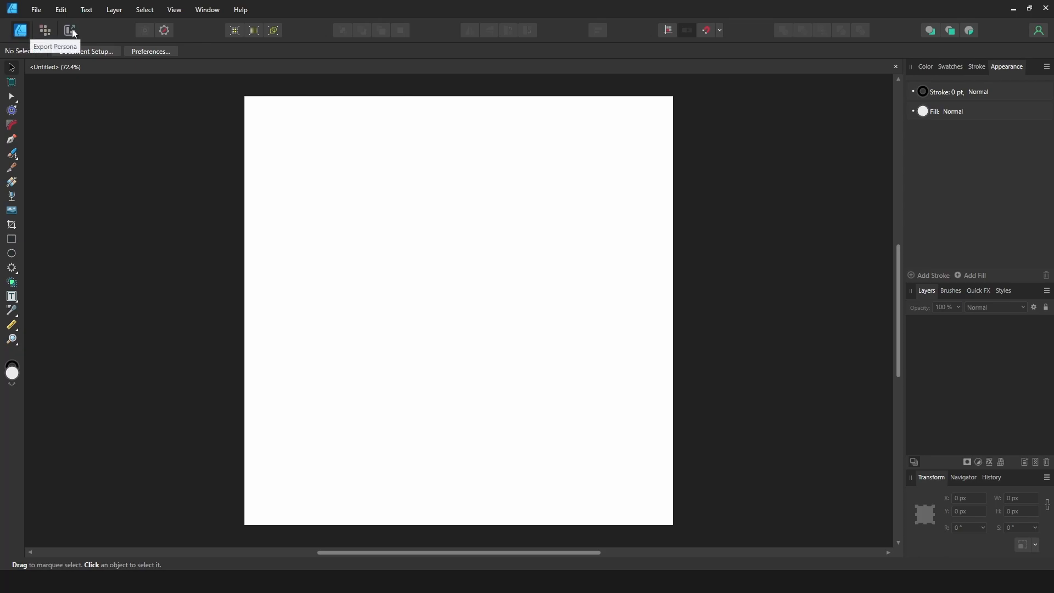
# Step: Look through the Export and Pixel personas and return to the Designer persona
pyautogui.click(73, 33)
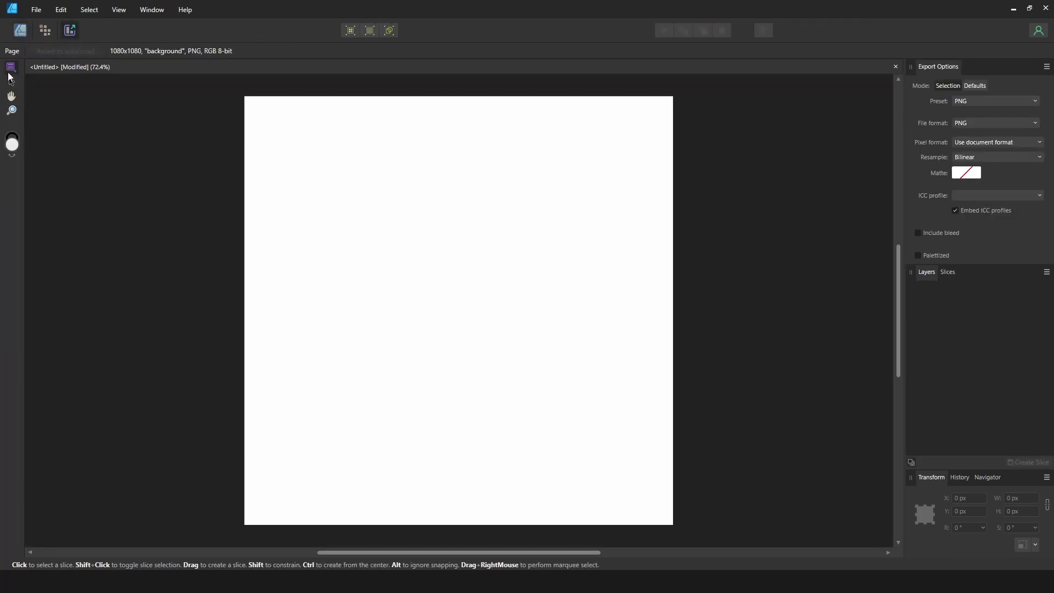
pyautogui.click(48, 30)
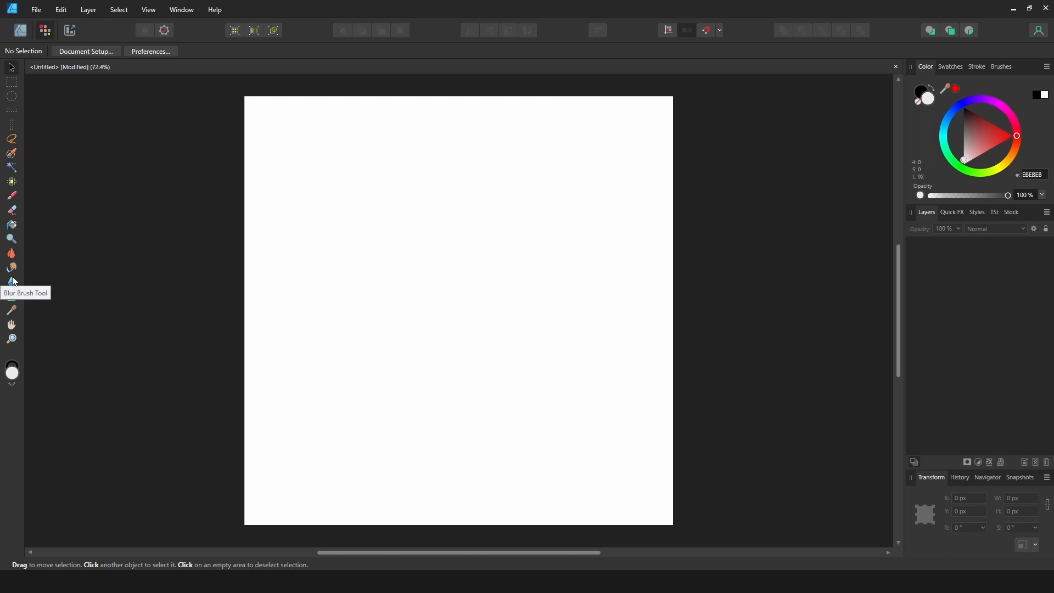
pyautogui.click(19, 32)
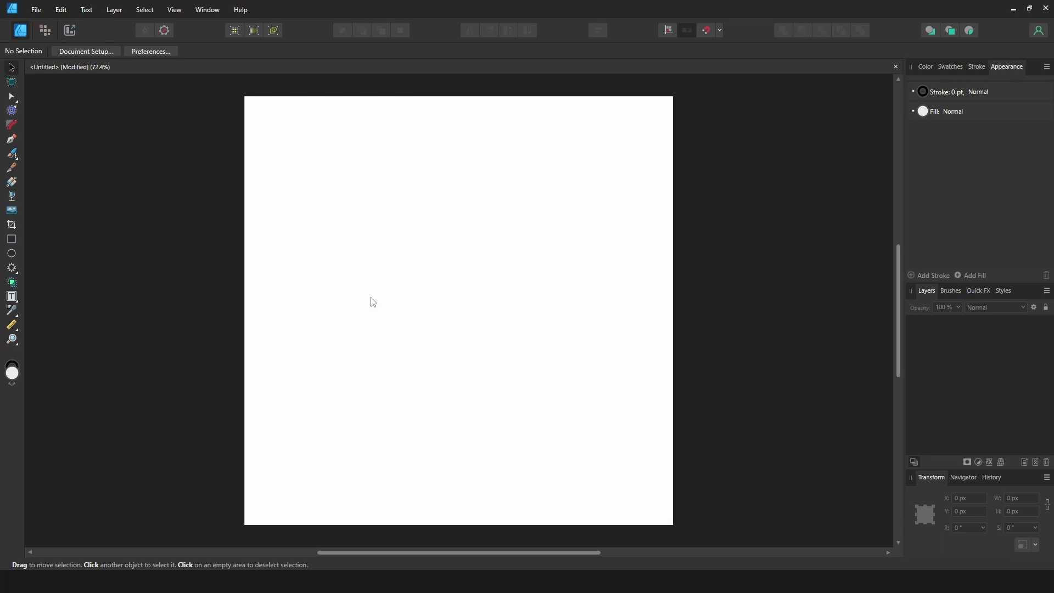
pyautogui.click(46, 32)
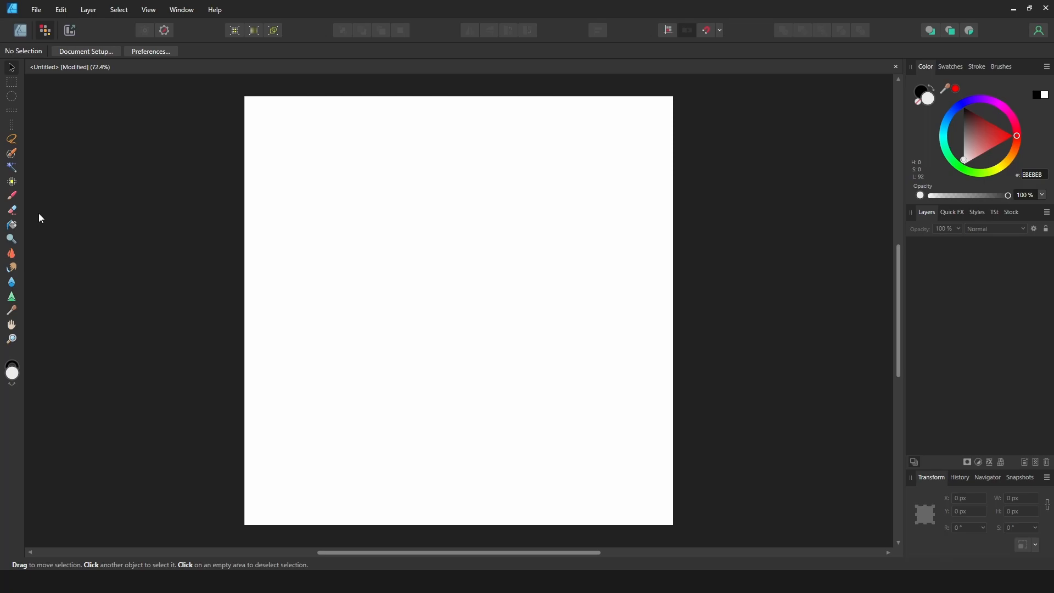
pyautogui.click(21, 30)
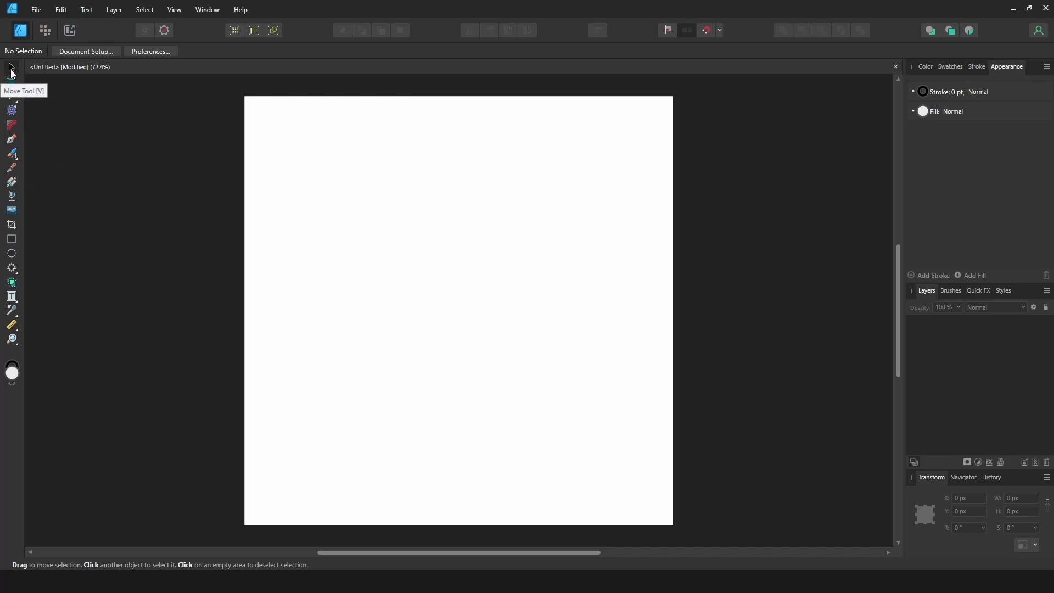
# Step: Draw a square about 665 px wide and move it near the middle of the page
pyautogui.click(11, 238)
pyautogui.moveTo(285, 145); pyautogui.dragTo(563, 391)
pyautogui.moveTo(475, 301); pyautogui.dragTo(521, 322)
pyautogui.moveTo(437, 233); pyautogui.dragTo(440, 232)
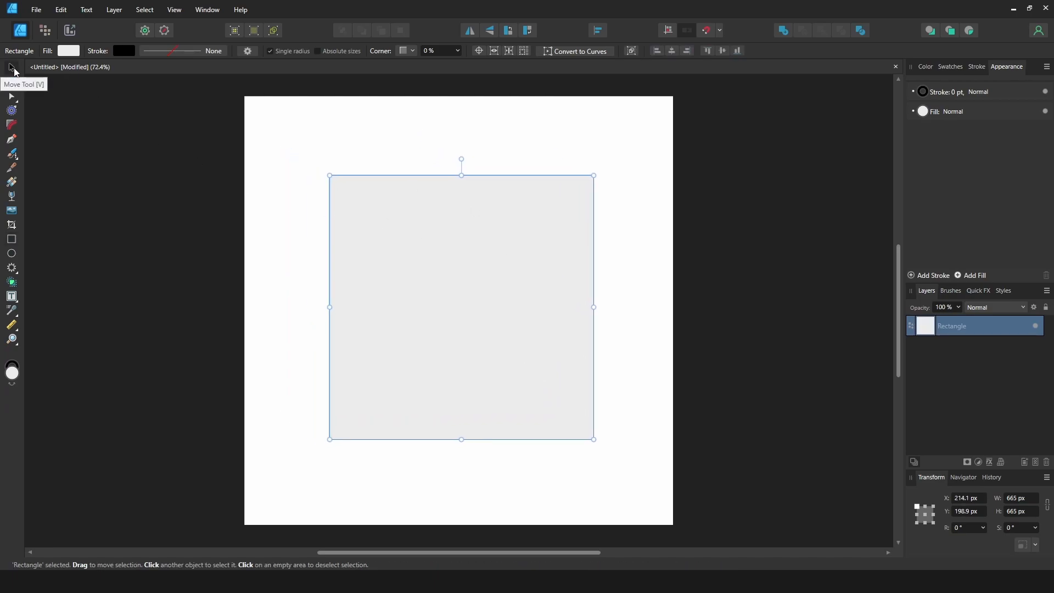
pyautogui.click(113, 123)
pyautogui.click(433, 305)
pyautogui.moveTo(425, 291); pyautogui.dragTo(449, 288)
pyautogui.click(264, 266)
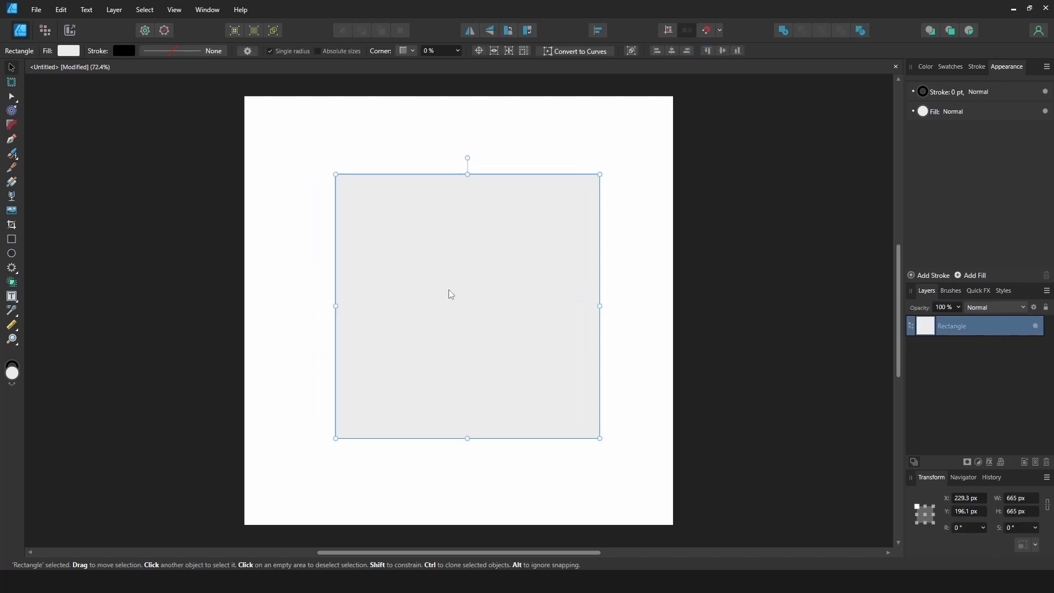
# Step: Draw an artboard about 959 × 1068 px beside the square with the Artboard tool
pyautogui.click(13, 83)
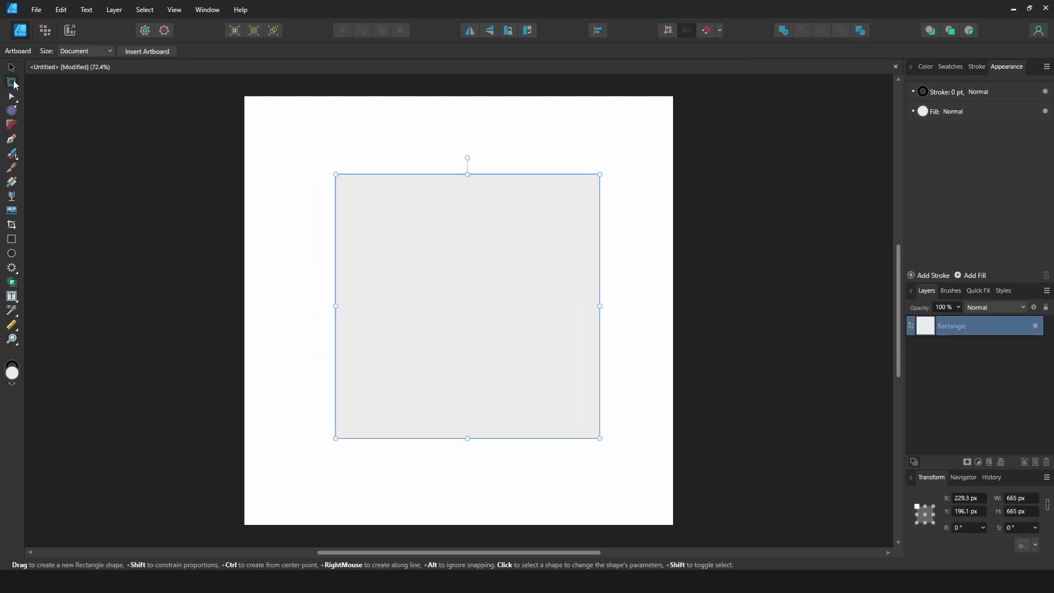
pyautogui.moveTo(313, 183); pyautogui.dragTo(73, 175)
pyautogui.moveTo(447, 100); pyautogui.dragTo(822, 512)
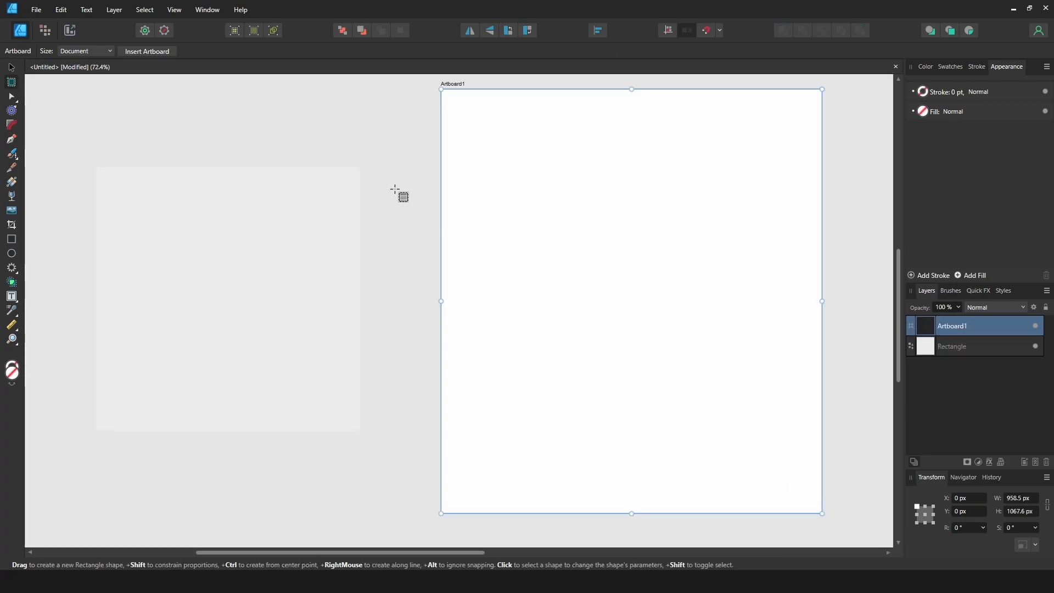
# Step: Draw two smaller artboards beside the first one, about 326 × 432 px and, below it, about 292 × 338 px
pyautogui.scroll(-4, 454, 198)
pyautogui.moveTo(527, 209); pyautogui.dragTo(281, 237)
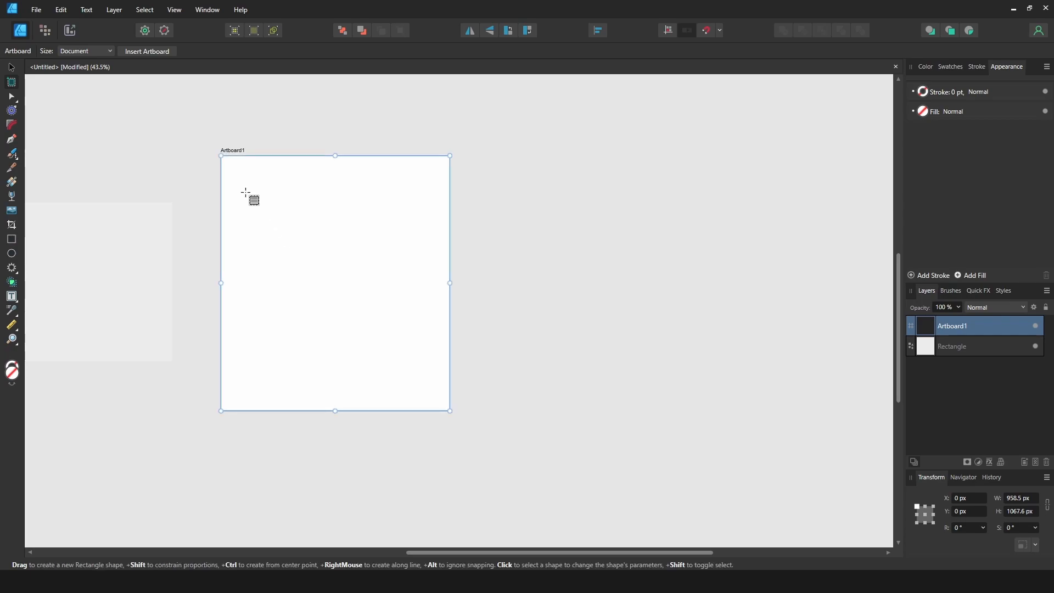
pyautogui.moveTo(466, 154); pyautogui.dragTo(495, 363)
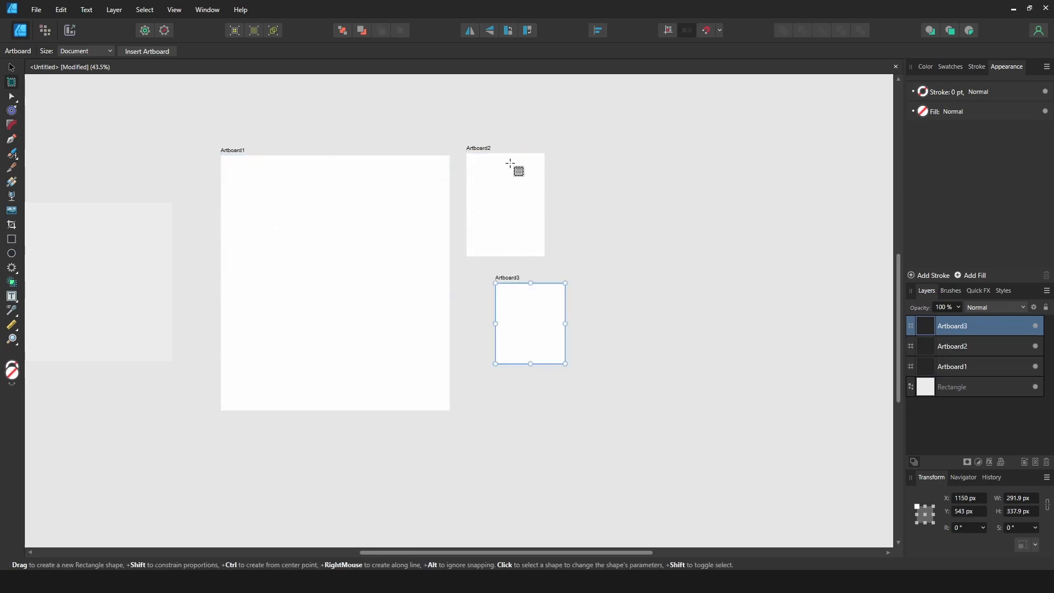
# Step: Insert an artboard with the iPad 10.5" (Portrait) size preset
pyautogui.click(100, 52)
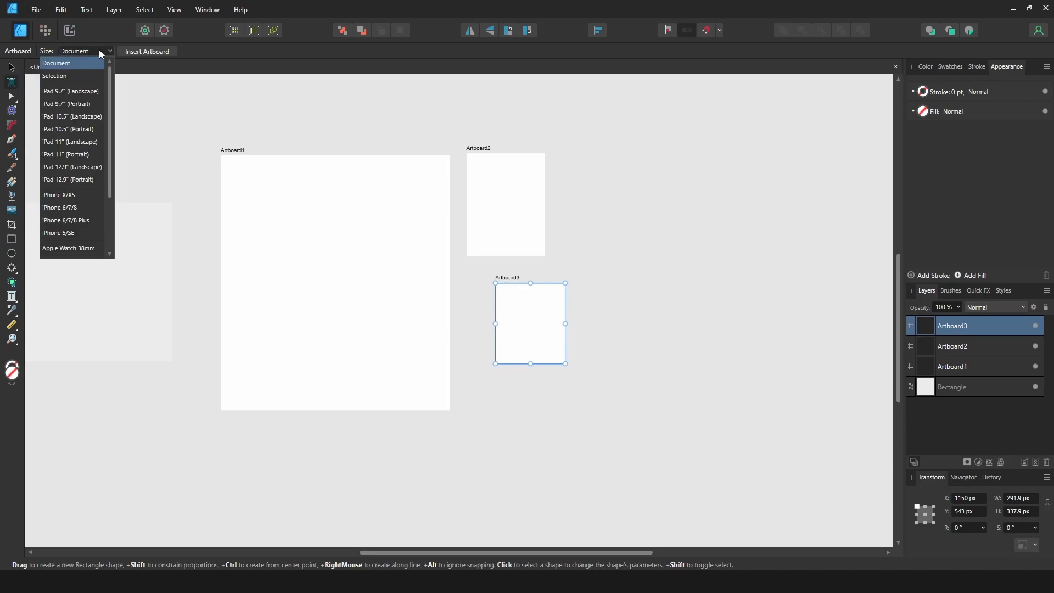
pyautogui.click(58, 130)
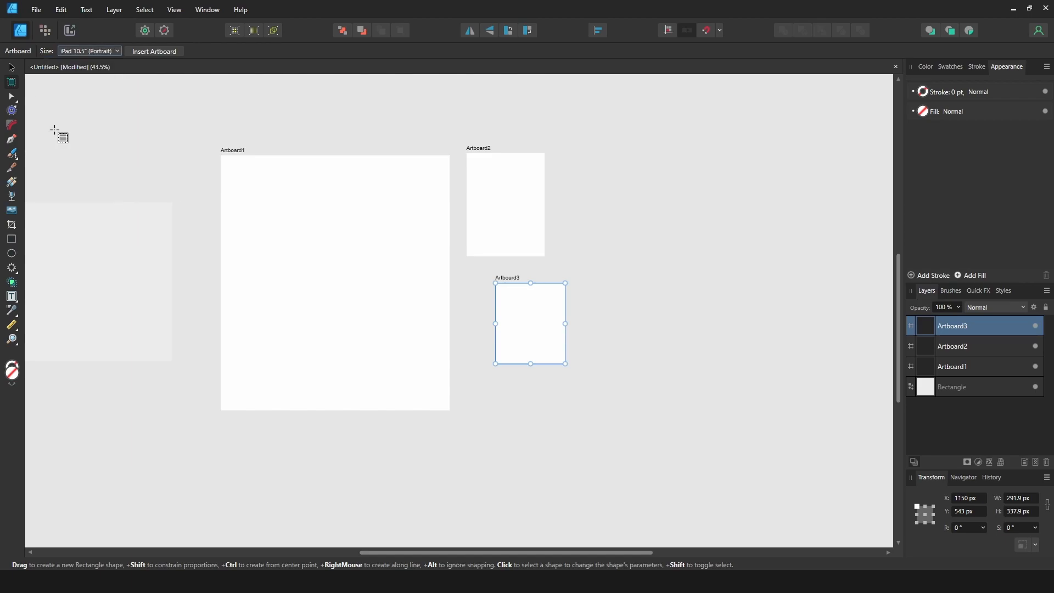
pyautogui.click(157, 51)
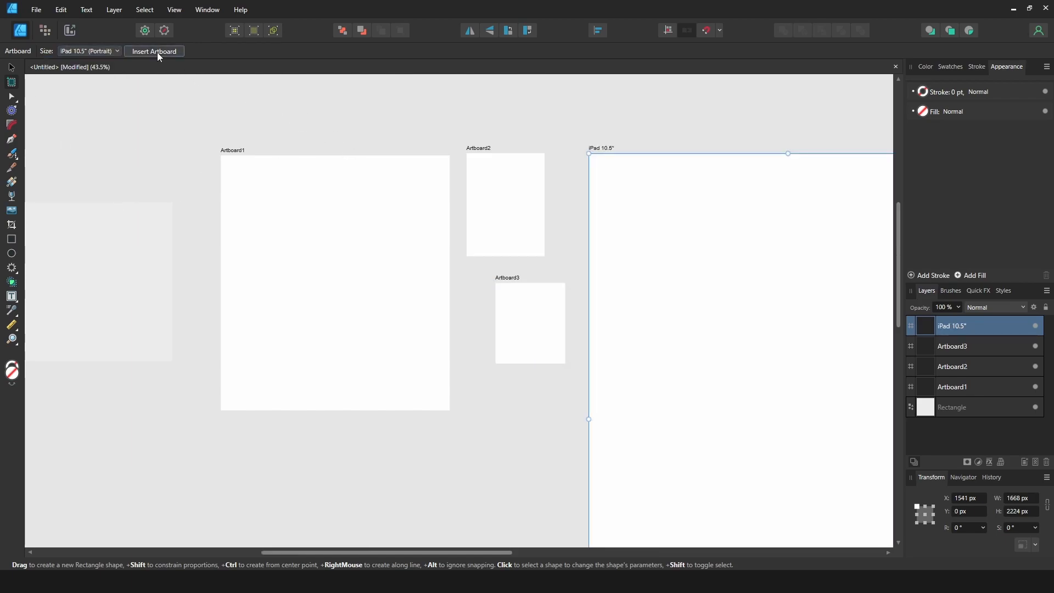
# Step: Insert an artboard with the iPhone 6/7/8 size preset
pyautogui.hotkey('ctrl', '-')
pyautogui.hotkey('ctrl', '-')
pyautogui.moveTo(517, 276); pyautogui.dragTo(289, 207)
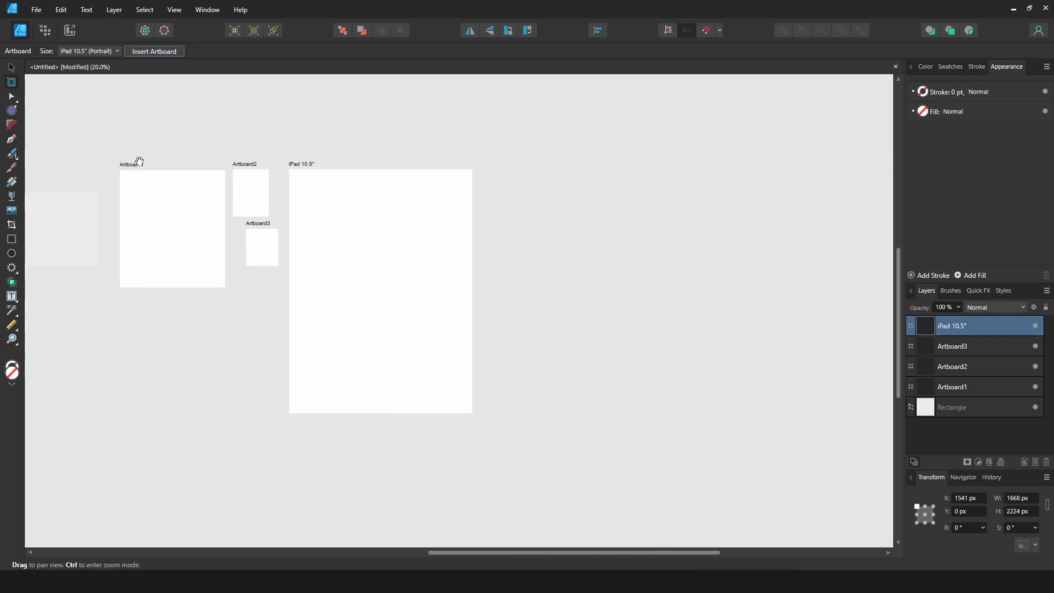
pyautogui.moveTo(139, 160); pyautogui.dragTo(120, 169)
pyautogui.click(91, 52)
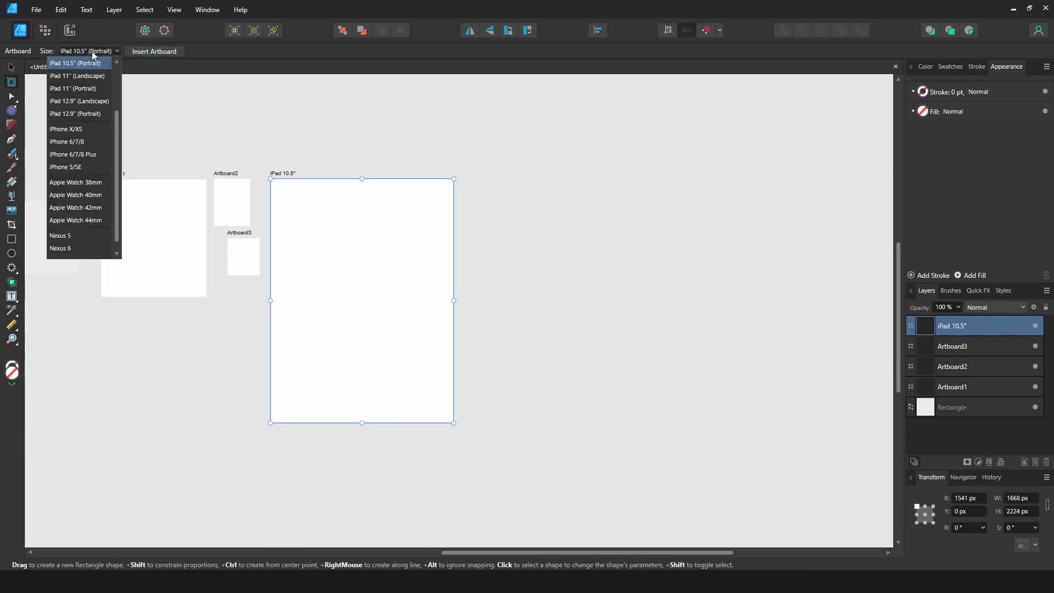
pyautogui.click(65, 143)
pyautogui.click(144, 52)
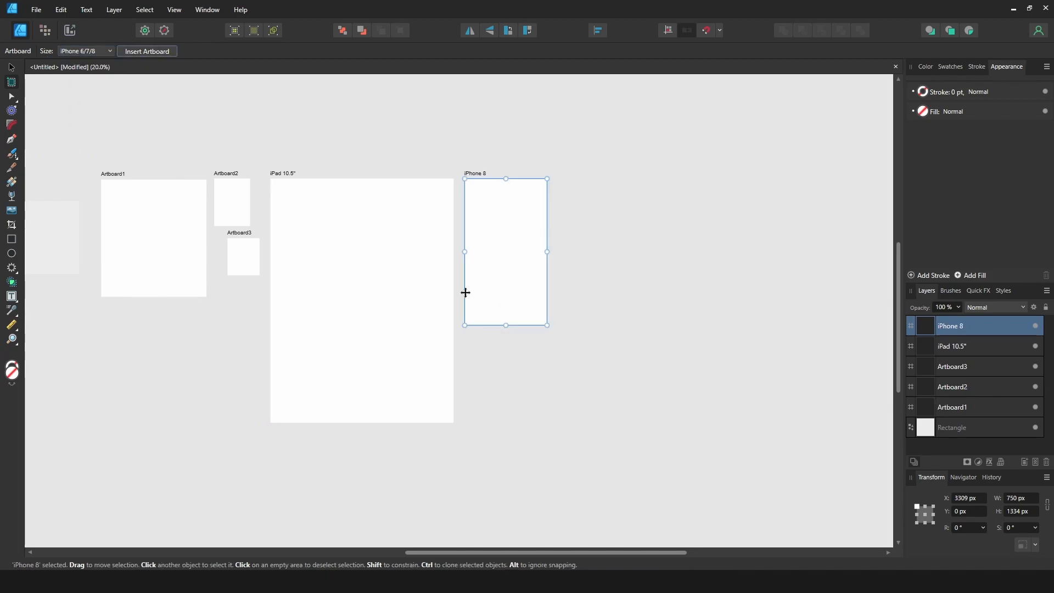
# Step: Insert an artboard with the Apple Watch 38mm size preset
pyautogui.keyDown('ctrl'); pyautogui.moveTo(484, 232); pyautogui.dragTo(590, 150); pyautogui.keyUp('ctrl')
pyautogui.moveTo(544, 188); pyautogui.dragTo(479, 198)
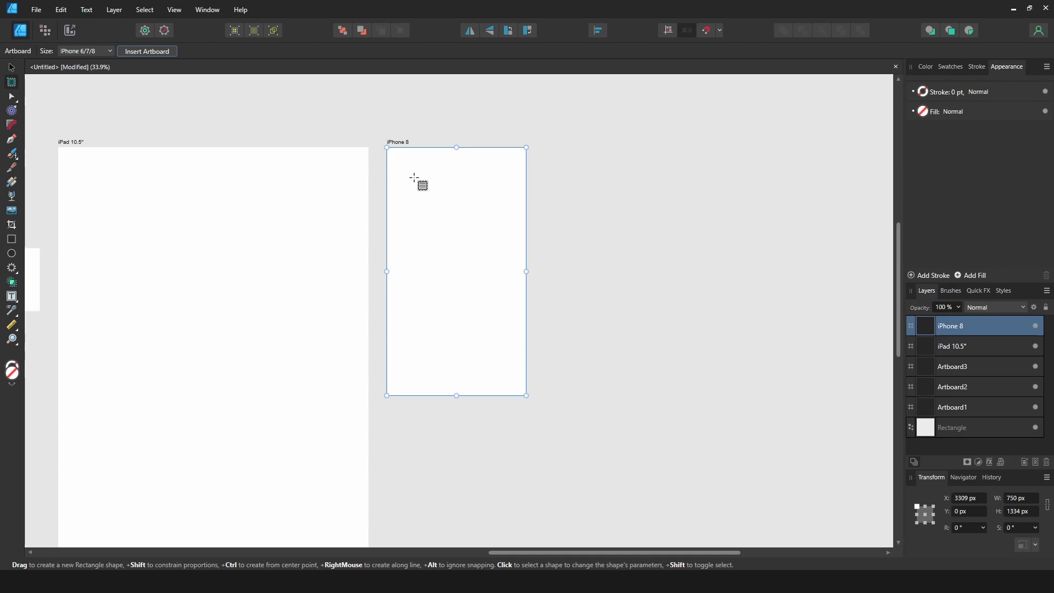
pyautogui.click(100, 53)
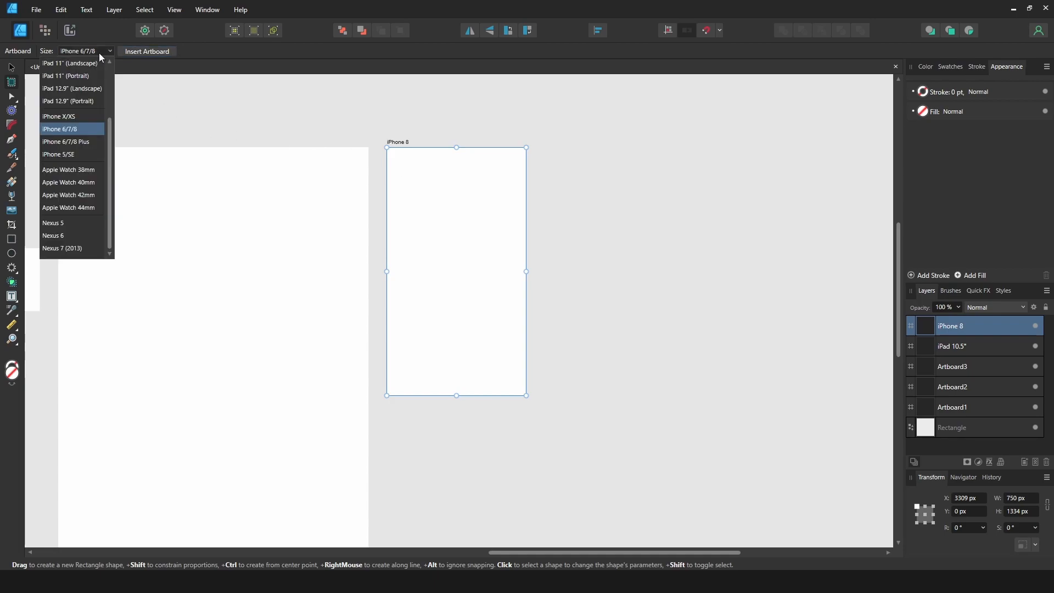
pyautogui.click(62, 170)
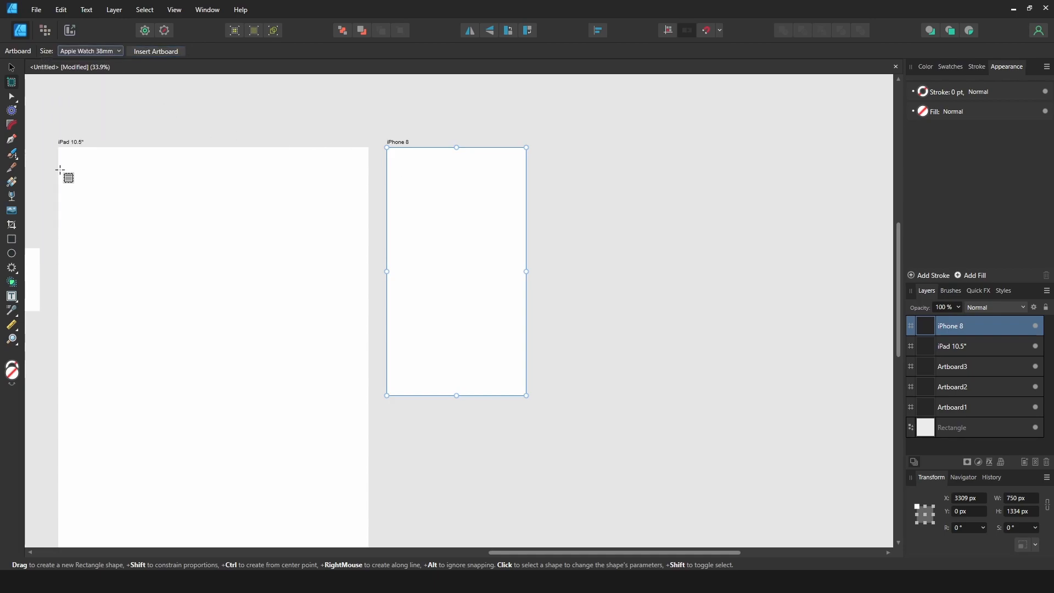
pyautogui.click(148, 51)
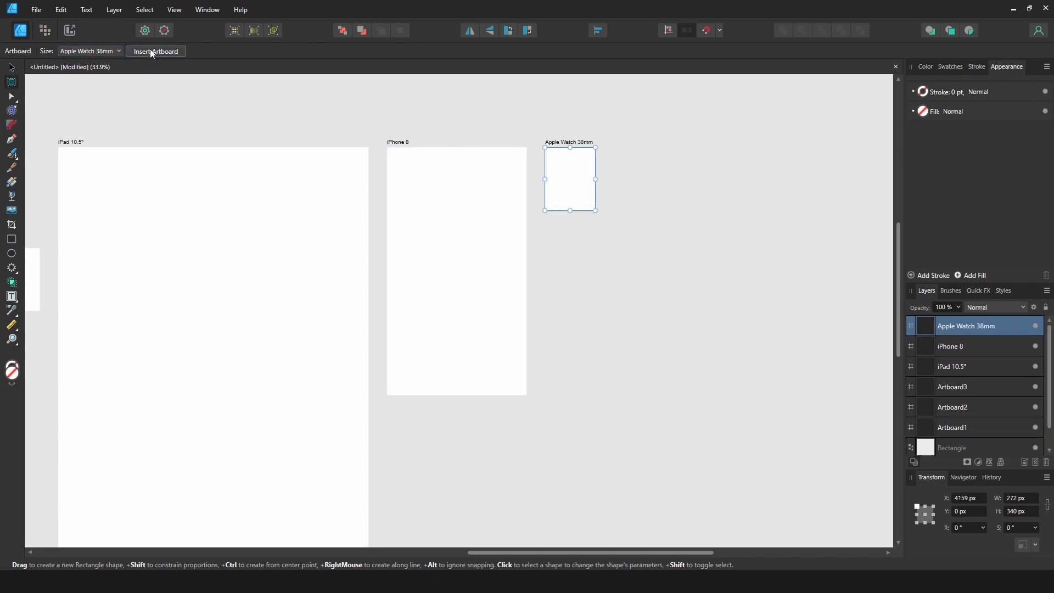
# Step: Delete the two small hand-drawn artboards, Artboard2 and Artboard3
pyautogui.moveTo(587, 179); pyautogui.dragTo(449, 216)
pyautogui.press('v')
pyautogui.moveTo(446, 118); pyautogui.dragTo(501, 146)
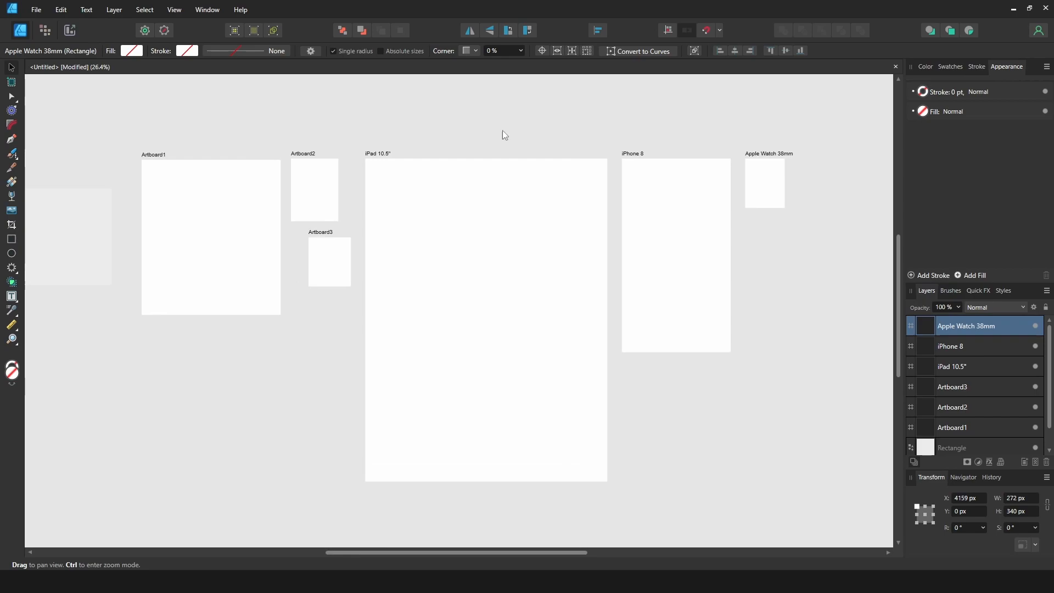
pyautogui.click(504, 117)
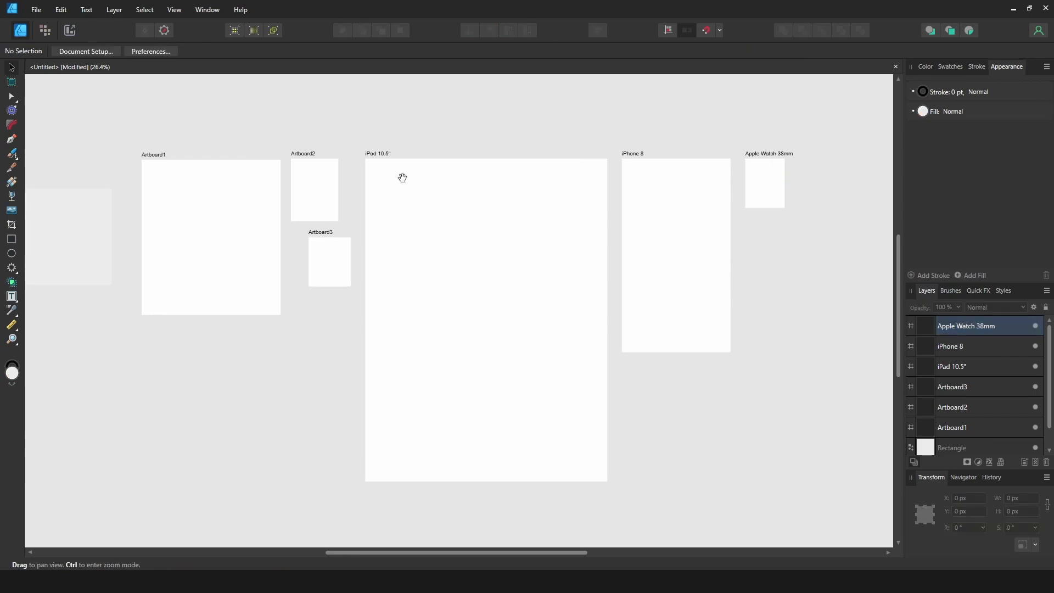
pyautogui.hscroll(-3, 422, 182)
pyautogui.click(385, 154)
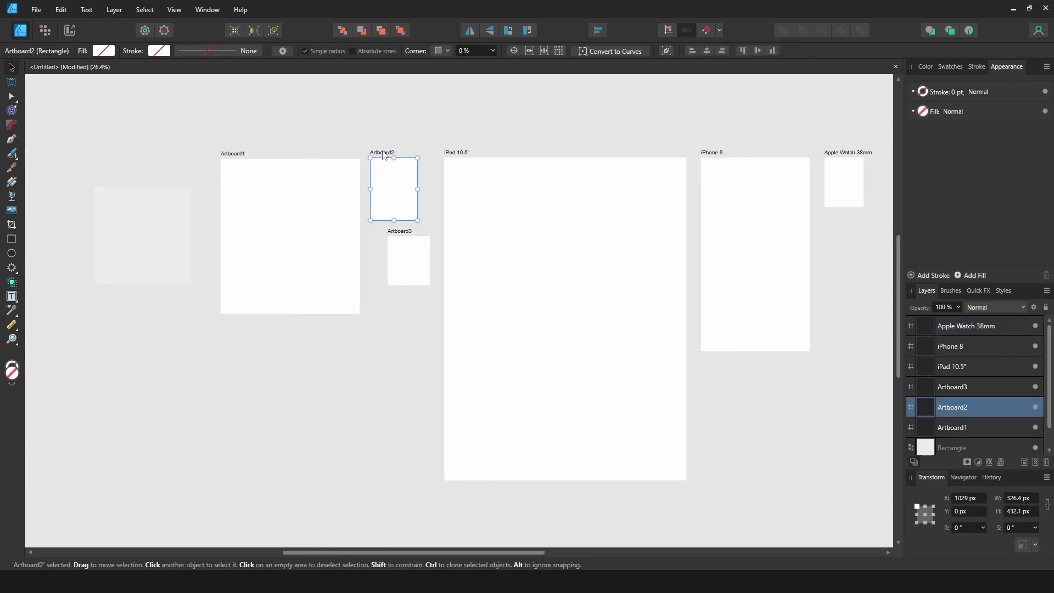
pyautogui.press('Delete')
pyautogui.click(400, 232)
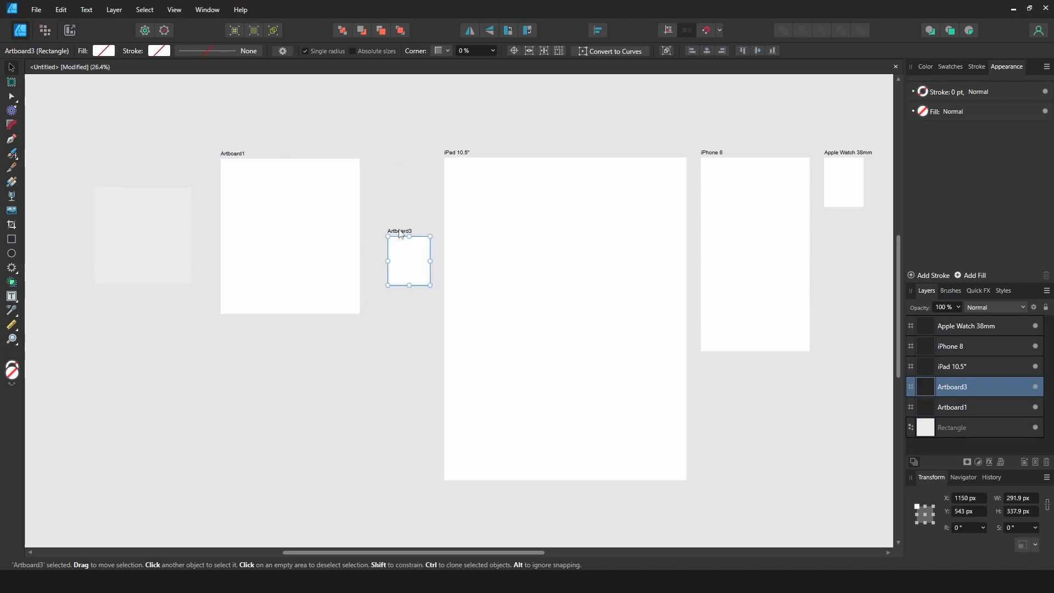
pyautogui.press('Delete')
# Step: Move the iPad, iPhone and Apple Watch artboards together close to Artboard1 and clear the selection
pyautogui.moveTo(397, 129); pyautogui.dragTo(873, 211)
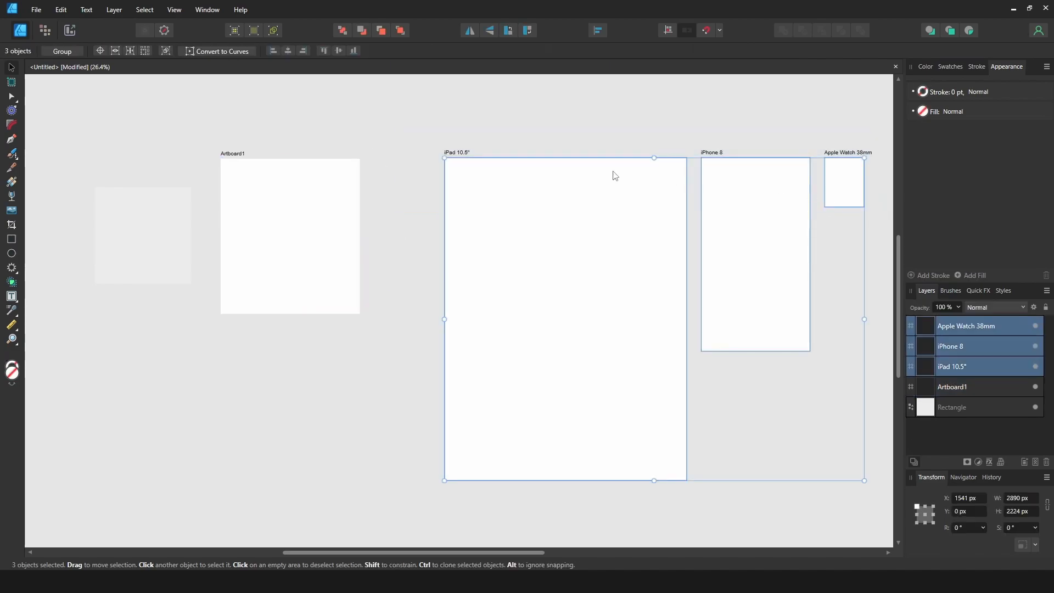
pyautogui.moveTo(486, 163); pyautogui.dragTo(412, 165)
pyautogui.click(269, 99)
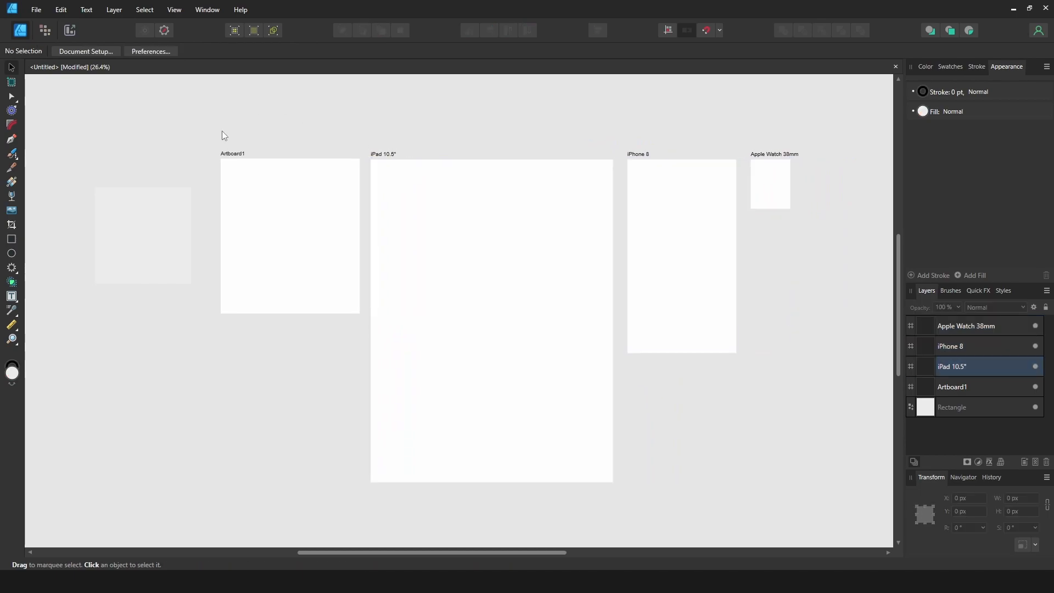
# Step: Delete all four artboards and enlarge the square to about 1234 px in the middle of the page
pyautogui.moveTo(215, 116); pyautogui.dragTo(799, 225)
pyautogui.press('Delete')
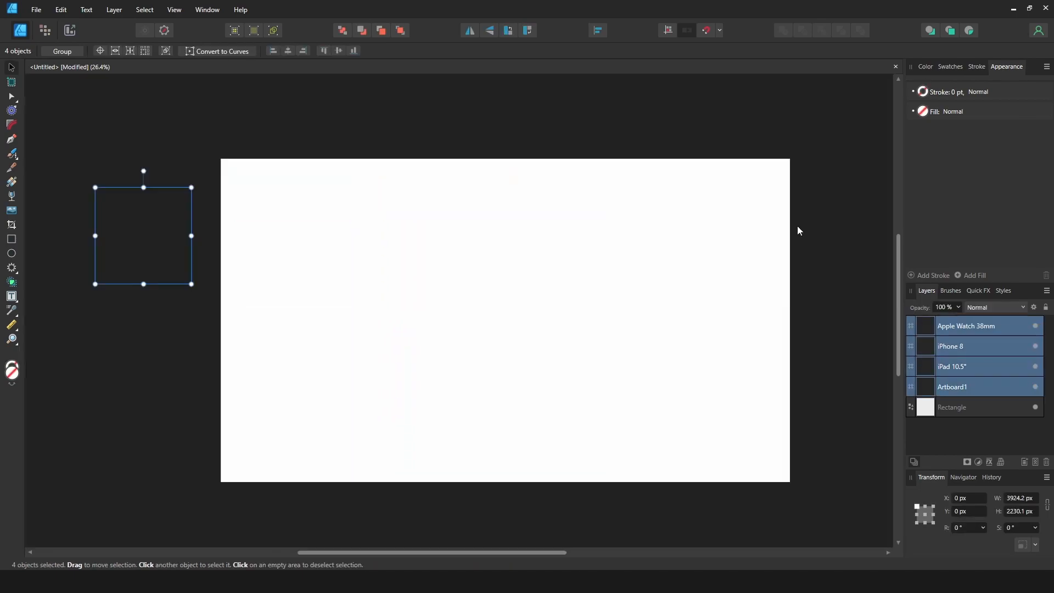
pyautogui.moveTo(155, 209); pyautogui.dragTo(649, 191)
pyautogui.moveTo(521, 274); pyautogui.dragTo(443, 301)
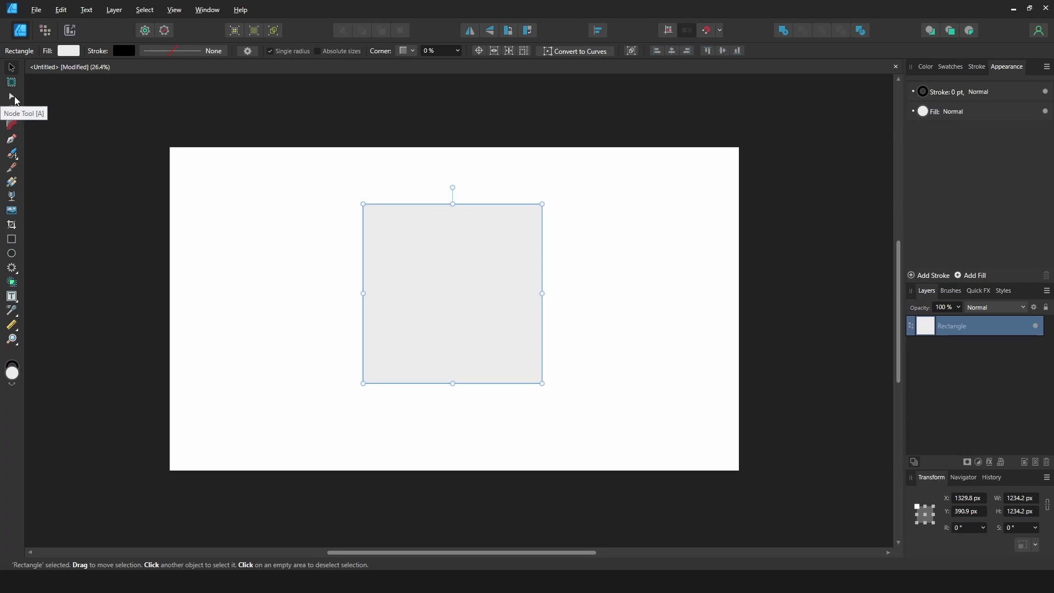
# Step: Try the Node tool on the square and resize it to a rectangle about 1461 × 1106 px, keeping it selected
pyautogui.click(13, 97)
pyautogui.click(396, 181)
pyautogui.click(364, 209)
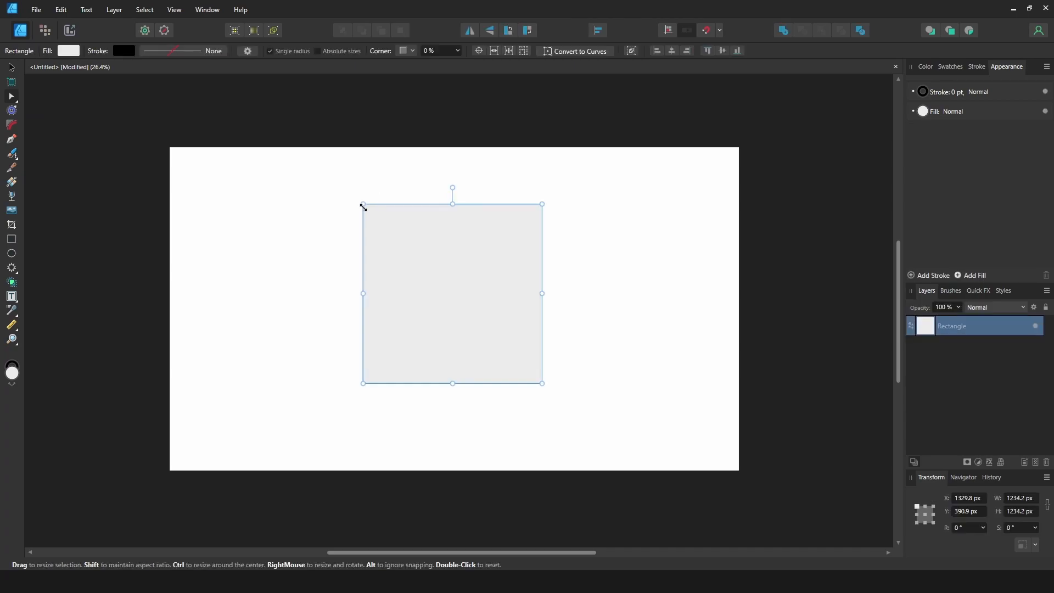
pyautogui.moveTo(363, 207); pyautogui.dragTo(336, 208)
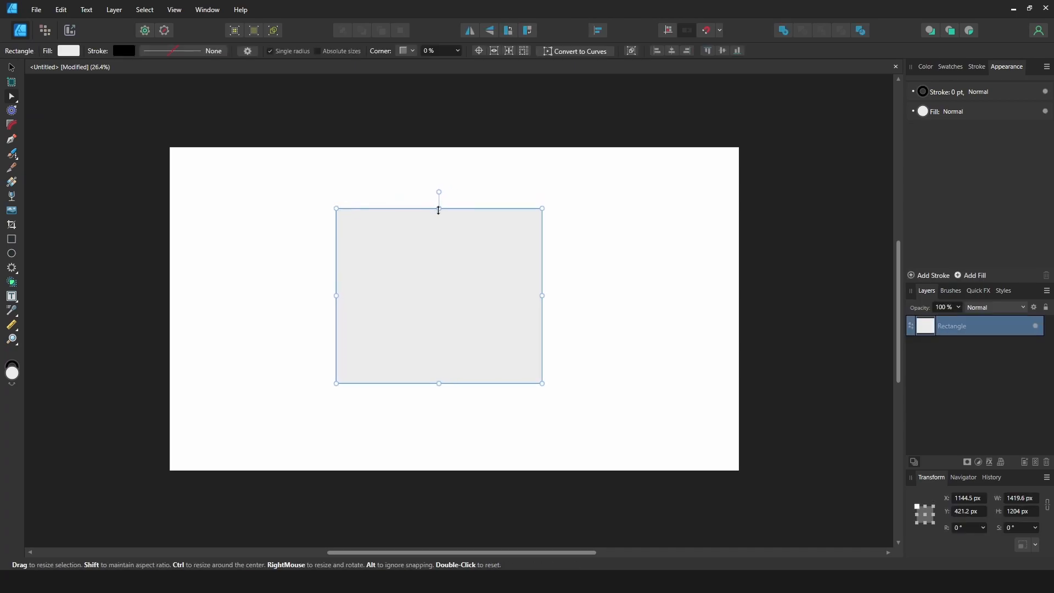
pyautogui.moveTo(437, 210)
pyautogui.mouseDown()
pyautogui.moveTo(431, 258)
pyautogui.moveTo(440, 214)
pyautogui.mouseUp()
pyautogui.moveTo(353, 205); pyautogui.dragTo(348, 223)
pyautogui.press('v')
pyautogui.click(285, 202)
pyautogui.click(361, 238)
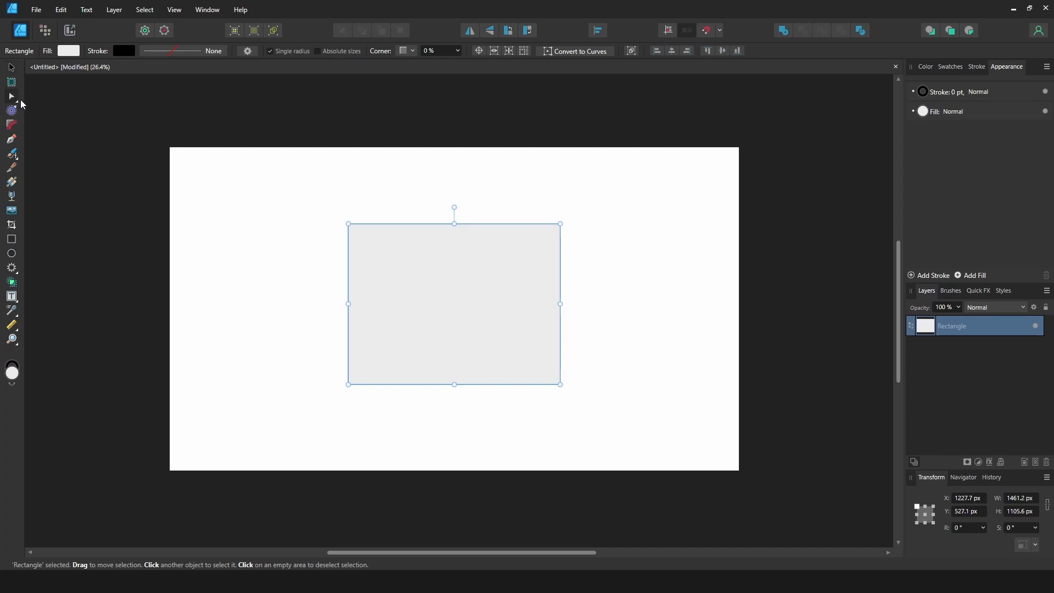
# Step: Draw a closed Pen outline across and around the rectangle, with curved segments along its lower right and straight, jagged edges along its upper left
pyautogui.press('p')
pyautogui.click(246, 246)
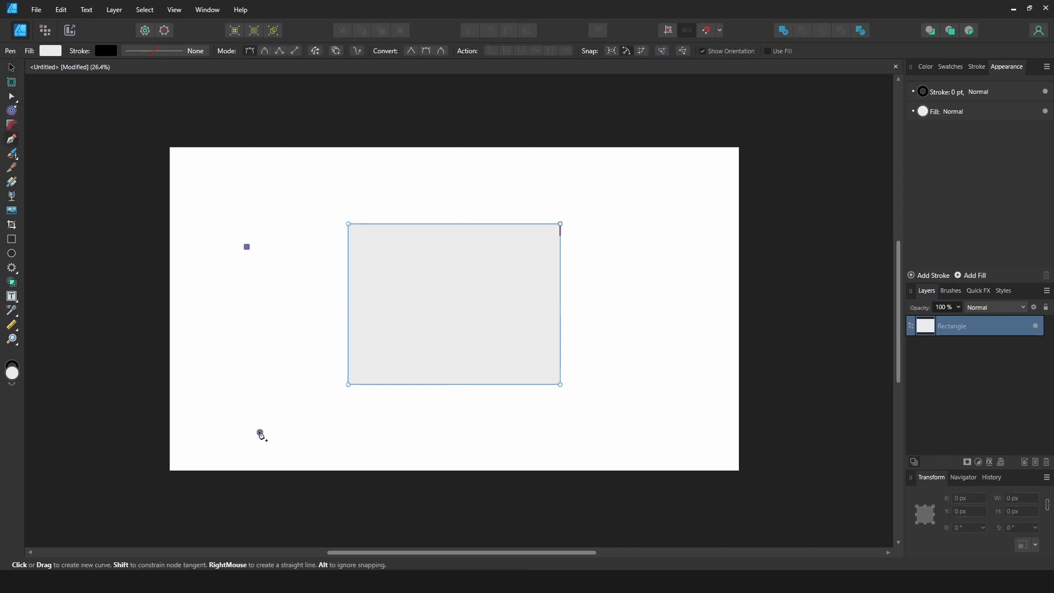
pyautogui.click(260, 432)
pyautogui.moveTo(411, 448); pyautogui.dragTo(426, 443)
pyautogui.moveTo(541, 419); pyautogui.dragTo(556, 410)
pyautogui.moveTo(608, 344); pyautogui.dragTo(609, 323)
pyautogui.click(480, 204)
pyautogui.click(385, 183)
pyautogui.click(371, 362)
pyautogui.click(296, 307)
pyautogui.click(281, 215)
pyautogui.click(247, 247)
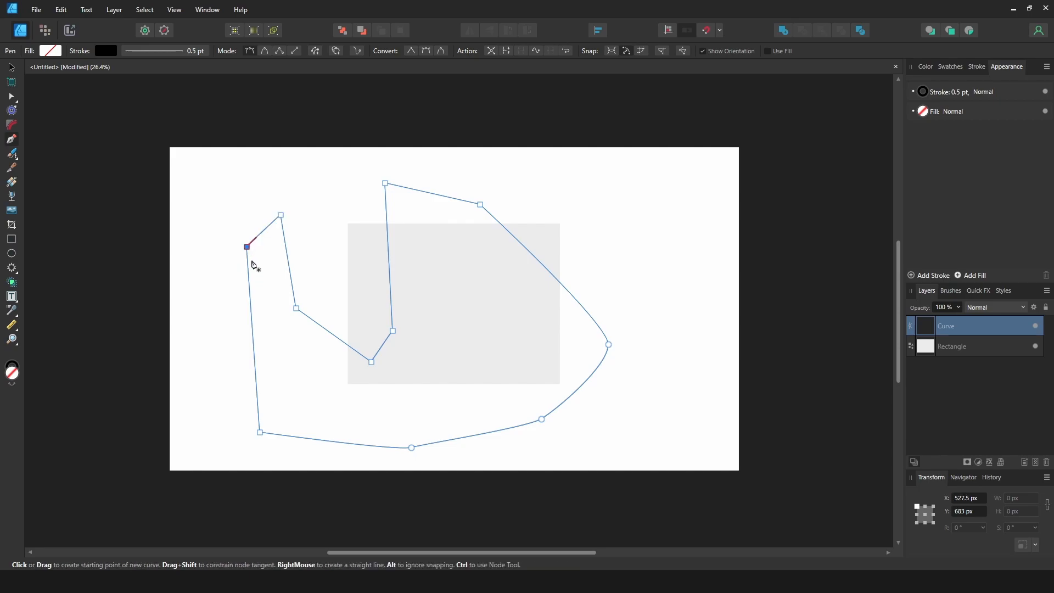
# Step: Reshape the outline with the Node tool by moving three upper nodes and bending the curve segments around its right-hand node
pyautogui.press('a')
pyautogui.click(280, 215)
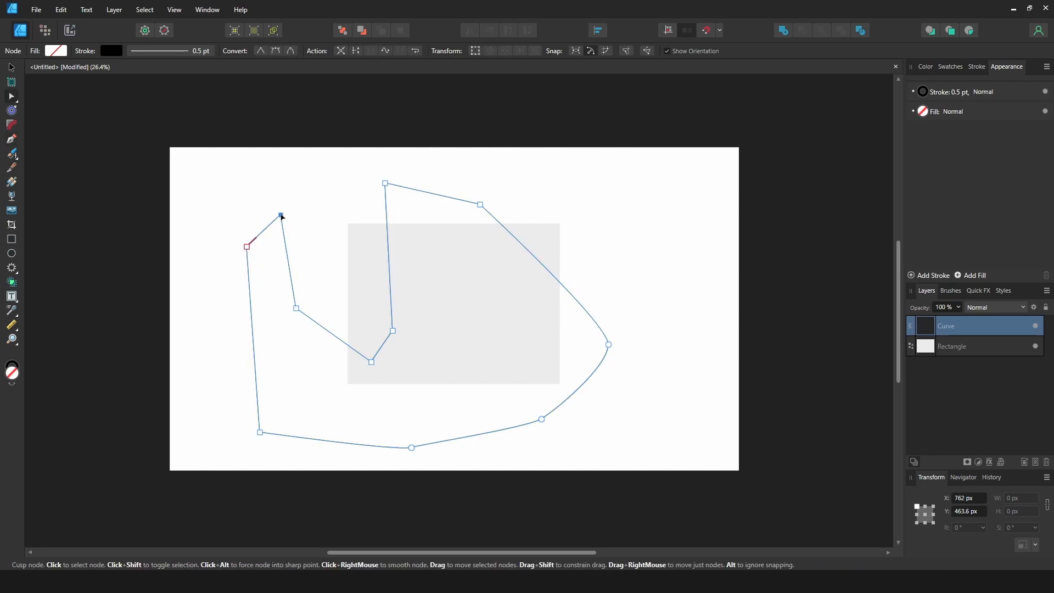
pyautogui.moveTo(282, 217); pyautogui.dragTo(293, 212)
pyautogui.moveTo(295, 308); pyautogui.dragTo(309, 330)
pyautogui.moveTo(481, 204); pyautogui.dragTo(484, 211)
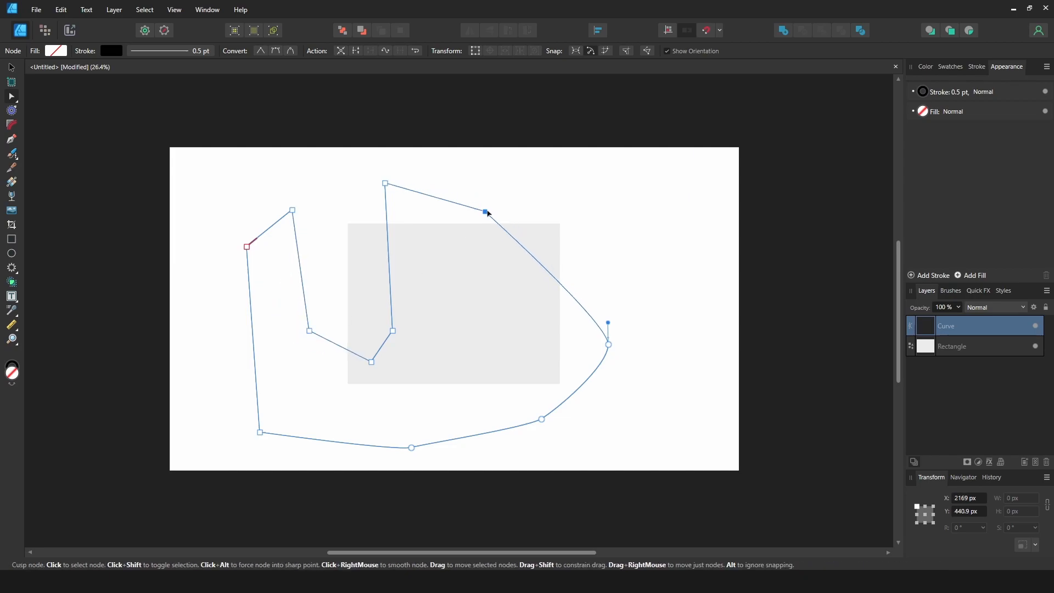
pyautogui.click(609, 346)
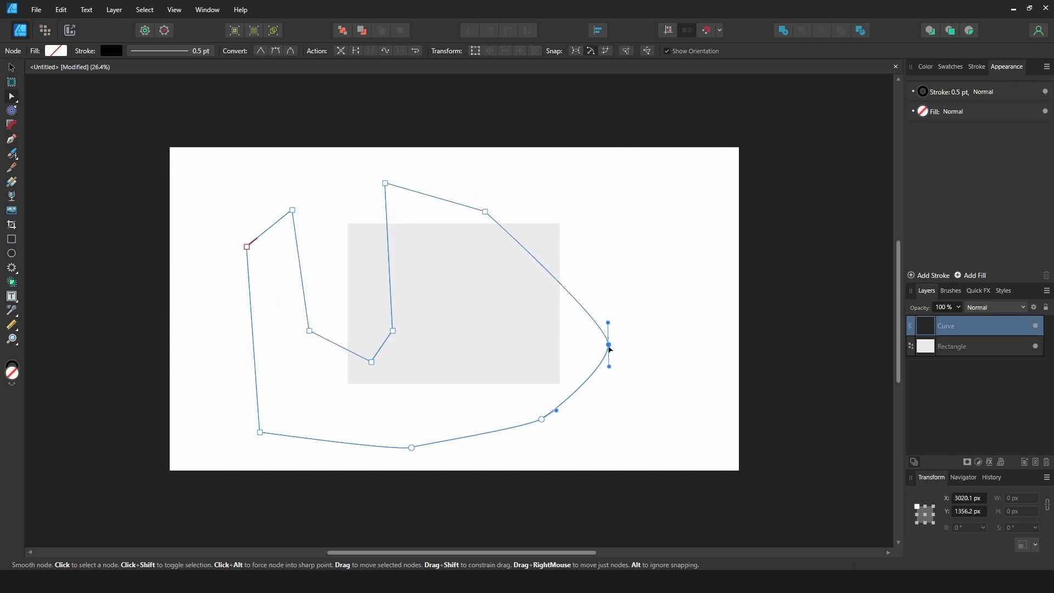
pyautogui.moveTo(608, 345); pyautogui.dragTo(661, 262)
pyautogui.moveTo(604, 361); pyautogui.dragTo(620, 429)
pyautogui.moveTo(587, 259)
pyautogui.mouseDown()
pyautogui.moveTo(624, 275)
pyautogui.moveTo(584, 266)
pyautogui.mouseUp()
# Step: Delete the reshaped Pen outline, leaving the rectangle on the page
pyautogui.click(12, 67)
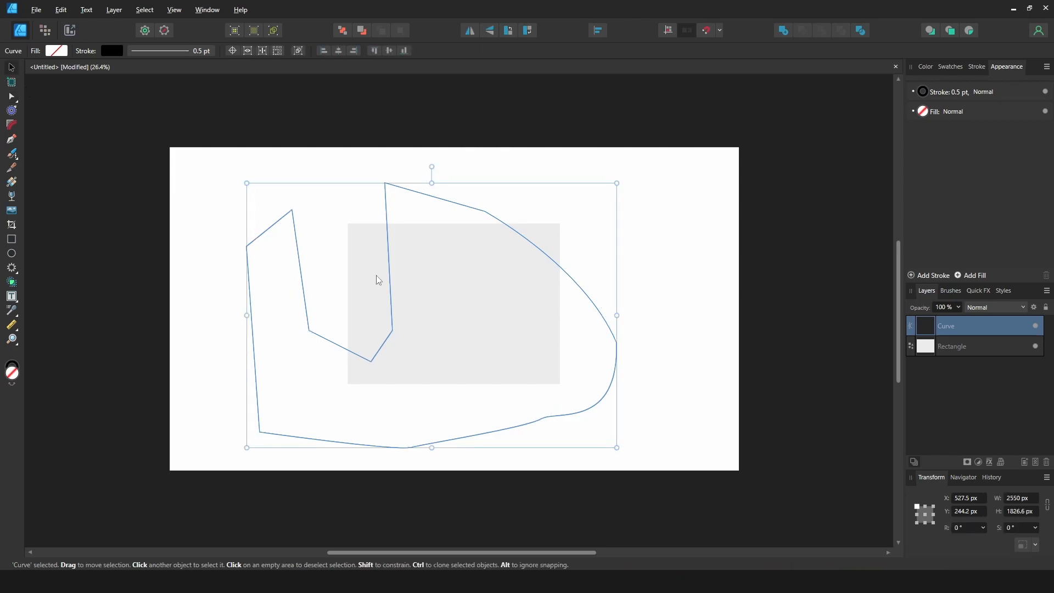
pyautogui.press('Delete')
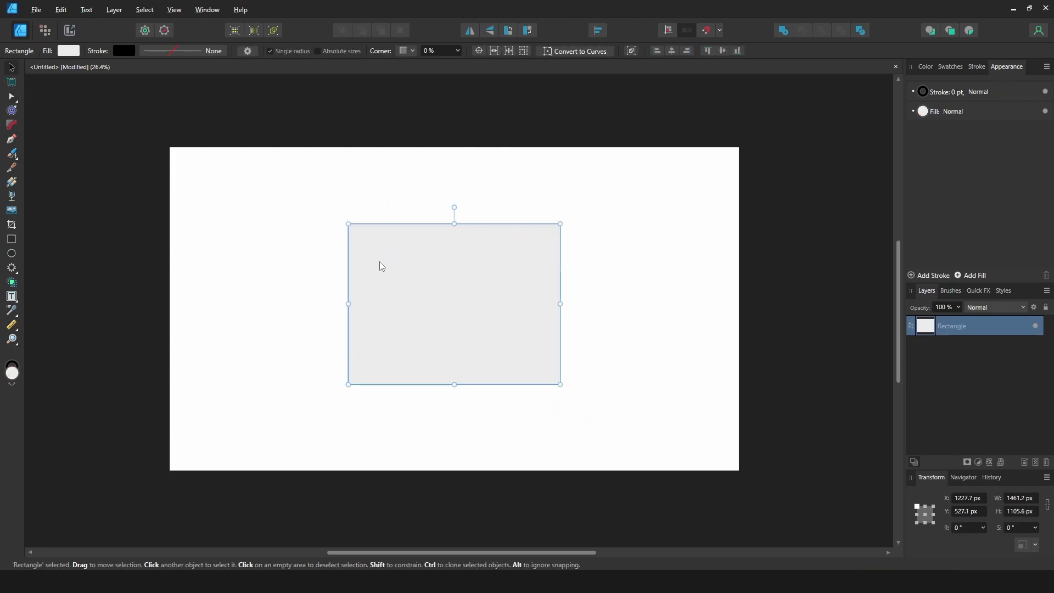
# Step: Try the Contour tool on the rectangle with an outward offset of about 87 px and square, bevelled and rounded corners, and undo it
pyautogui.click(12, 110)
pyautogui.moveTo(349, 225); pyautogui.dragTo(367, 258)
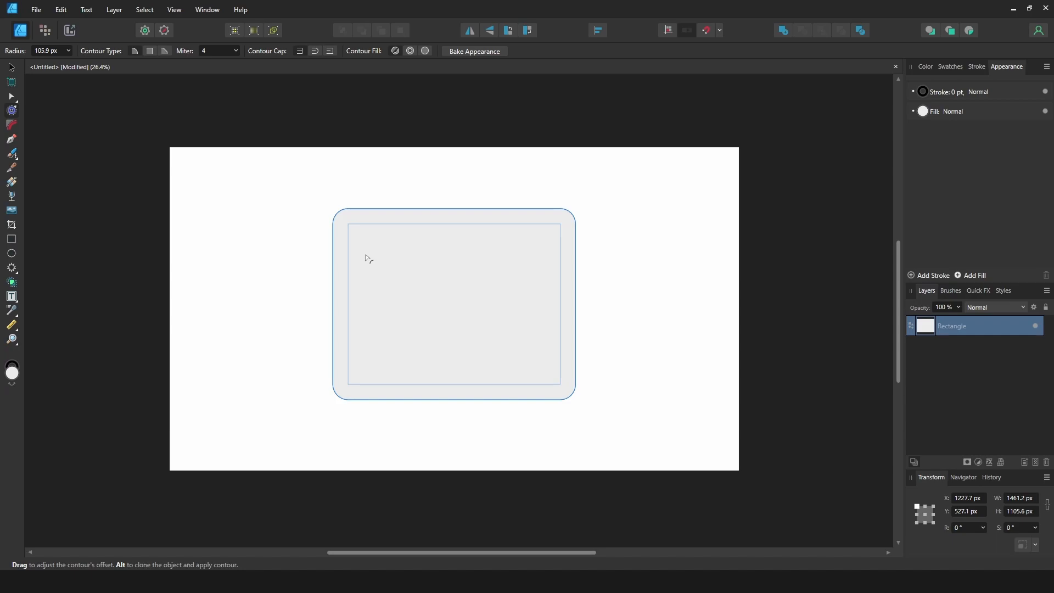
pyautogui.moveTo(365, 254)
pyautogui.mouseDown()
pyautogui.moveTo(334, 193)
pyautogui.moveTo(362, 271)
pyautogui.moveTo(351, 245)
pyautogui.mouseUp()
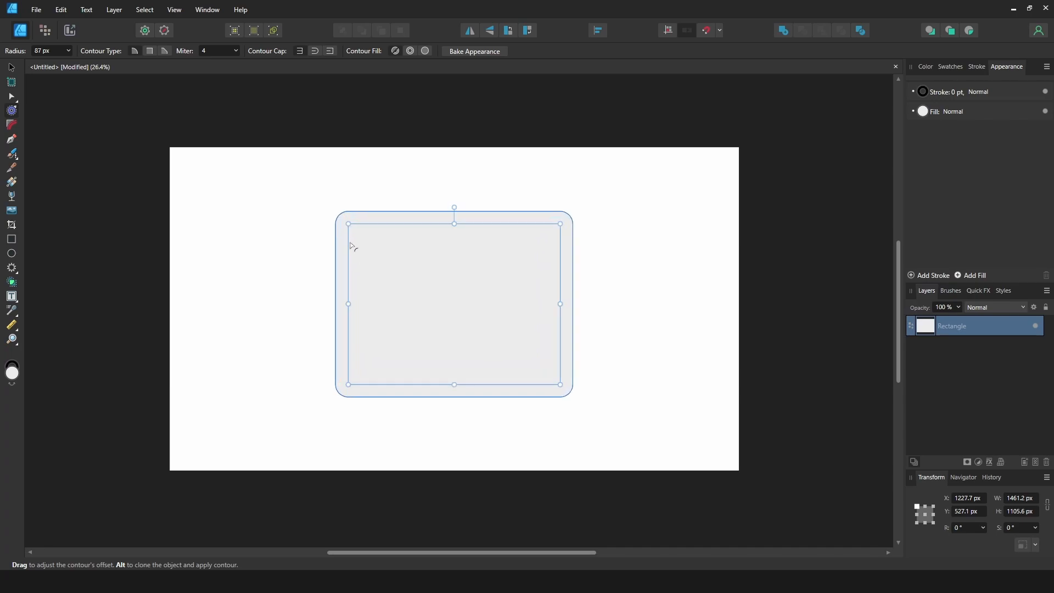
pyautogui.click(150, 51)
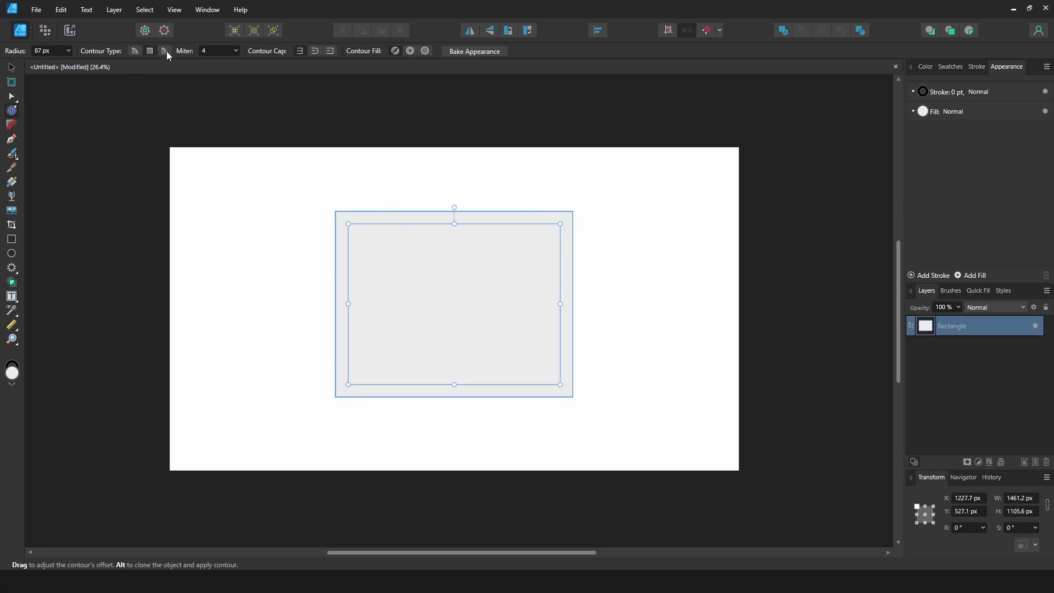
pyautogui.click(167, 51)
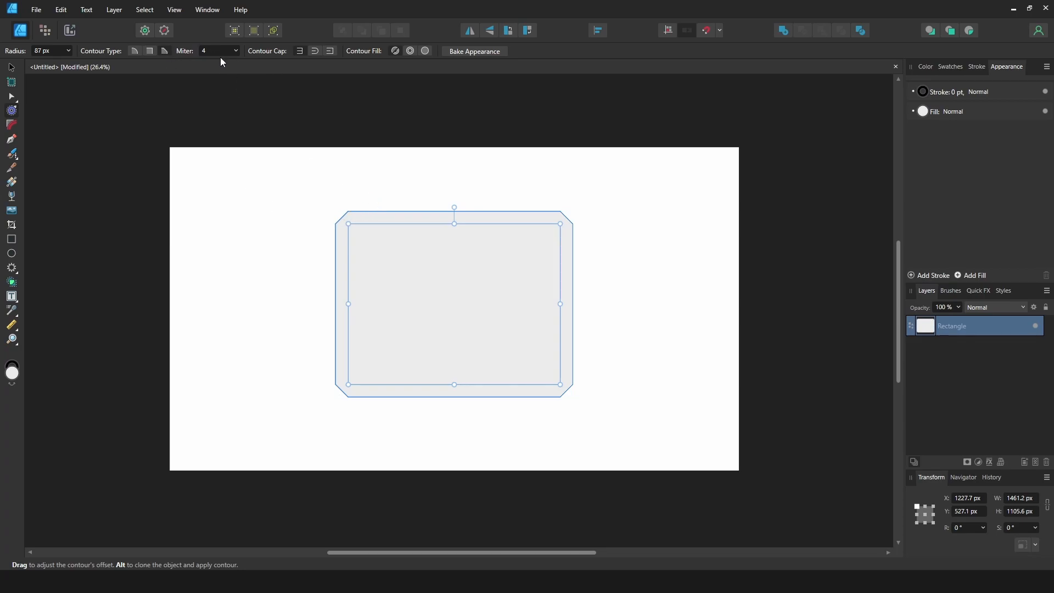
pyautogui.click(137, 49)
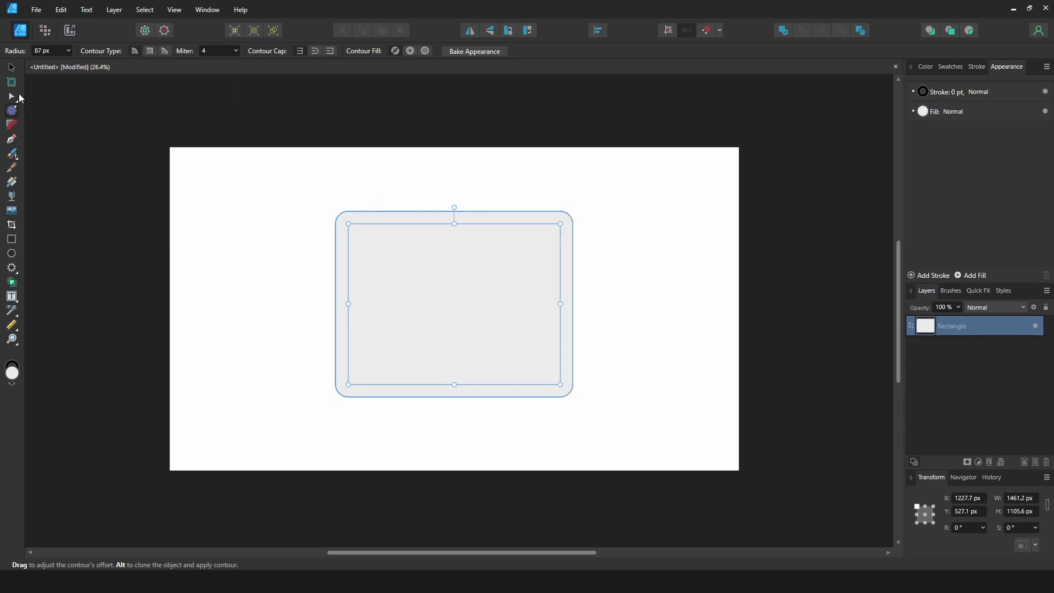
pyautogui.hotkey('ctrl', 'z')
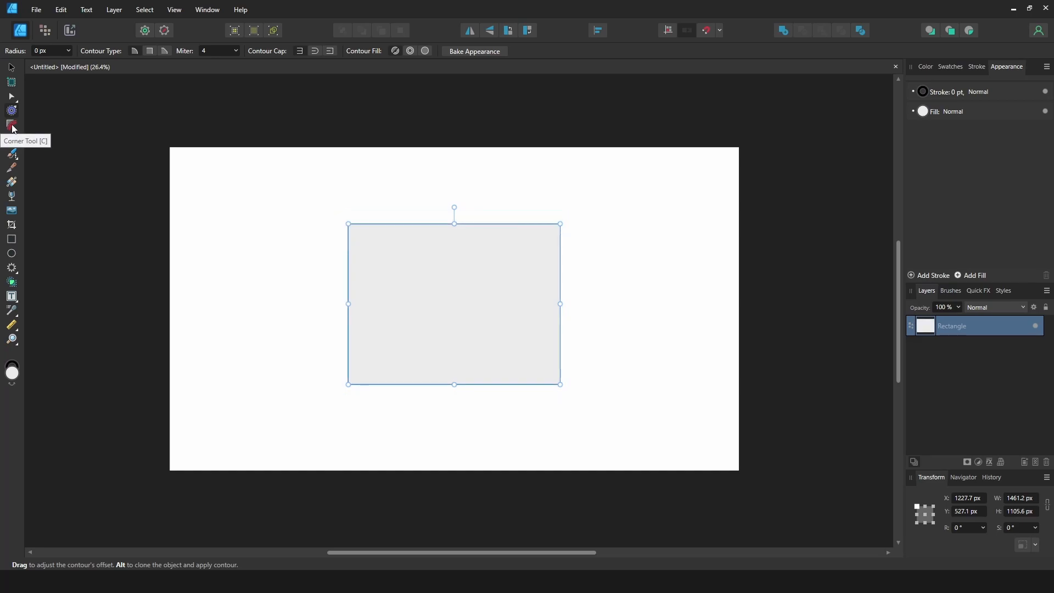
# Step: Round the rectangle's upper-left corner to a radius of about 163 px with the Corner tool
pyautogui.click(12, 126)
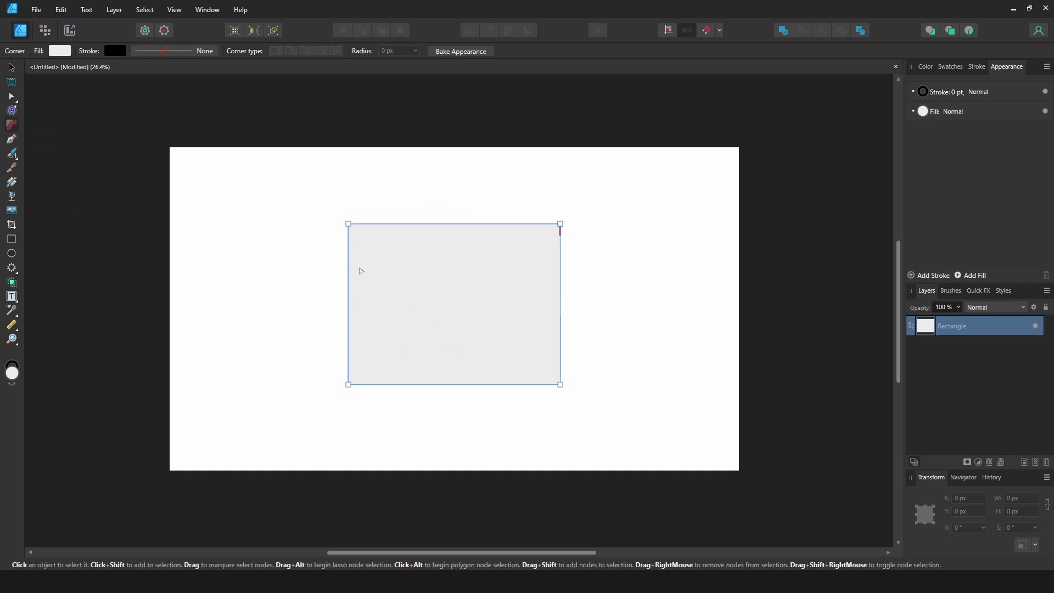
pyautogui.click(349, 225)
pyautogui.moveTo(351, 226); pyautogui.dragTo(368, 255)
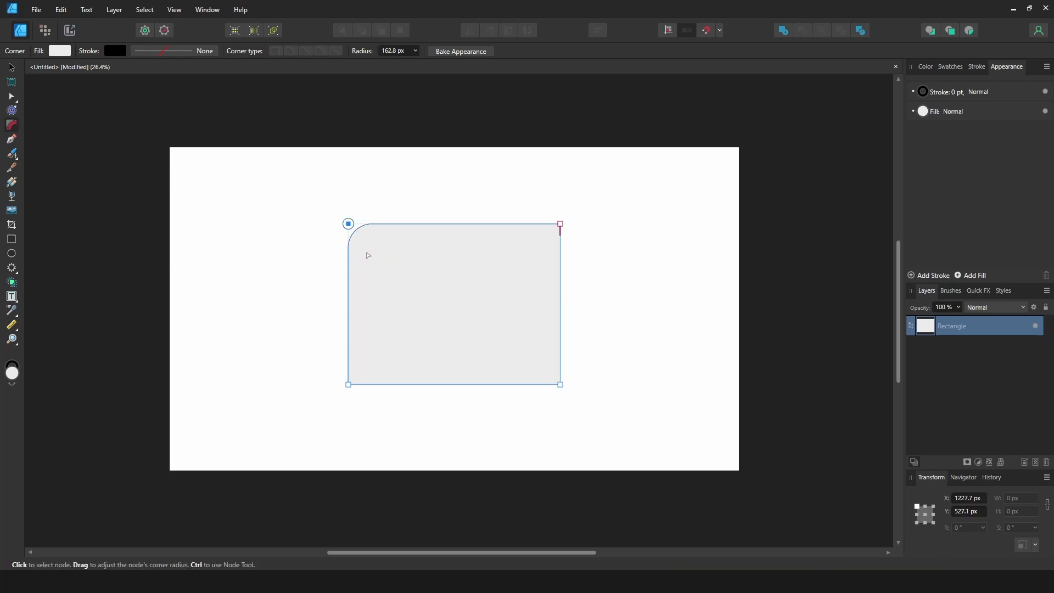
# Step: Select both right-hand corners of the shape and round them together to a radius of about 52 px
pyautogui.press('a')
pyautogui.click(560, 224)
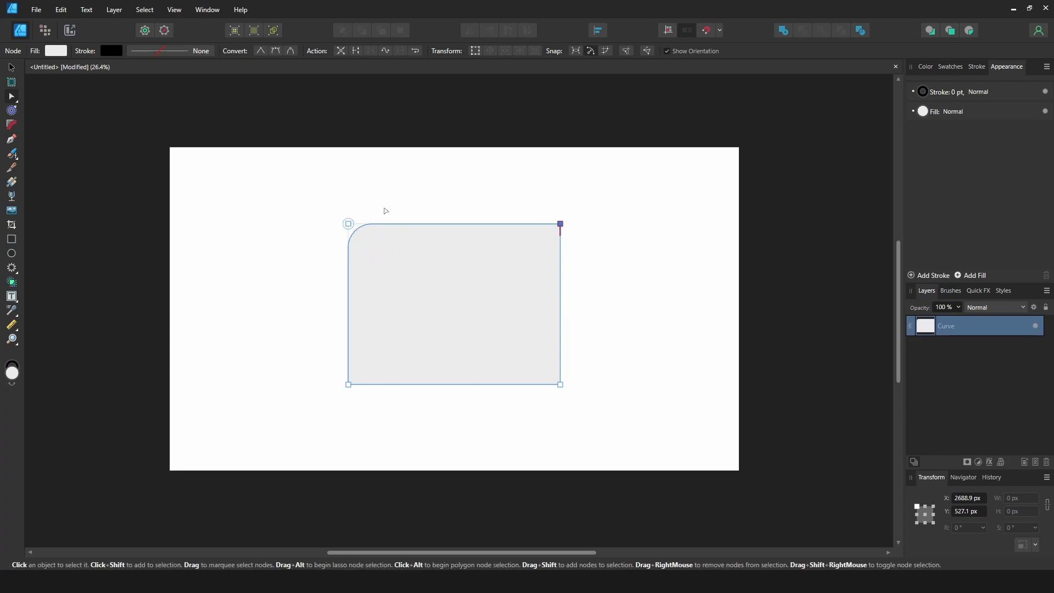
pyautogui.keyDown('shift'); pyautogui.click(561, 385); pyautogui.keyUp('shift')
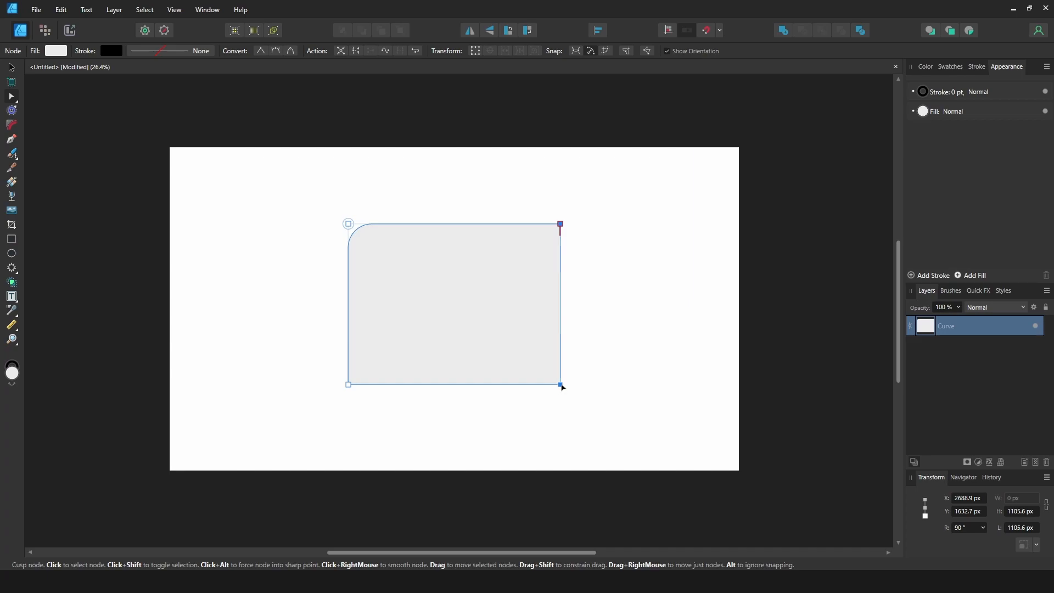
pyautogui.click(11, 126)
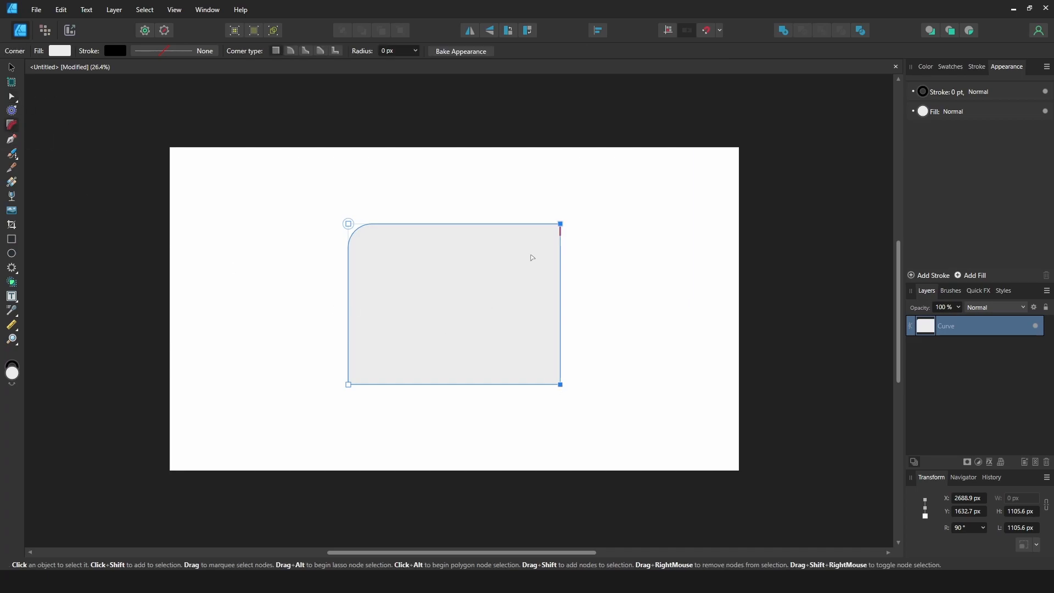
pyautogui.moveTo(561, 228); pyautogui.dragTo(534, 251)
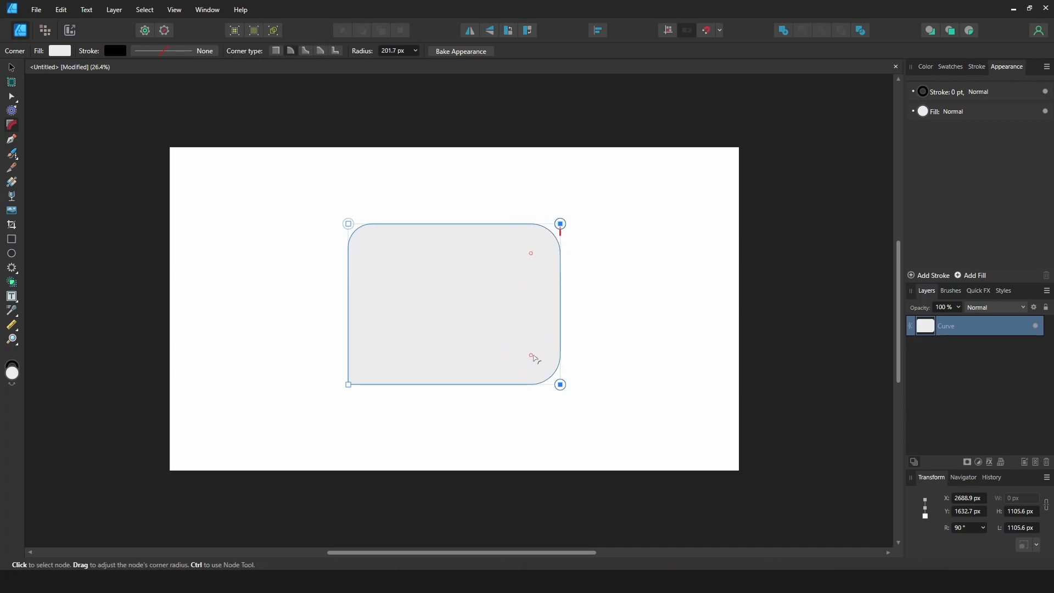
pyautogui.moveTo(531, 356); pyautogui.dragTo(553, 377)
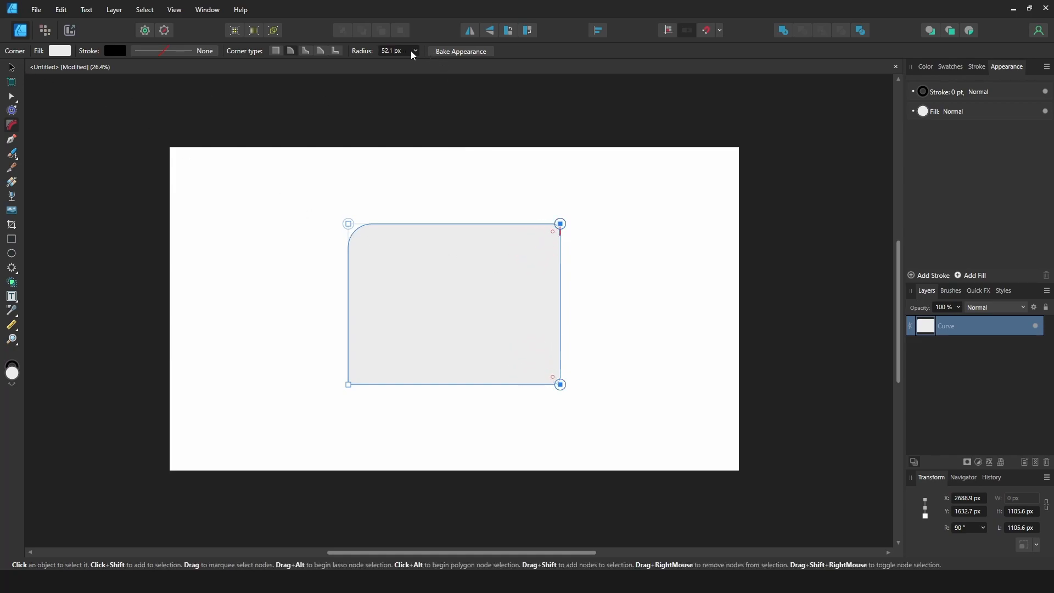
# Step: Set the upper-left corner's radius to 200 px
pyautogui.click(348, 224)
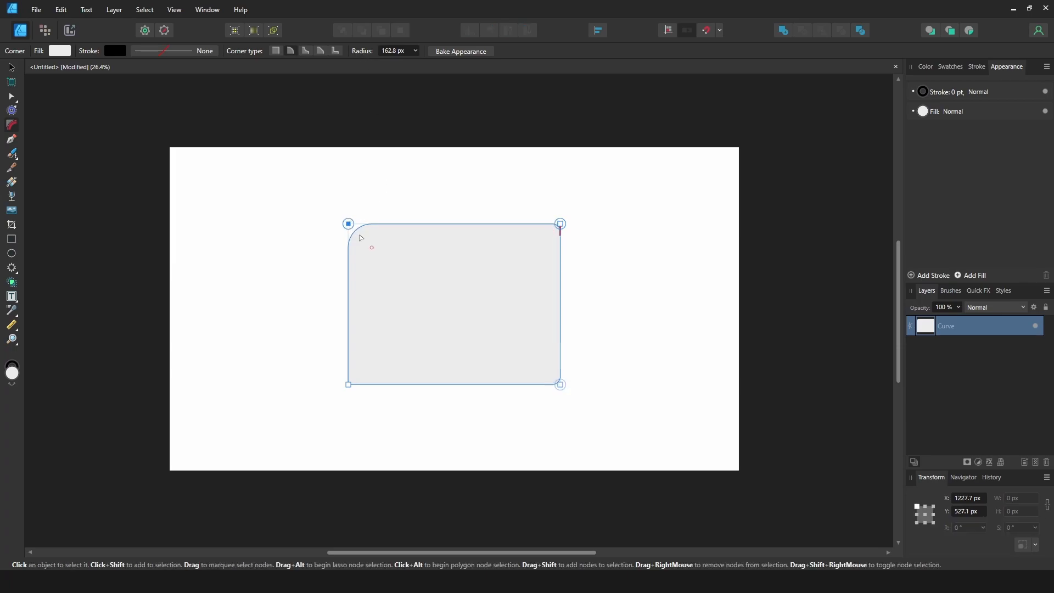
pyautogui.click(415, 51)
pyautogui.moveTo(415, 63)
pyautogui.mouseDown()
pyautogui.moveTo(395, 64)
pyautogui.moveTo(417, 67)
pyautogui.mouseUp()
pyautogui.write('200')
pyautogui.press('Return')
# Step: Clear the selection, select the rounded shape with the Move tool and delete it
pyautogui.click(11, 67)
pyautogui.click(68, 125)
pyautogui.click(417, 289)
pyautogui.press('Delete')
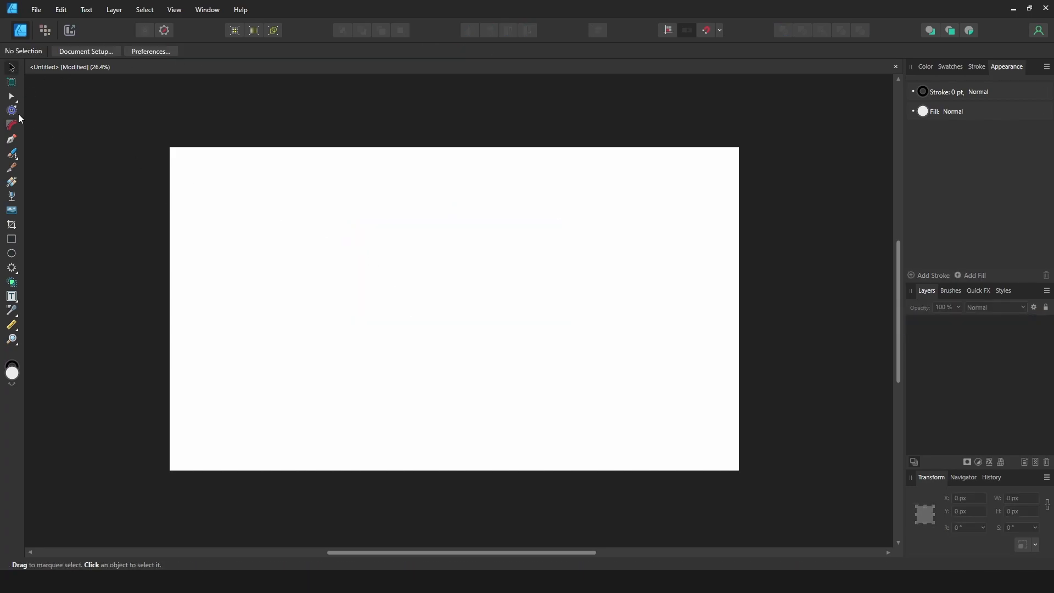
# Step: Draw a closed arch-like Pen outline about 3121 × 1549 px, with mostly straight outer edges and a curved inner opening
pyautogui.click(11, 140)
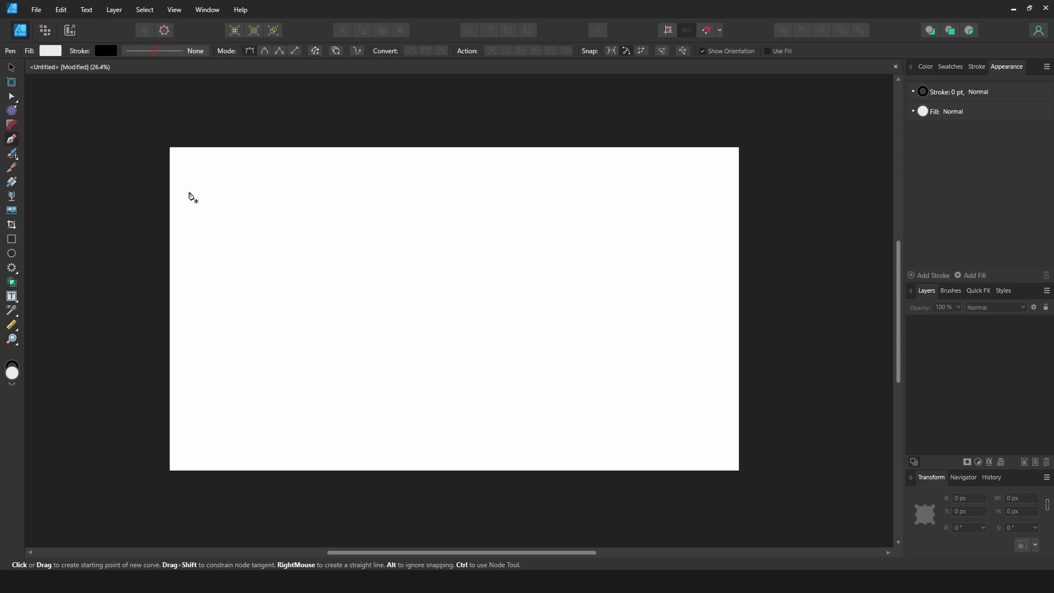
pyautogui.click(236, 181)
pyautogui.click(236, 366)
pyautogui.click(361, 371)
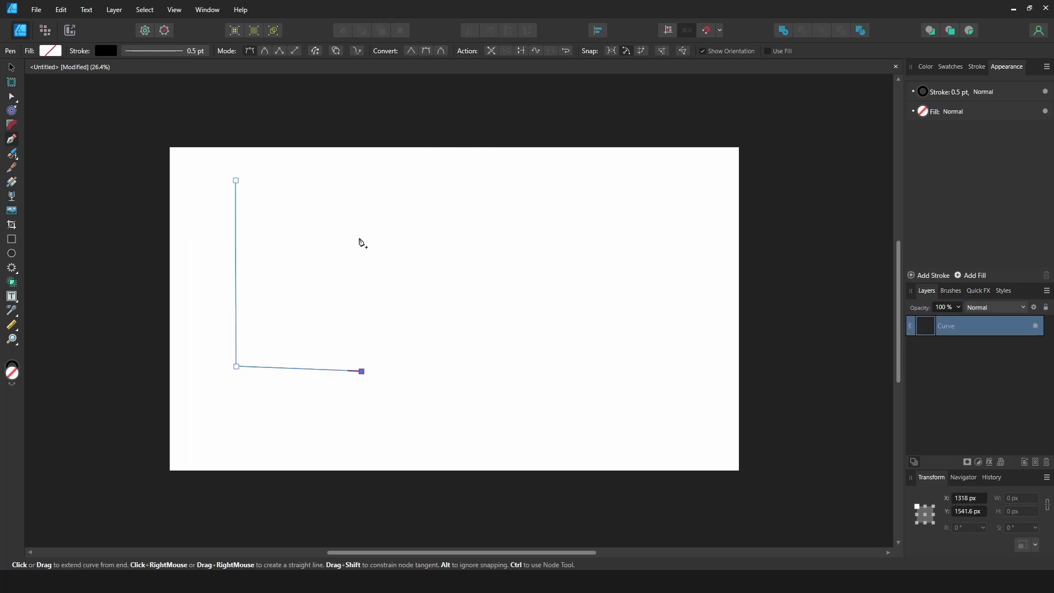
pyautogui.moveTo(360, 238); pyautogui.dragTo(386, 189)
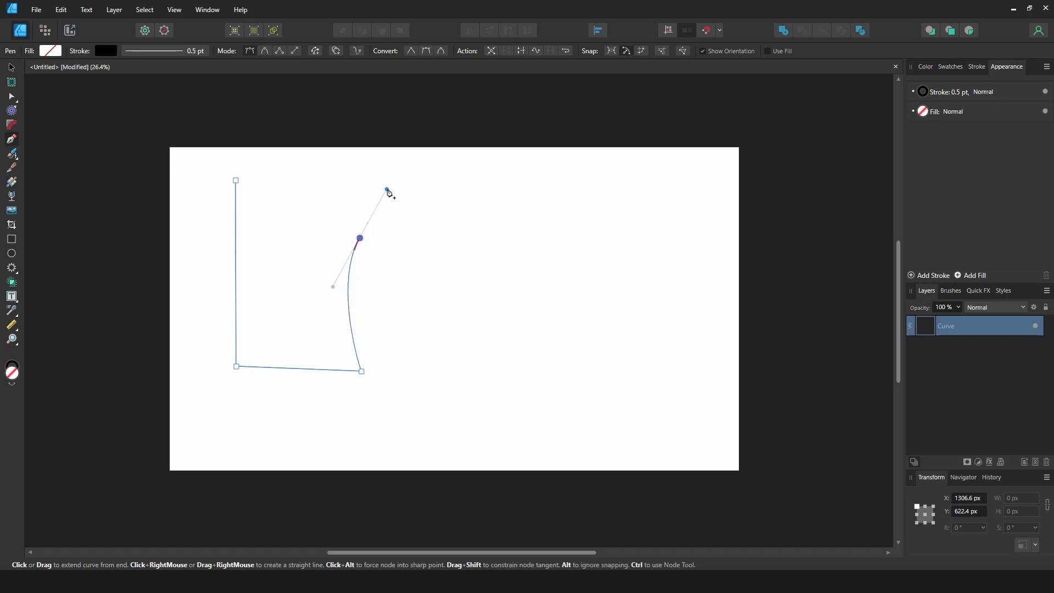
pyautogui.moveTo(498, 203); pyautogui.dragTo(534, 224)
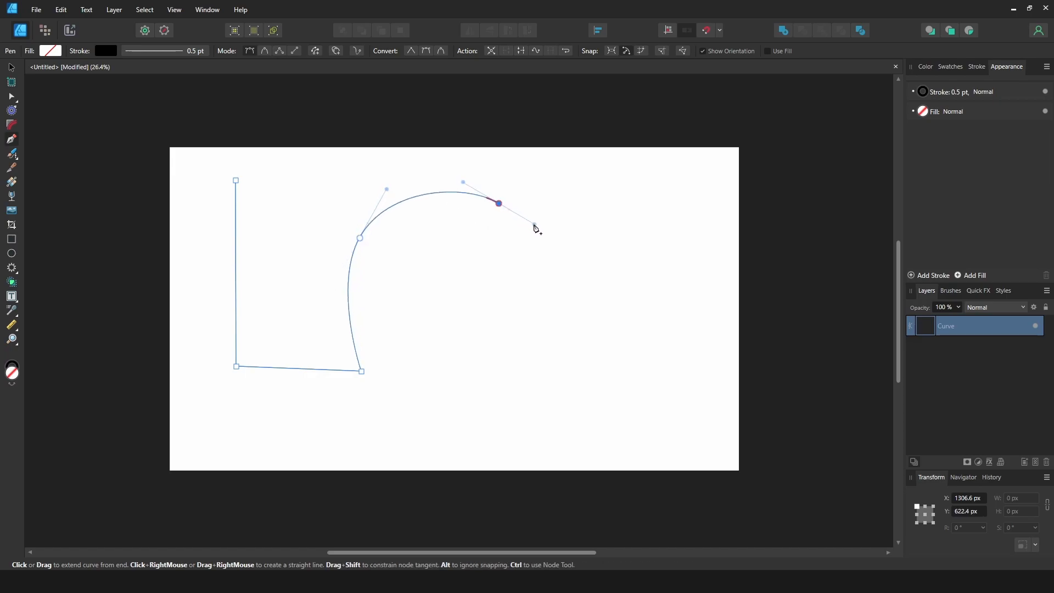
pyautogui.moveTo(561, 293); pyautogui.dragTo(565, 322)
pyautogui.moveTo(568, 390); pyautogui.dragTo(598, 404)
pyautogui.click(688, 327)
pyautogui.click(569, 187)
pyautogui.click(398, 167)
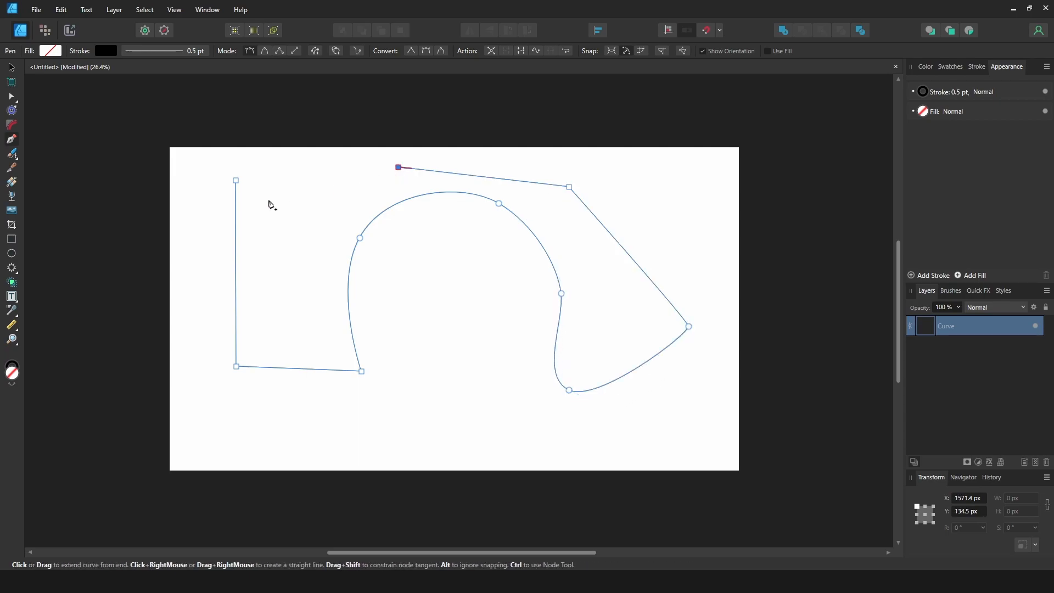
pyautogui.click(236, 180)
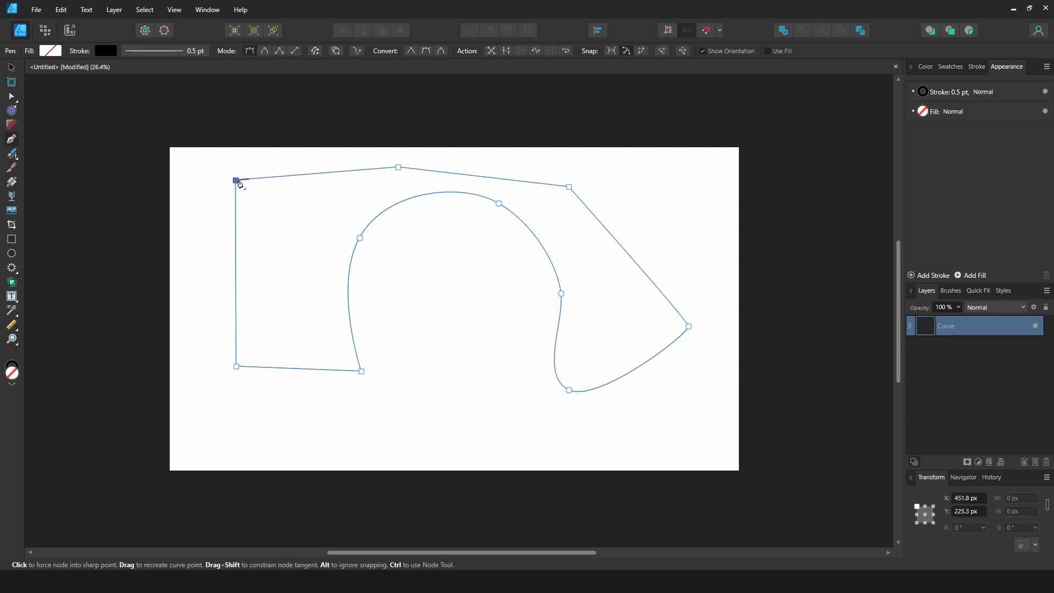
# Step: Move the outline slightly down and to the left and fill it with blue 3300FF
pyautogui.press('v')
pyautogui.moveTo(274, 182); pyautogui.dragTo(259, 201)
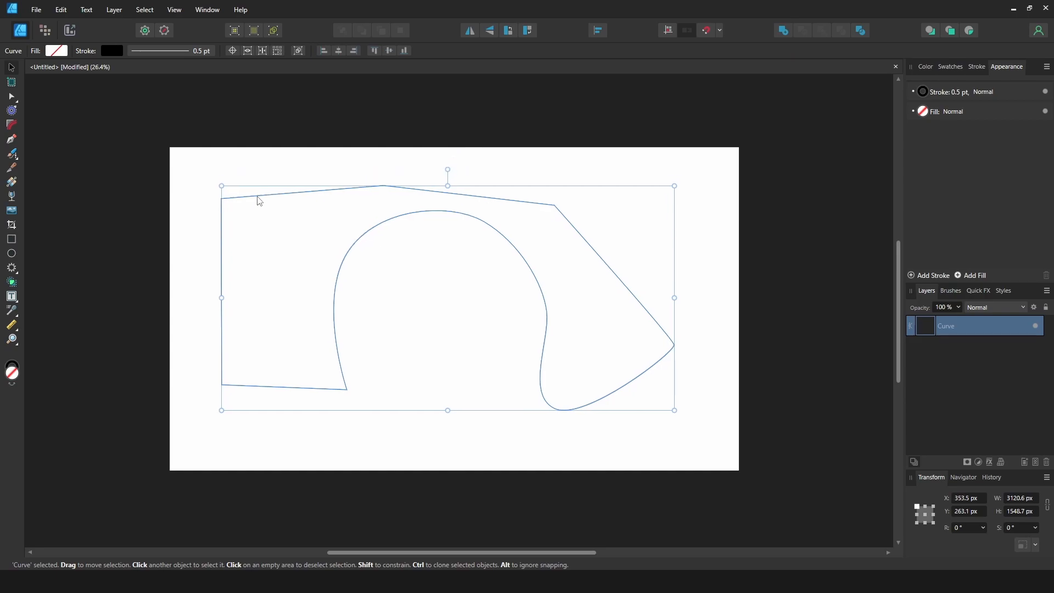
pyautogui.click(57, 51)
pyautogui.click(84, 109)
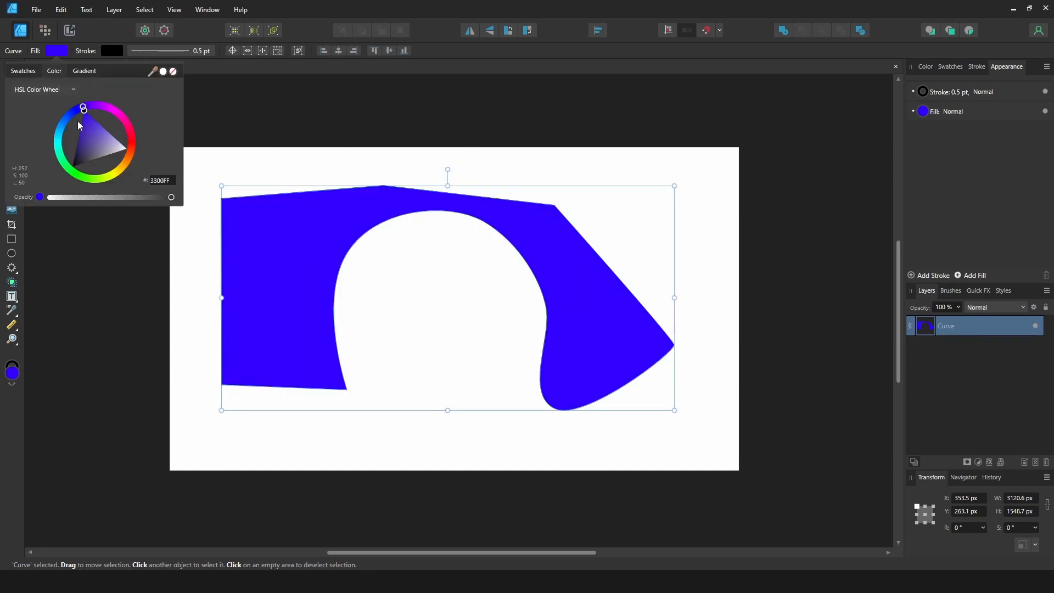
# Step: Keep the shape's stroke black and set its width to about 22.1 pt
pyautogui.click(110, 51)
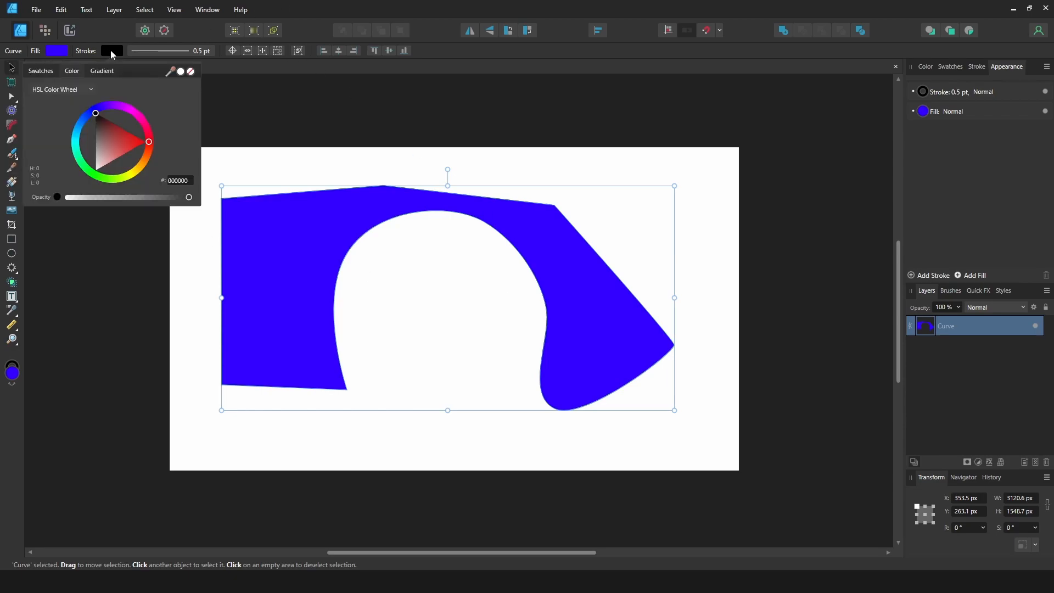
pyautogui.moveTo(104, 129)
pyautogui.mouseDown()
pyautogui.moveTo(127, 119)
pyautogui.moveTo(122, 72)
pyautogui.mouseUp()
pyautogui.click(172, 52)
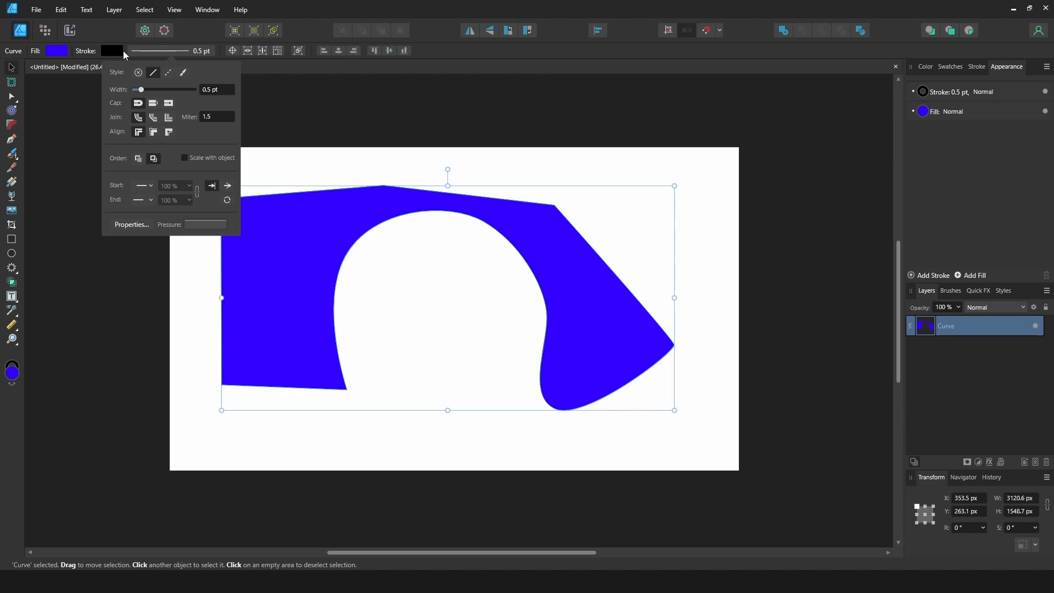
pyautogui.moveTo(141, 89); pyautogui.dragTo(168, 89)
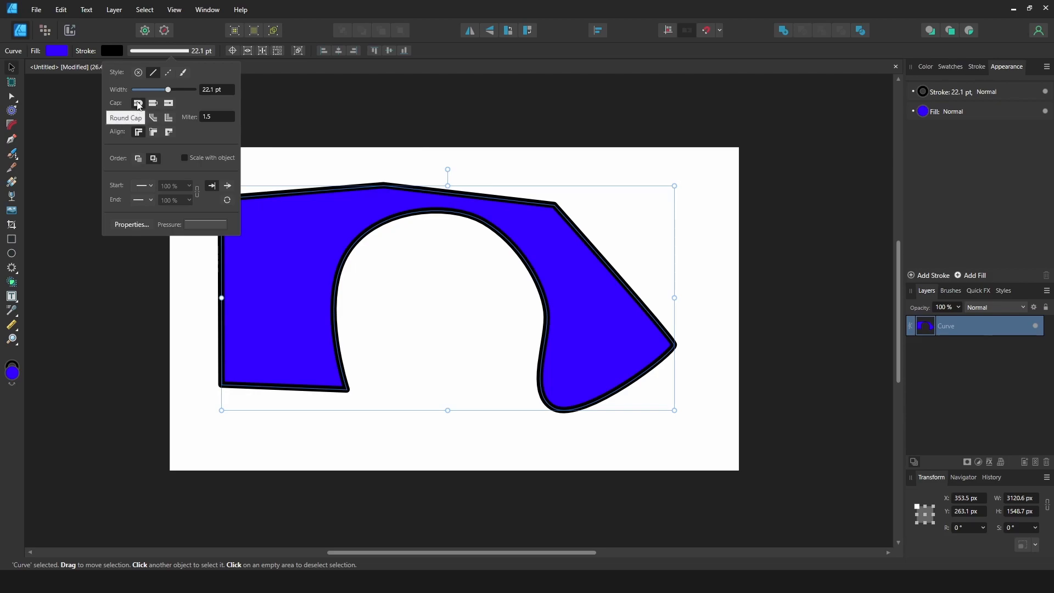
# Step: Give the stroke a butt cap and bevel join, try aligning it inside, and align it to the outside of the shape
pyautogui.click(170, 105)
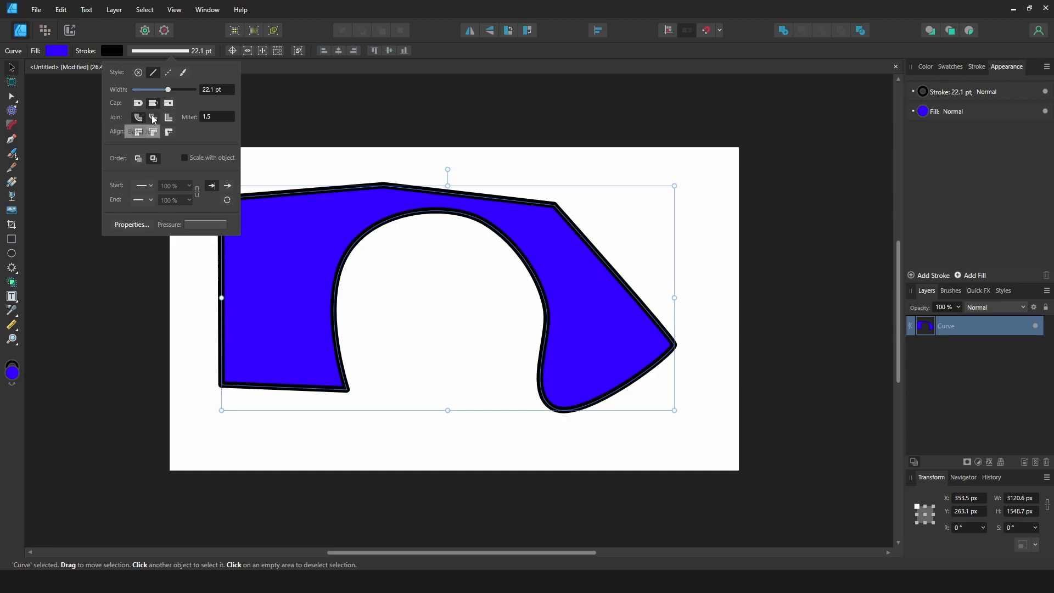
pyautogui.click(153, 118)
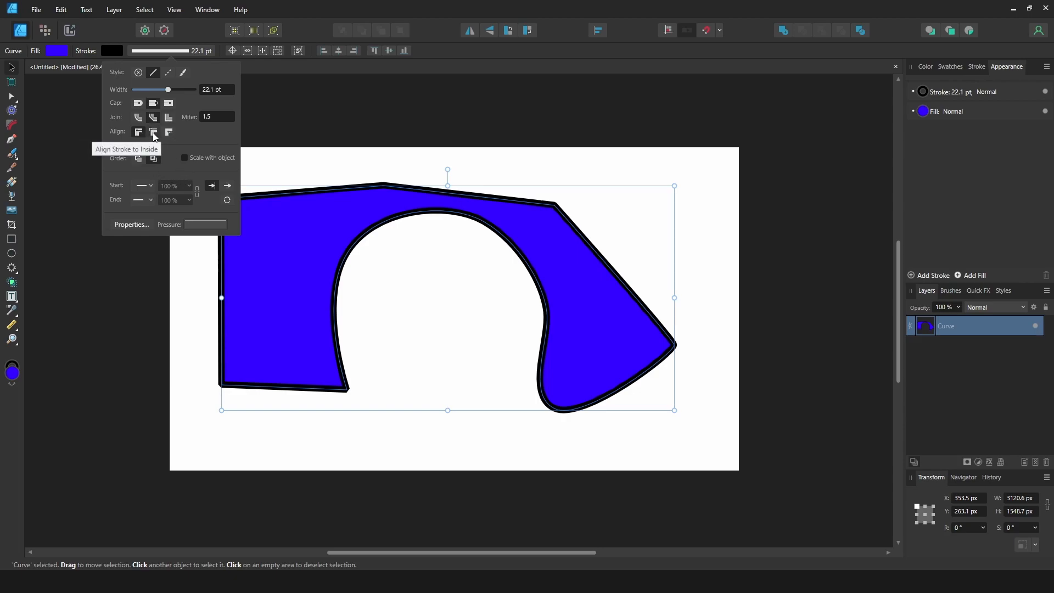
pyautogui.click(153, 135)
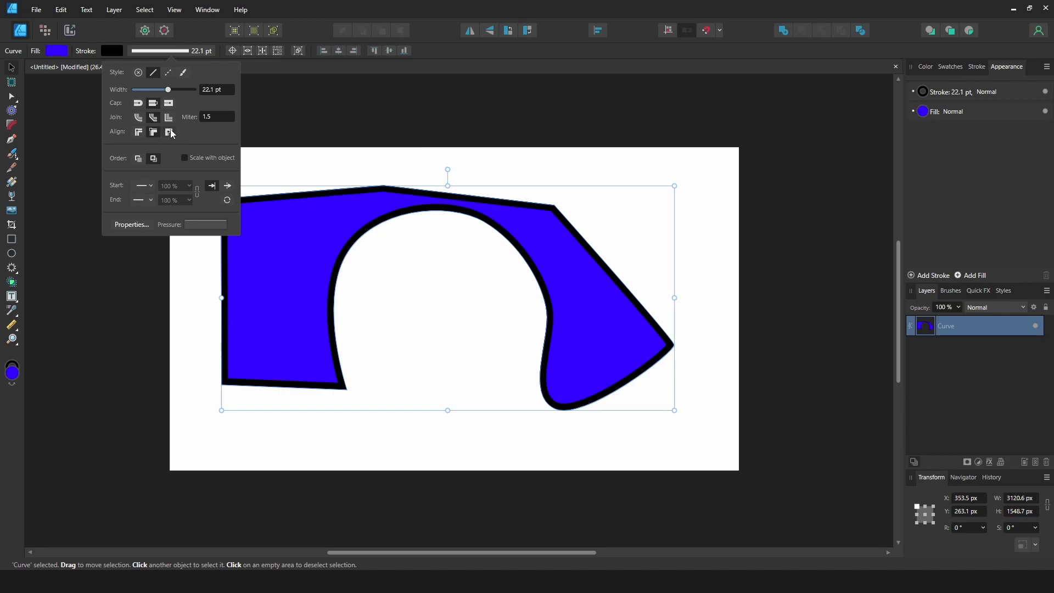
pyautogui.click(170, 133)
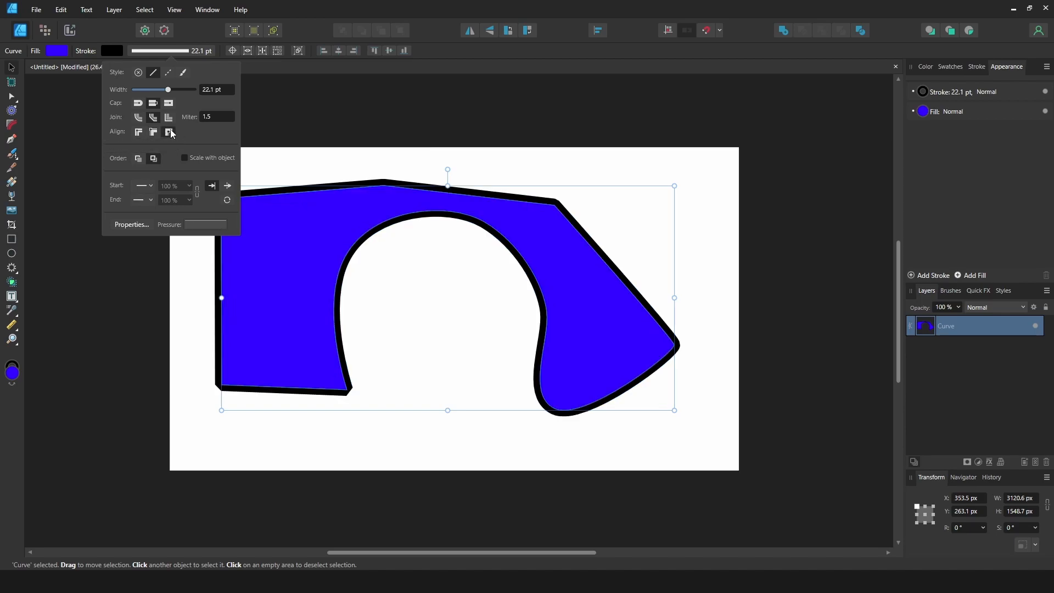
# Step: Give the blue shape's stroke a round cap and set its width to about 5.1 pt
pyautogui.click(138, 104)
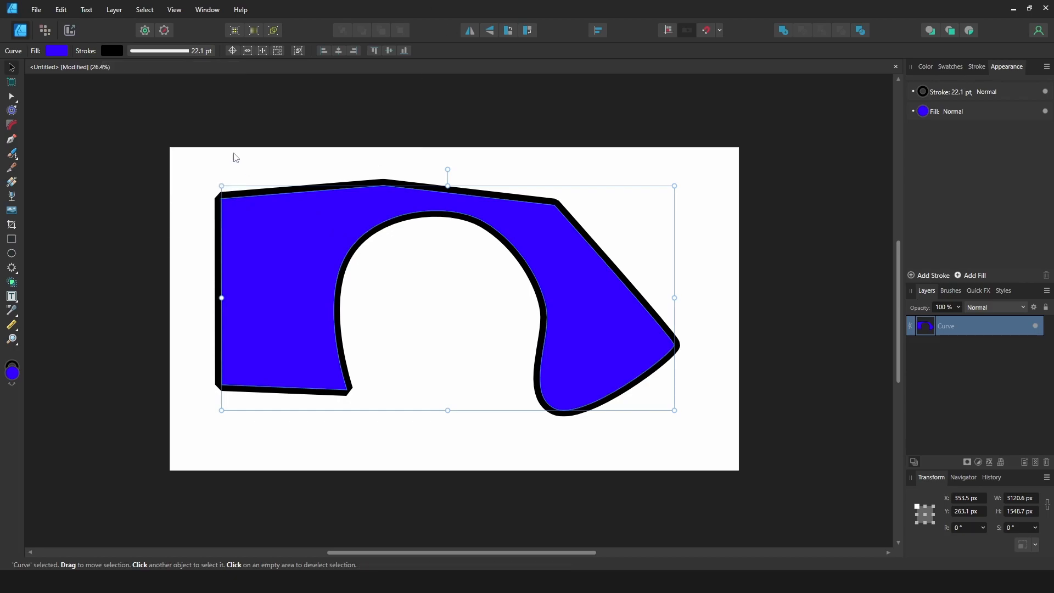
pyautogui.click(183, 52)
pyautogui.moveTo(168, 90); pyautogui.dragTo(153, 91)
# Step: Shift two nodes along the shape's top edge and reshape the inner arch's upper-right node into a cusp
pyautogui.press('a')
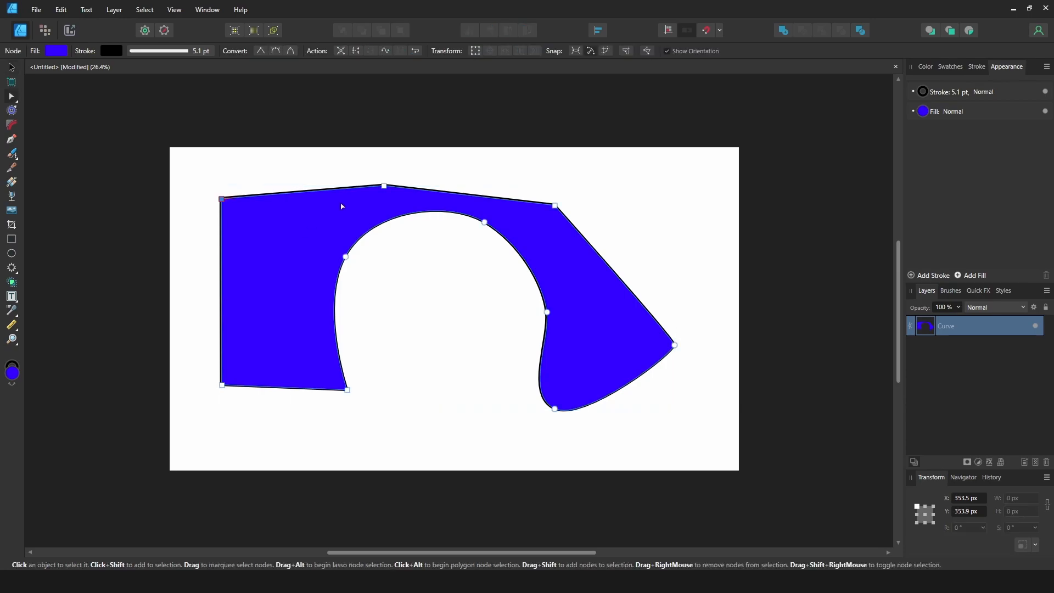
pyautogui.click(385, 186)
pyautogui.moveTo(384, 187)
pyautogui.mouseDown()
pyautogui.moveTo(364, 164)
pyautogui.moveTo(384, 181)
pyautogui.moveTo(376, 188)
pyautogui.mouseUp()
pyautogui.moveTo(555, 206); pyautogui.dragTo(561, 197)
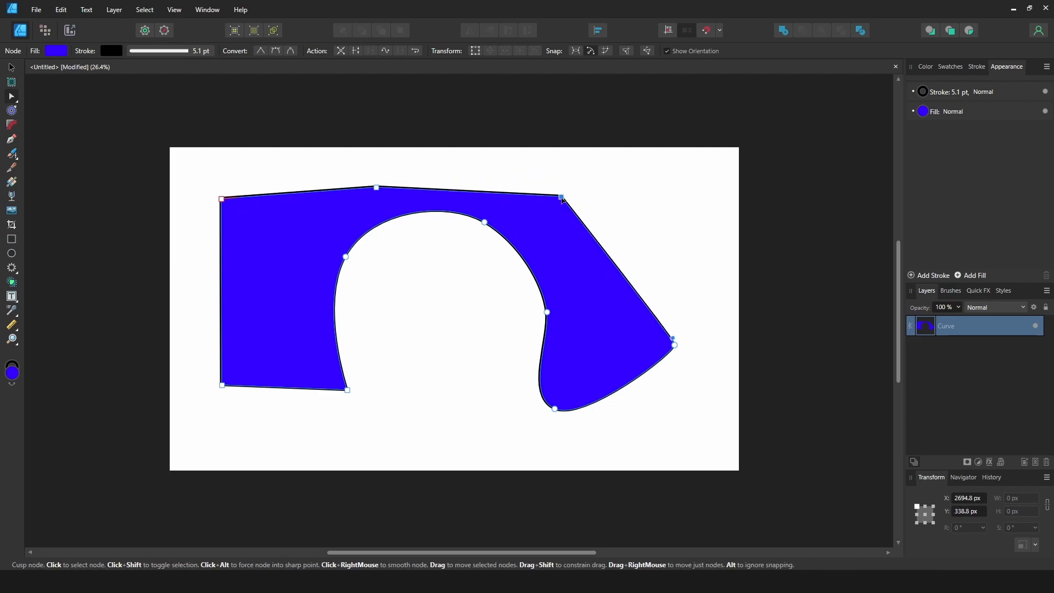
pyautogui.click(485, 222)
pyautogui.moveTo(485, 223); pyautogui.dragTo(547, 255)
# Step: Delete the blue shape
pyautogui.press('p')
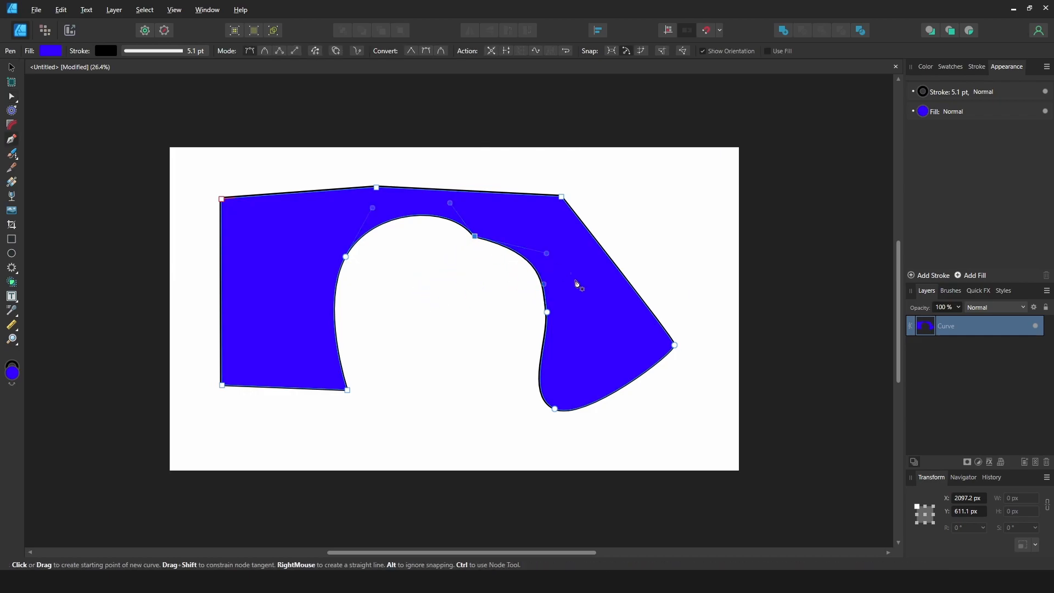
pyautogui.press('v')
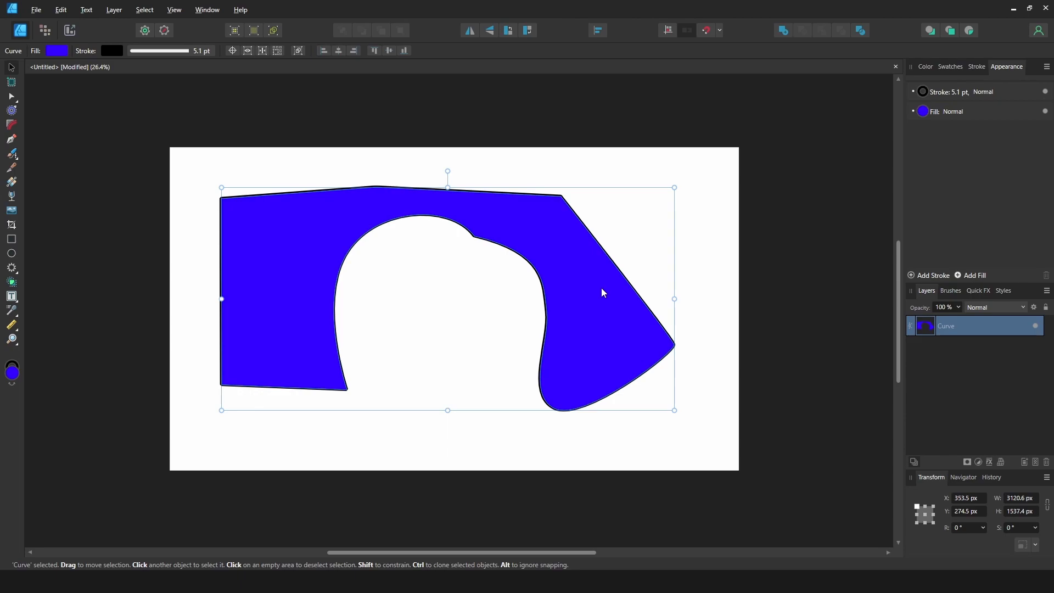
pyautogui.press('Delete')
# Step: Start a Pen path with a slanted straight segment followed by a deep curved valley, a sharp peak and a second curved descent
pyautogui.press('p')
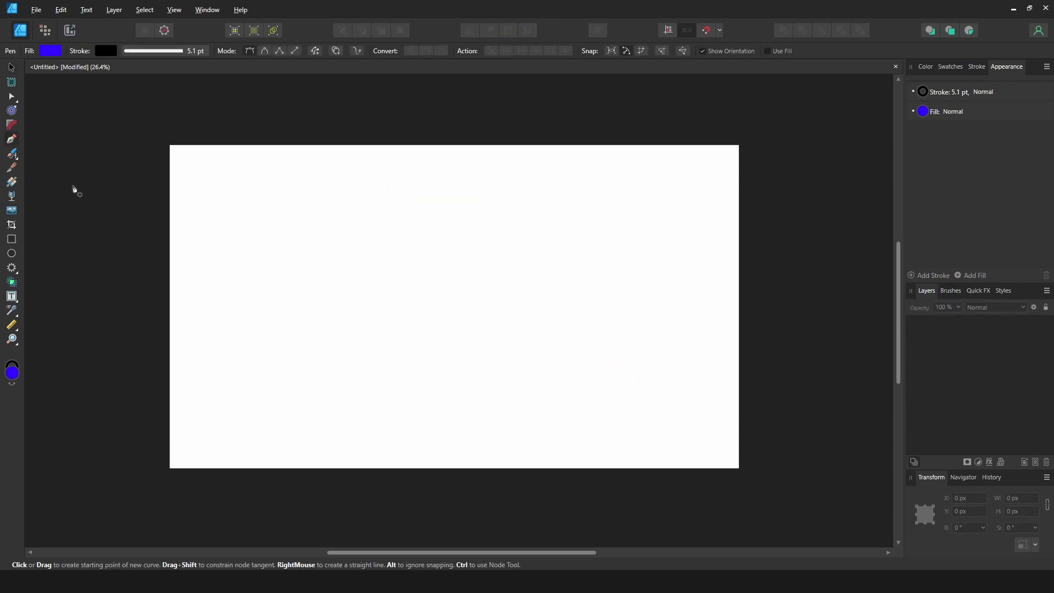
pyautogui.click(265, 171)
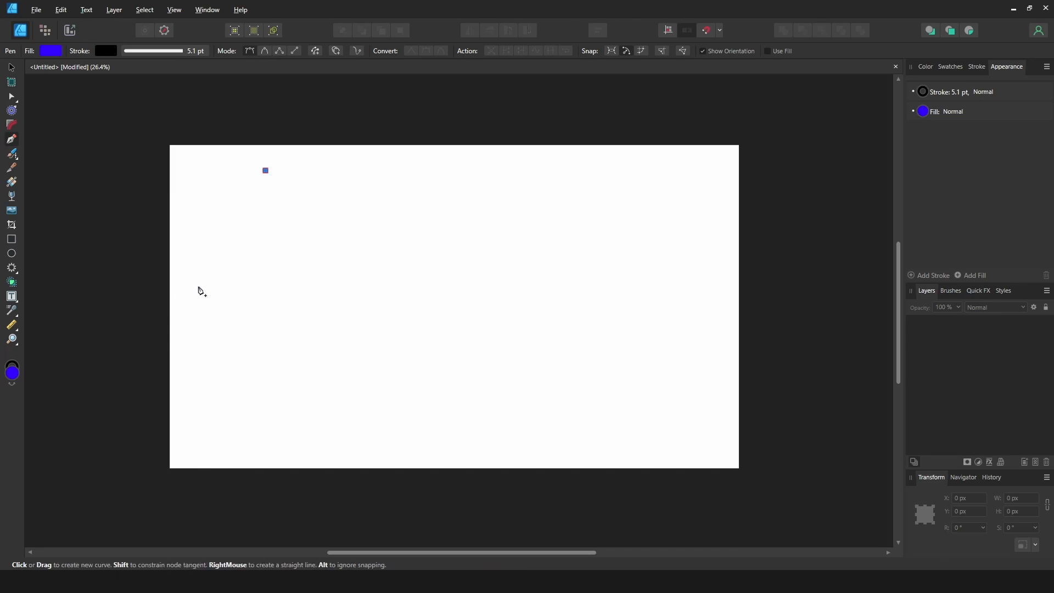
pyautogui.click(200, 285)
pyautogui.moveTo(284, 379); pyautogui.dragTo(336, 380)
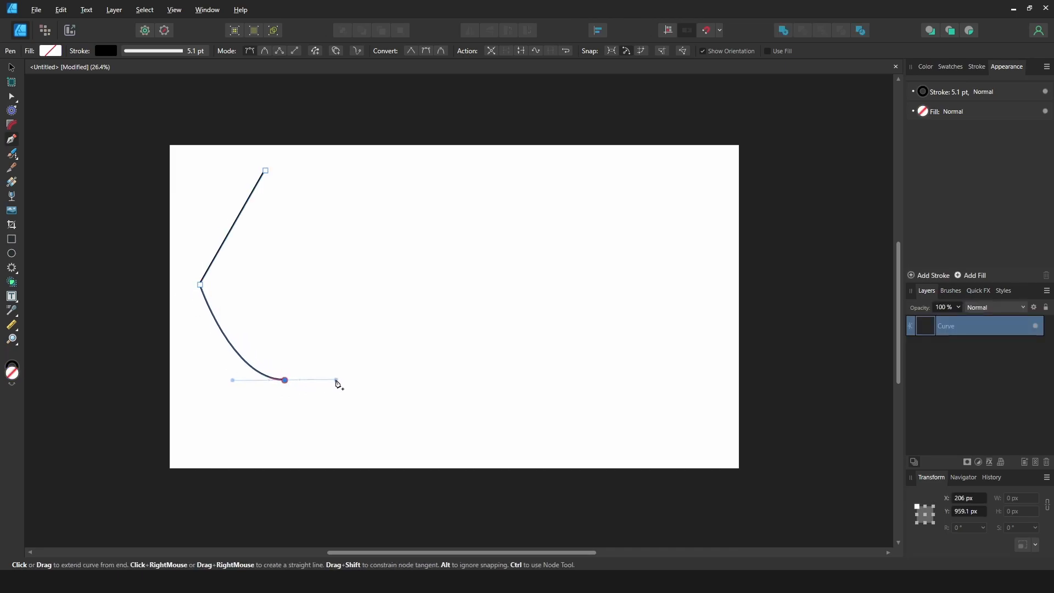
pyautogui.click(381, 265)
pyautogui.moveTo(429, 343); pyautogui.dragTo(480, 343)
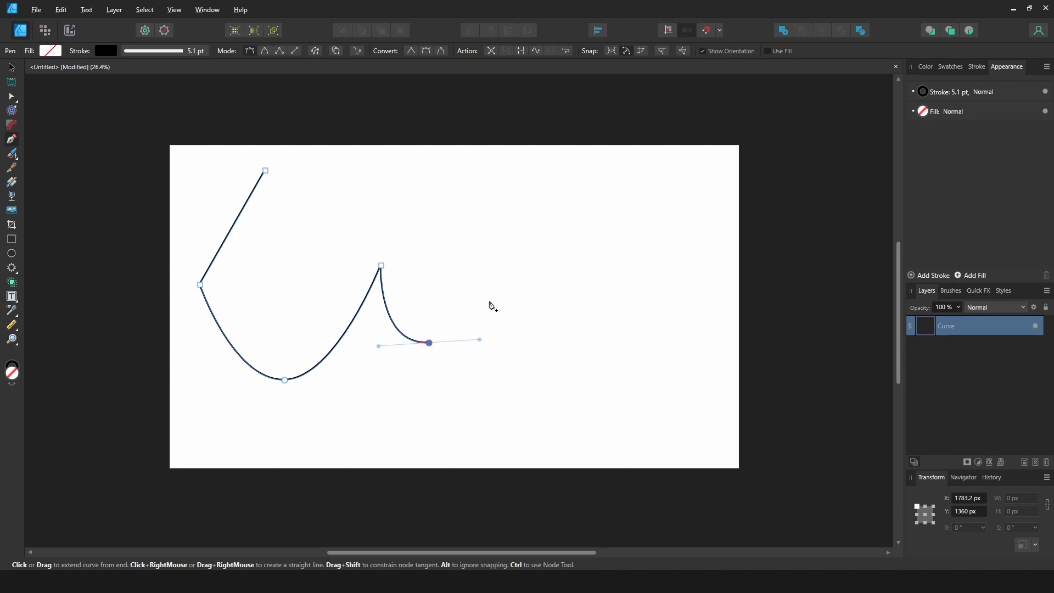
# Step: Reposition the path's end node slightly up and right and its sharp peak node to the left while staying in the Pen tool
pyautogui.press('alt')
pyautogui.press('alt')
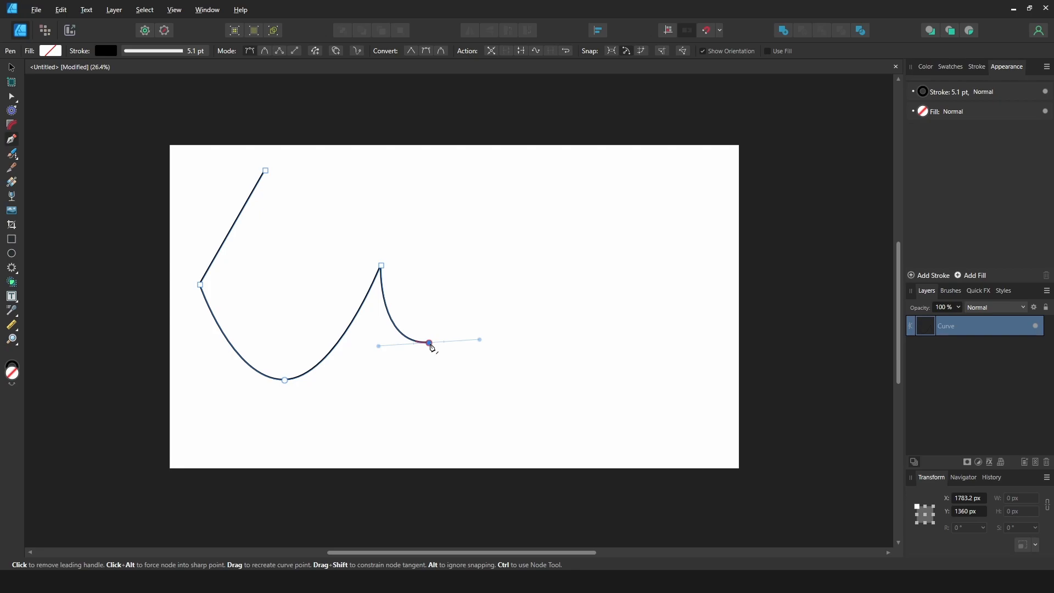
pyautogui.press('ctrl')
pyautogui.press('ctrl')
pyautogui.press('ctrl')
pyautogui.press('ctrl')
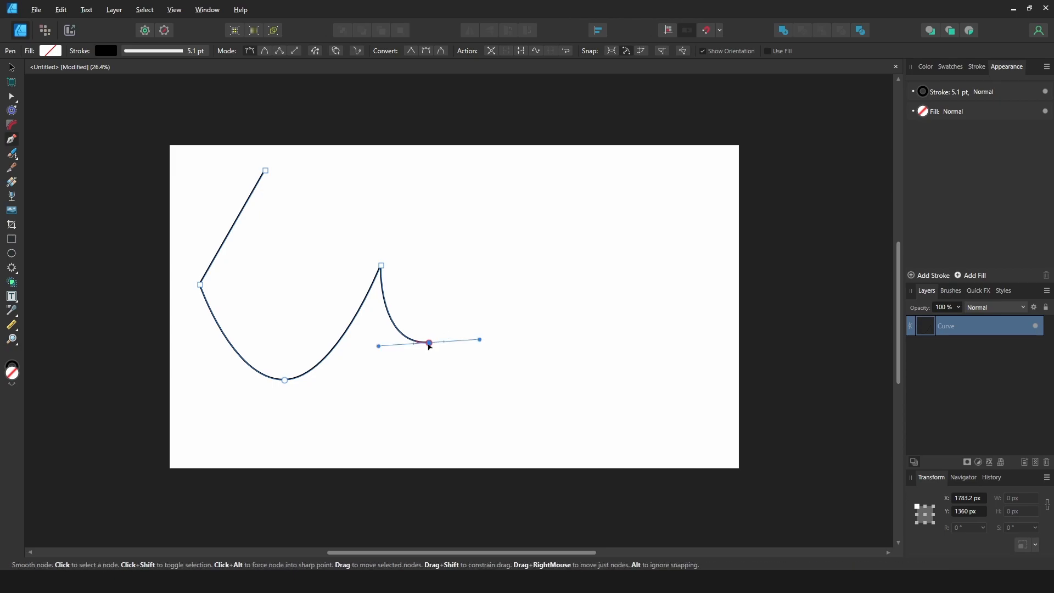
pyautogui.moveTo(429, 343); pyautogui.dragTo(441, 337)
pyautogui.click(382, 267)
pyautogui.moveTo(383, 269); pyautogui.dragTo(358, 264)
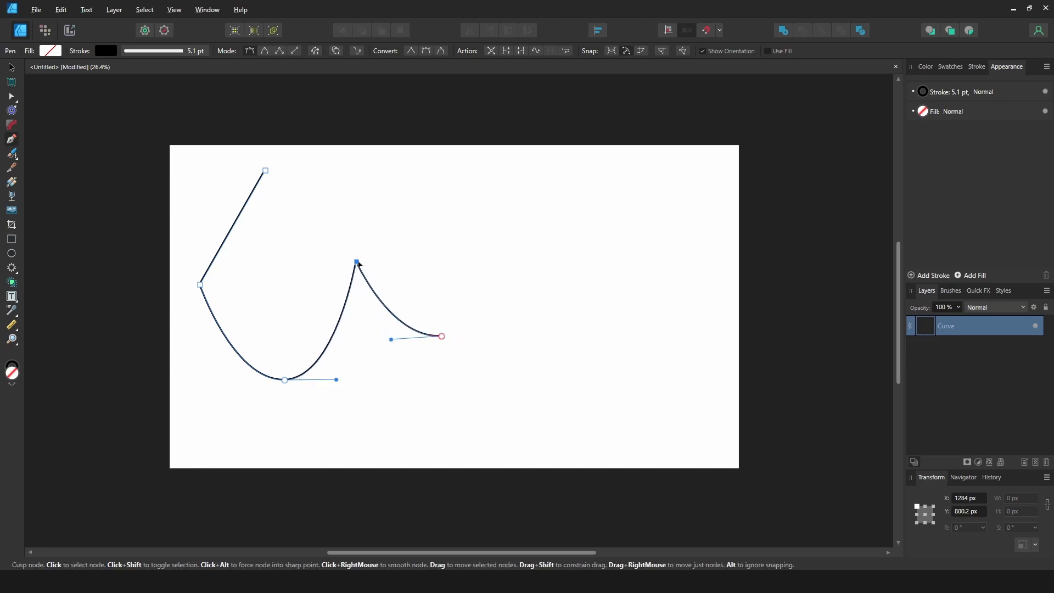
# Step: Extend the path with a curved rise and a straight descent, and turn the second valley's bottom node into a cusp
pyautogui.click(494, 261)
pyautogui.click(568, 336)
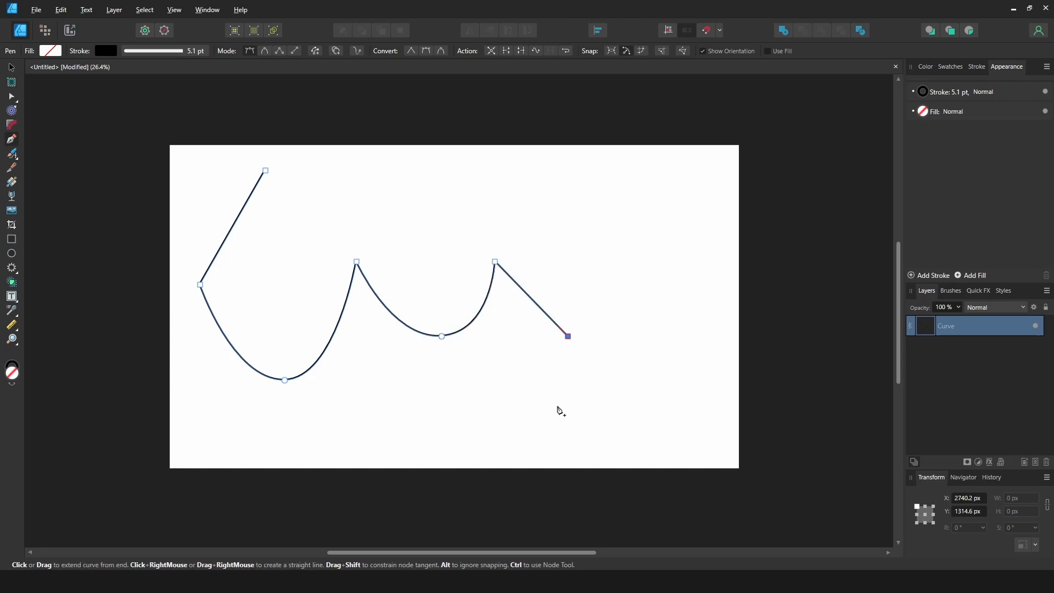
pyautogui.keyDown('ctrl'); pyautogui.click(442, 336); pyautogui.keyUp('ctrl')
pyautogui.moveTo(492, 333)
pyautogui.mouseDown()
pyautogui.moveTo(469, 377)
pyautogui.moveTo(489, 322)
pyautogui.mouseUp()
pyautogui.moveTo(394, 350); pyautogui.dragTo(384, 336)
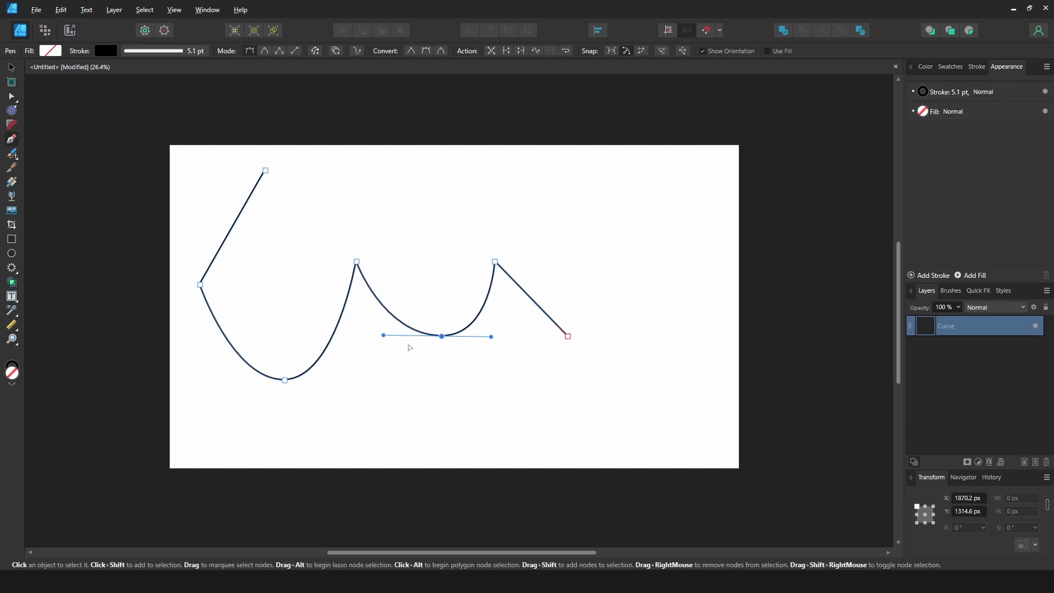
pyautogui.moveTo(492, 337); pyautogui.dragTo(444, 279)
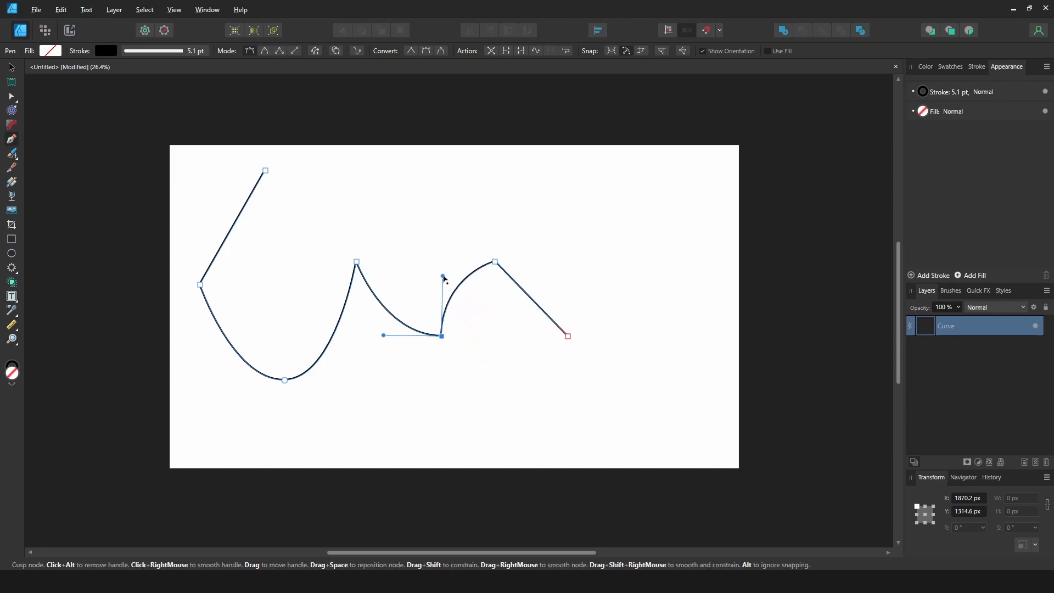
# Step: Use the Node tool to deepen the curve into the second valley and turn the first valley's bottom node into a cusp
pyautogui.press('a')
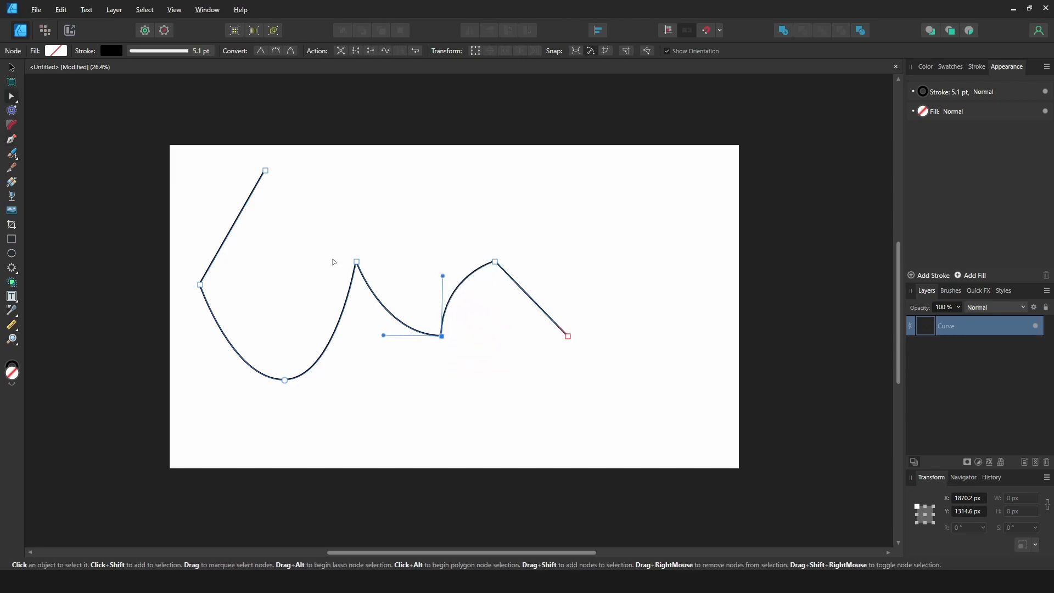
pyautogui.click(356, 262)
pyautogui.click(442, 336)
pyautogui.moveTo(383, 335); pyautogui.dragTo(369, 354)
pyautogui.click(284, 380)
pyautogui.moveTo(335, 379); pyautogui.dragTo(283, 286)
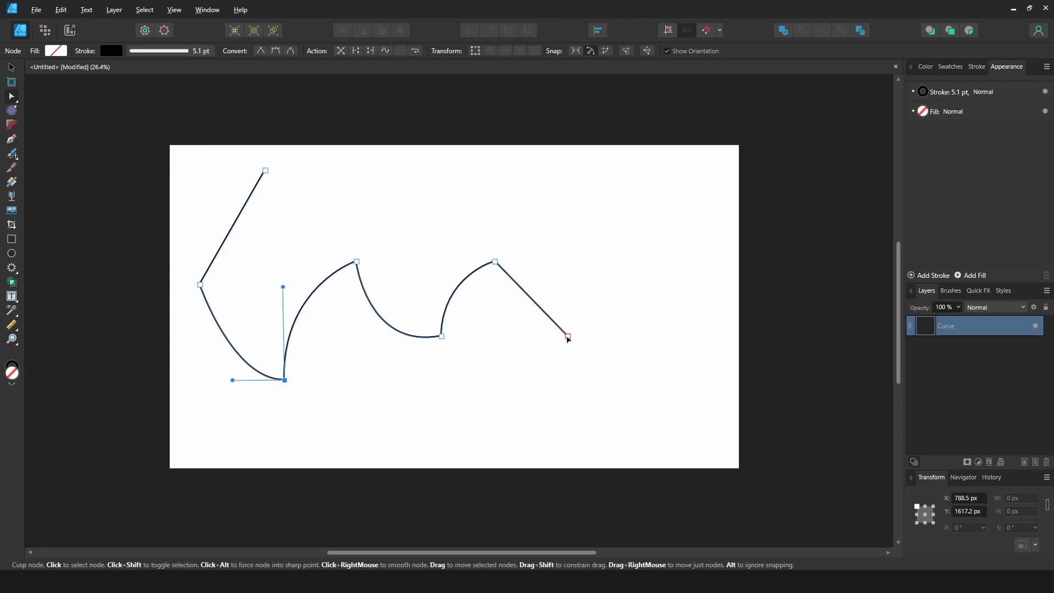
# Step: Continue the Pen path with a short straight rise and a narrow curved valley, and bend its end node's handles independently
pyautogui.press('p')
pyautogui.click(577, 277)
pyautogui.moveTo(637, 338); pyautogui.dragTo(671, 328)
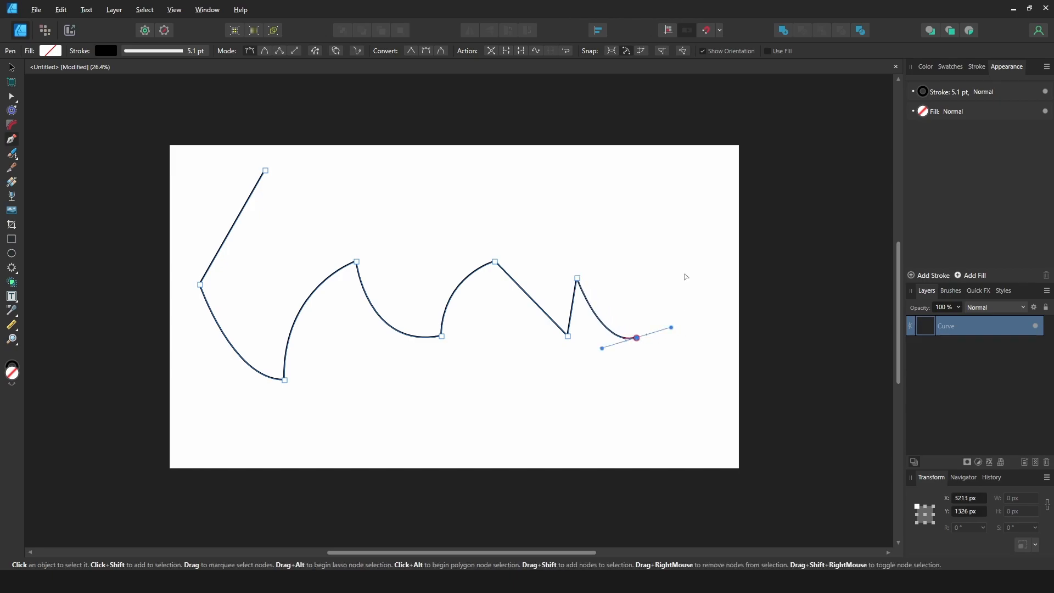
pyautogui.moveTo(669, 330); pyautogui.dragTo(671, 365)
pyautogui.moveTo(675, 320); pyautogui.dragTo(645, 289)
pyautogui.moveTo(601, 347); pyautogui.dragTo(593, 363)
# Step: Close the Pen path by running it back over the valleys through five nodes to the starting point
pyautogui.click(624, 215)
pyautogui.click(542, 206)
pyautogui.click(478, 232)
pyautogui.click(366, 225)
pyautogui.click(307, 178)
pyautogui.click(266, 172)
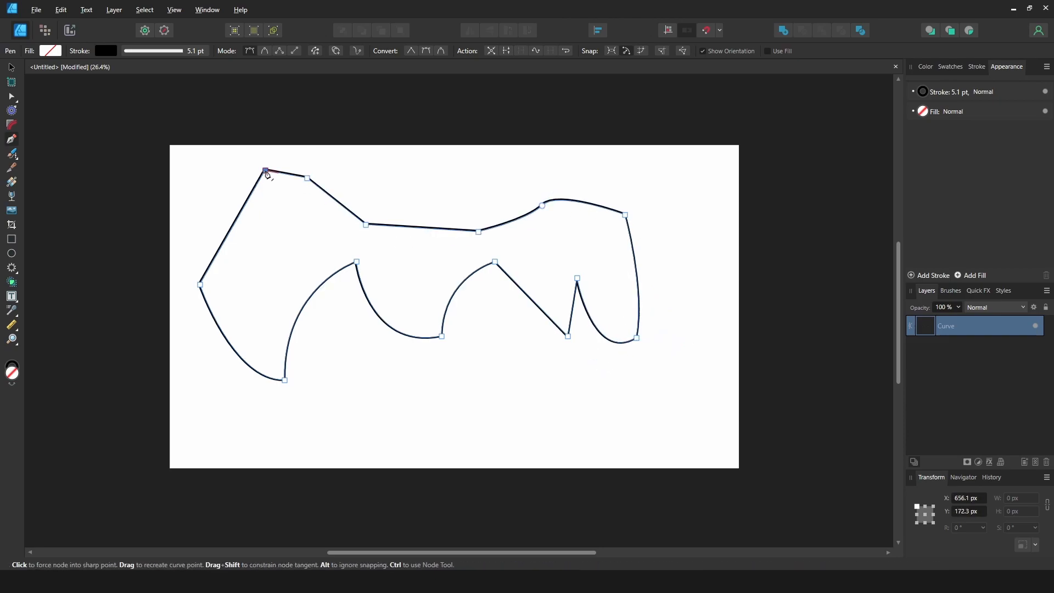
# Step: Delete the closed Pen shape
pyautogui.press('a')
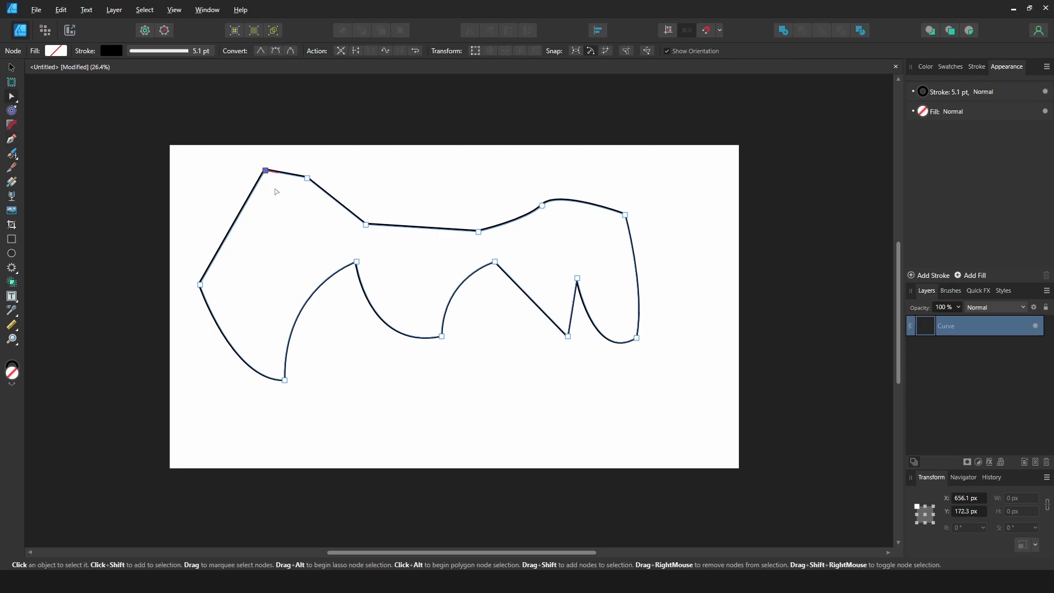
pyautogui.press('v')
pyautogui.press('Delete')
# Step: Enlarge the Vector Brush to 118.9 px and paint a wavy black stroke about 2894 × 947 px across the page
pyautogui.click(12, 153)
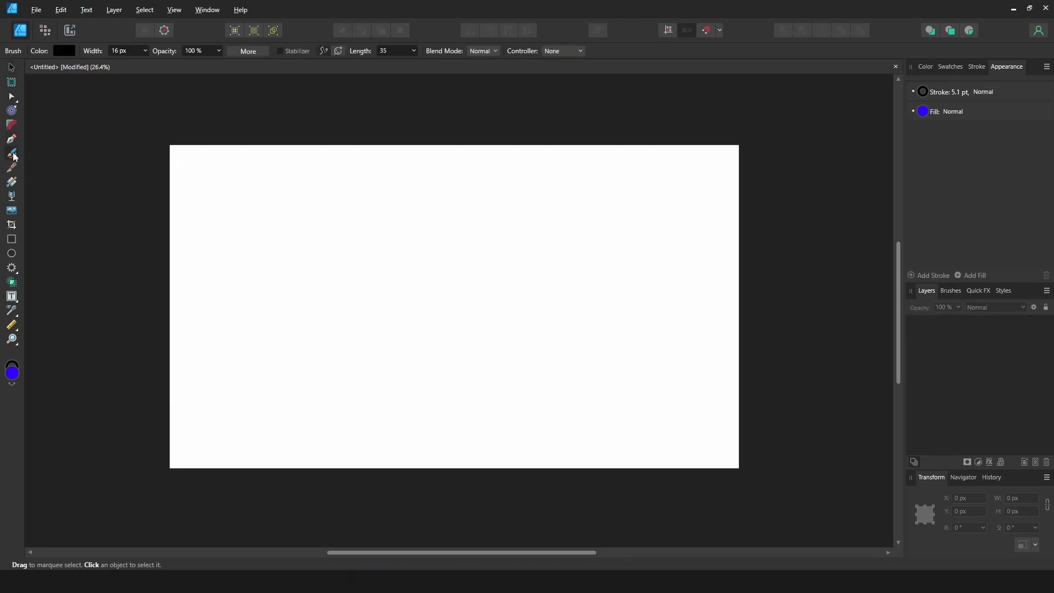
pyautogui.press(']')
pyautogui.press(']')
pyautogui.press(']')
pyautogui.press(']')
pyautogui.press(']')
pyautogui.press(']')
pyautogui.press(']')
pyautogui.press(']')
pyautogui.press(']')
pyautogui.press(']')
pyautogui.press(']')
pyautogui.press(']')
pyautogui.press(']')
pyautogui.press(']')
pyautogui.press(']')
pyautogui.press(']')
pyautogui.press(']')
pyautogui.press(']')
pyautogui.press(']')
pyautogui.press(']')
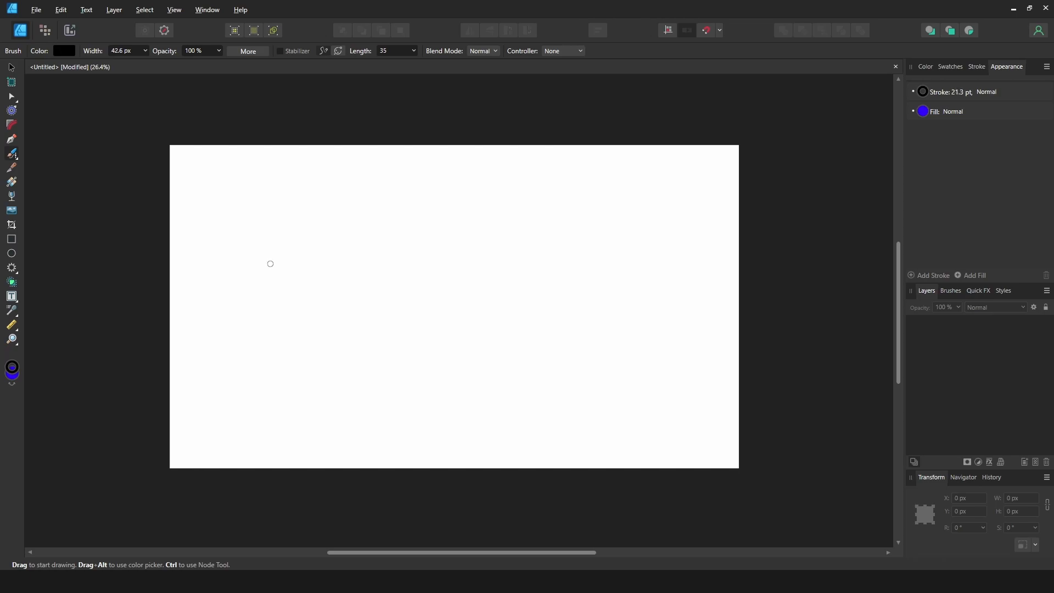
pyautogui.press('[')
pyautogui.press('[')
pyautogui.press('[')
pyautogui.press('[')
pyautogui.press('[')
pyautogui.press('[')
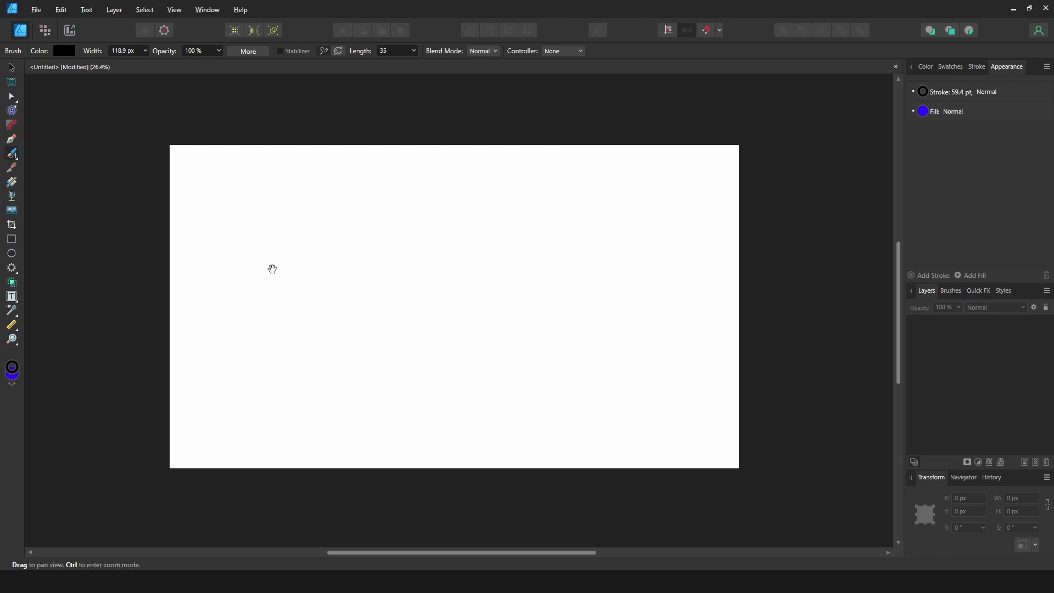
pyautogui.moveTo(273, 269); pyautogui.dragTo(254, 261)
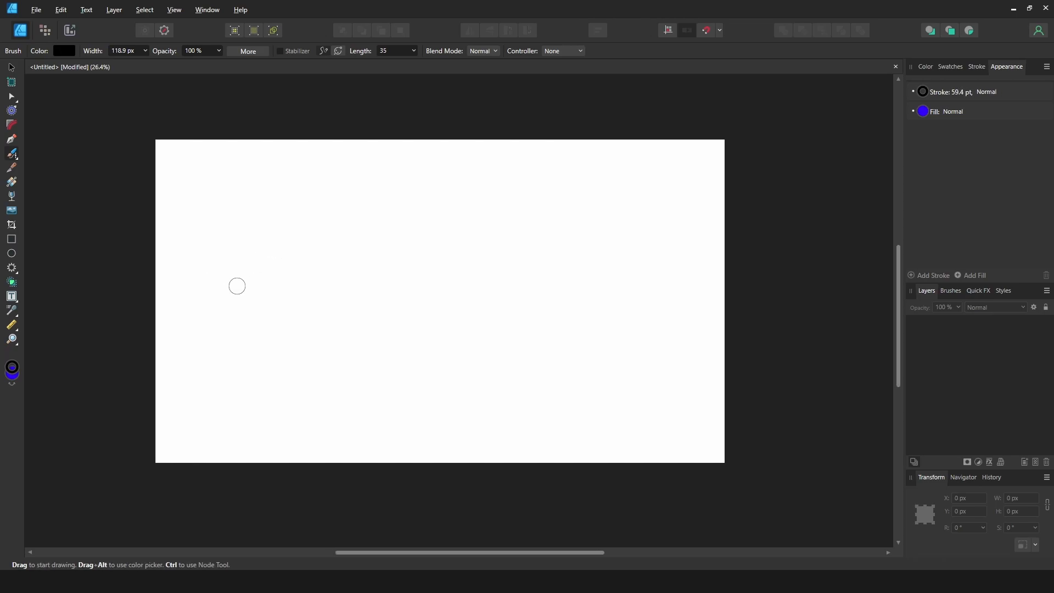
pyautogui.moveTo(201, 320)
pyautogui.mouseDown()
pyautogui.moveTo(323, 230)
pyautogui.moveTo(277, 316)
pyautogui.moveTo(369, 246)
pyautogui.moveTo(406, 291)
pyautogui.moveTo(452, 313)
pyautogui.moveTo(508, 269)
pyautogui.moveTo(548, 356)
pyautogui.moveTo(621, 235)
pyautogui.mouseUp()
pyautogui.press('v')
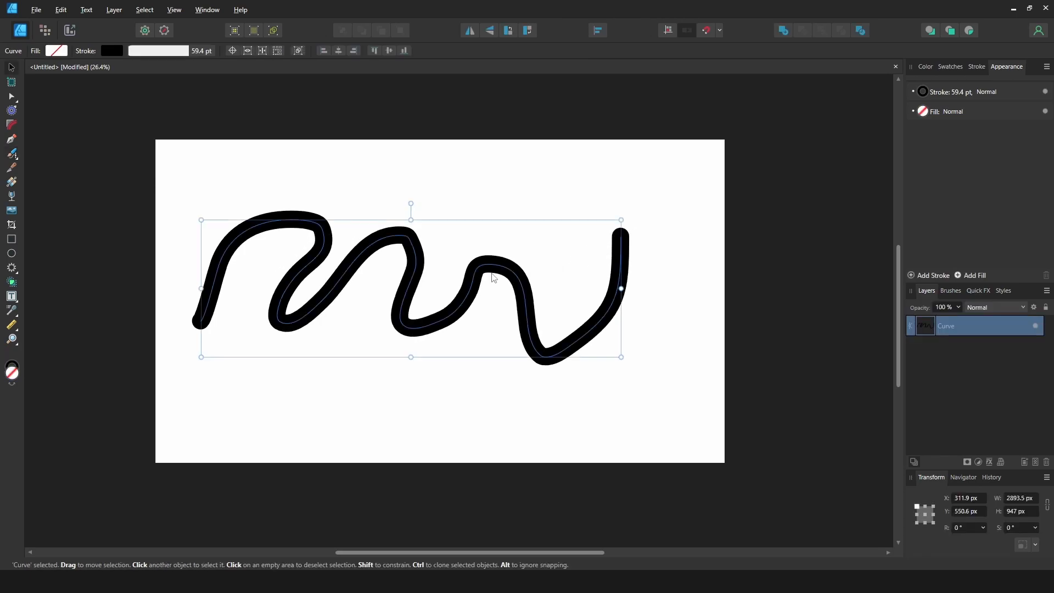
# Step: Move the brush stroke's starting node outward and bend the second node's handles to reshape the first rise
pyautogui.press('a')
pyautogui.click(202, 324)
pyautogui.moveTo(202, 324); pyautogui.dragTo(181, 316)
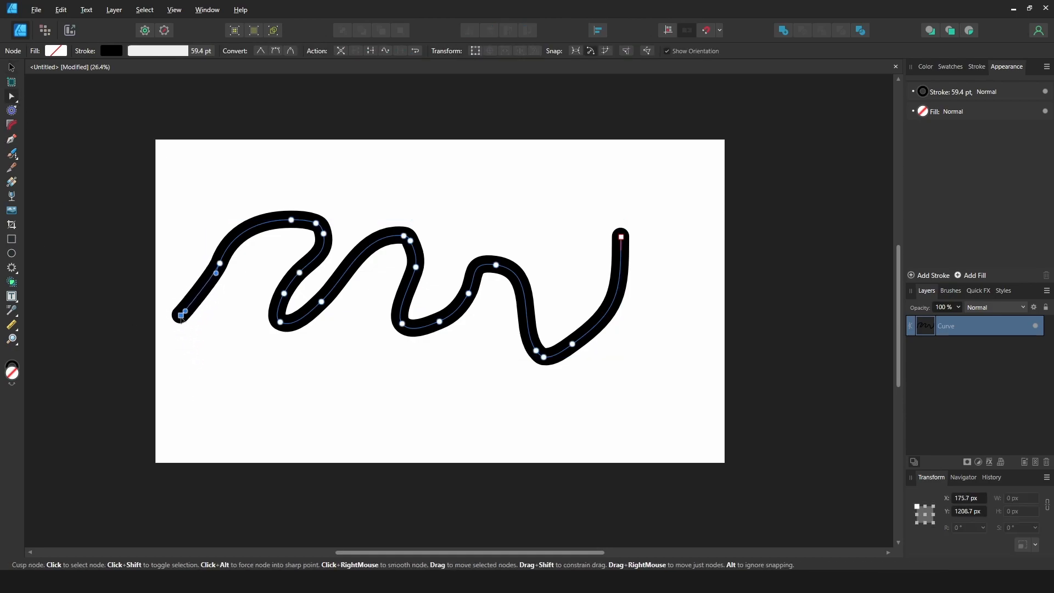
pyautogui.click(220, 263)
pyautogui.moveTo(220, 264); pyautogui.dragTo(215, 327)
pyautogui.moveTo(230, 241); pyautogui.dragTo(227, 211)
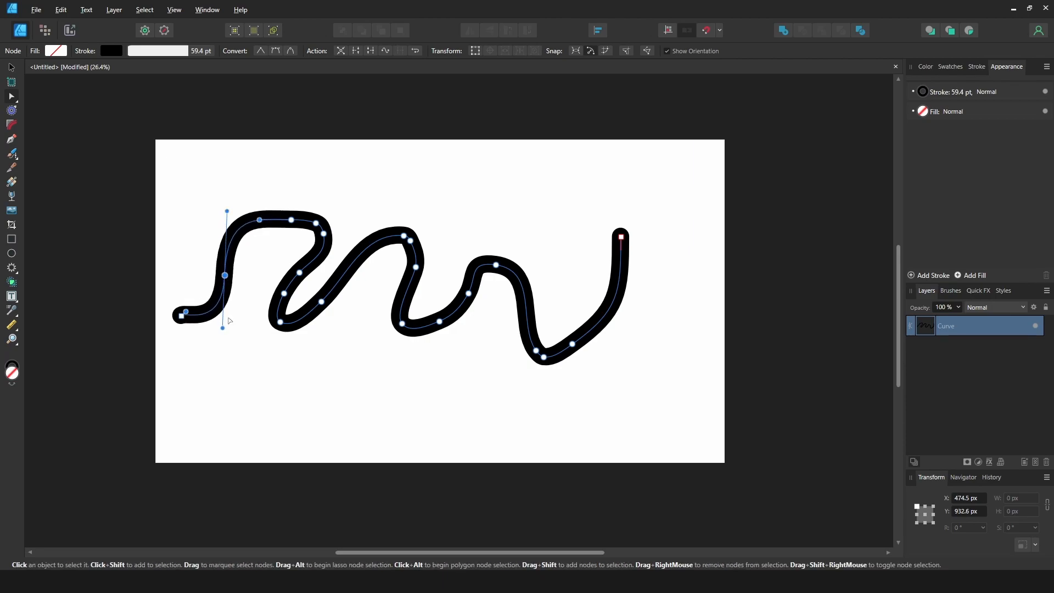
pyautogui.moveTo(223, 327)
pyautogui.mouseDown()
pyautogui.moveTo(216, 336)
pyautogui.moveTo(238, 340)
pyautogui.mouseUp()
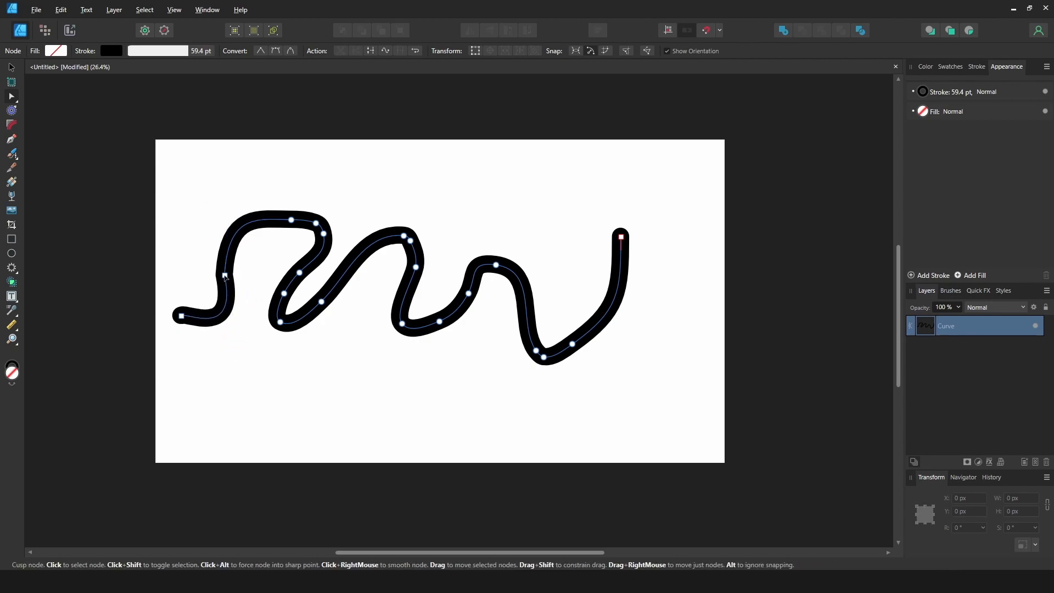
pyautogui.moveTo(227, 211); pyautogui.dragTo(192, 195)
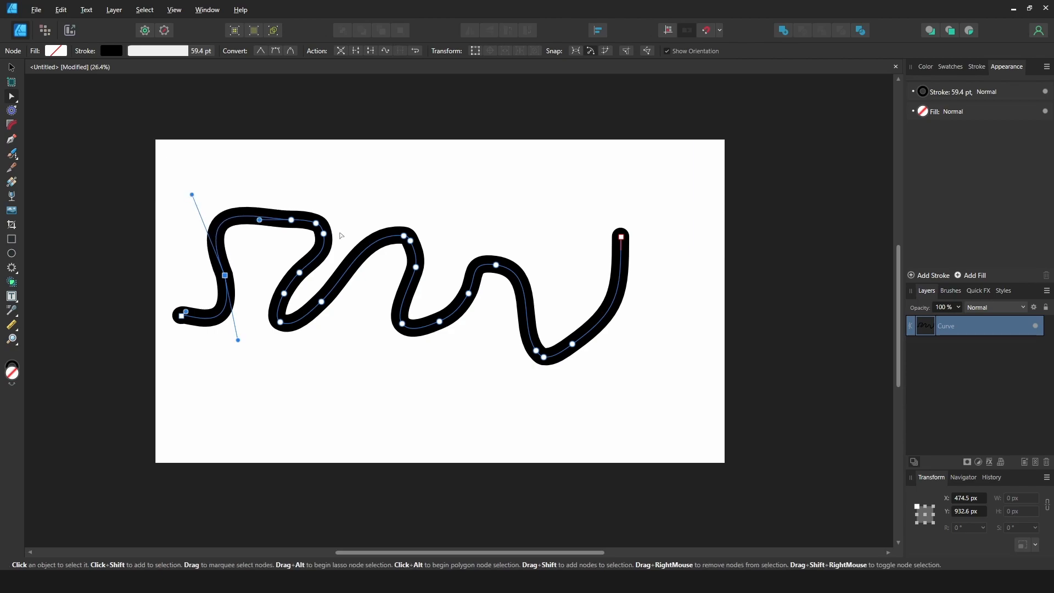
# Step: Remove nodes around the first crest of the brush stroke and delete the whole stroke
pyautogui.click(315, 223)
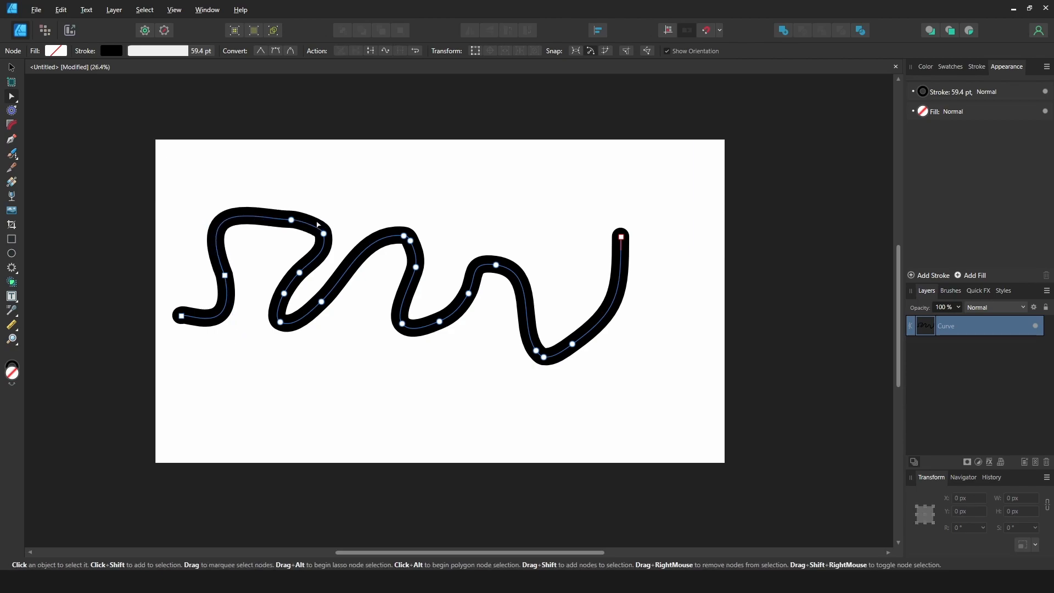
pyautogui.press('Delete')
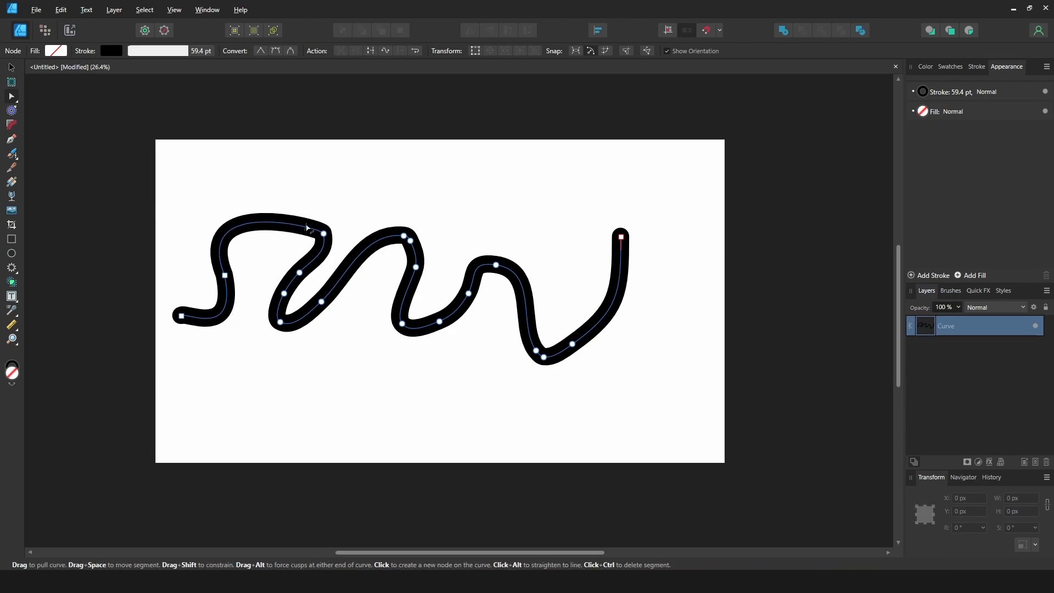
pyautogui.click(325, 234)
pyautogui.press('Delete')
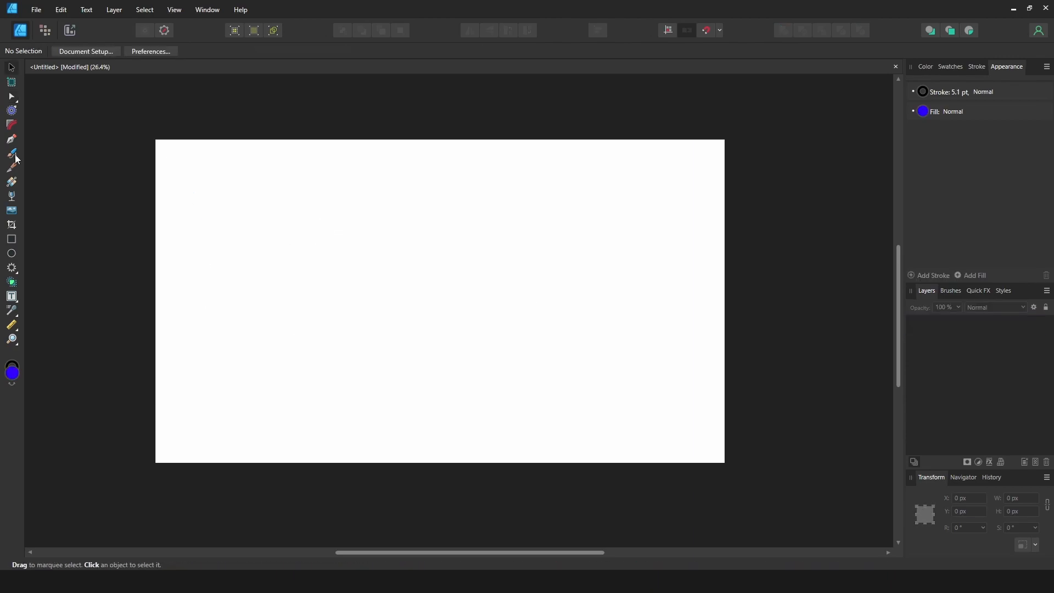
# Step: Draw a wavy 5.1 pt line about 2515 × 908 px across the page with the Pencil tool
pyautogui.click(15, 158)
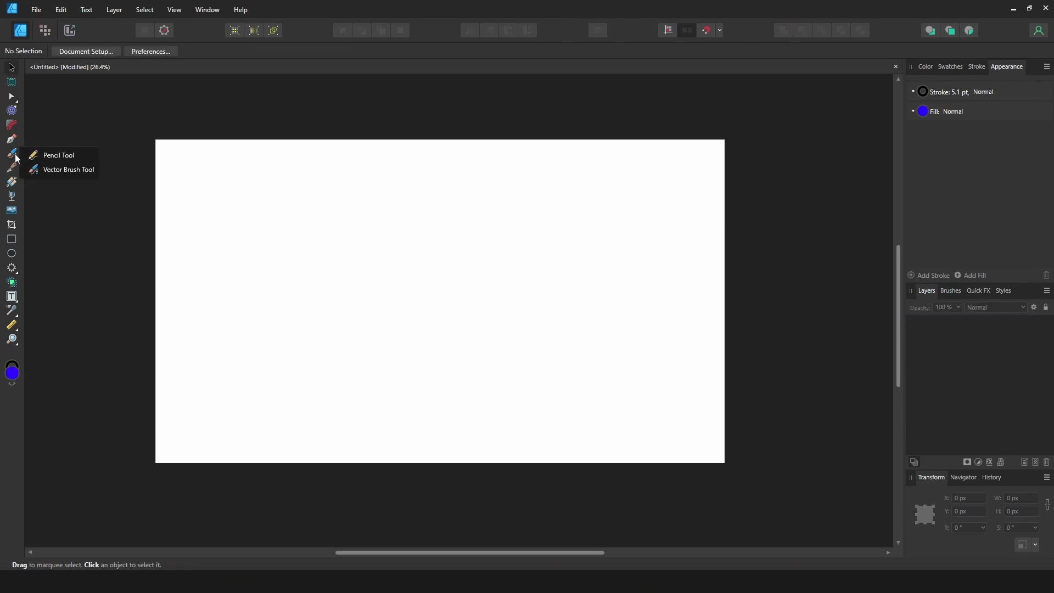
pyautogui.click(58, 155)
pyautogui.moveTo(215, 326)
pyautogui.mouseDown()
pyautogui.moveTo(321, 228)
pyautogui.moveTo(324, 311)
pyautogui.moveTo(373, 285)
pyautogui.moveTo(479, 350)
pyautogui.moveTo(580, 250)
pyautogui.mouseUp()
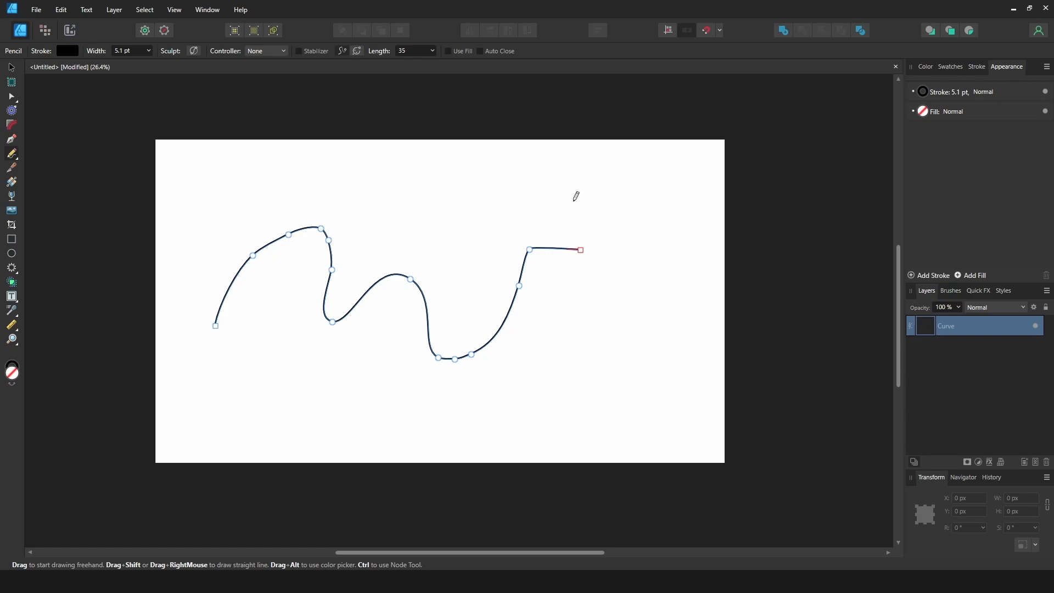
pyautogui.press('v')
# Step: Raise the pencil line's last peak node, shift the node below it down and left, and select the whole line
pyautogui.press('a')
pyautogui.click(530, 250)
pyautogui.moveTo(530, 250)
pyautogui.mouseDown()
pyautogui.moveTo(491, 217)
pyautogui.moveTo(529, 236)
pyautogui.mouseUp()
pyautogui.moveTo(519, 286)
pyautogui.mouseDown()
pyautogui.moveTo(495, 297)
pyautogui.moveTo(506, 302)
pyautogui.mouseUp()
pyautogui.press('v')
pyautogui.moveTo(652, 188); pyautogui.dragTo(203, 379)
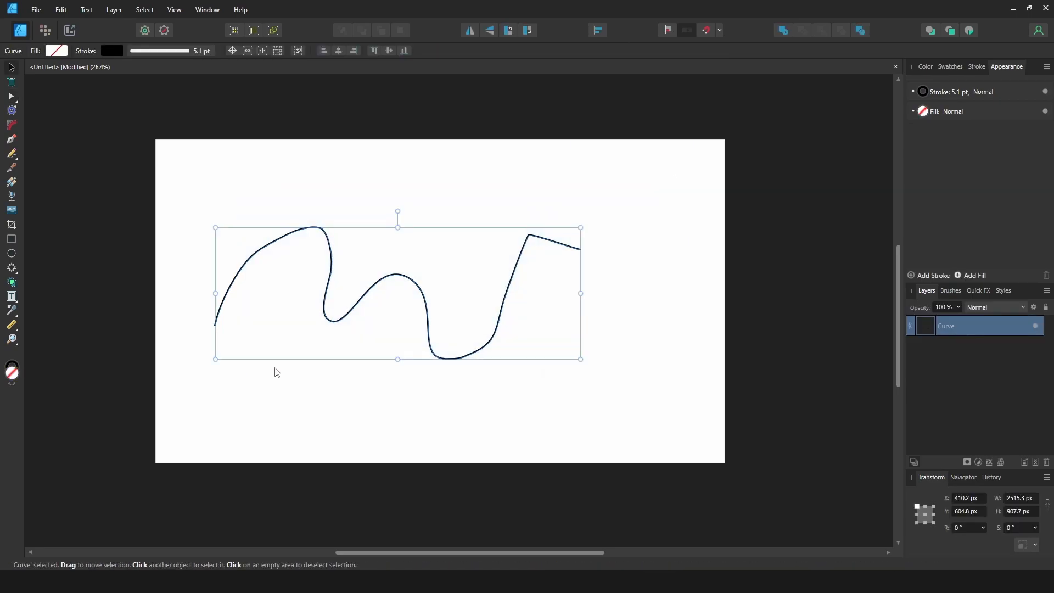
# Step: Delete the pencil line and draw a blue rectangle about 2863 × 1173 px with the Rectangle tool
pyautogui.press('Delete')
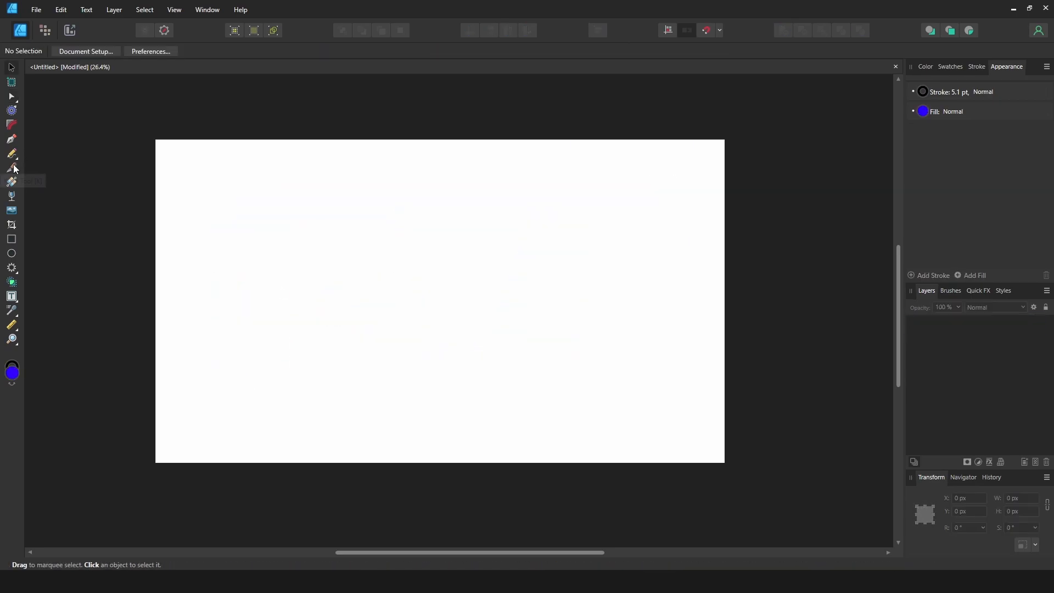
pyautogui.click(11, 240)
pyautogui.moveTo(208, 231); pyautogui.dragTo(623, 401)
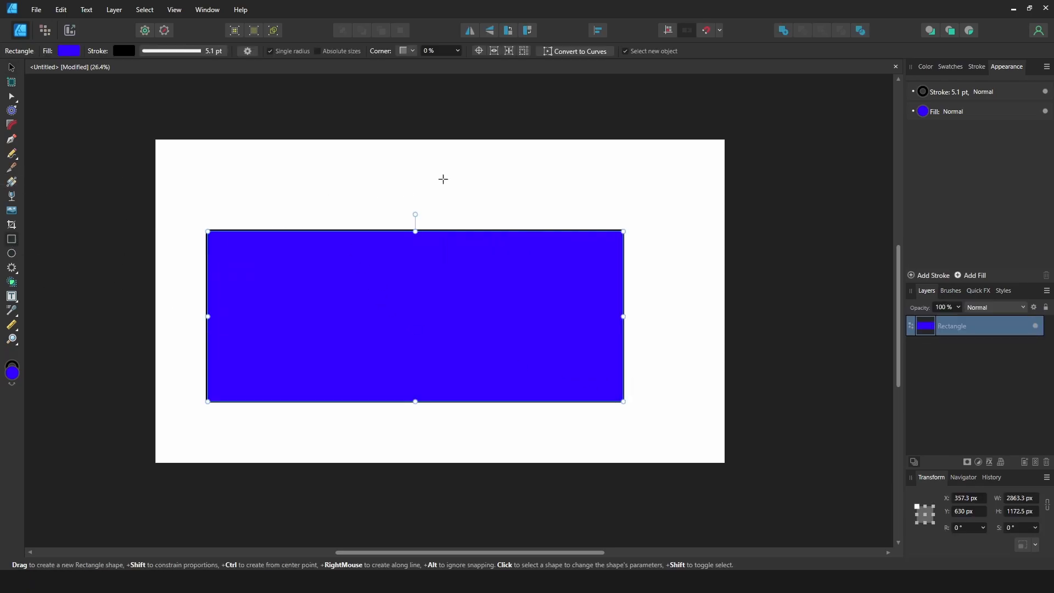
pyautogui.press('v')
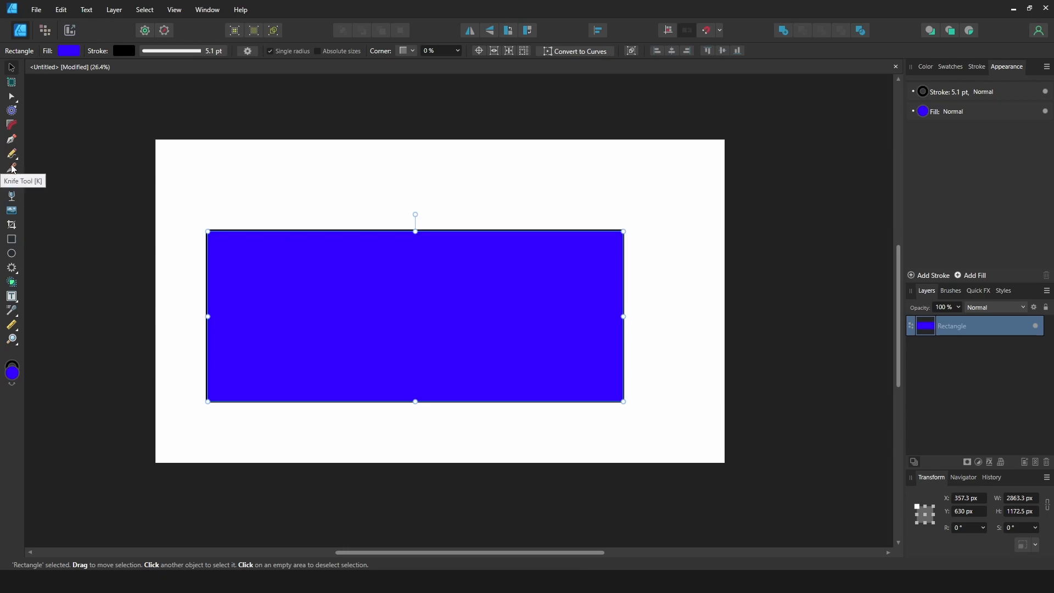
# Step: Cut the rectangle with the Knife tool using two roughly vertical strokes and one horizontal stroke across it
pyautogui.click(11, 167)
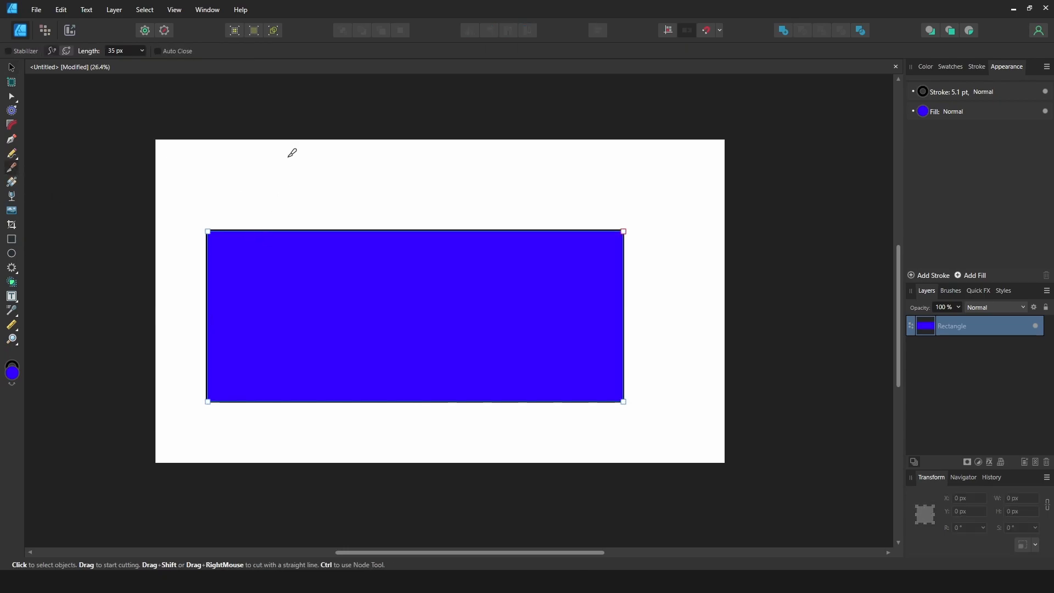
pyautogui.moveTo(327, 165); pyautogui.dragTo(298, 522)
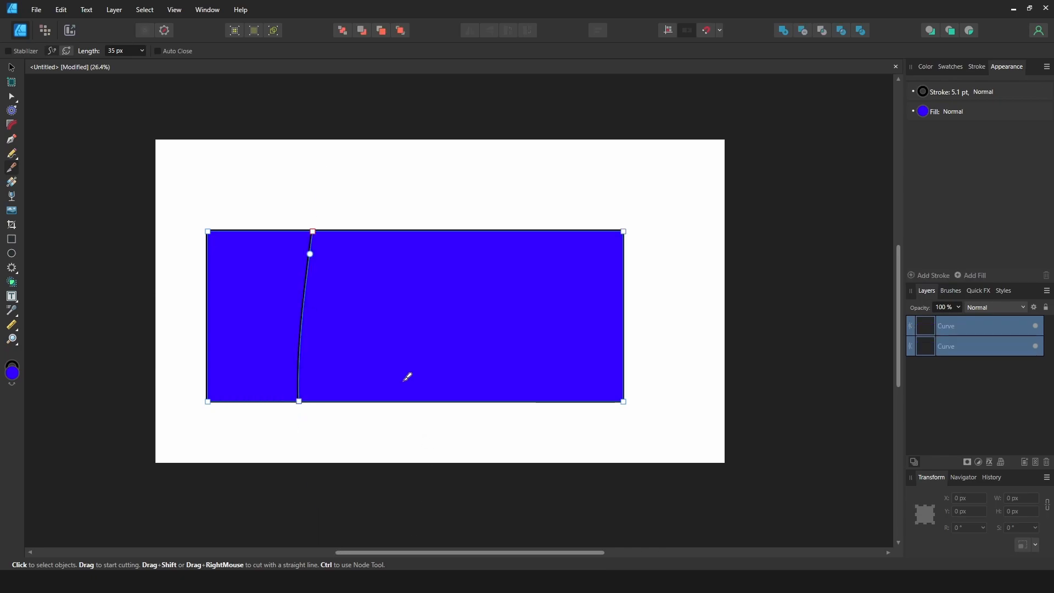
pyautogui.moveTo(390, 173); pyautogui.dragTo(432, 554)
pyautogui.moveTo(689, 308)
pyautogui.mouseDown()
pyautogui.moveTo(31, 322)
pyautogui.moveTo(10, 340)
pyautogui.mouseUp()
pyautogui.press('v')
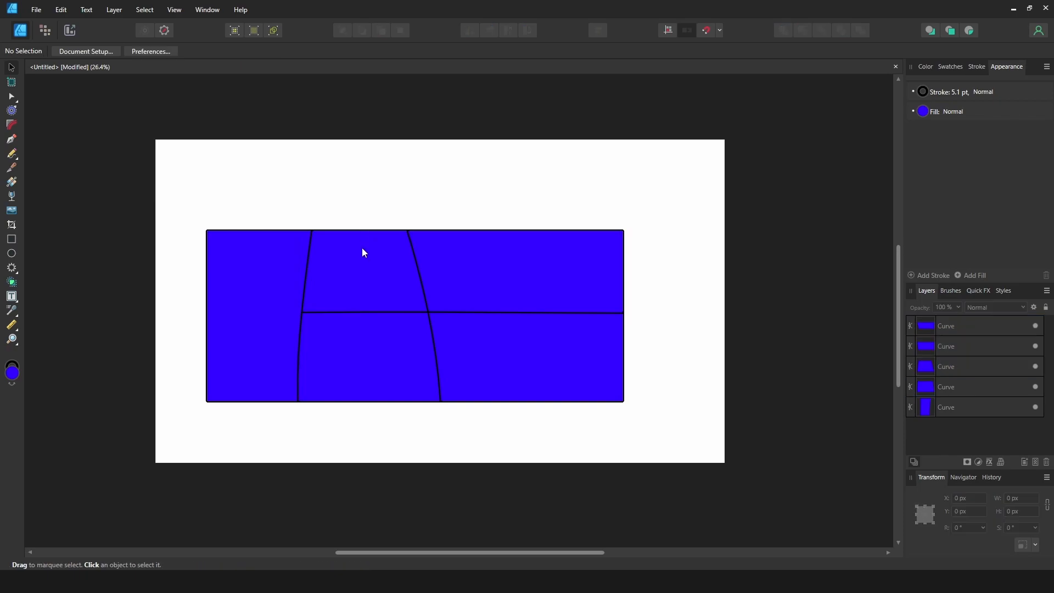
# Step: Move the five cut pieces of the rectangle apart and clear the selection
pyautogui.click(364, 262)
pyautogui.moveTo(361, 278); pyautogui.dragTo(348, 160)
pyautogui.moveTo(493, 282); pyautogui.dragTo(529, 180)
pyautogui.moveTo(482, 376); pyautogui.dragTo(619, 397)
pyautogui.moveTo(357, 376); pyautogui.dragTo(366, 464)
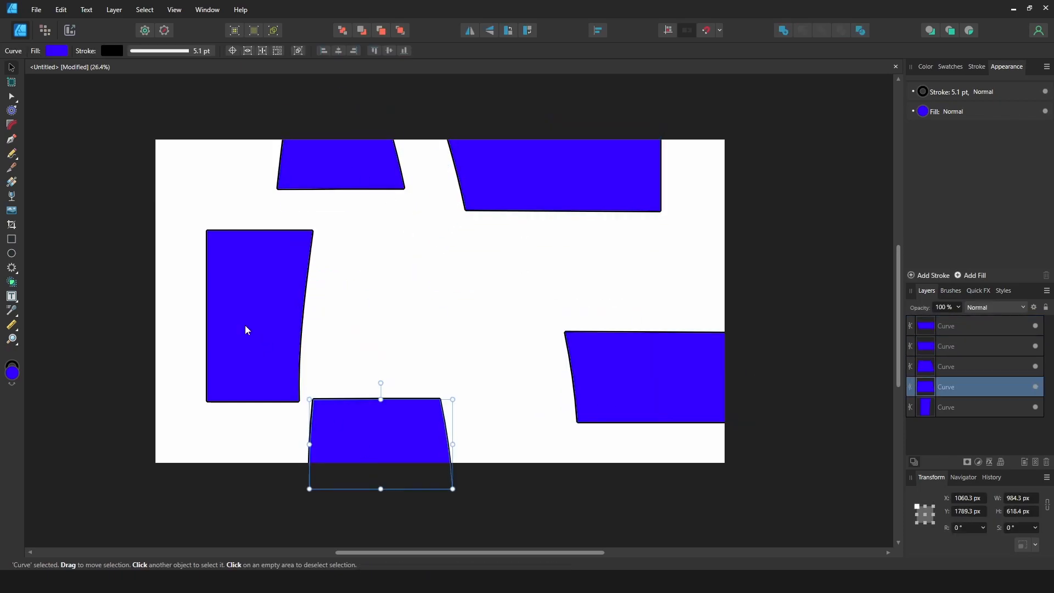
pyautogui.moveTo(255, 326); pyautogui.dragTo(205, 322)
pyautogui.click(368, 279)
# Step: Undo the moves of the five cut pieces
pyautogui.hotkey('ctrl', 'z')
pyautogui.hotkey('ctrl', 'z')
pyautogui.hotkey('ctrl', 'z')
pyautogui.hotkey('ctrl', 'z')
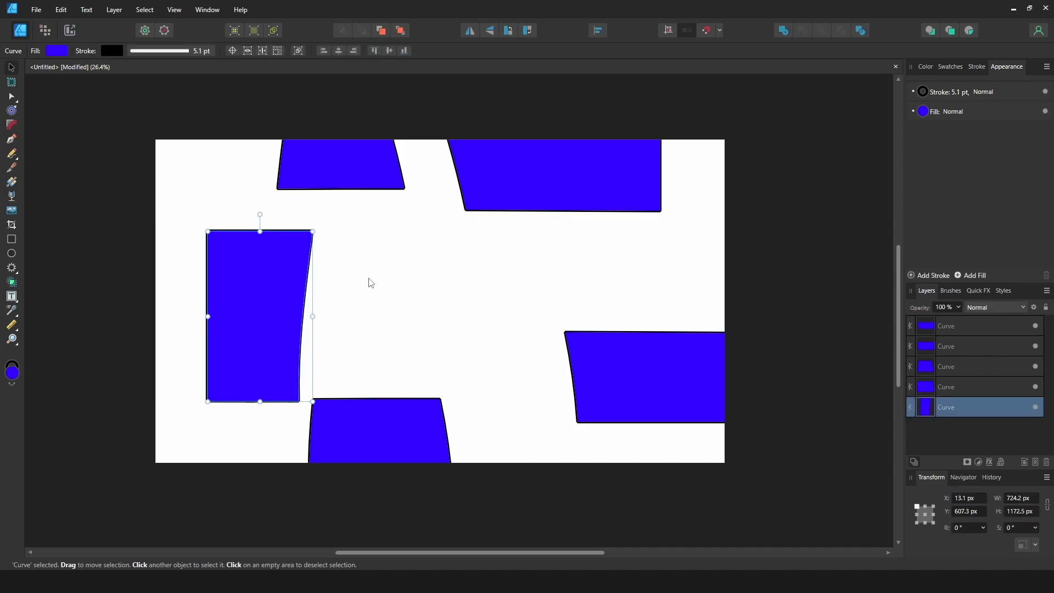
pyautogui.hotkey('ctrl', 'z')
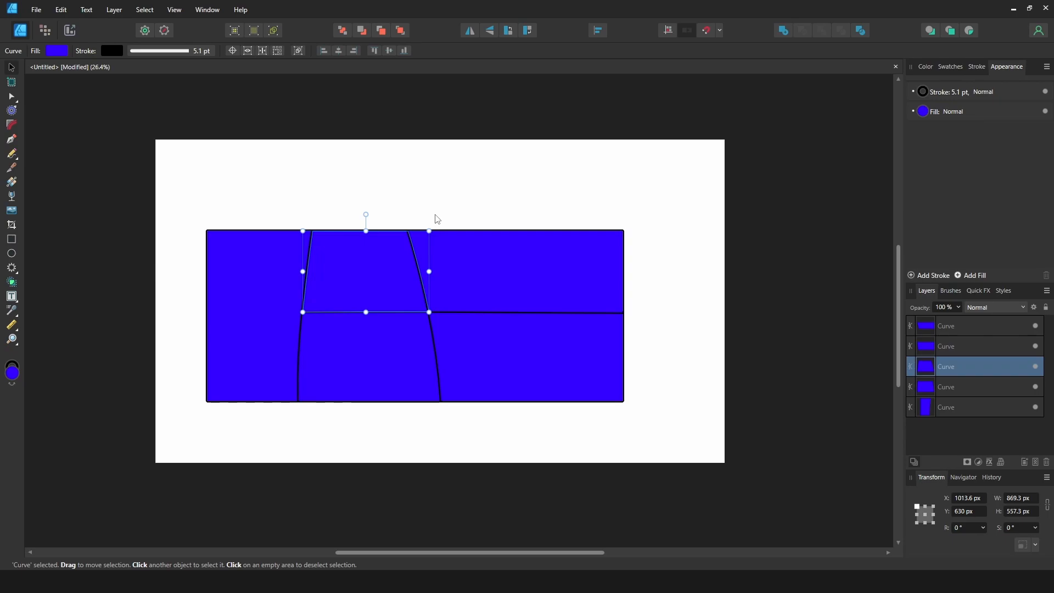
# Step: Select the upper-right piece of the cut rectangle and split it with a vertical Knife stroke
pyautogui.press('k')
pyautogui.moveTo(528, 335); pyautogui.dragTo(522, 456)
pyautogui.press('v')
pyautogui.click(545, 283)
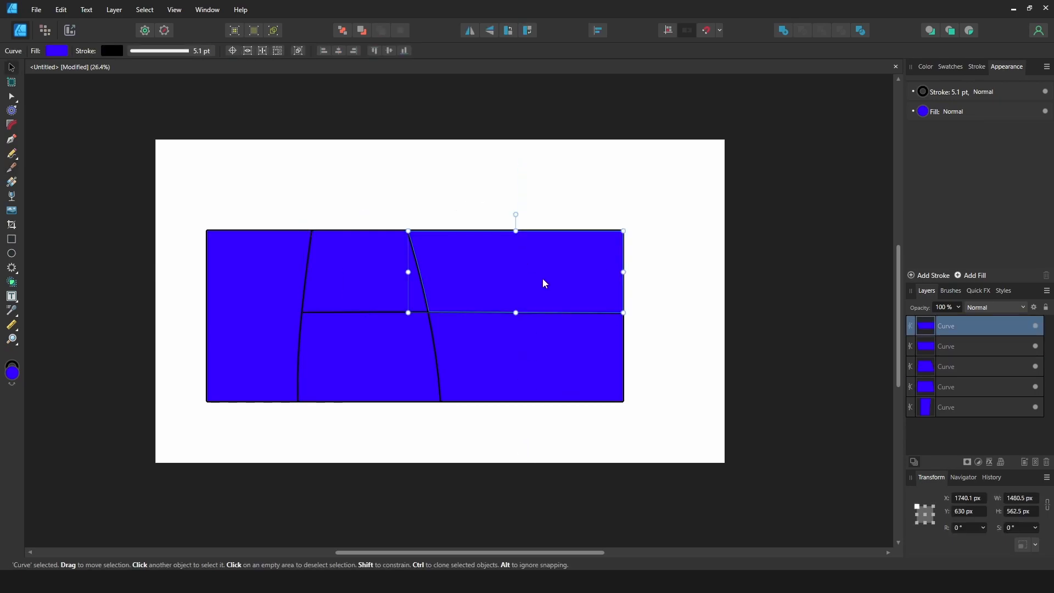
pyautogui.press('k')
pyautogui.moveTo(531, 170); pyautogui.dragTo(525, 428)
pyautogui.press('v')
# Step: Select the lower-right piece and split it with a horizontal Knife stroke
pyautogui.click(547, 367)
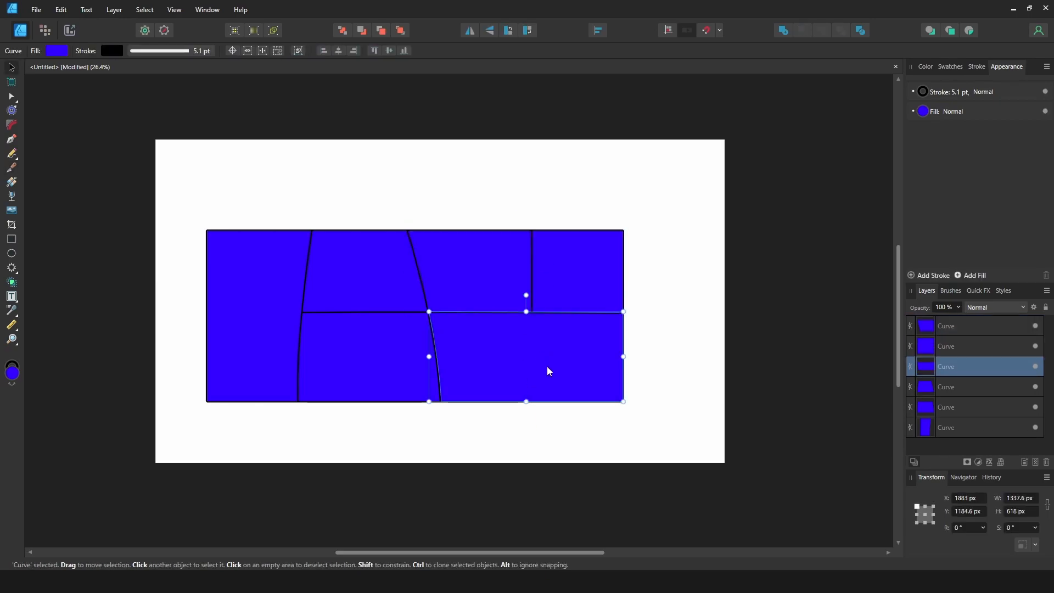
pyautogui.press('k')
pyautogui.moveTo(686, 346); pyautogui.dragTo(198, 353)
pyautogui.press('v')
# Step: Move the four right-hand pieces away from the rest of the cut rectangle
pyautogui.click(564, 430)
pyautogui.moveTo(499, 396); pyautogui.dragTo(537, 442)
pyautogui.moveTo(487, 305); pyautogui.dragTo(463, 215)
pyautogui.moveTo(548, 258); pyautogui.dragTo(596, 226)
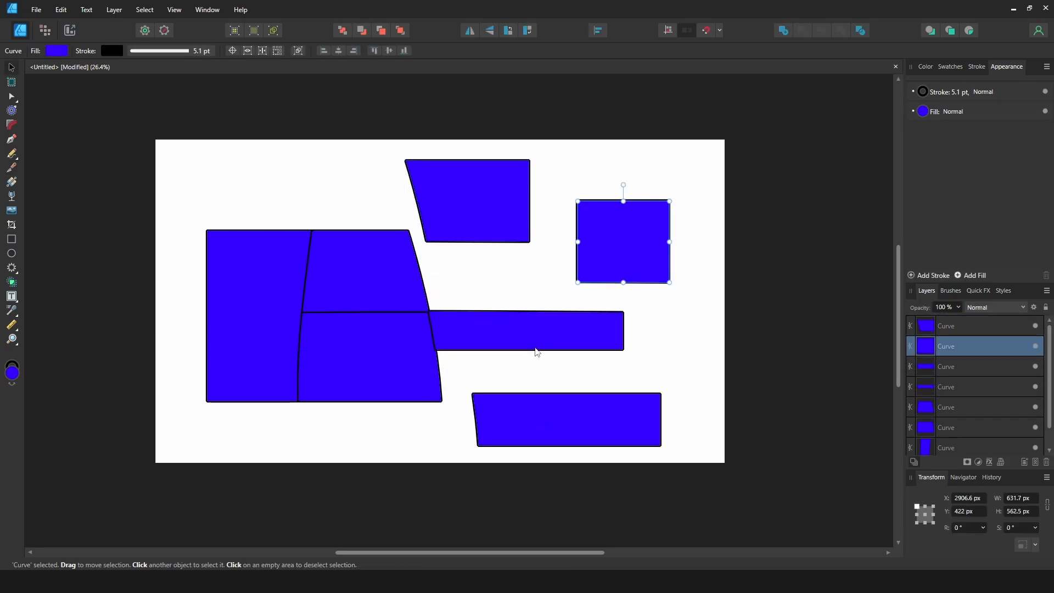
pyautogui.moveTo(494, 329); pyautogui.dragTo(603, 299)
# Step: Select all the cut pieces on the page and delete them
pyautogui.click(377, 269)
pyautogui.moveTo(183, 148); pyautogui.dragTo(722, 463)
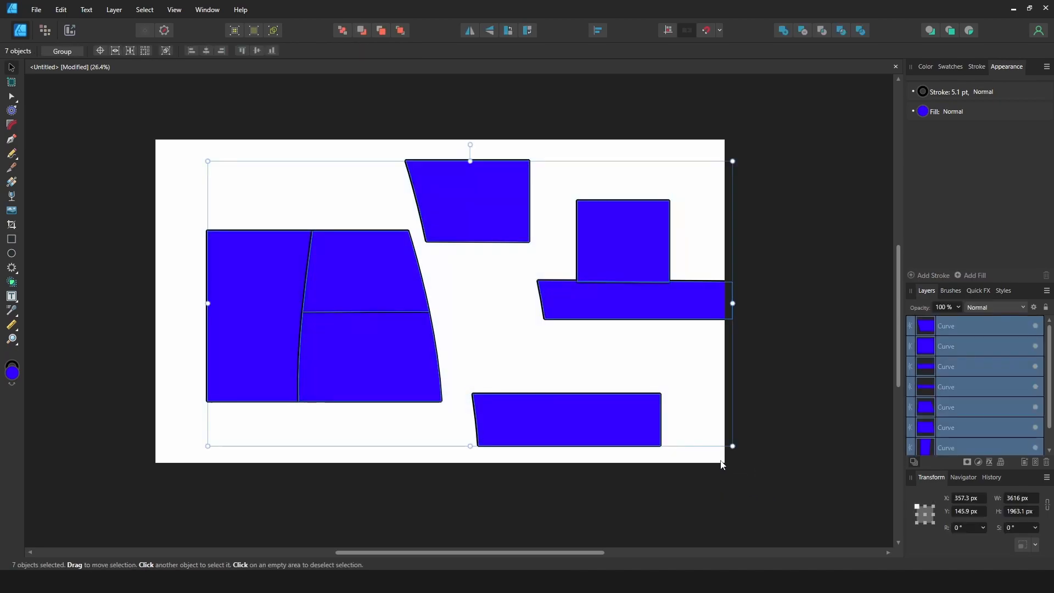
pyautogui.press('Delete')
# Step: Draw an eight-node zigzag line about 2209 × 961 px with the Pen tool and select it
pyautogui.press('p')
pyautogui.click(252, 355)
pyautogui.click(279, 235)
pyautogui.click(338, 326)
pyautogui.click(348, 226)
pyautogui.click(410, 334)
pyautogui.click(473, 225)
pyautogui.click(553, 364)
pyautogui.click(573, 242)
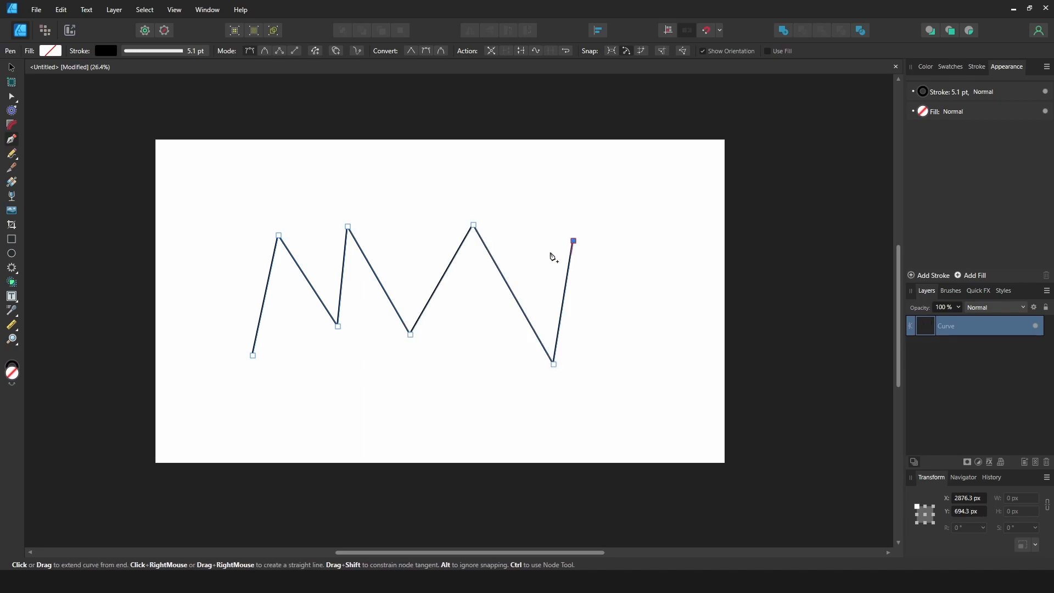
pyautogui.press('v')
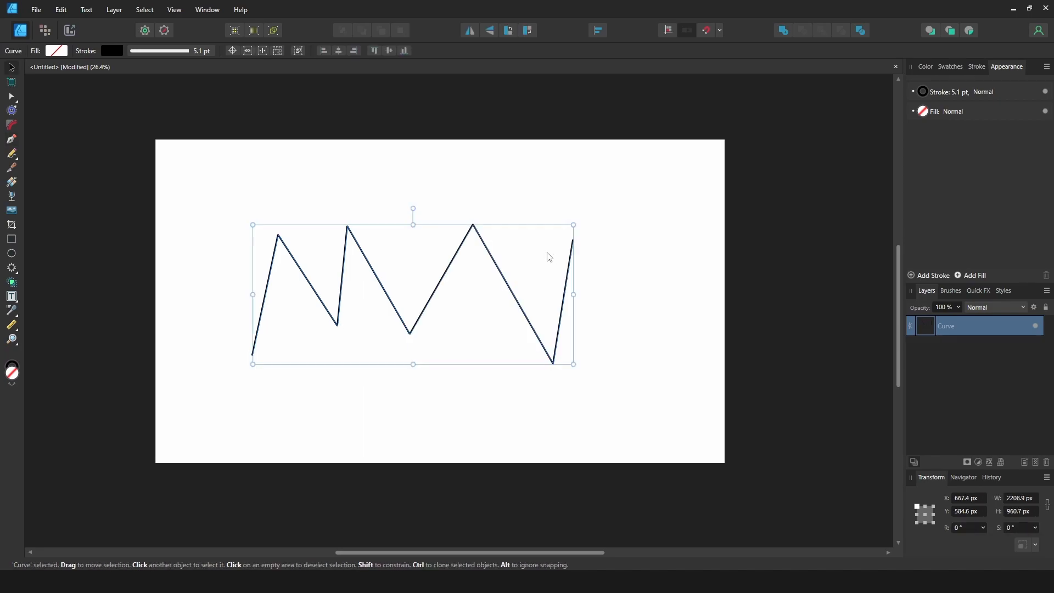
# Step: Cut the zigzag line with the Knife tool at one point on each of its first two segments
pyautogui.click(11, 169)
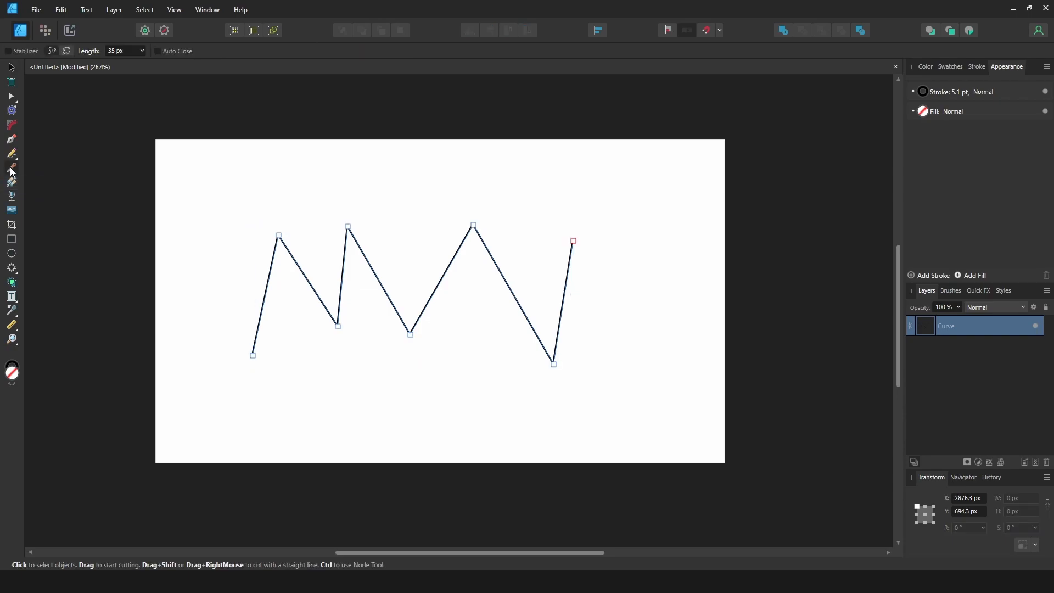
pyautogui.click(269, 279)
pyautogui.click(299, 267)
pyautogui.press('v')
pyautogui.click(254, 256)
pyautogui.click(275, 262)
# Step: Pull the cut ends on either side of the first peak away from the line with the Node tool
pyautogui.press('a')
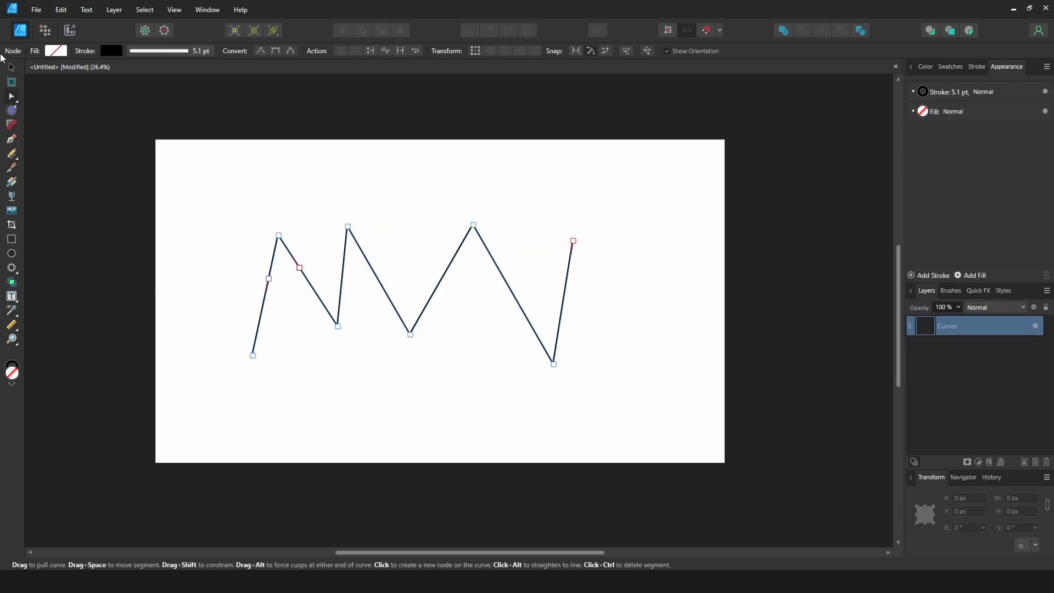
pyautogui.moveTo(269, 283); pyautogui.dragTo(242, 290)
pyautogui.moveTo(300, 268); pyautogui.dragTo(252, 274)
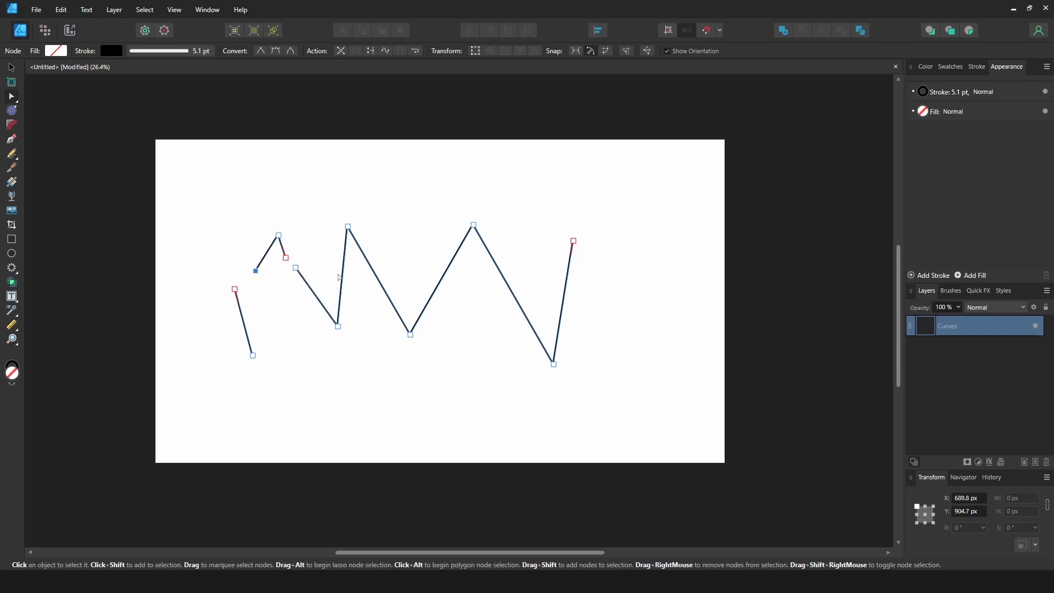
# Step: Cut the zigzag on both sides of its second peak with the Knife tool and pull one cut end away
pyautogui.press('k')
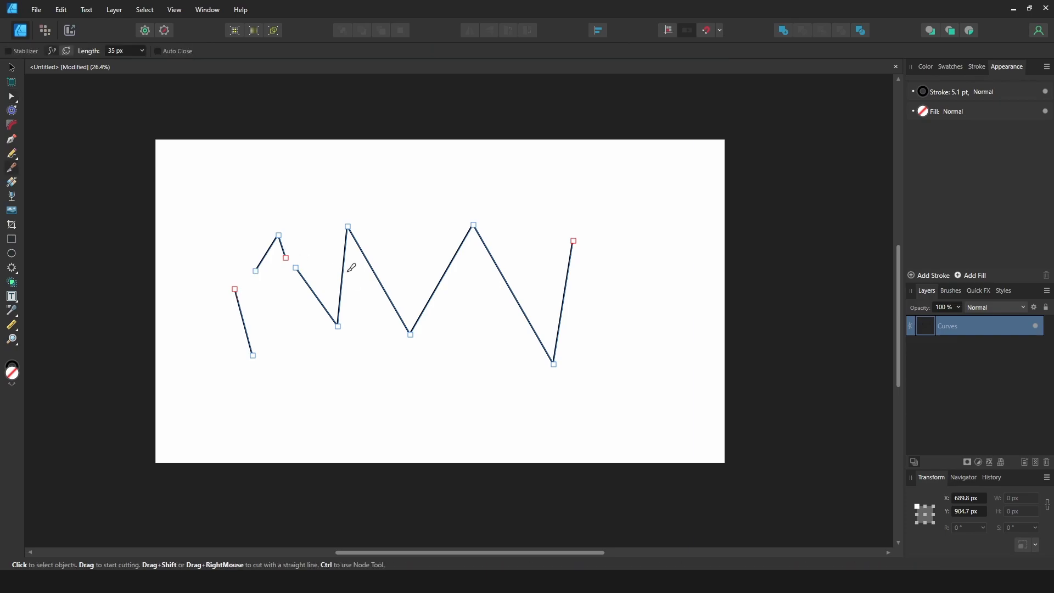
pyautogui.click(345, 271)
pyautogui.click(373, 269)
pyautogui.press('a')
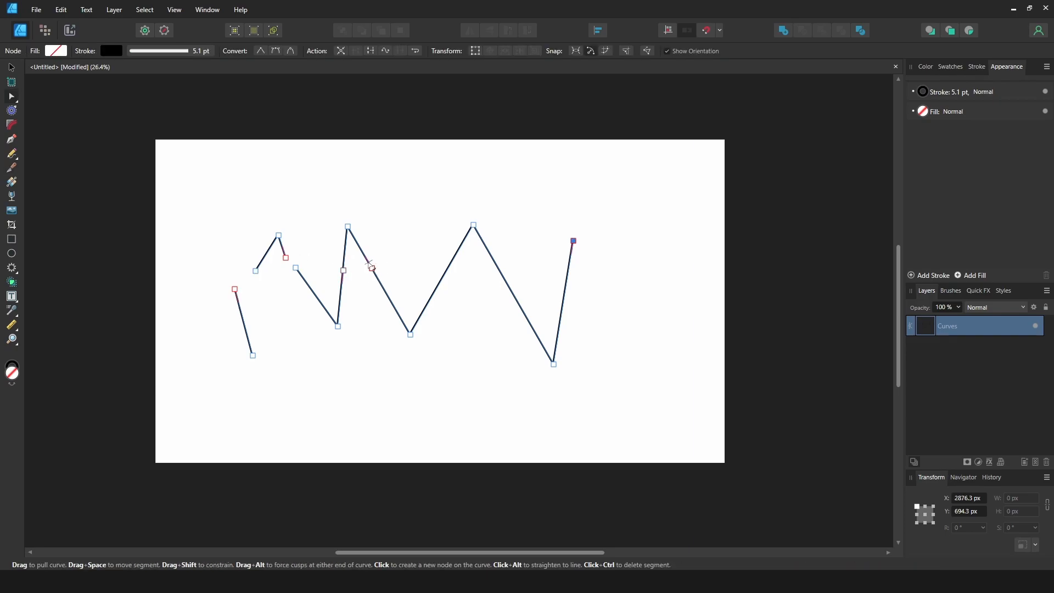
pyautogui.moveTo(372, 268); pyautogui.dragTo(381, 249)
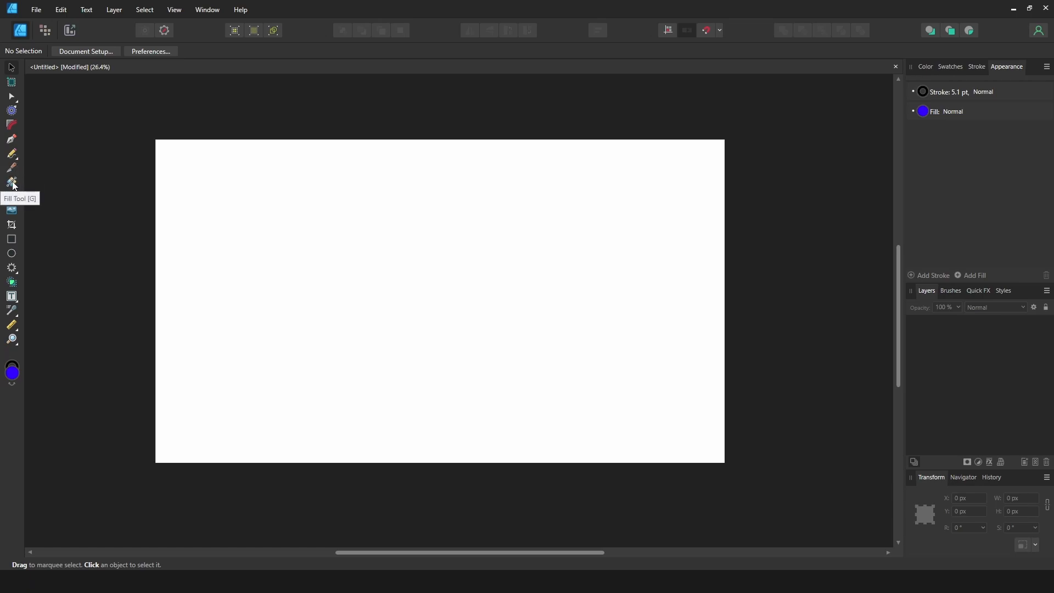
# Step: Draw a blue rectangle about 3041 × 1645 px and move it up and left to about X 403, Y 293 px
pyautogui.click(11, 239)
pyautogui.moveTo(239, 205); pyautogui.dragTo(680, 443)
pyautogui.press('v')
pyautogui.moveTo(489, 366); pyautogui.dragTo(463, 344)
# Step: Apply a linear gradient with the Fill tool, running from the rectangle's upper-left area to its lower-right area
pyautogui.click(11, 183)
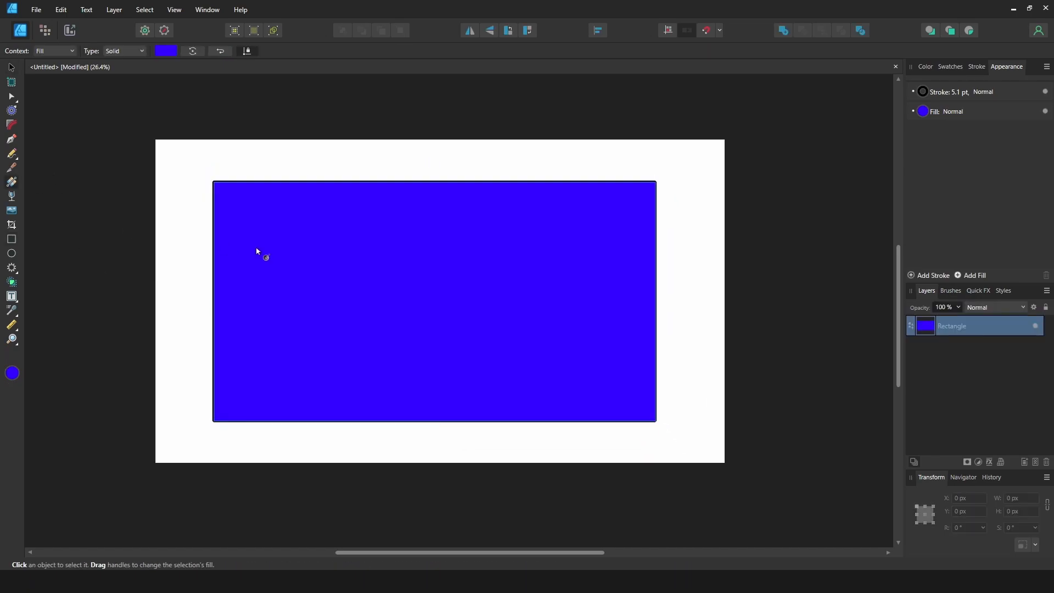
pyautogui.moveTo(303, 230); pyautogui.dragTo(505, 332)
pyautogui.hotkey('ctrl', 'z')
pyautogui.moveTo(254, 218); pyautogui.dragTo(575, 369)
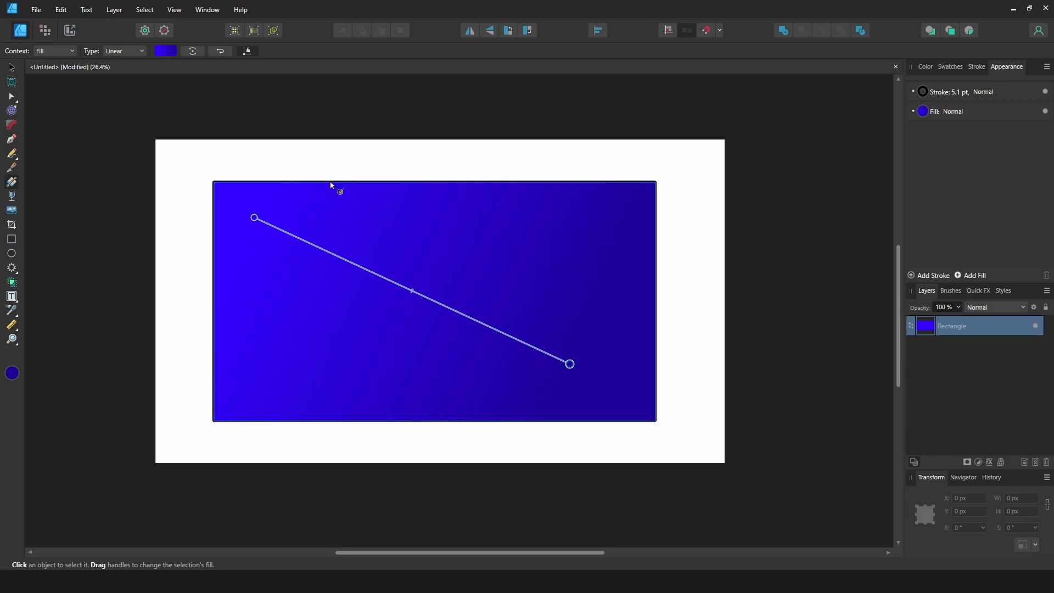
pyautogui.press('v')
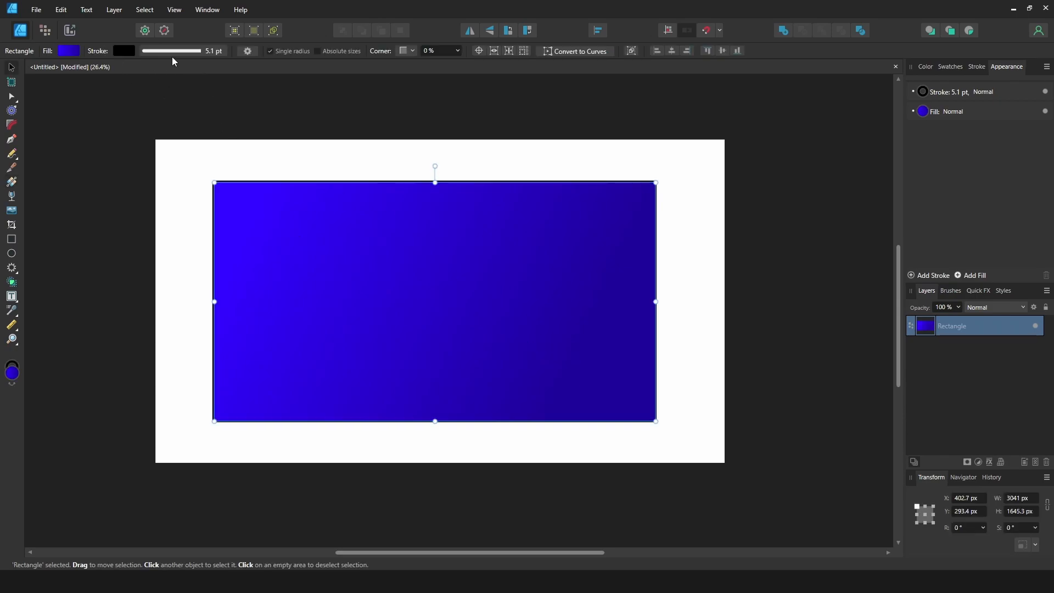
# Step: Add three stops to the rectangle's fill gradient, at 29 %, near the middle and at 77 %
pyautogui.click(74, 53)
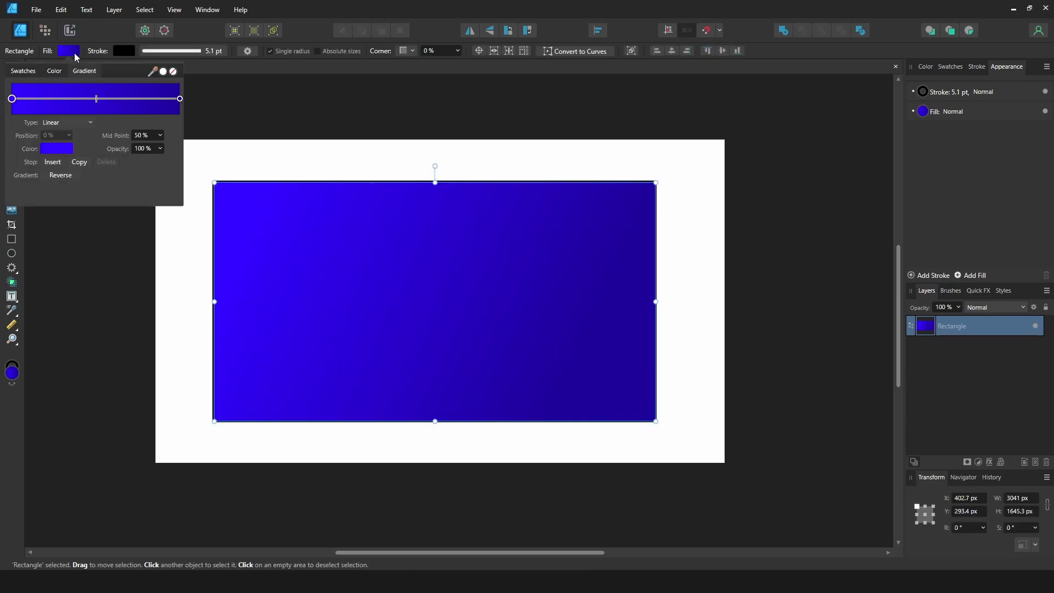
pyautogui.click(84, 100)
pyautogui.moveTo(84, 100); pyautogui.dragTo(61, 100)
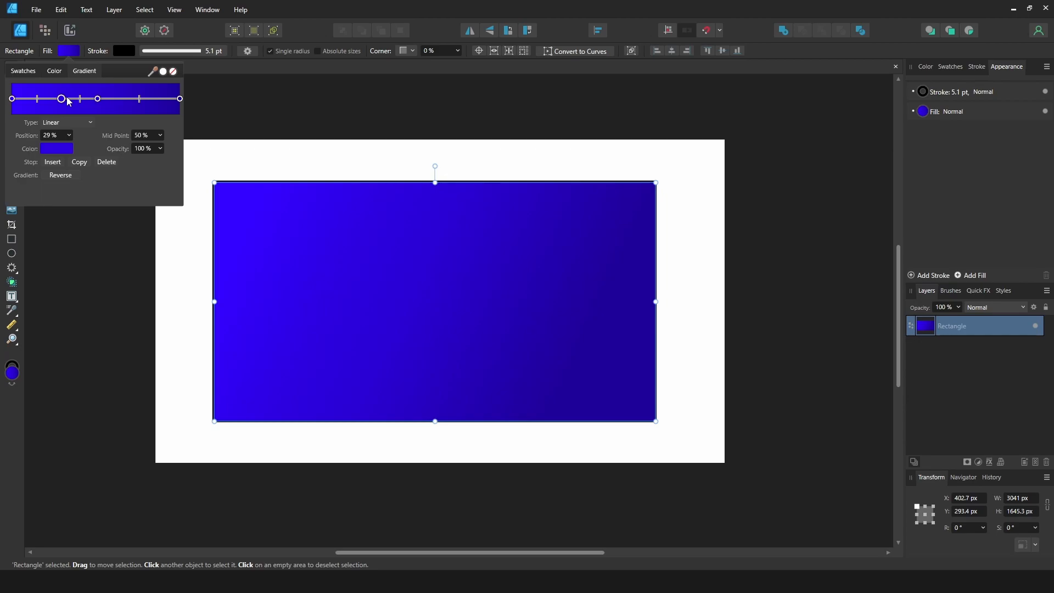
pyautogui.moveTo(125, 107); pyautogui.dragTo(142, 104)
# Step: Color the 77 % gradient stop light pink and darken it to magenta
pyautogui.click(55, 148)
pyautogui.moveTo(65, 196)
pyautogui.mouseDown()
pyautogui.moveTo(86, 238)
pyautogui.moveTo(119, 193)
pyautogui.mouseUp()
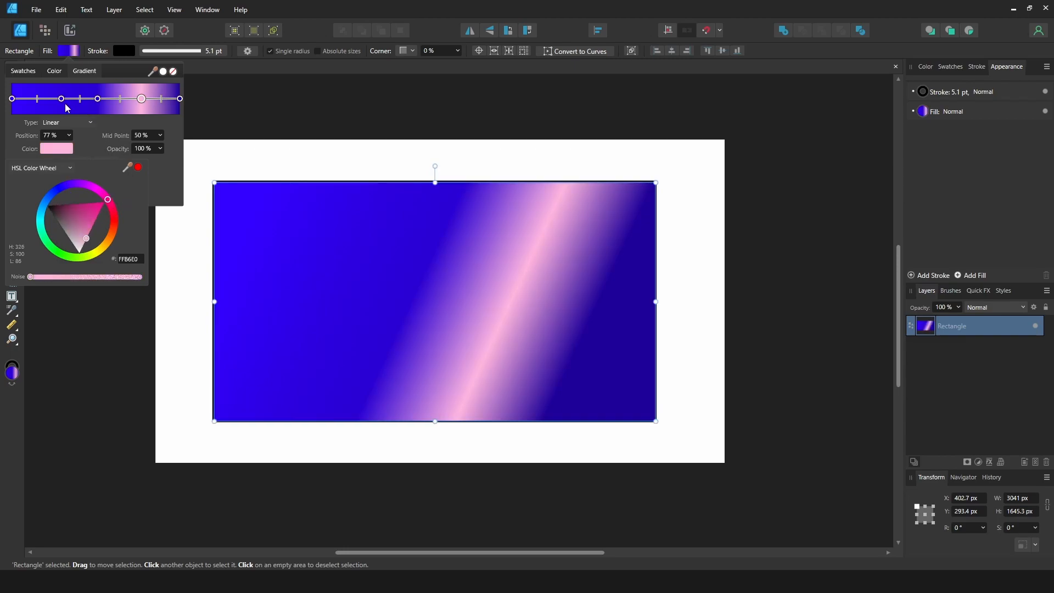
pyautogui.click(48, 150)
pyautogui.moveTo(77, 233)
pyautogui.mouseDown()
pyautogui.moveTo(81, 205)
pyautogui.moveTo(82, 215)
pyautogui.mouseUp()
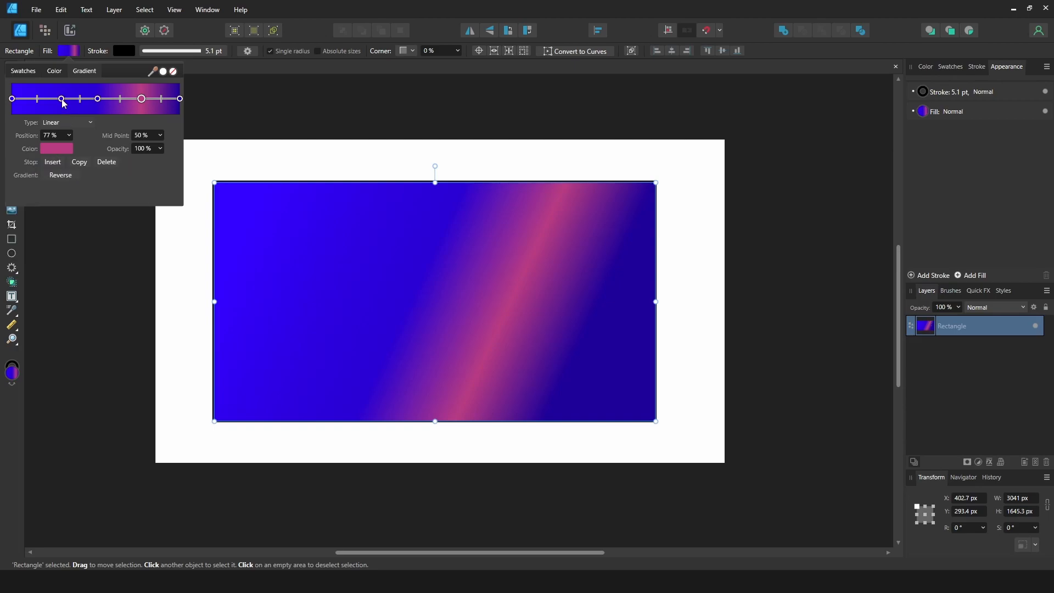
# Step: Color the 29 % gradient stop pale lavender
pyautogui.click(62, 99)
pyautogui.click(56, 150)
pyautogui.moveTo(79, 211); pyautogui.dragTo(118, 219)
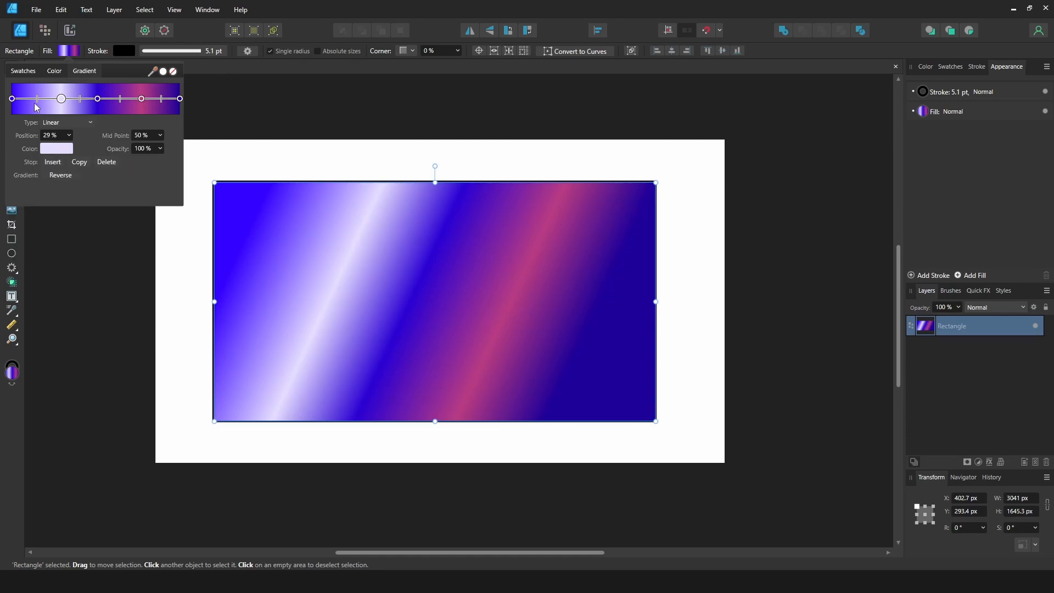
# Step: Widen the lavender band by moving its stop to about 31 % and setting its mid point to 67 %
pyautogui.moveTo(37, 99); pyautogui.dragTo(87, 101)
pyautogui.click(65, 99)
pyautogui.click(12, 100)
pyautogui.click(64, 99)
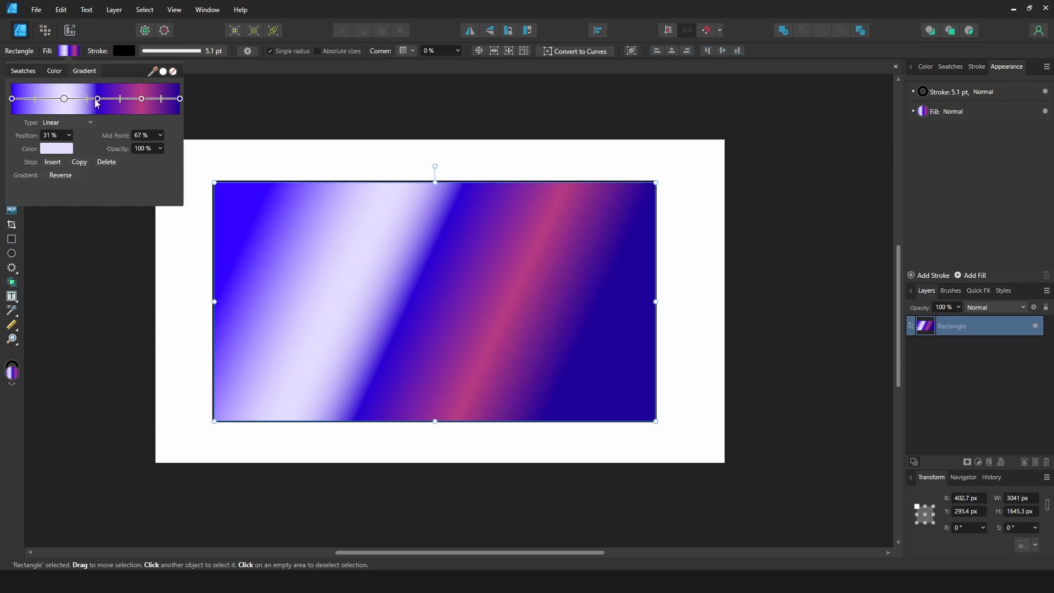
pyautogui.click(65, 100)
pyautogui.moveTo(65, 99); pyautogui.dragTo(63, 98)
# Step: Replace the rectangle's gradient with a solid muted purple and change it to a more vivid purple swatch
pyautogui.click(54, 70)
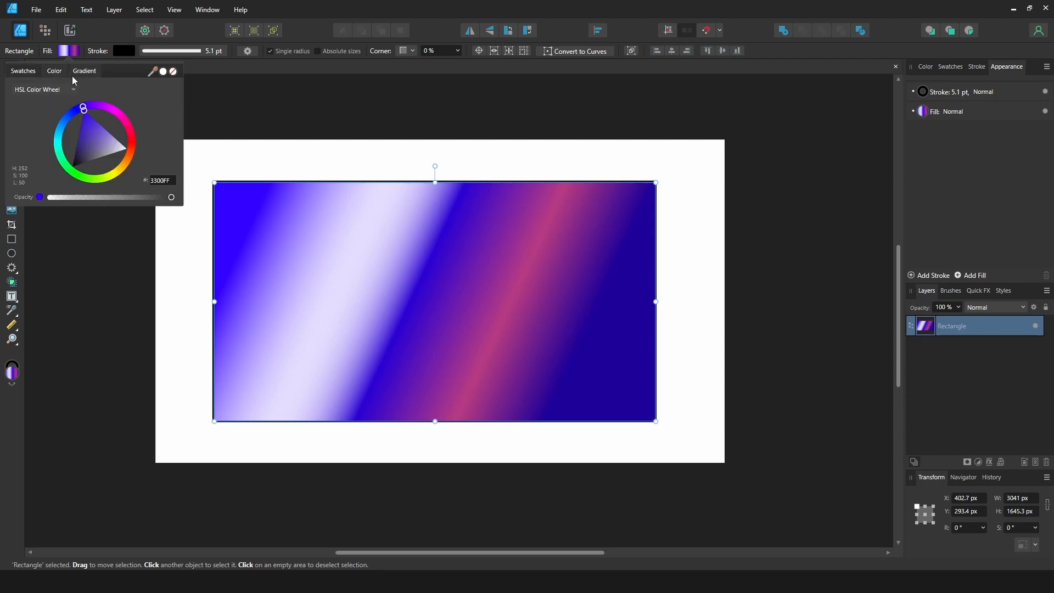
pyautogui.moveTo(92, 143); pyautogui.dragTo(97, 141)
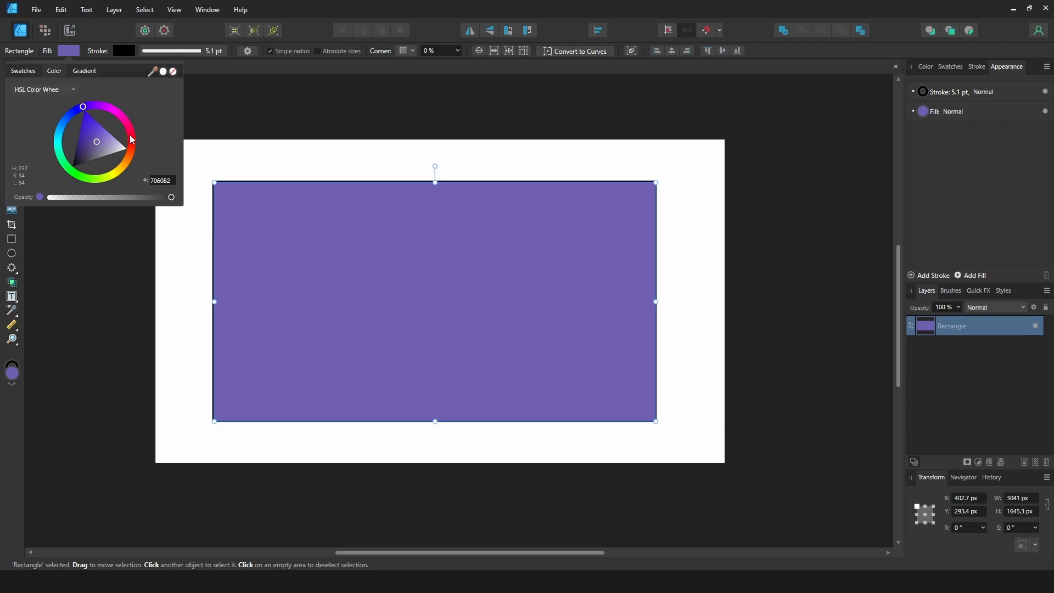
pyautogui.click(22, 71)
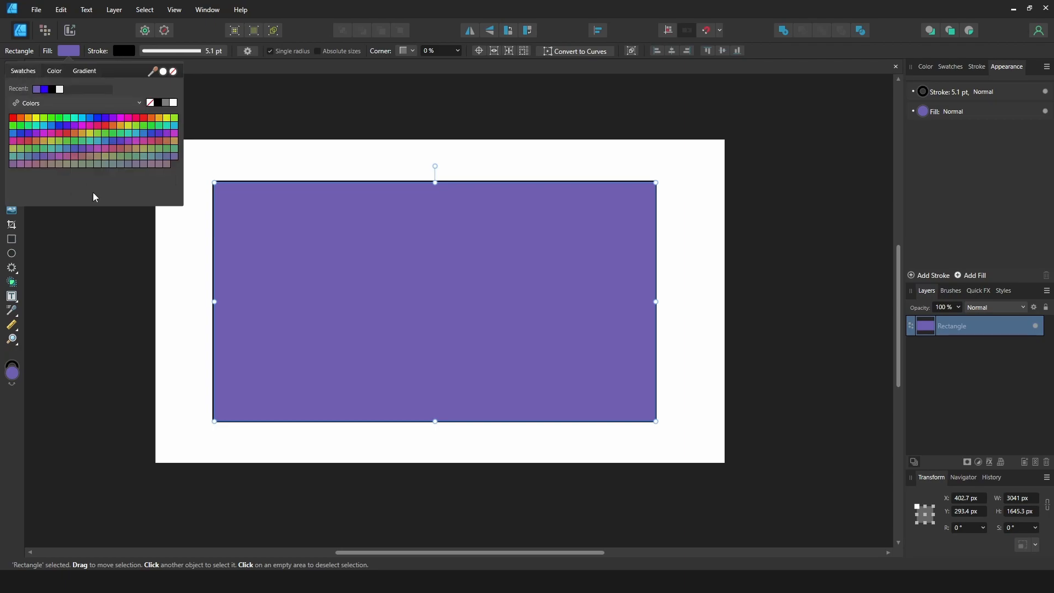
pyautogui.click(58, 141)
pyautogui.click(121, 141)
# Step: Shift the rectangle slightly right and down and apply a linear gradient from its lower-left to its upper-right area
pyautogui.click(85, 71)
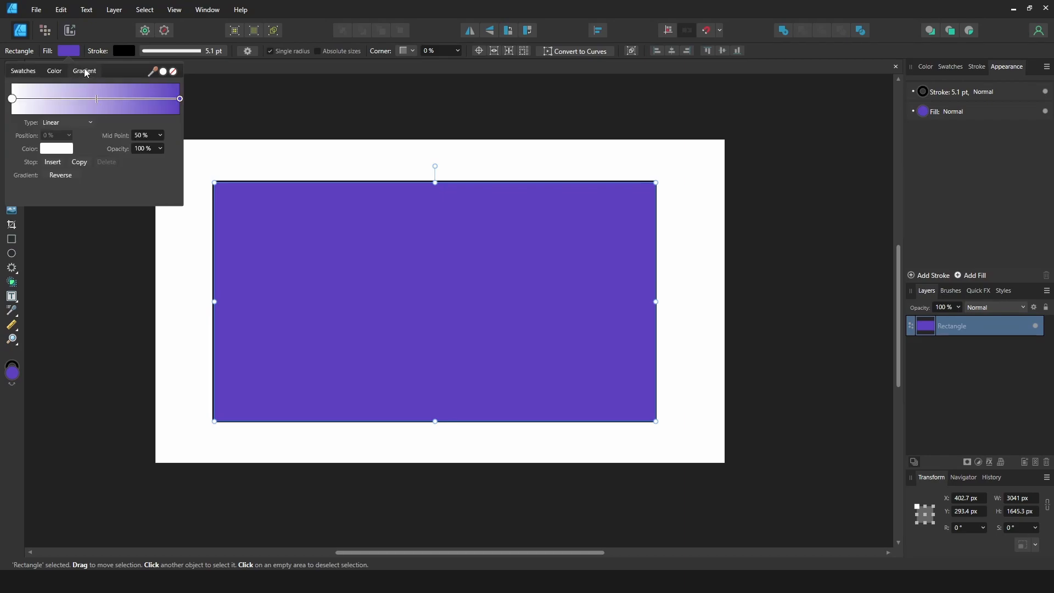
pyautogui.moveTo(302, 246); pyautogui.dragTo(327, 252)
pyautogui.click(11, 182)
pyautogui.moveTo(283, 352); pyautogui.dragTo(617, 236)
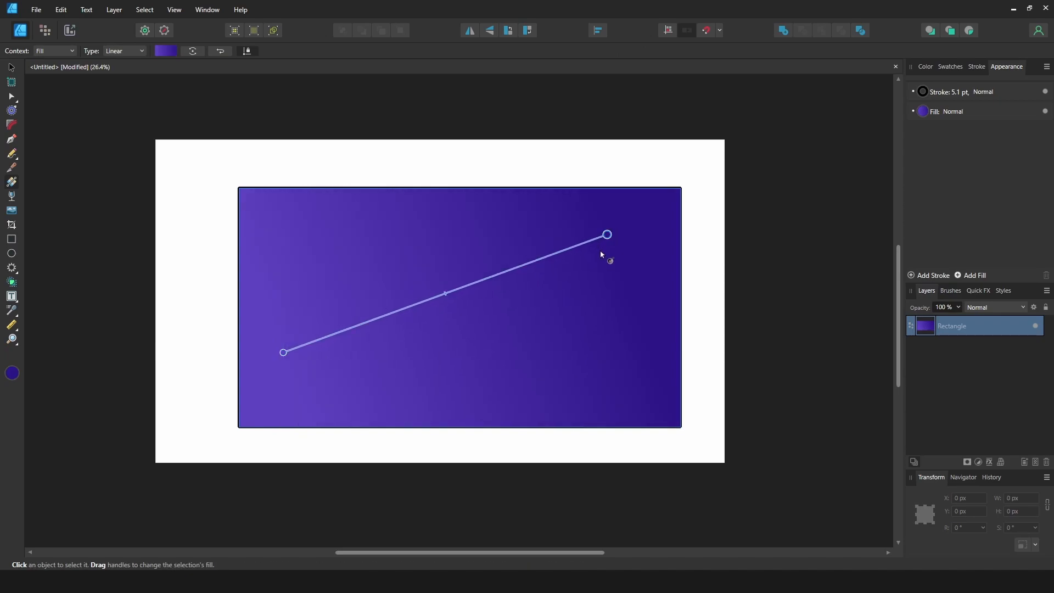
# Step: Try several directions for the rectangle's linear gradient, ending with it running from the lower-left to the upper-right area
pyautogui.moveTo(314, 219); pyautogui.dragTo(606, 364)
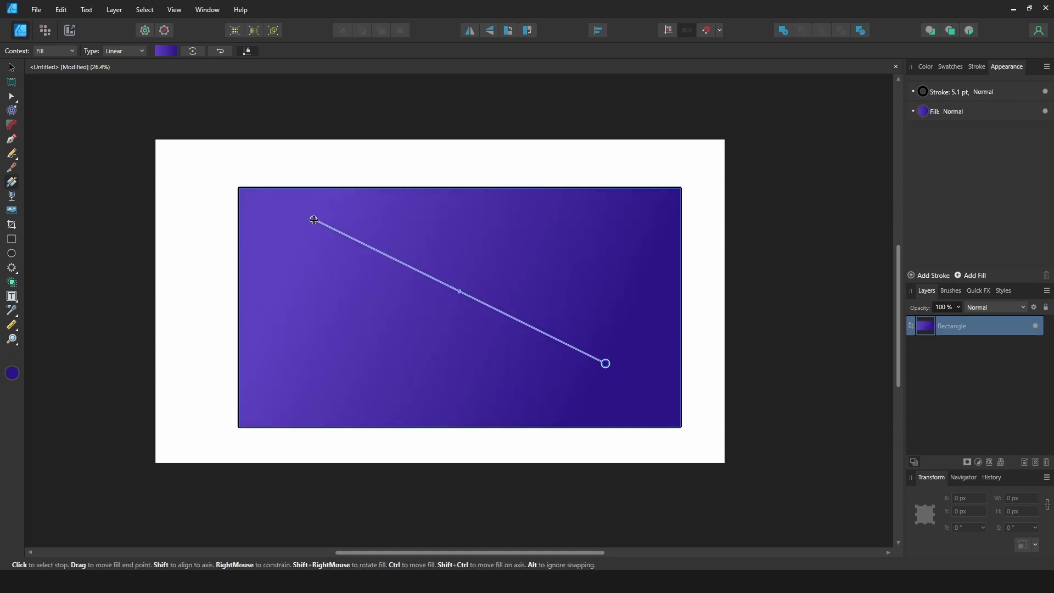
pyautogui.moveTo(313, 220); pyautogui.dragTo(259, 295)
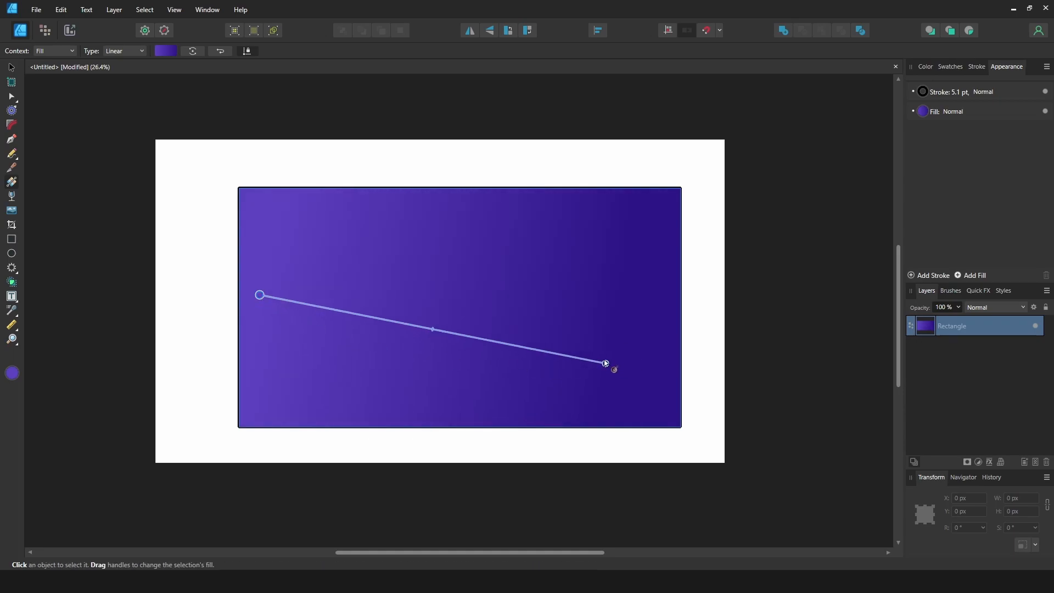
pyautogui.moveTo(605, 362); pyautogui.dragTo(265, 290)
pyautogui.moveTo(603, 361); pyautogui.dragTo(288, 220)
pyautogui.moveTo(265, 289); pyautogui.dragTo(649, 224)
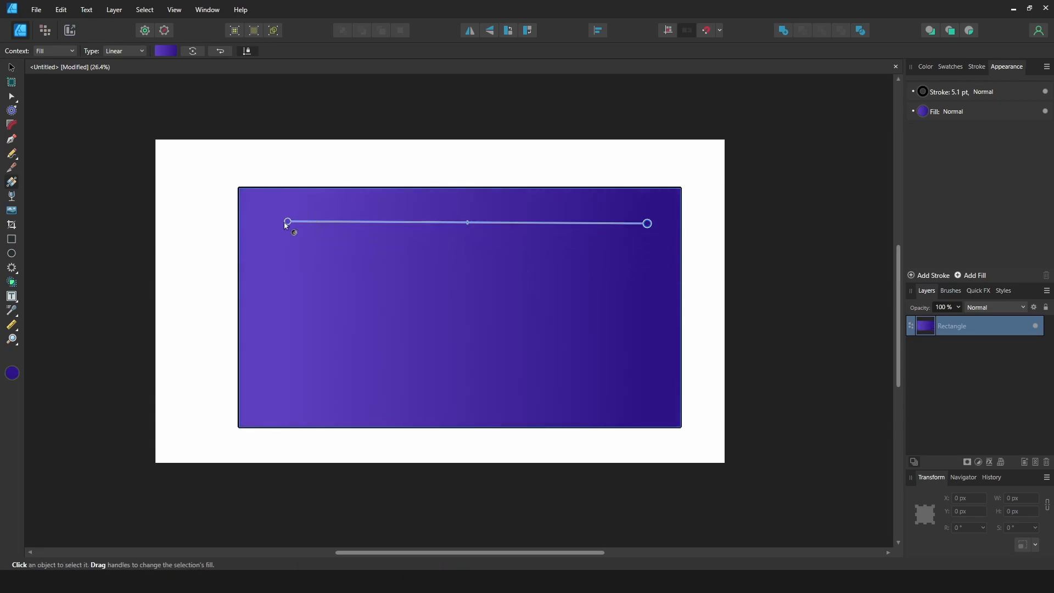
pyautogui.moveTo(285, 225); pyautogui.dragTo(261, 397)
# Step: Add two intermediate stops along the rectangle's gradient line and shift the first one slightly toward the start
pyautogui.click(165, 51)
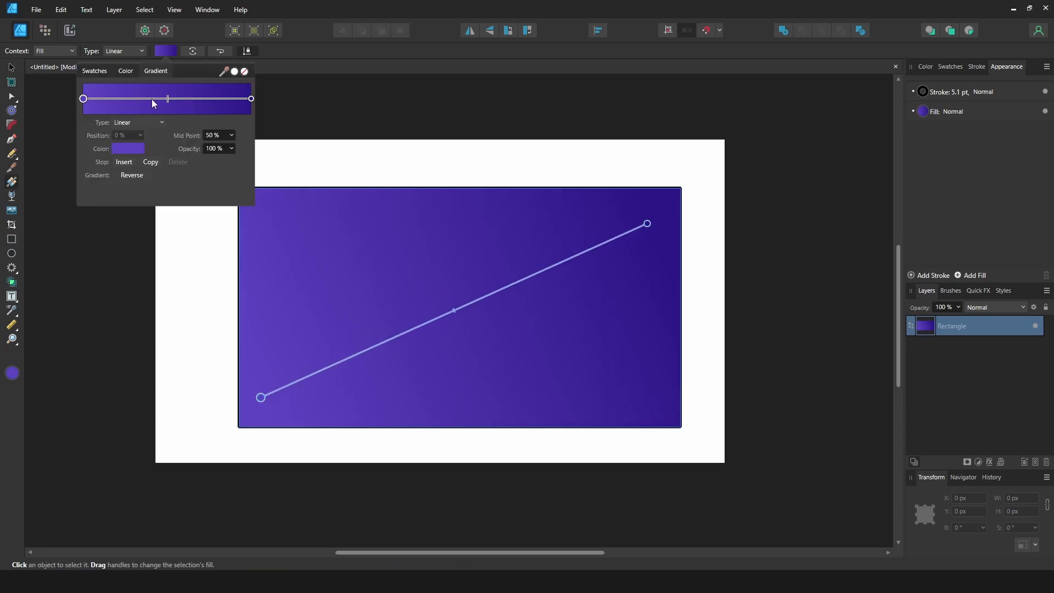
pyautogui.click(382, 342)
pyautogui.click(488, 295)
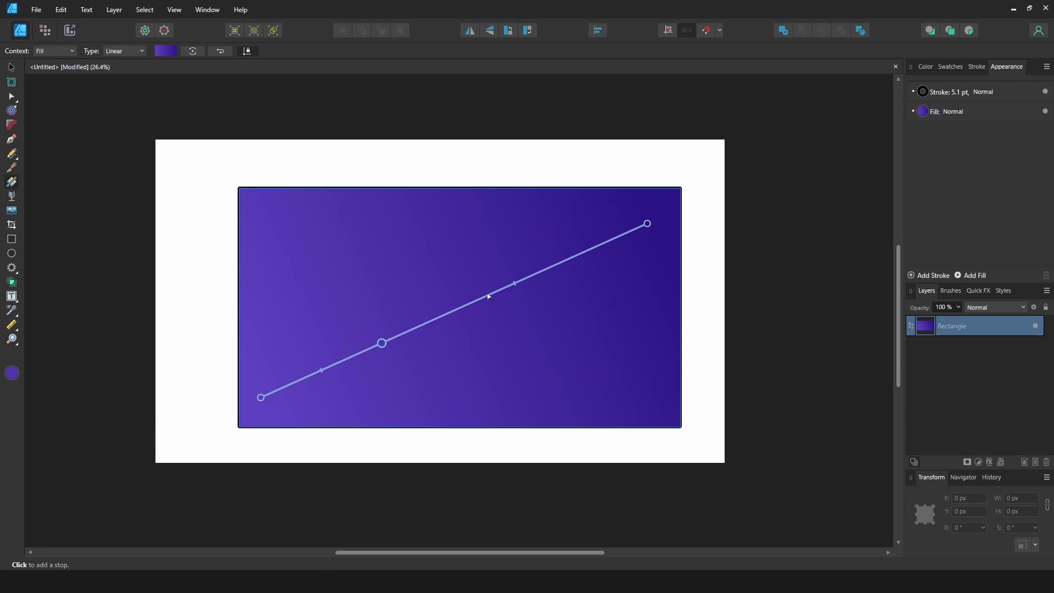
pyautogui.moveTo(378, 345); pyautogui.dragTo(370, 348)
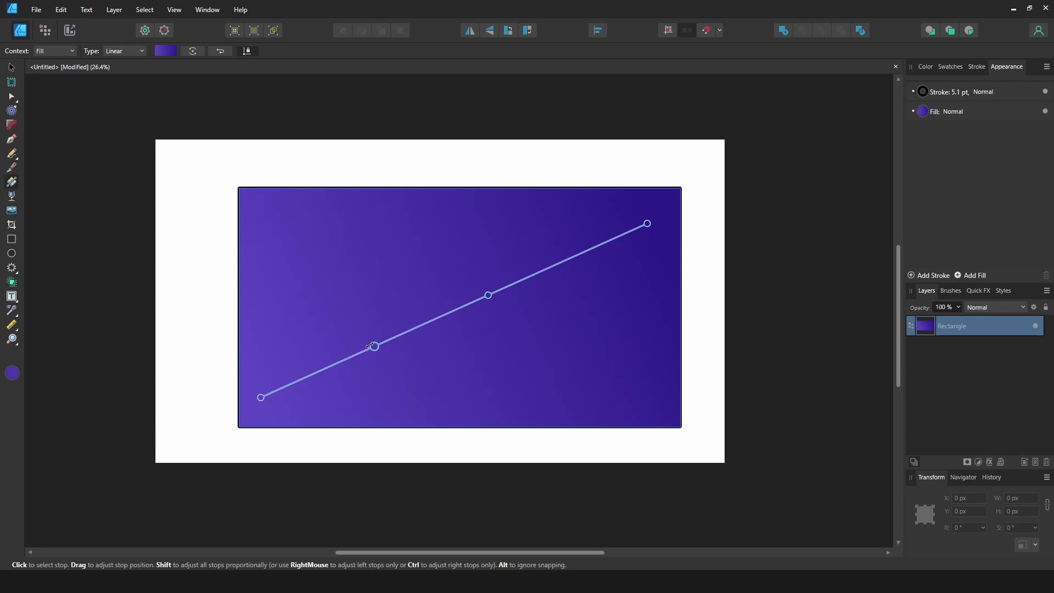
pyautogui.click(370, 348)
# Step: Color the gradient's start stop deep blue 2600A3
pyautogui.click(920, 113)
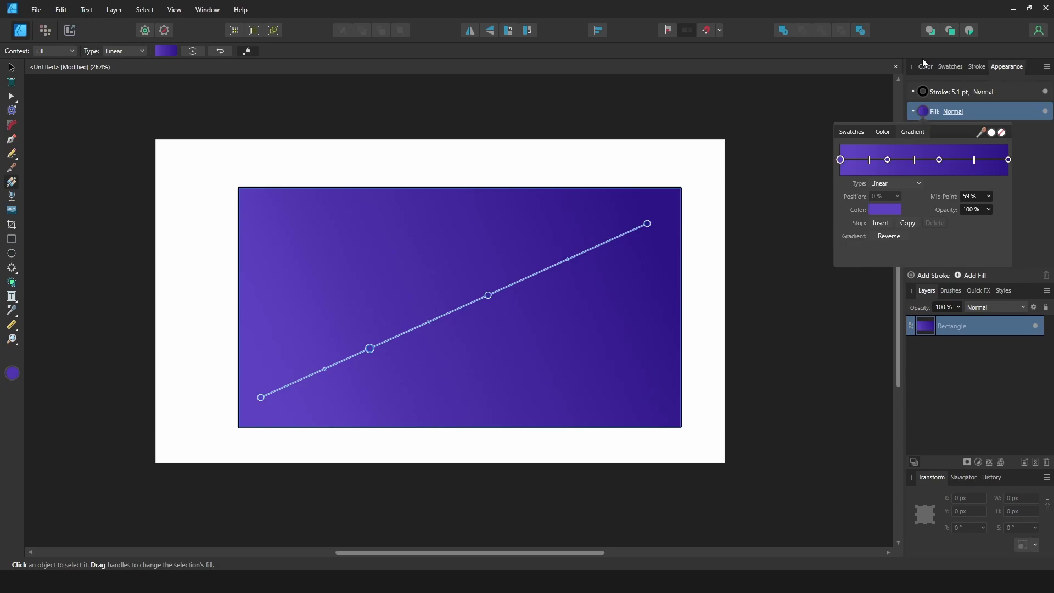
pyautogui.click(878, 209)
pyautogui.moveTo(882, 285); pyautogui.dragTo(866, 271)
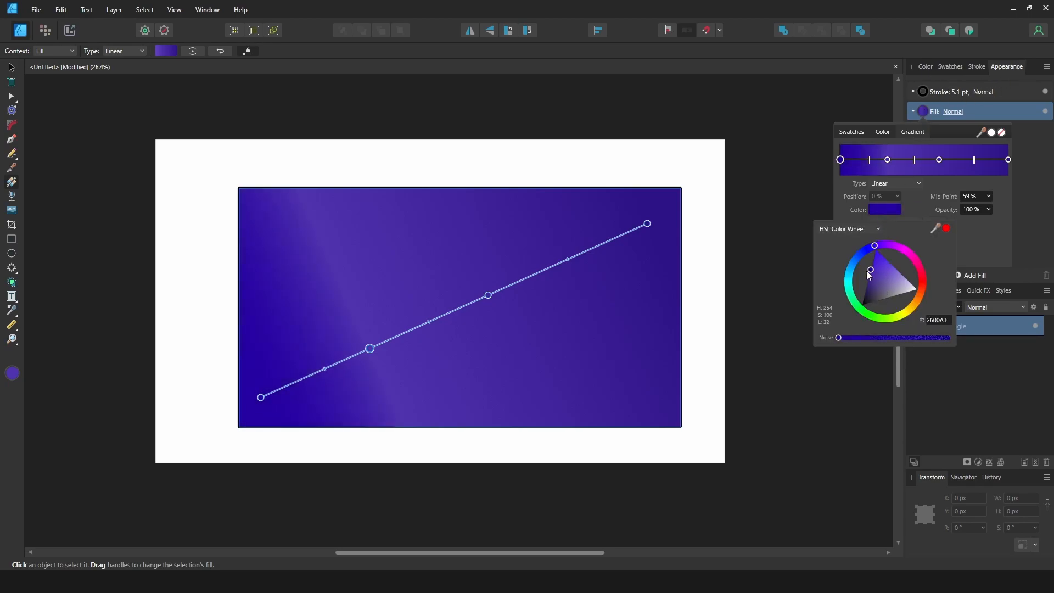
pyautogui.click(469, 304)
# Step: Move the second intermediate stop to 65 % and color the gradient's start stop crimson A40054
pyautogui.moveTo(488, 294); pyautogui.dragTo(512, 284)
pyautogui.click(925, 112)
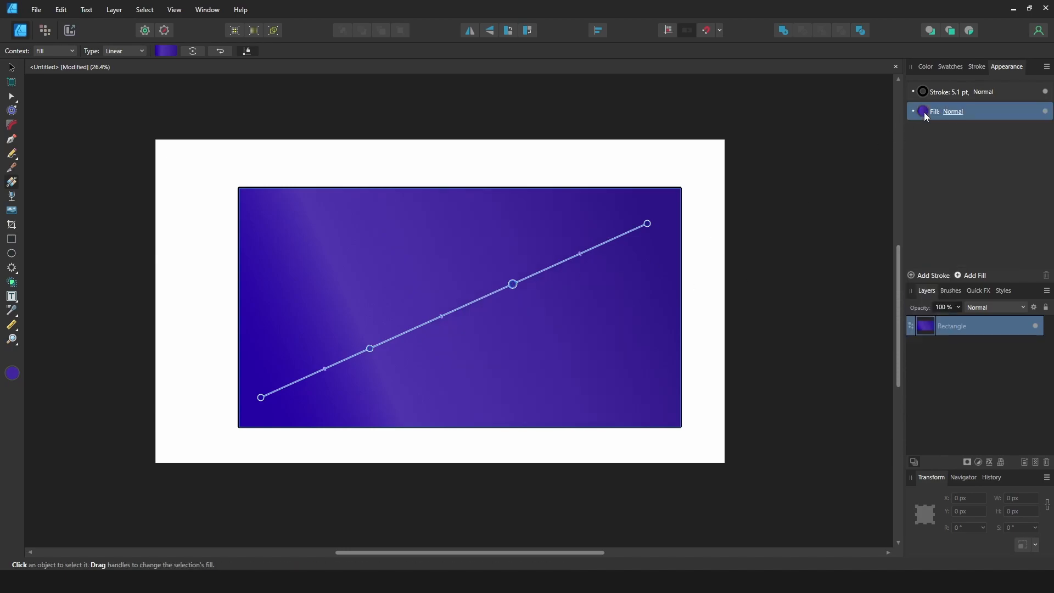
pyautogui.click(921, 111)
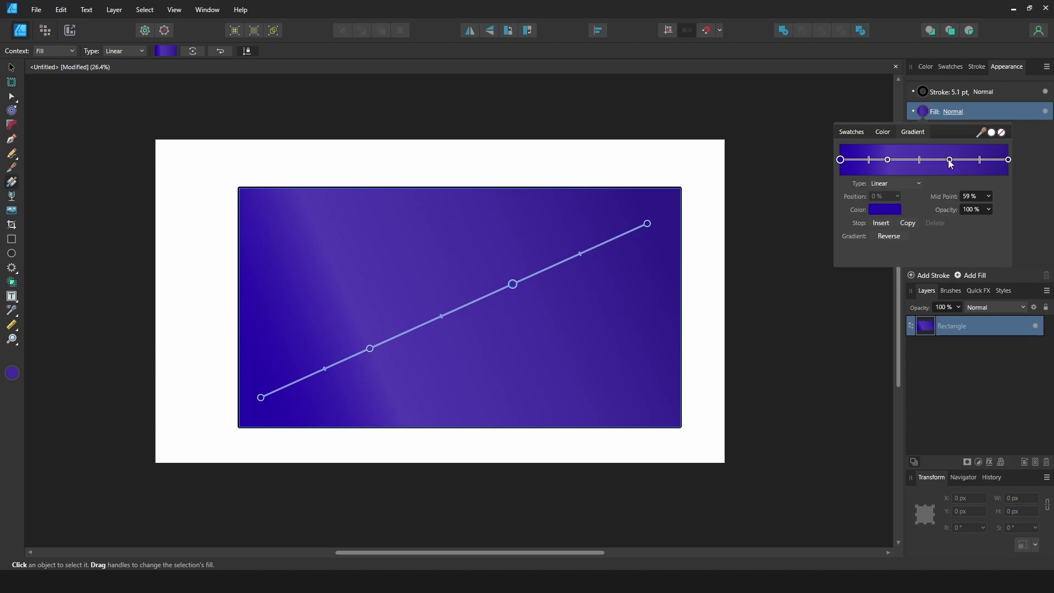
pyautogui.click(892, 214)
pyautogui.click(920, 272)
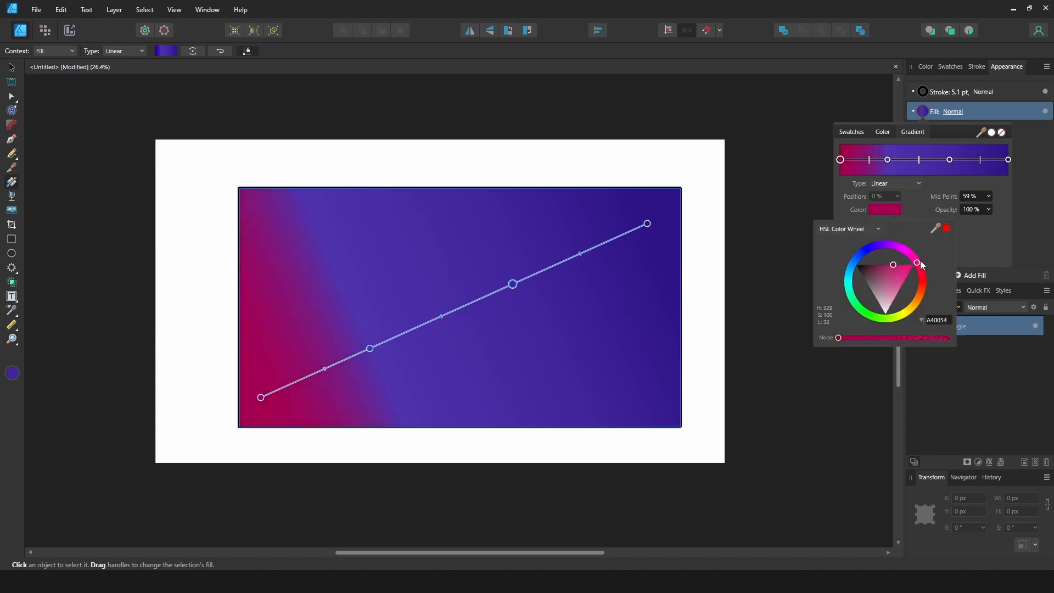
# Step: Color the 65 % gradient stop dark red
pyautogui.click(953, 160)
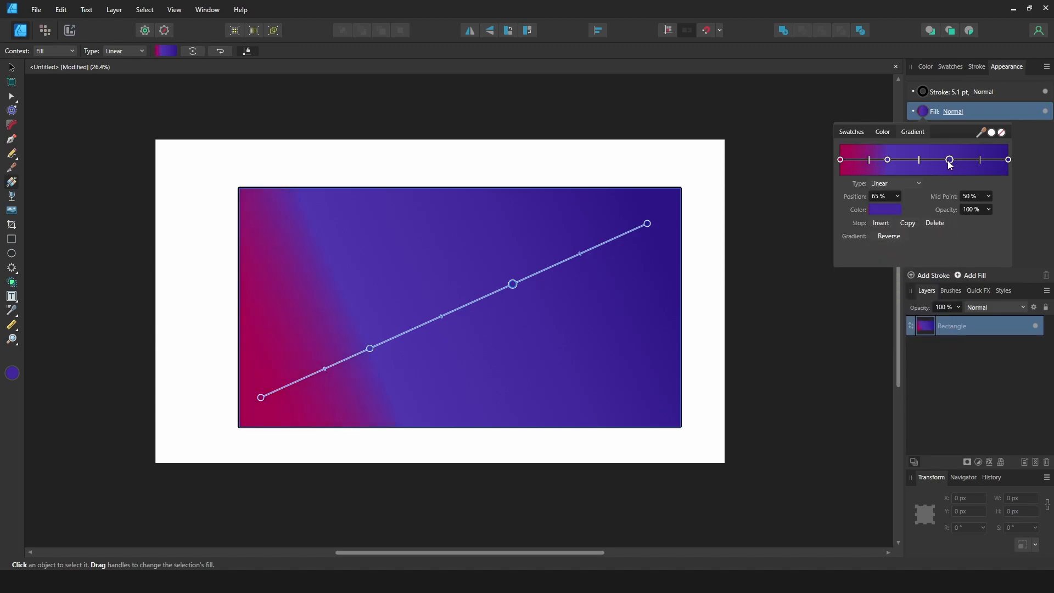
pyautogui.click(888, 209)
pyautogui.click(922, 280)
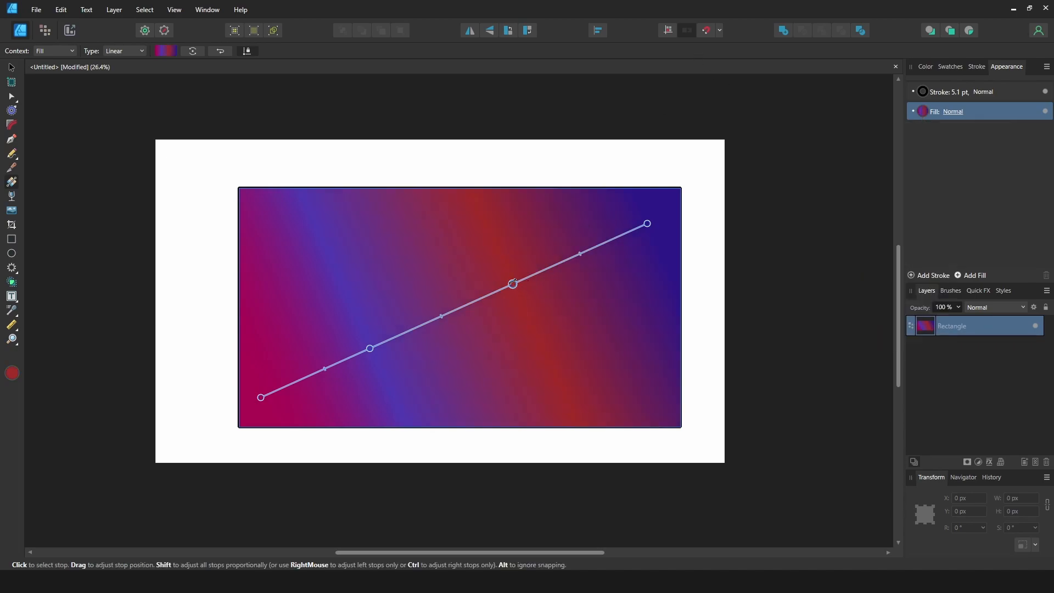
# Step: Shift the red stop and its neighboring mid points toward the gradient's end, and extend the end point to the rectangle's upper-right corner
pyautogui.moveTo(513, 284); pyautogui.dragTo(519, 281)
pyautogui.moveTo(582, 254); pyautogui.dragTo(599, 246)
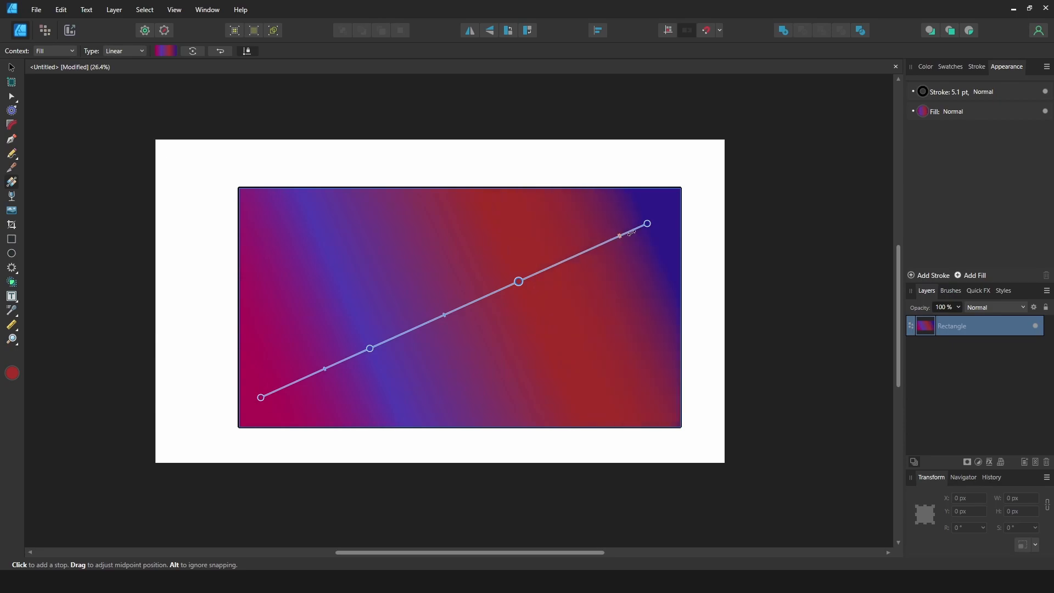
pyautogui.moveTo(518, 281); pyautogui.dragTo(536, 273)
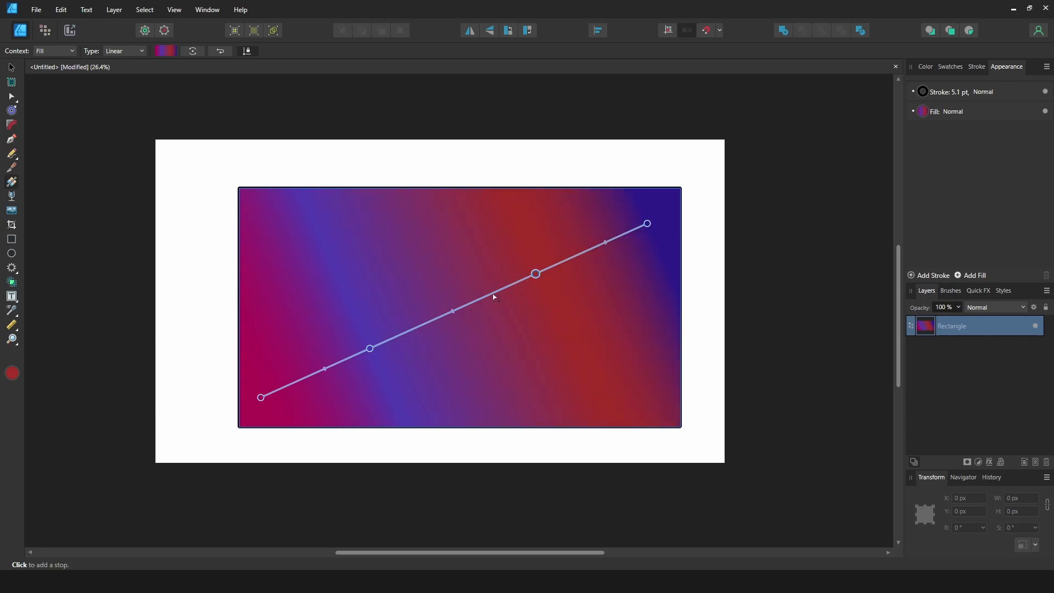
pyautogui.moveTo(453, 310); pyautogui.dragTo(465, 305)
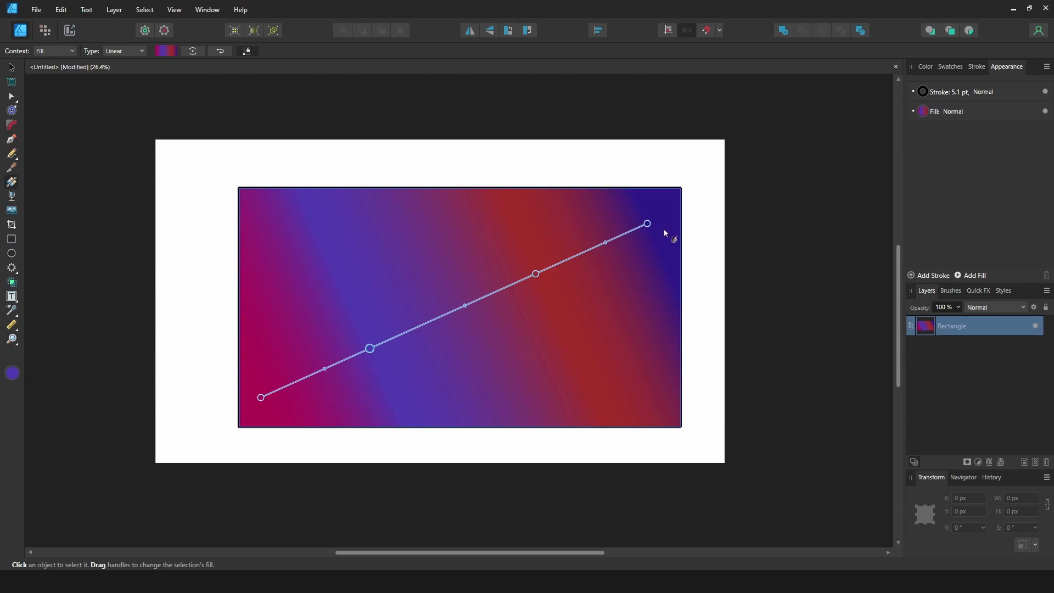
pyautogui.moveTo(647, 223); pyautogui.dragTo(683, 187)
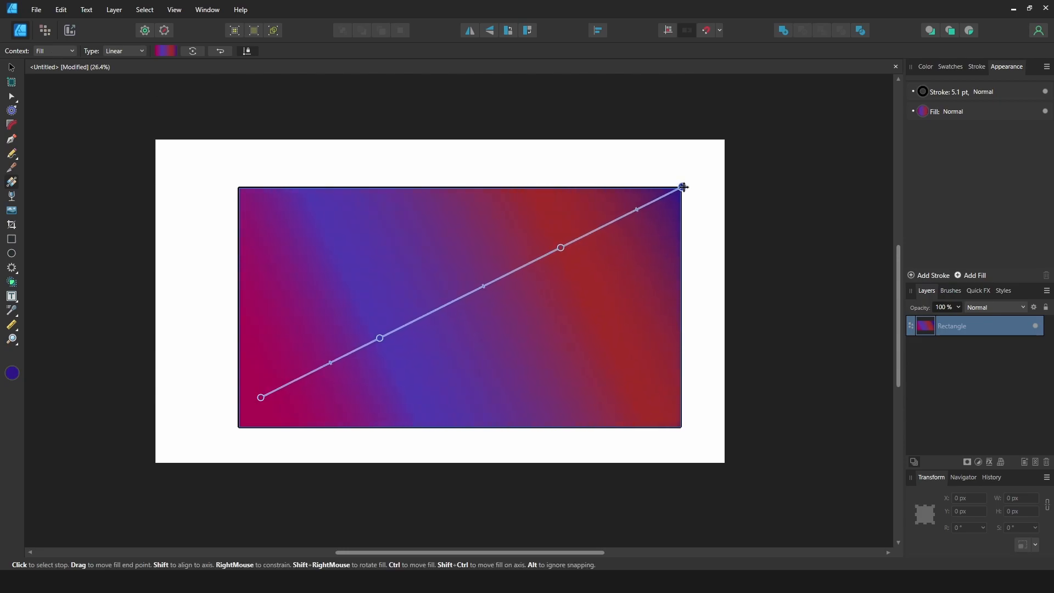
# Step: Move the rectangle slightly up and left to about X 463 px, Y 286 px, and deselect it
pyautogui.click(11, 67)
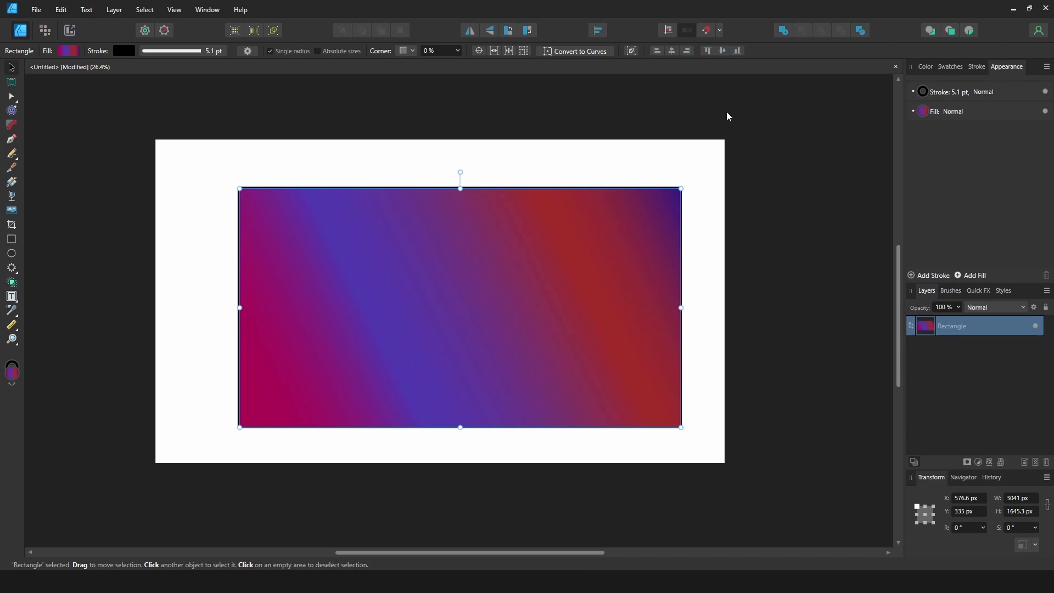
pyautogui.click(70, 52)
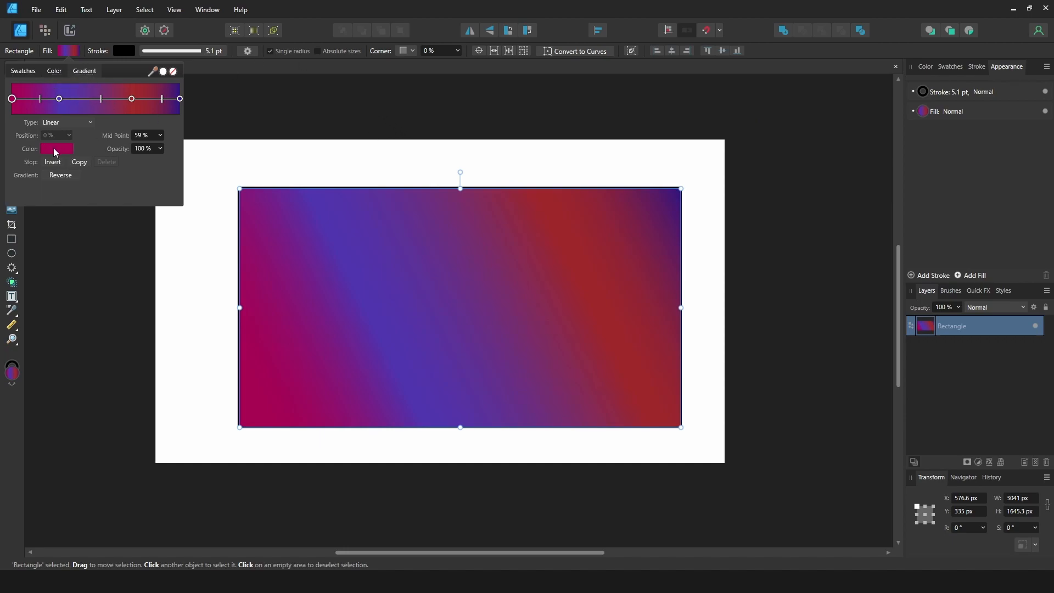
pyautogui.moveTo(372, 248)
pyautogui.mouseDown()
pyautogui.moveTo(348, 207)
pyautogui.moveTo(364, 237)
pyautogui.mouseUp()
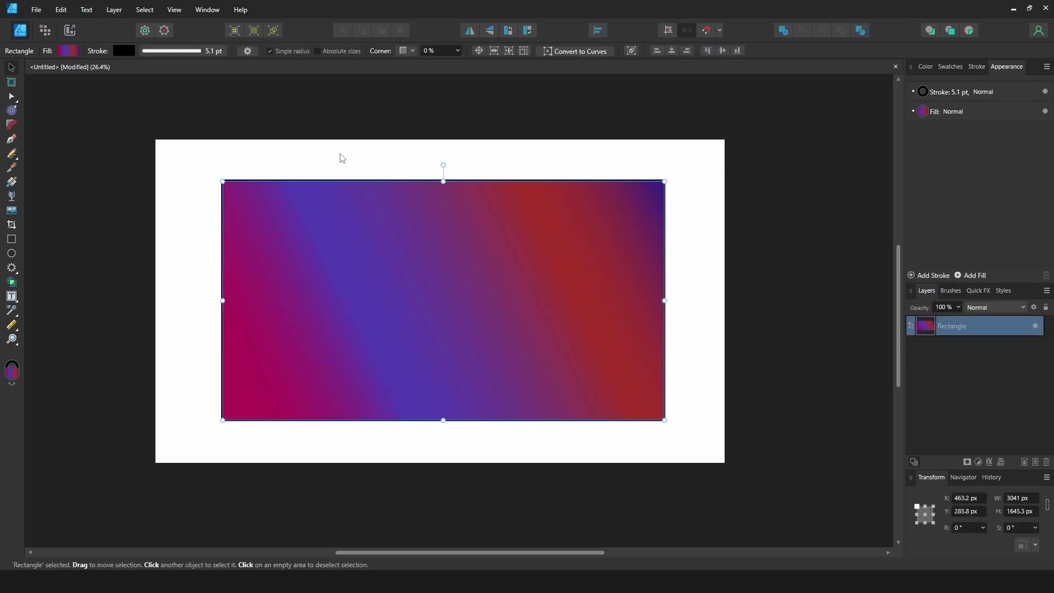
pyautogui.click(49, 195)
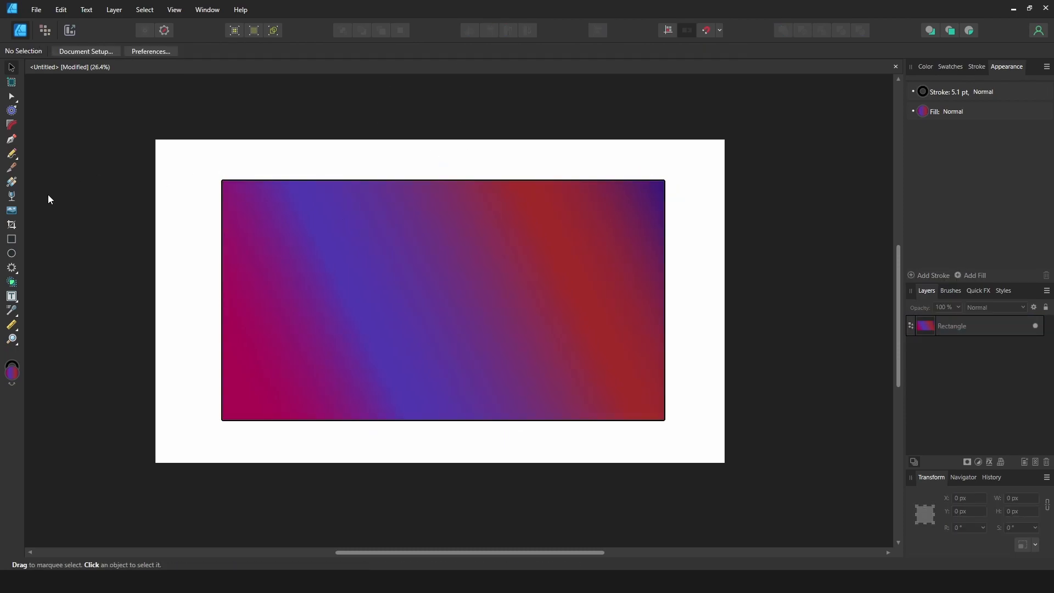
# Step: Replace the rectangle's gradient with a solid color and change its hue to a muted blue-purple
pyautogui.click(327, 239)
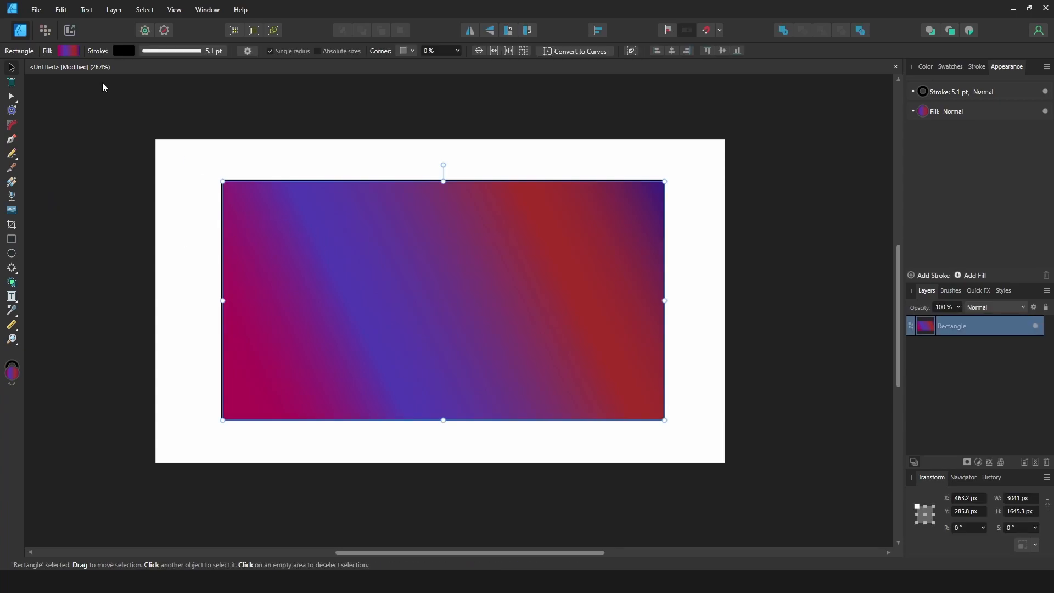
pyautogui.click(65, 51)
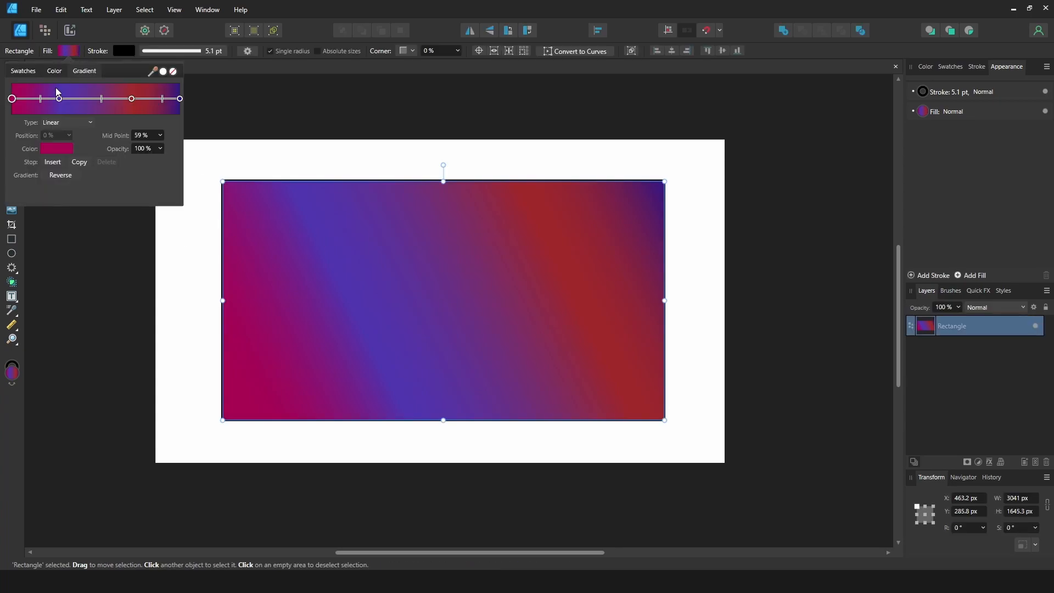
pyautogui.click(54, 71)
pyautogui.click(88, 137)
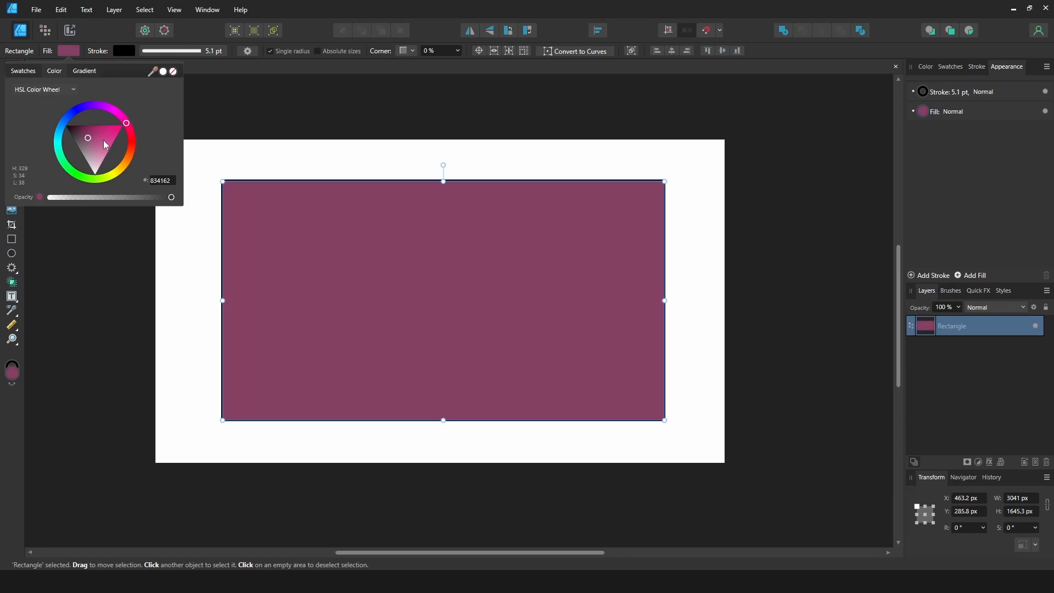
pyautogui.click(79, 109)
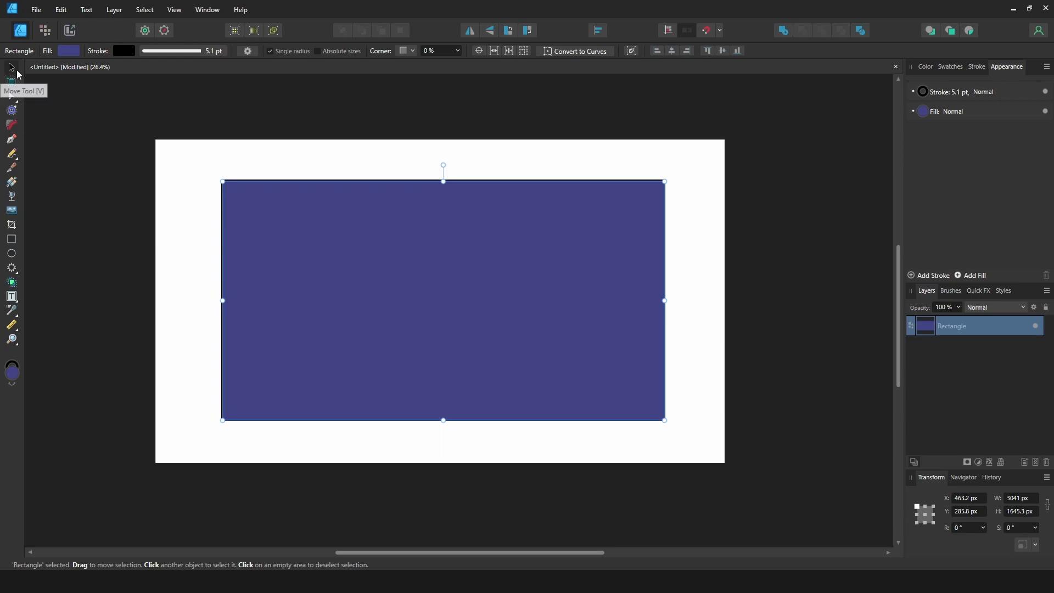
# Step: Duplicate the rectangle, send the copy behind the original and place it at about X 1065 px, Y 634 px
pyautogui.moveTo(343, 292)
pyautogui.mouseDown()
pyautogui.moveTo(538, 388)
pyautogui.moveTo(539, 343)
pyautogui.moveTo(502, 326)
pyautogui.mouseUp()
pyautogui.hotkey('ctrl', '[')
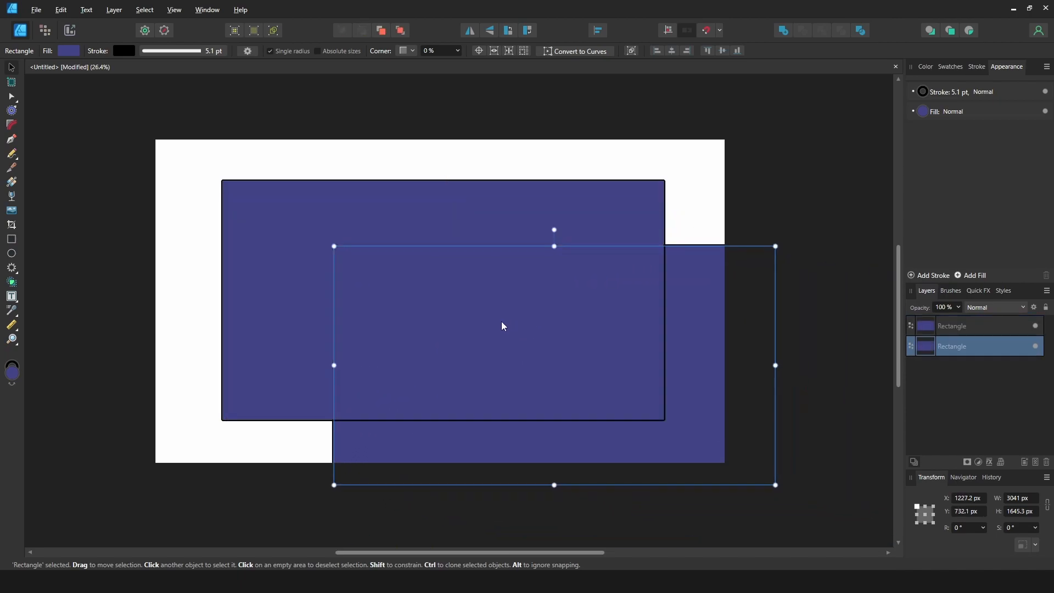
pyautogui.moveTo(736, 355); pyautogui.dragTo(713, 341)
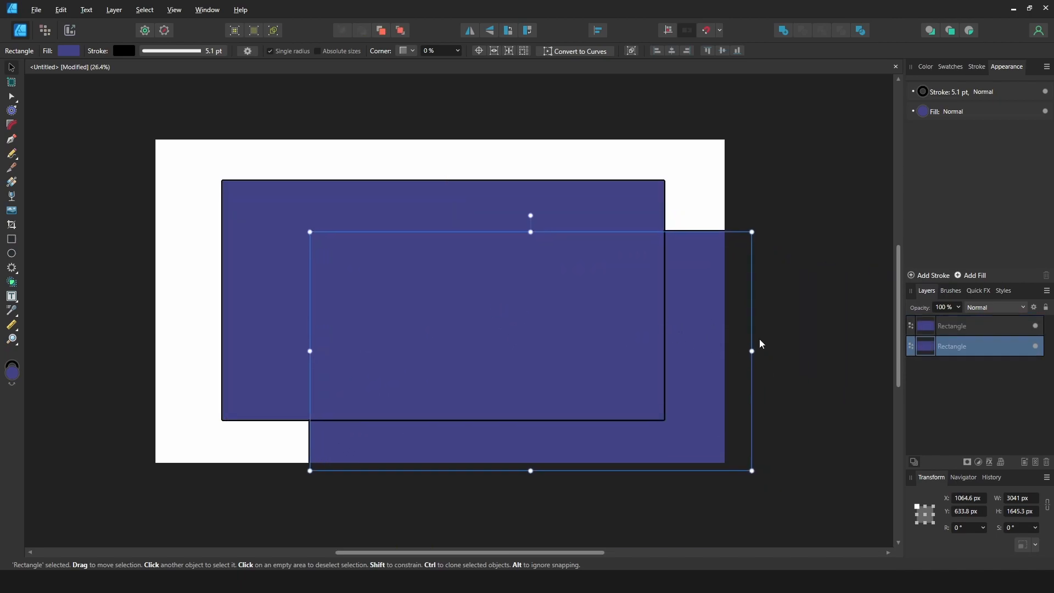
# Step: Color the front rectangle bright blue 0004FF and move it to about X 380 px, Y 206 px
pyautogui.click(936, 326)
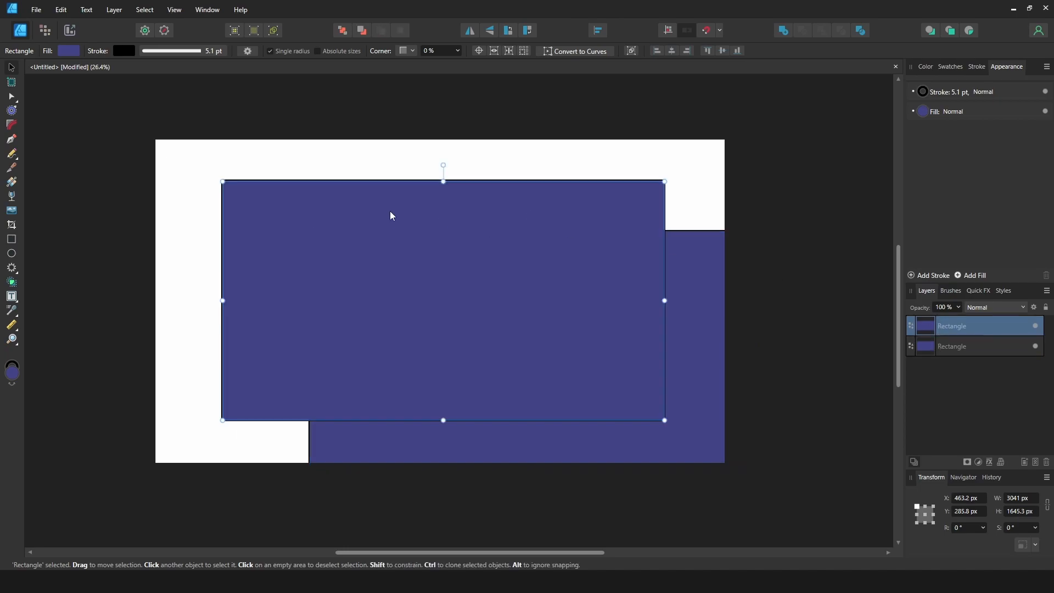
pyautogui.click(69, 50)
pyautogui.click(77, 111)
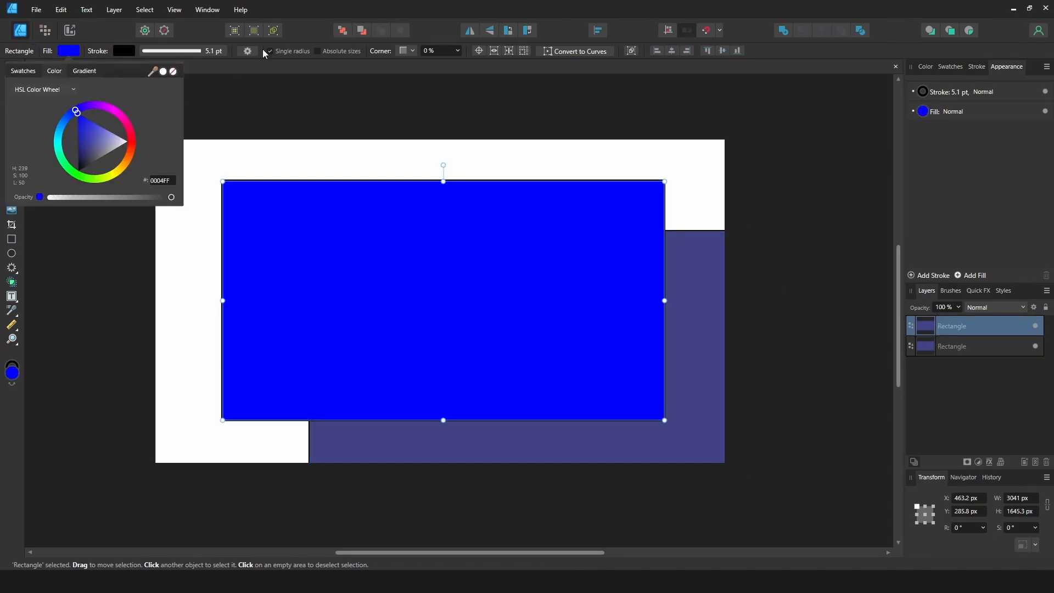
pyautogui.moveTo(337, 238); pyautogui.dragTo(325, 225)
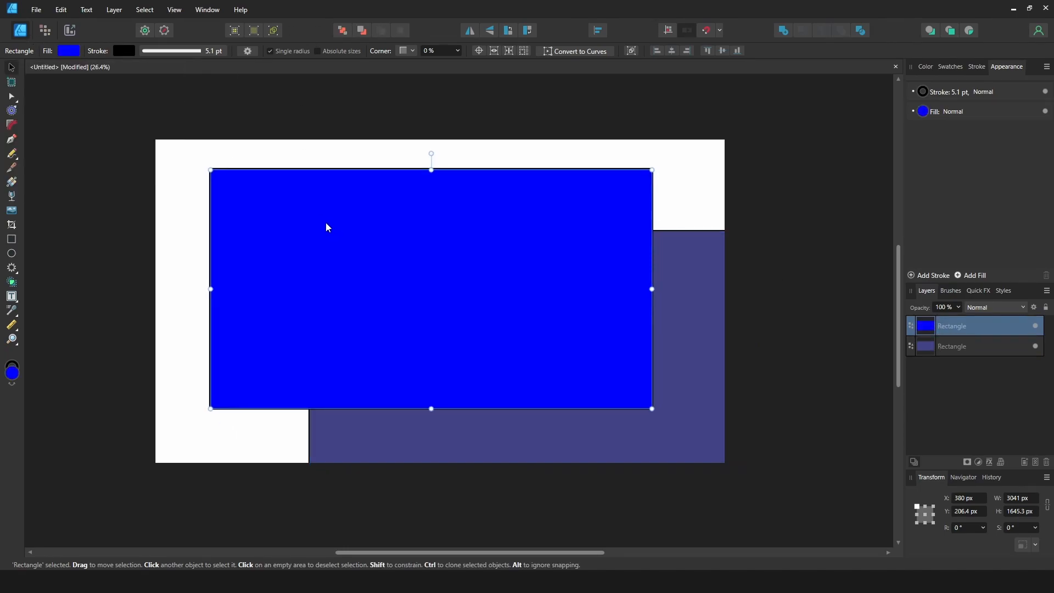
# Step: Apply a linear transparency across the blue rectangle from its upper-left to its lower-right area
pyautogui.click(11, 197)
pyautogui.moveTo(257, 201); pyautogui.dragTo(613, 376)
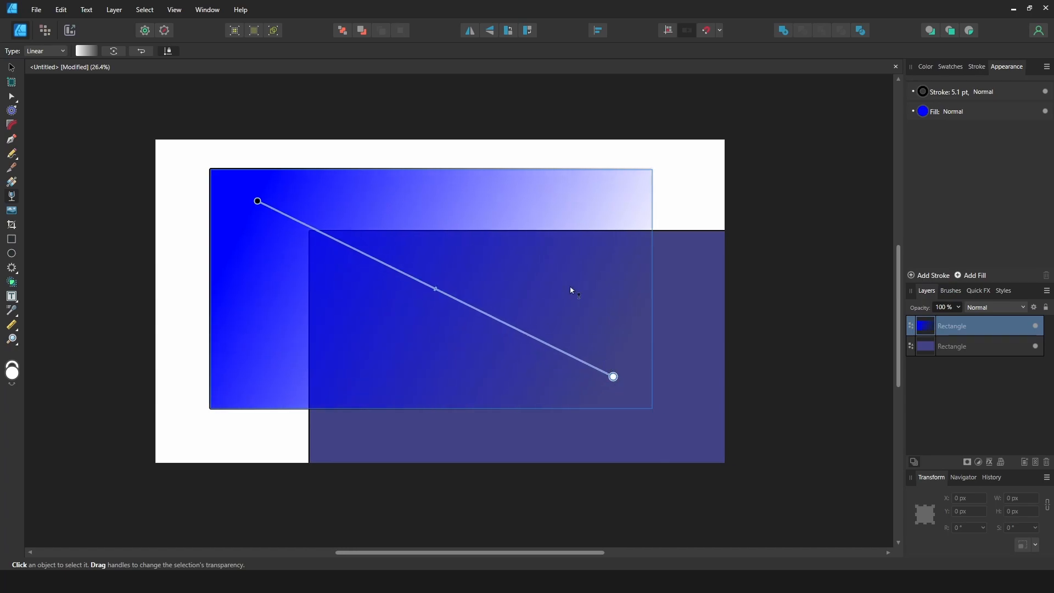
# Step: Set the transparency's end stop to partial opacity and move its end point near the blue rectangle's upper-right corner
pyautogui.click(85, 51)
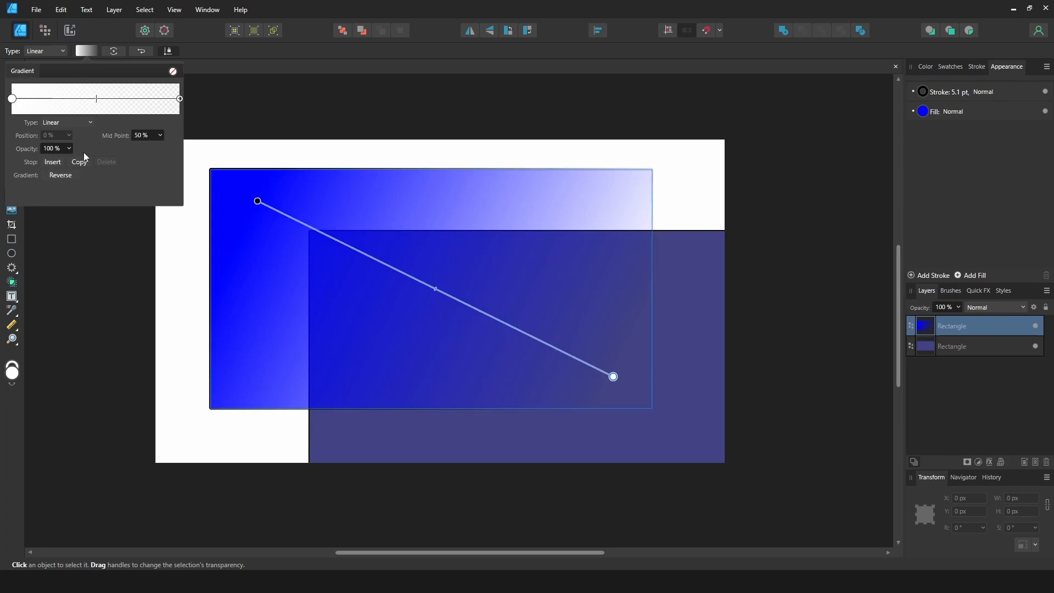
pyautogui.click(179, 99)
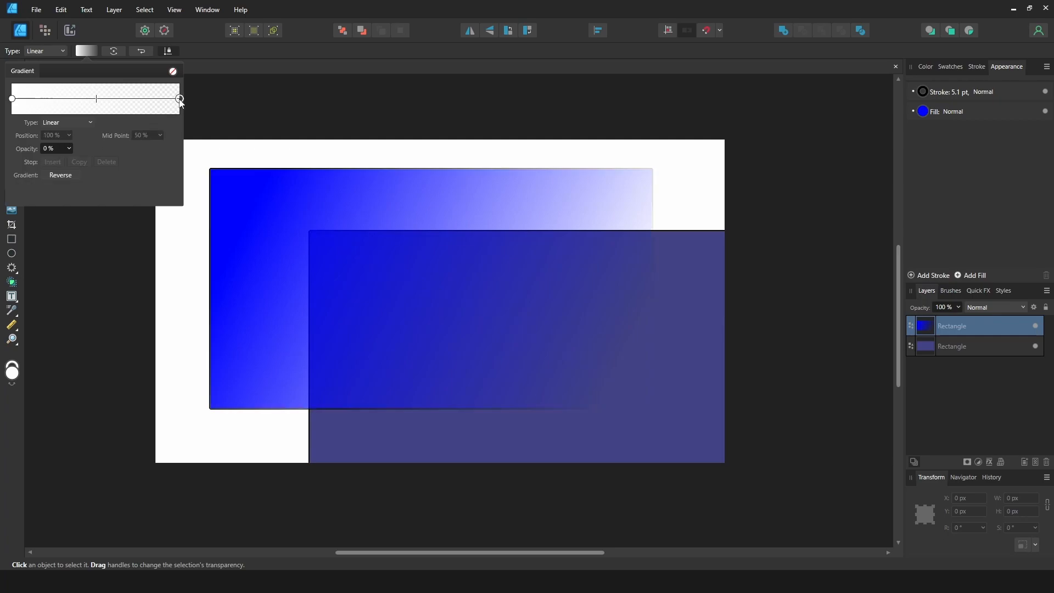
pyautogui.click(69, 149)
pyautogui.moveTo(70, 160); pyautogui.dragTo(461, 172)
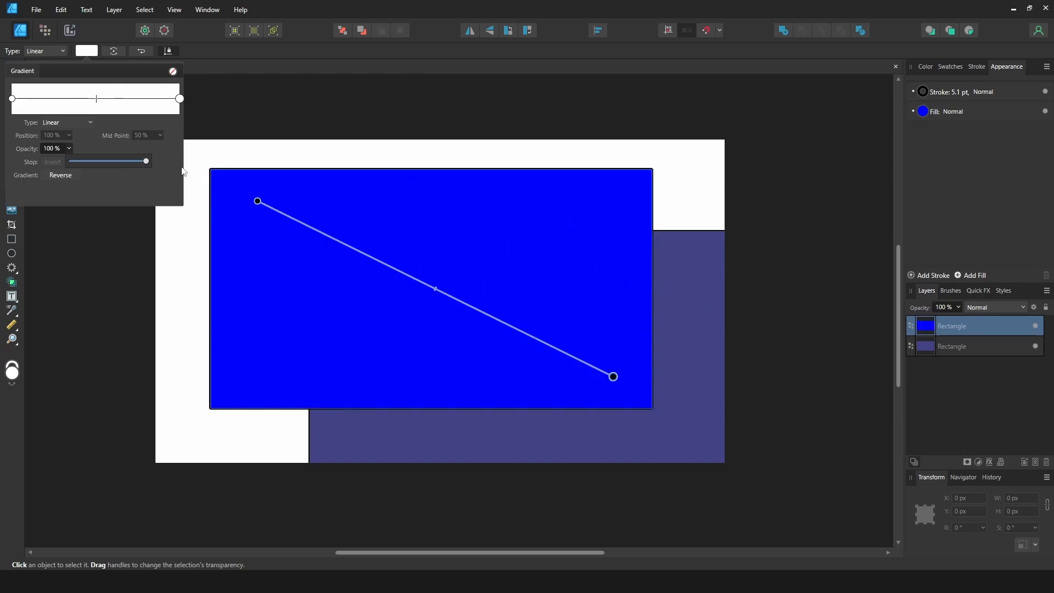
pyautogui.moveTo(146, 164); pyautogui.dragTo(107, 166)
pyautogui.moveTo(615, 377); pyautogui.dragTo(544, 199)
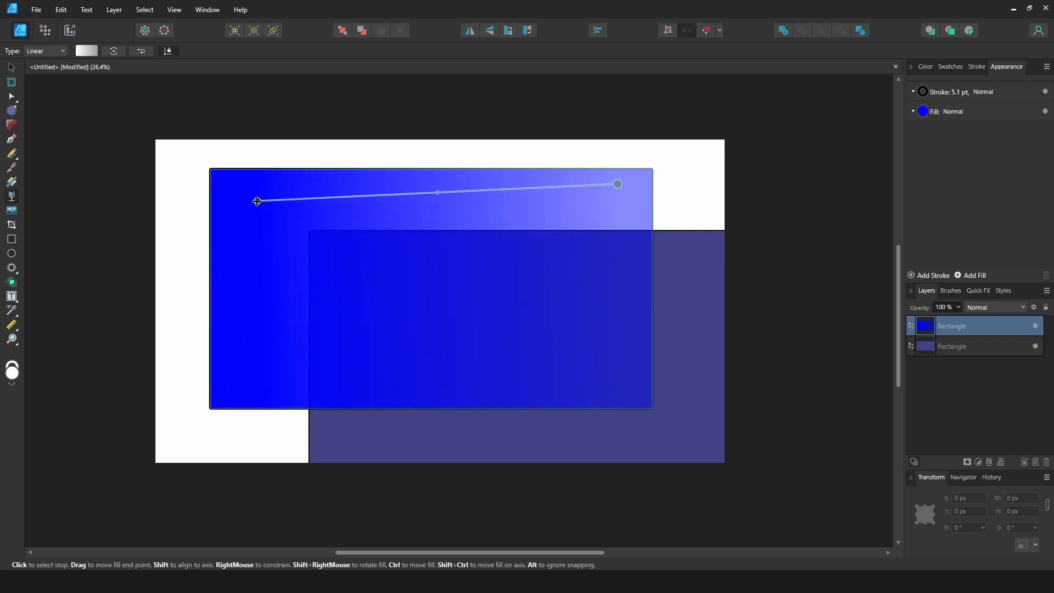
# Step: Reverse the blue rectangle's transparency gradient so it fades from near its lower-right corner to near its upper-left corner
pyautogui.moveTo(258, 201); pyautogui.dragTo(264, 372)
pyautogui.moveTo(618, 184); pyautogui.dragTo(252, 196)
pyautogui.moveTo(264, 373); pyautogui.dragTo(636, 404)
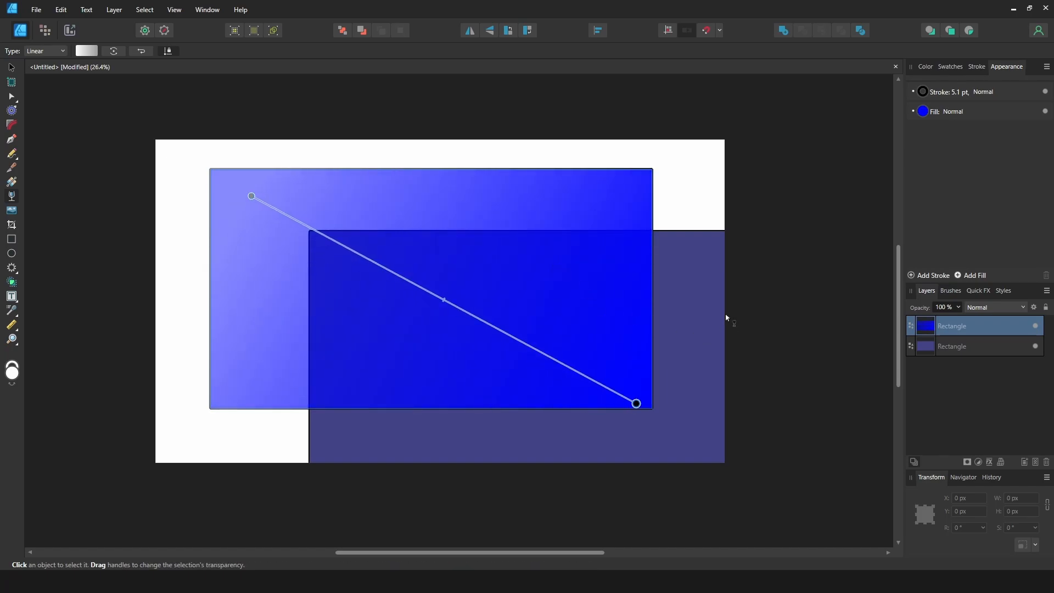
# Step: Apply a linear transparency to the back rectangle, starting opaque near its upper-right area and fading out toward its lower-left
pyautogui.click(704, 320)
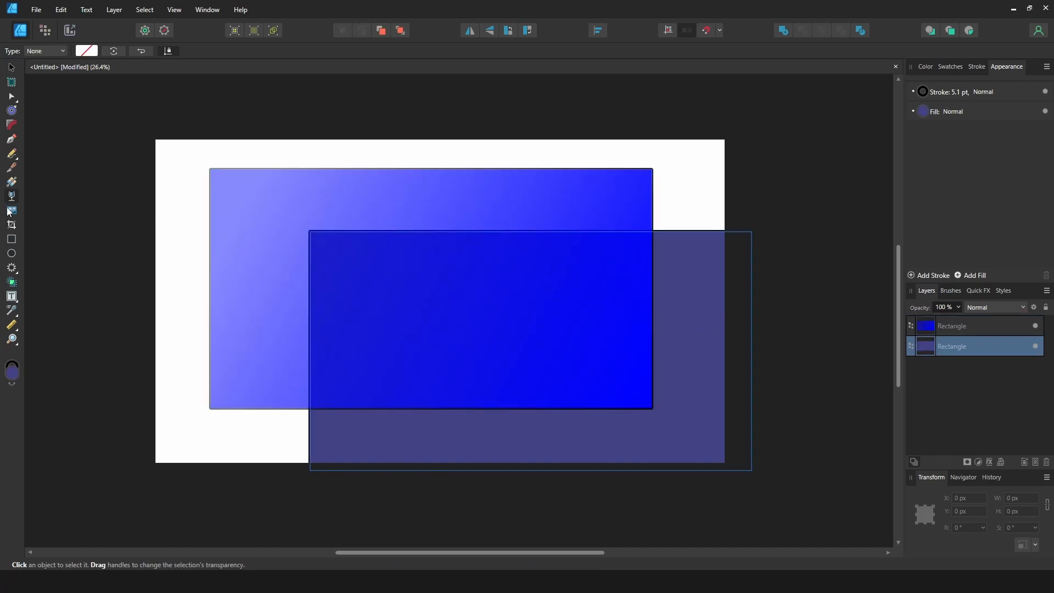
pyautogui.moveTo(674, 452); pyautogui.dragTo(381, 443)
pyautogui.moveTo(674, 452); pyautogui.dragTo(675, 278)
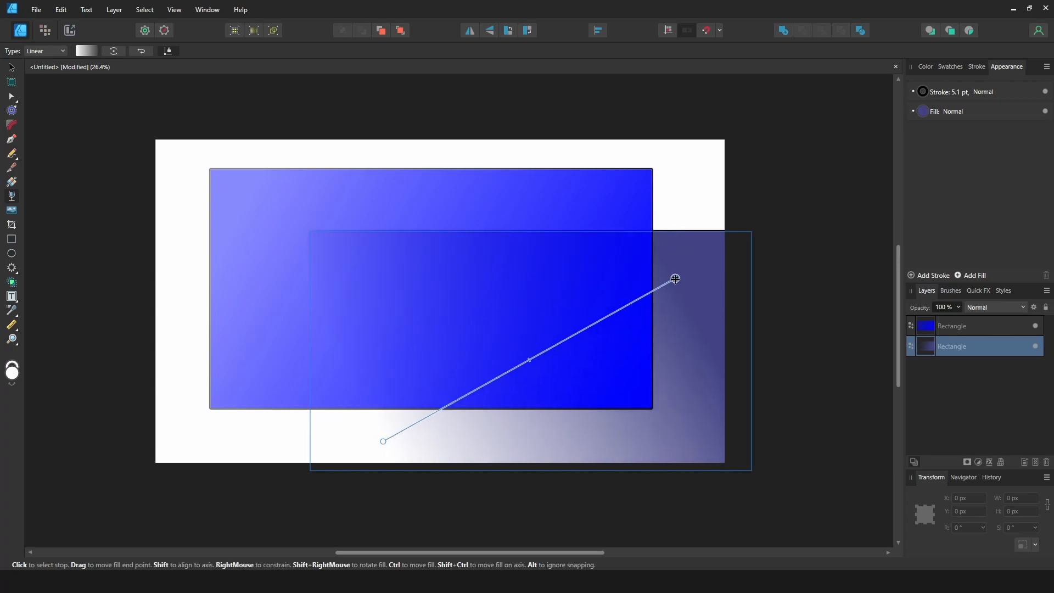
# Step: Move the blue rectangle to about X 180 px, Y -55 px
pyautogui.press('v')
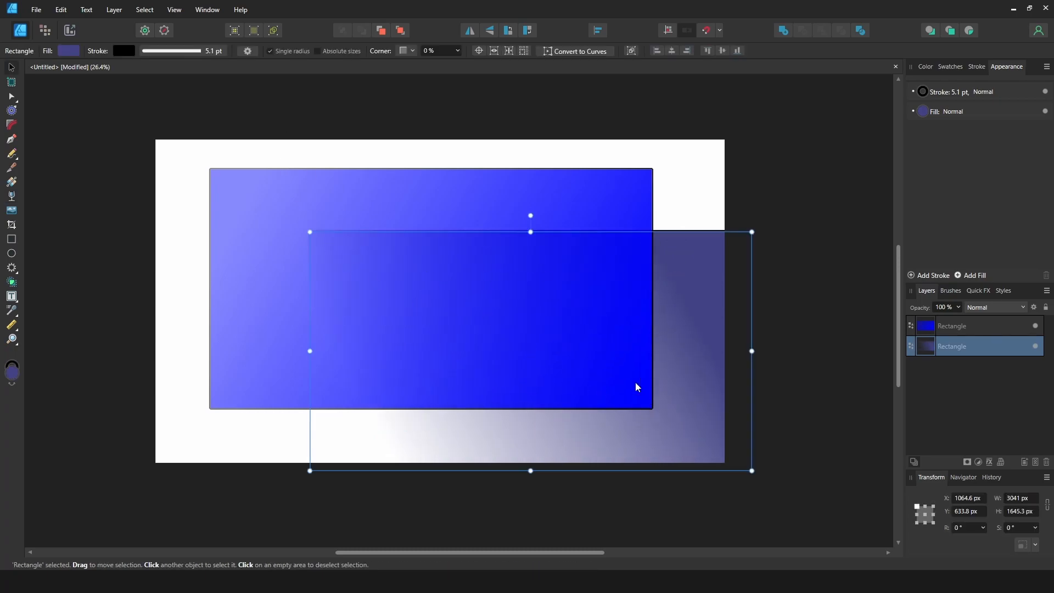
pyautogui.moveTo(646, 396); pyautogui.dragTo(617, 359)
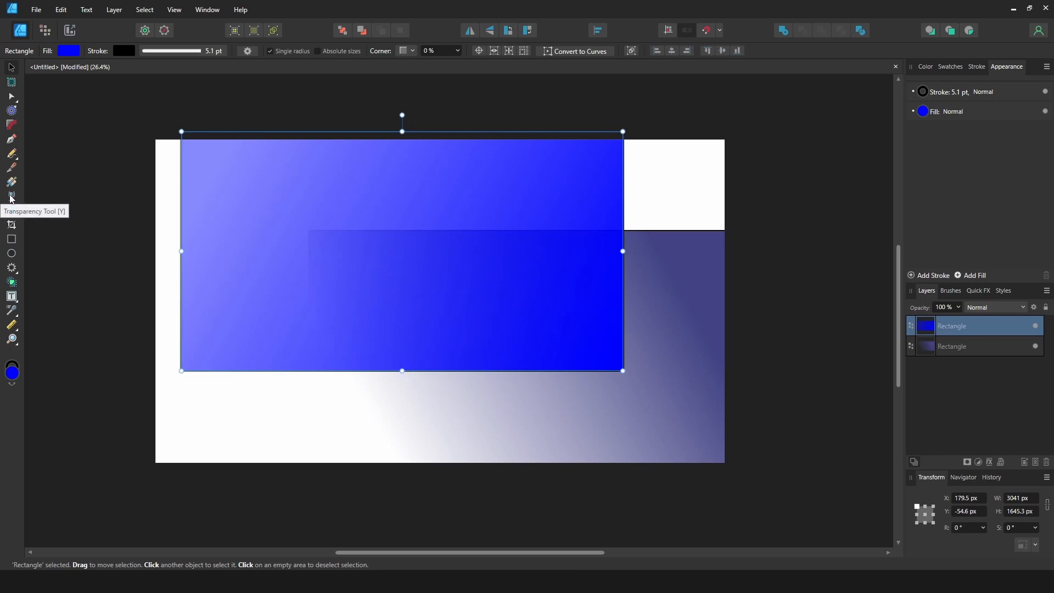
# Step: Delete the back rectangle and the blue rectangle to clear the canvas
pyautogui.click(11, 196)
pyautogui.click(13, 70)
pyautogui.click(591, 406)
pyautogui.press('Delete')
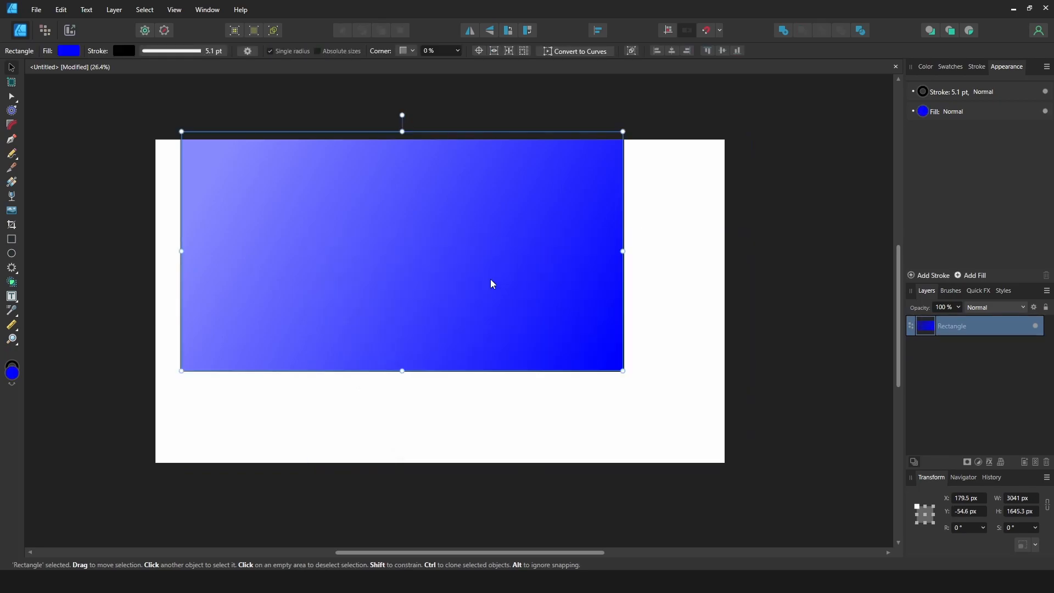
pyautogui.press('Delete')
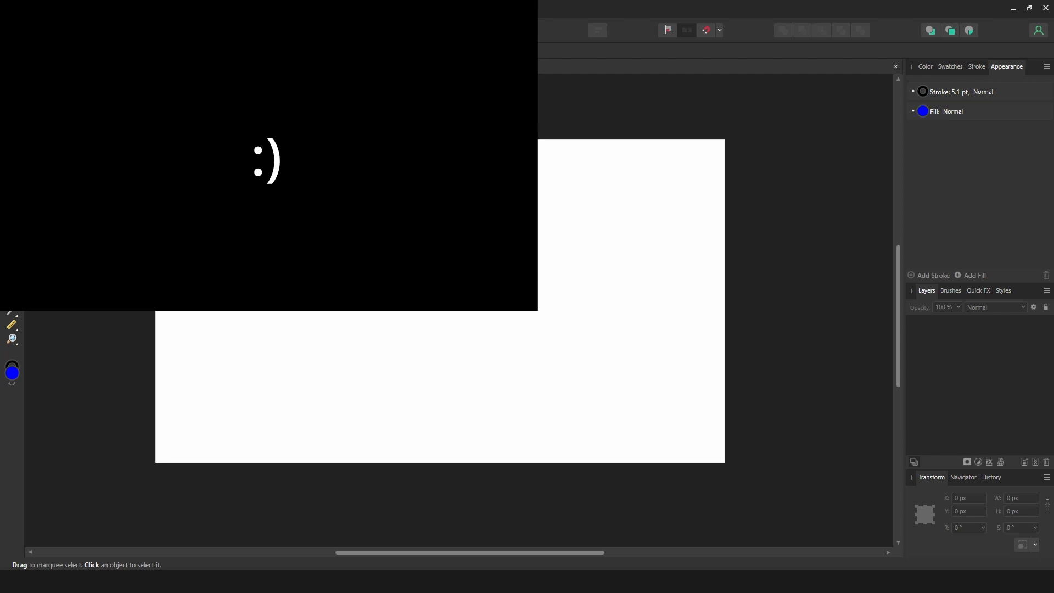
# Step: Place the image YouTubeBanner2022_B.jpg on the canvas and move it to about X 812 px, Y 470 px
pyautogui.doubleClick(188, 137)
pyautogui.click(187, 136)
pyautogui.moveTo(382, 251); pyautogui.dragTo(483, 321)
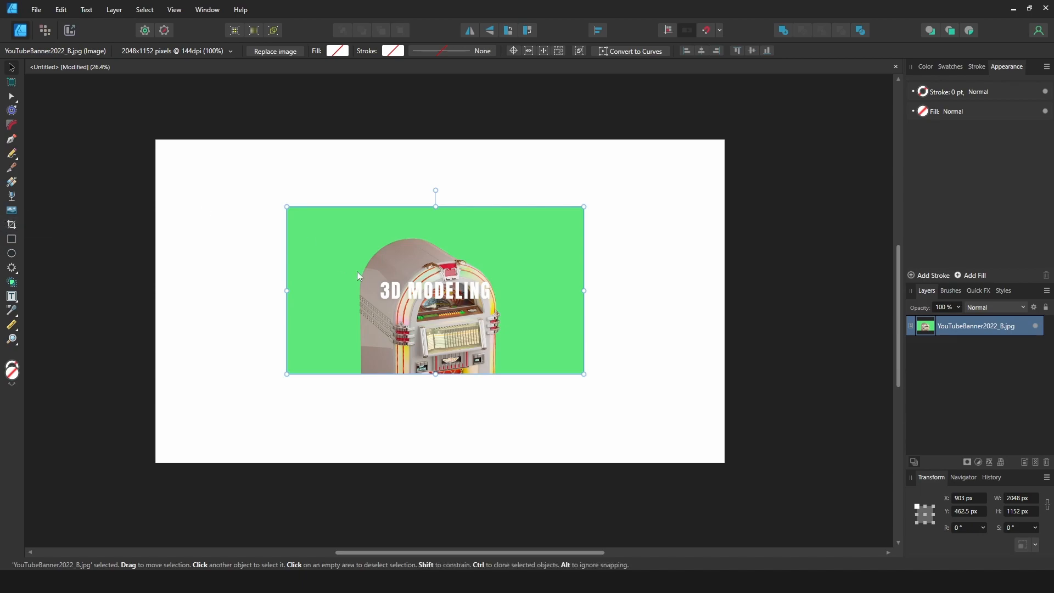
pyautogui.moveTo(428, 288); pyautogui.dragTo(370, 291)
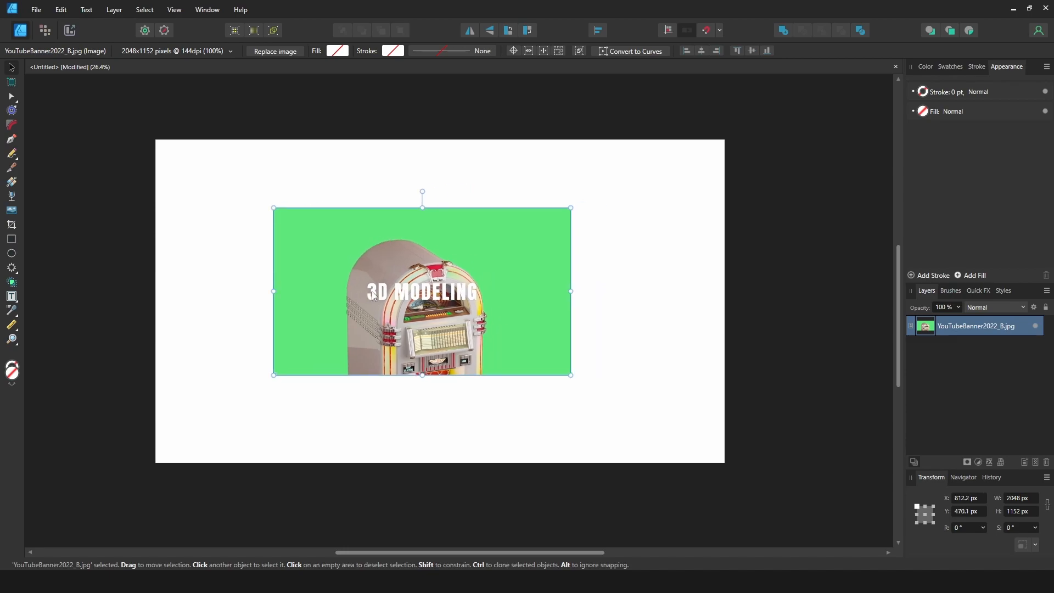
# Step: Crop the banner image inward from its upper-left corner and its right side, keeping the jukebox and the title
pyautogui.click(11, 224)
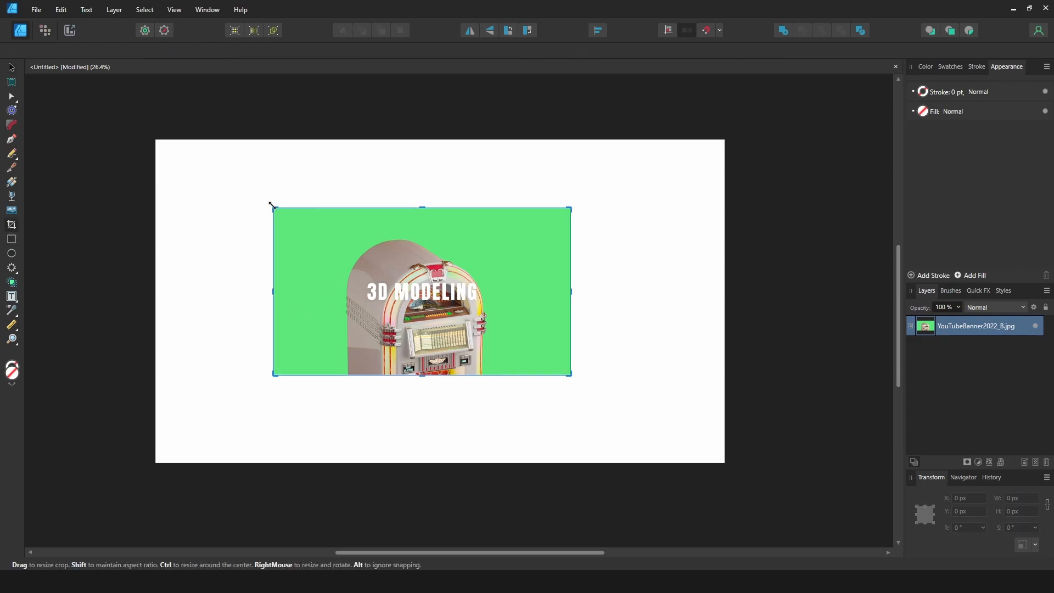
pyautogui.moveTo(275, 207); pyautogui.dragTo(321, 227)
pyautogui.moveTo(569, 375); pyautogui.dragTo(505, 374)
pyautogui.click(410, 226)
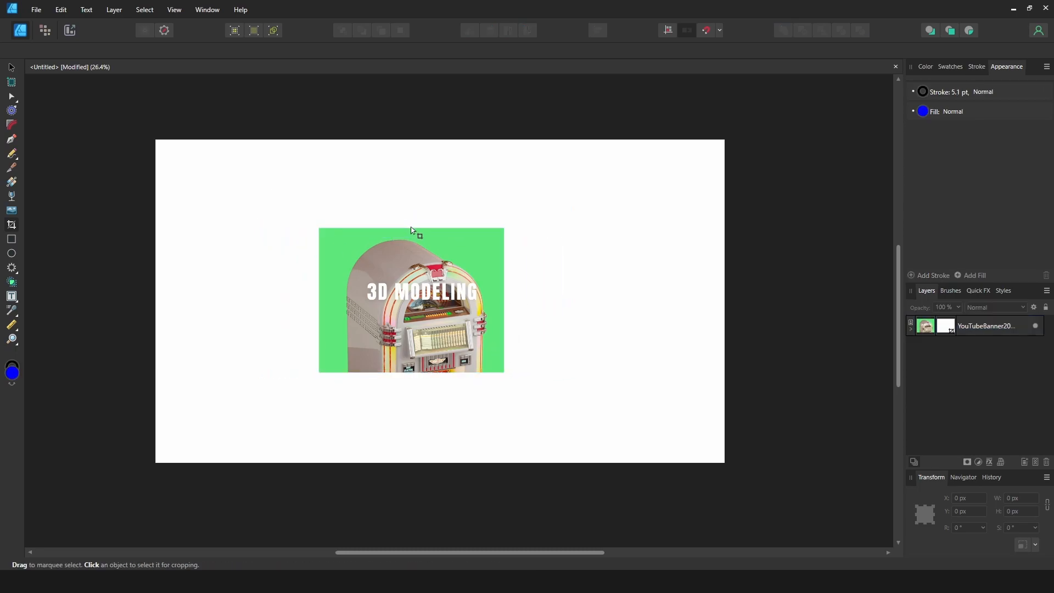
# Step: Tighten the crop to a strip about 1276 × 365 px and slide the crop frame so it surrounds the 3D MODELING title
pyautogui.click(416, 232)
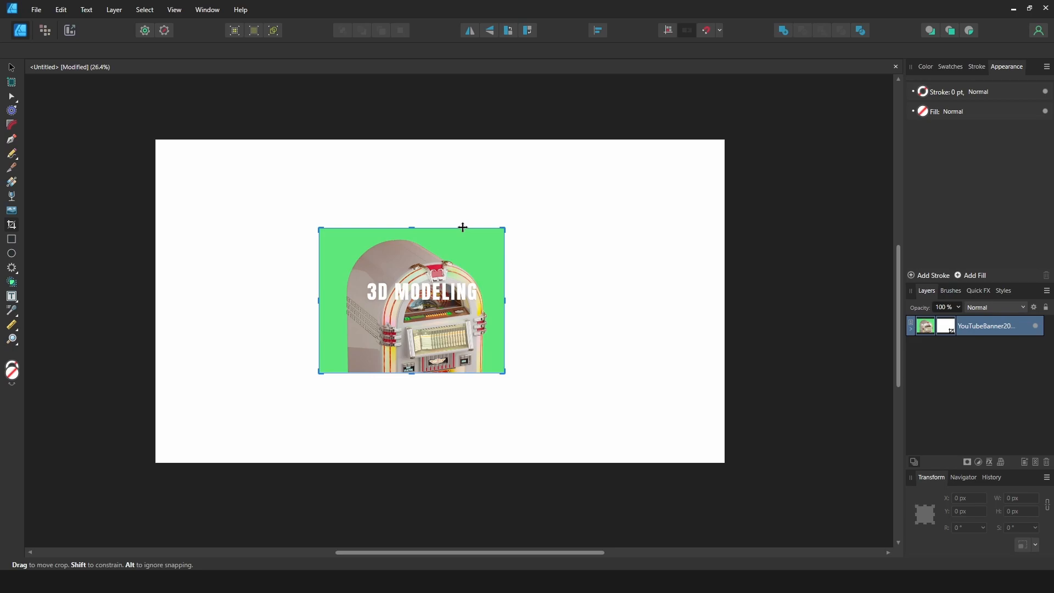
pyautogui.moveTo(463, 227); pyautogui.dragTo(418, 260)
pyautogui.moveTo(416, 336); pyautogui.dragTo(415, 313)
pyautogui.moveTo(376, 278); pyautogui.dragTo(346, 277)
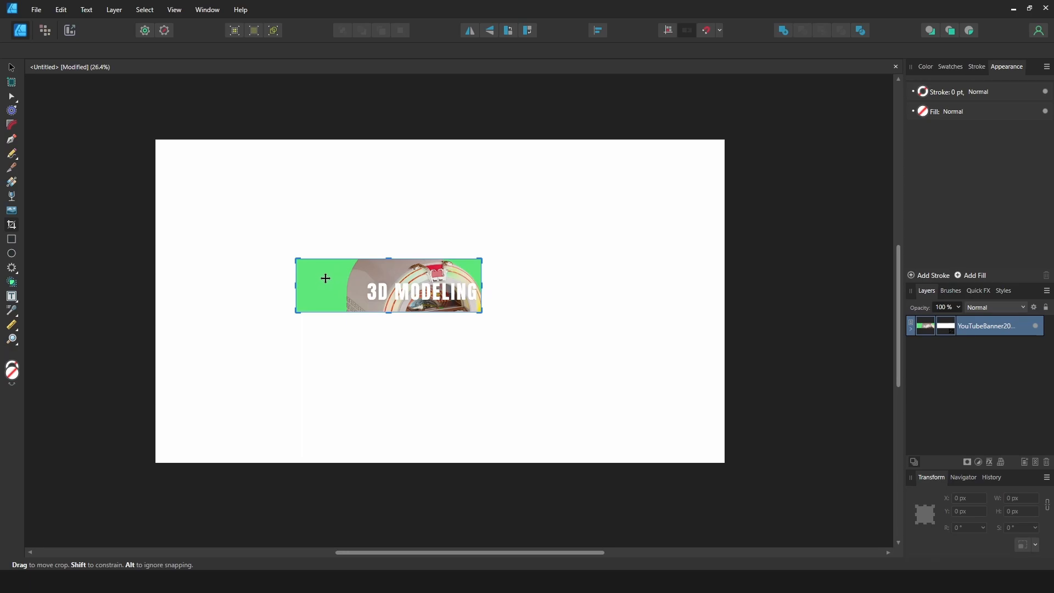
pyautogui.moveTo(328, 279); pyautogui.dragTo(362, 285)
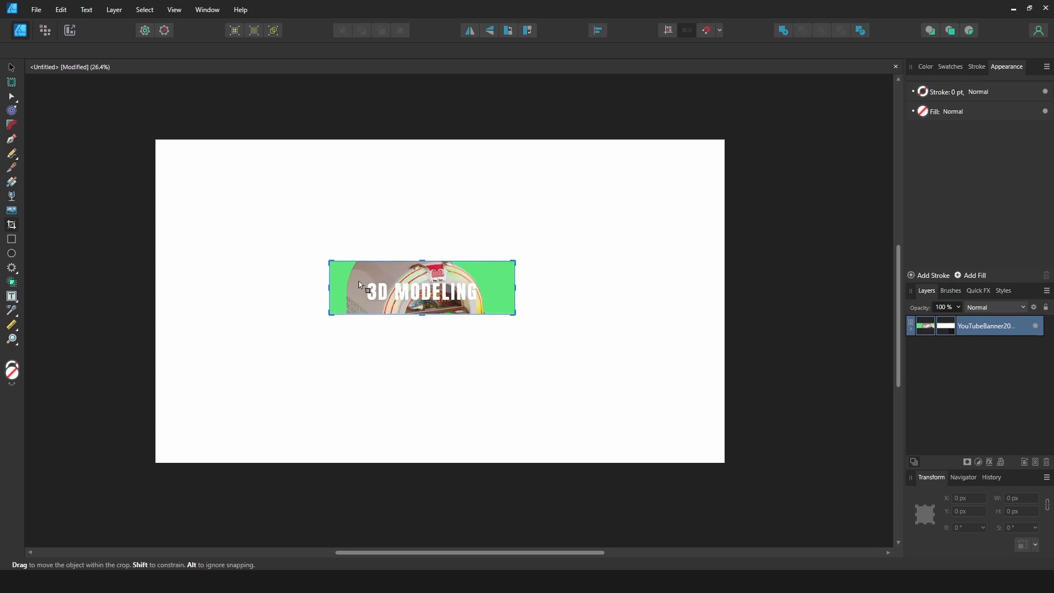
# Step: Shift the image slightly inside its crop frame and reposition the cropped banner at about X 1270 px, Y 837 px
pyautogui.moveTo(444, 286)
pyautogui.mouseDown()
pyautogui.moveTo(431, 286)
pyautogui.moveTo(448, 283)
pyautogui.mouseUp()
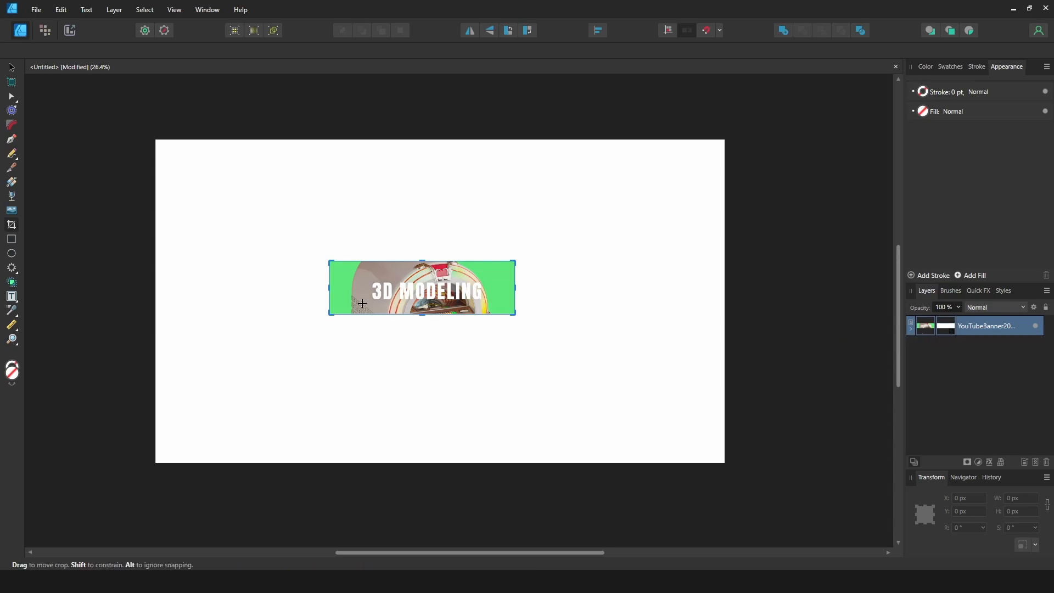
pyautogui.moveTo(411, 290); pyautogui.dragTo(602, 291)
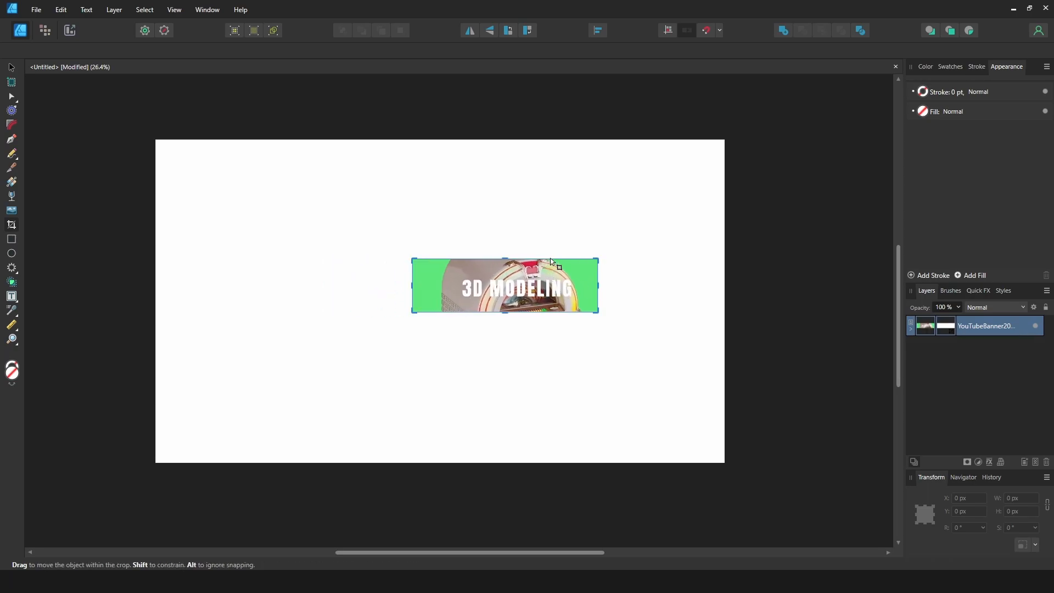
pyautogui.moveTo(556, 257); pyautogui.dragTo(417, 293)
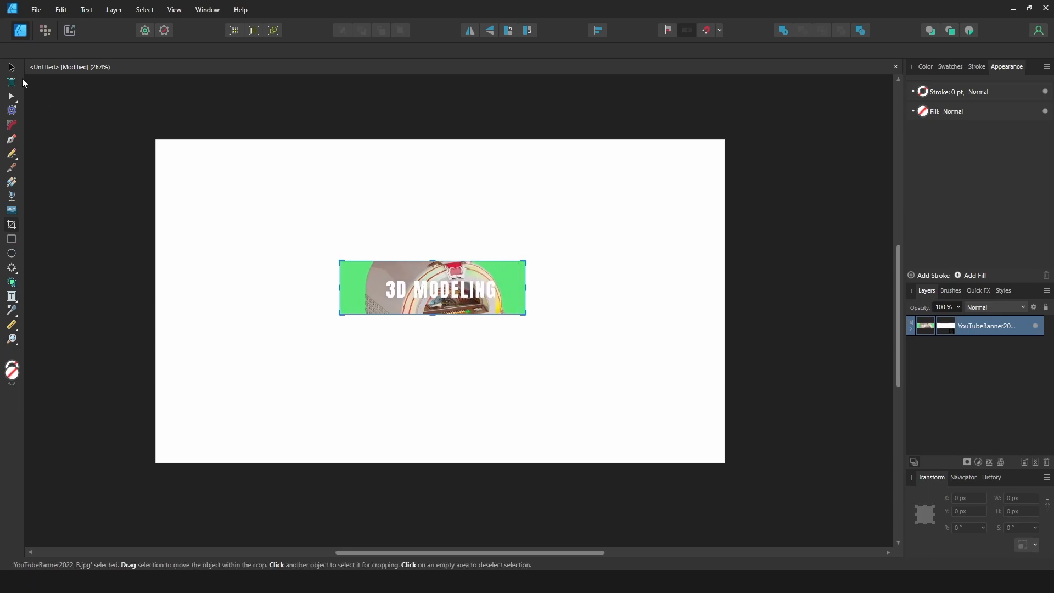
# Step: Select the cropped banner image with the Move tool and delete it
pyautogui.click(12, 69)
pyautogui.click(203, 254)
pyautogui.click(434, 295)
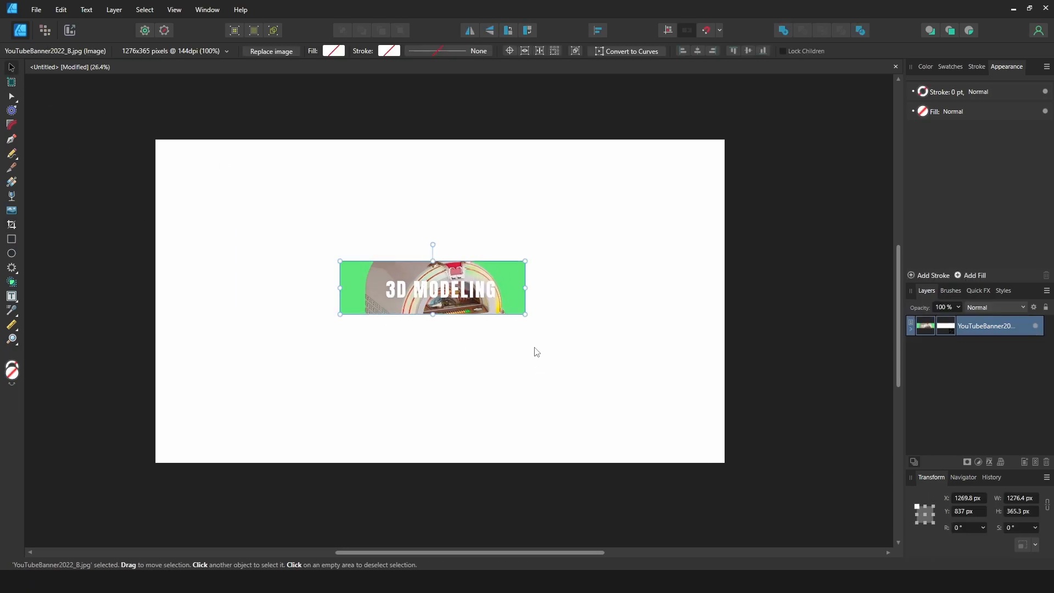
pyautogui.press('Delete')
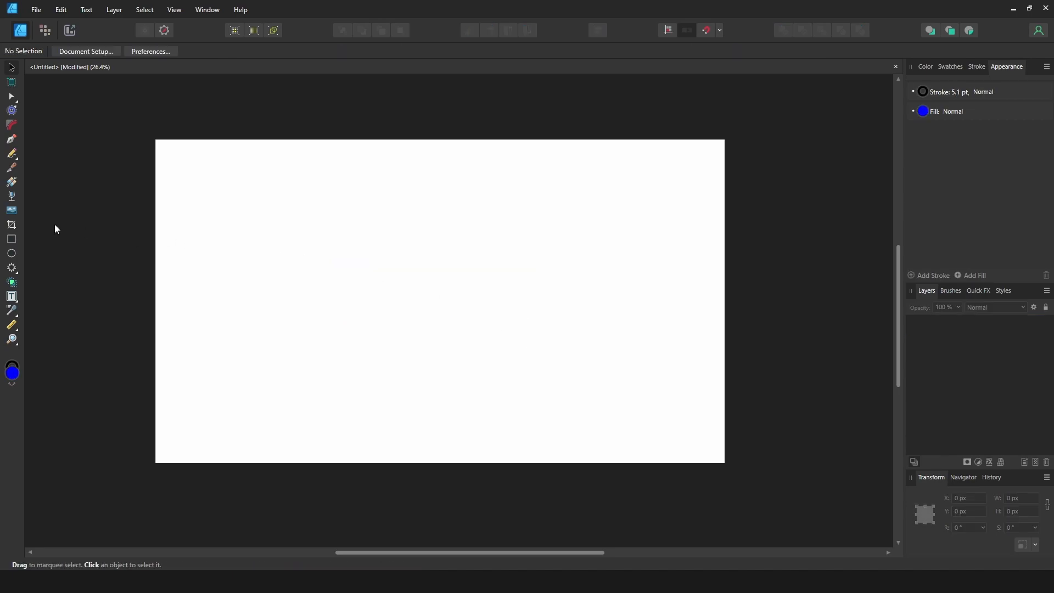
# Step: Draw a wide rectangle and an ellipse about 1642 × 798 px overlapping its lower-right part
pyautogui.click(12, 239)
pyautogui.moveTo(218, 226)
pyautogui.mouseDown()
pyautogui.moveTo(379, 344)
pyautogui.moveTo(520, 333)
pyautogui.mouseUp()
pyautogui.press('e')
pyautogui.moveTo(369, 389)
pyautogui.mouseDown()
pyautogui.moveTo(588, 326)
pyautogui.moveTo(608, 274)
pyautogui.mouseUp()
# Step: Draw a rounded rectangle about 1048 × 1018 px over the ellipse and a rectangle about 832 × 730 px over the wide rectangle's left end
pyautogui.press('m')
pyautogui.moveTo(611, 191); pyautogui.dragTo(459, 338)
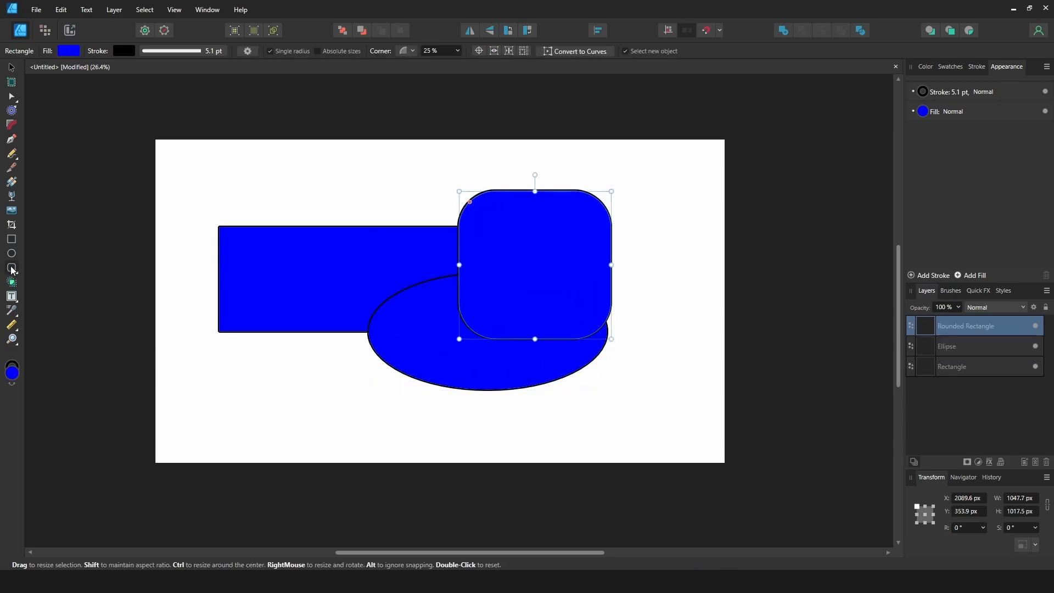
pyautogui.press('m')
pyautogui.moveTo(213, 197); pyautogui.dragTo(335, 303)
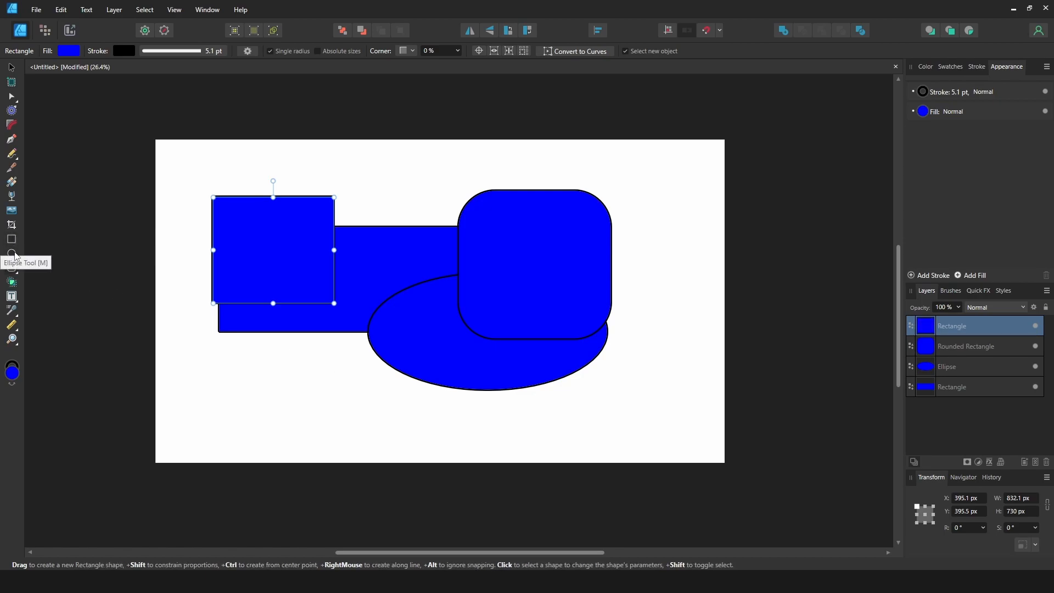
# Step: Draw a star about 681 × 749 px over the smaller rectangle and a double-headed arrow about 1959 × 291 px across the shapes
pyautogui.click(11, 268)
pyautogui.click(56, 340)
pyautogui.moveTo(191, 213); pyautogui.dragTo(291, 321)
pyautogui.click(12, 270)
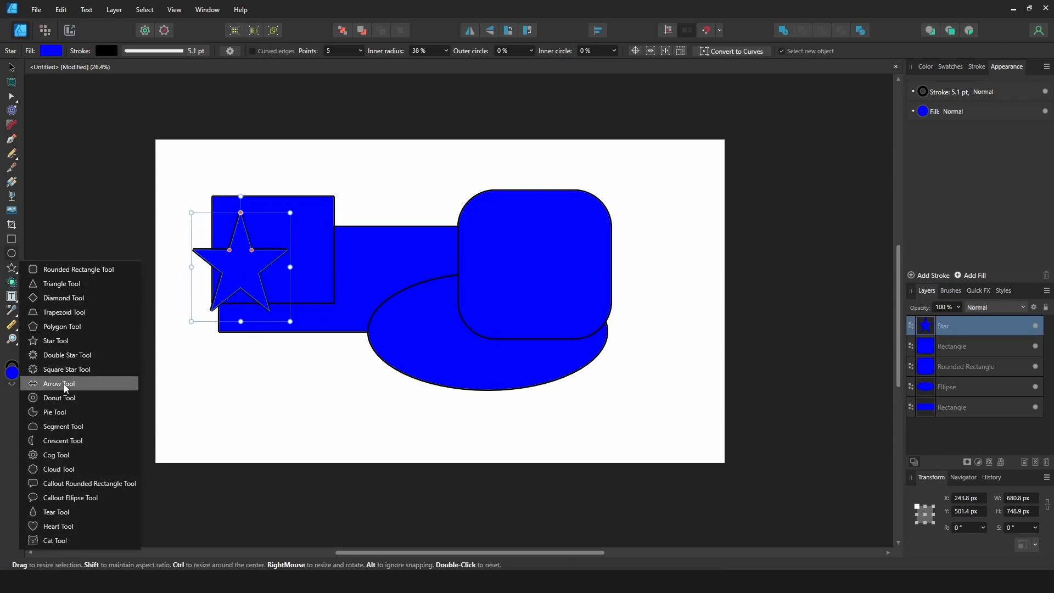
pyautogui.click(65, 383)
pyautogui.moveTo(513, 208); pyautogui.dragTo(229, 250)
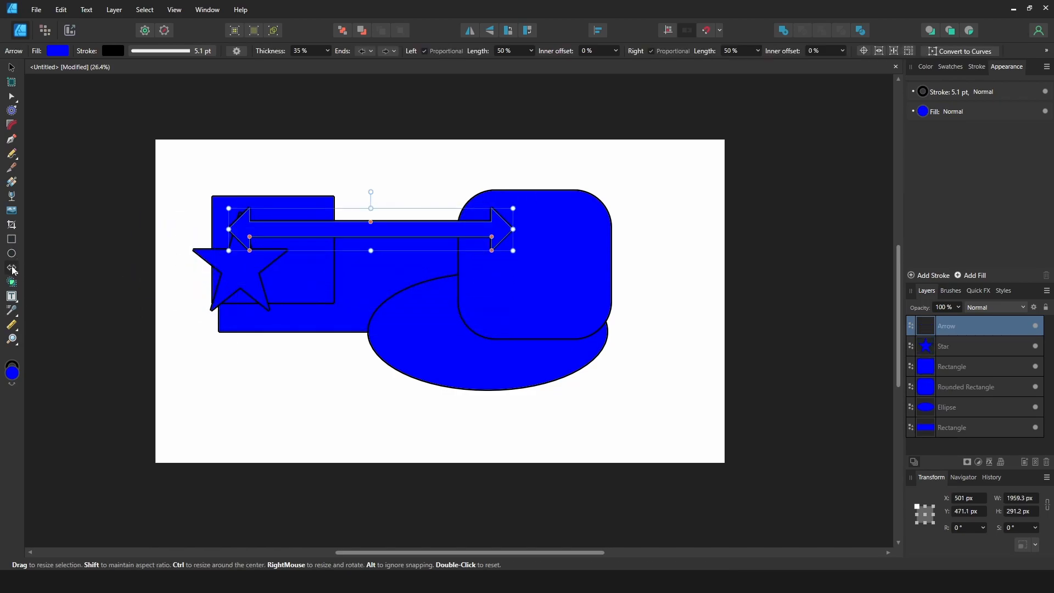
# Step: Draw a cat shape about 2118 × 1899 px over the other shapes with the Cat tool
pyautogui.click(12, 269)
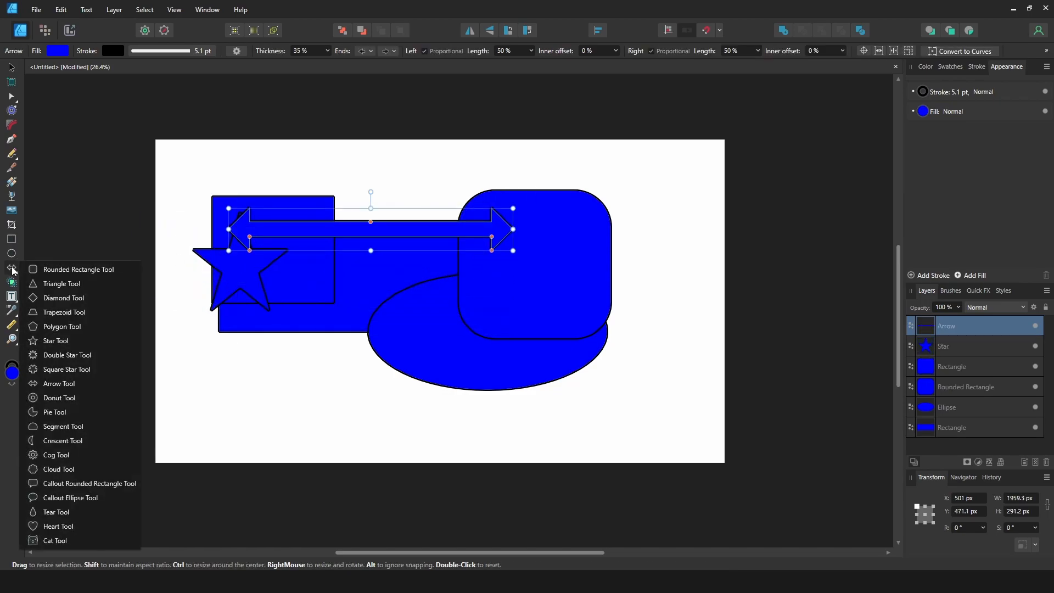
pyautogui.click(65, 540)
pyautogui.moveTo(315, 421); pyautogui.dragTo(622, 146)
# Step: Fill the cat with bright green and move it to about X 766 px, Y 184 px
pyautogui.click(55, 51)
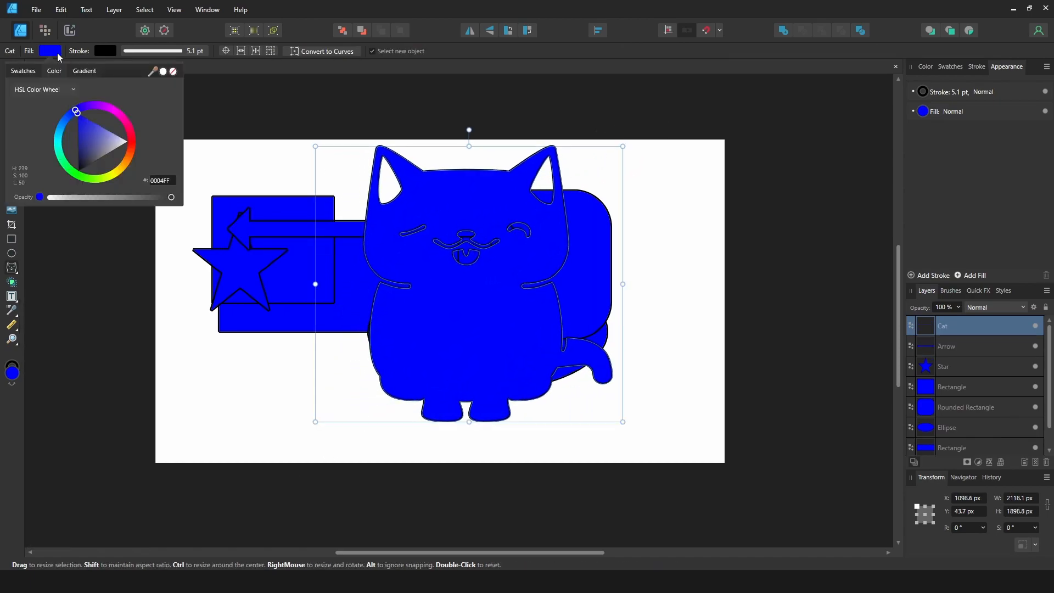
pyautogui.click(92, 181)
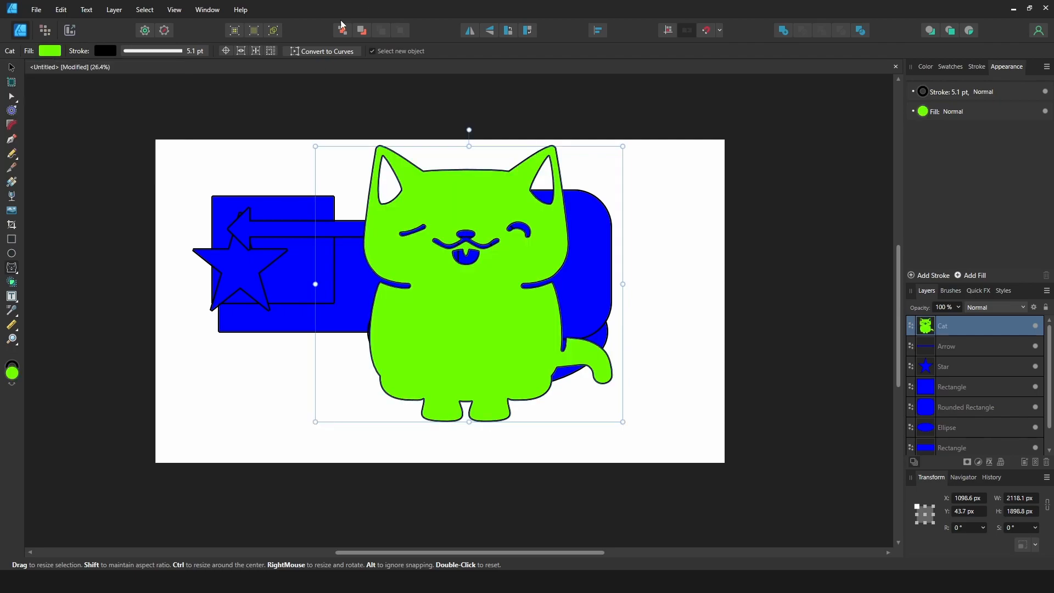
pyautogui.press('v')
pyautogui.moveTo(421, 347); pyautogui.dragTo(372, 368)
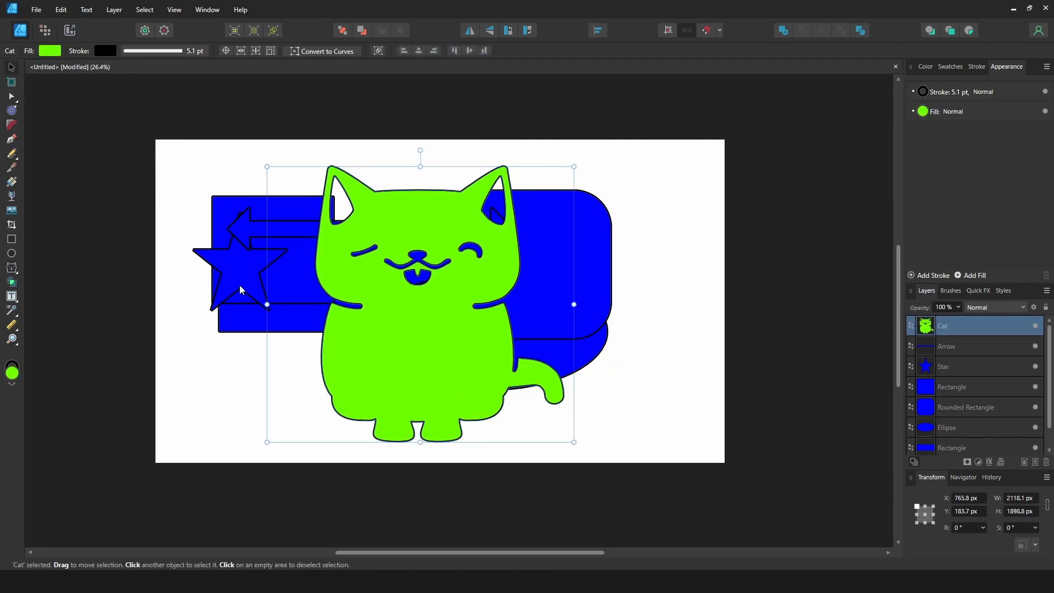
# Step: Delete all the blue shapes around the cat, including the ellipse behind it, and the cat itself
pyautogui.click(240, 286)
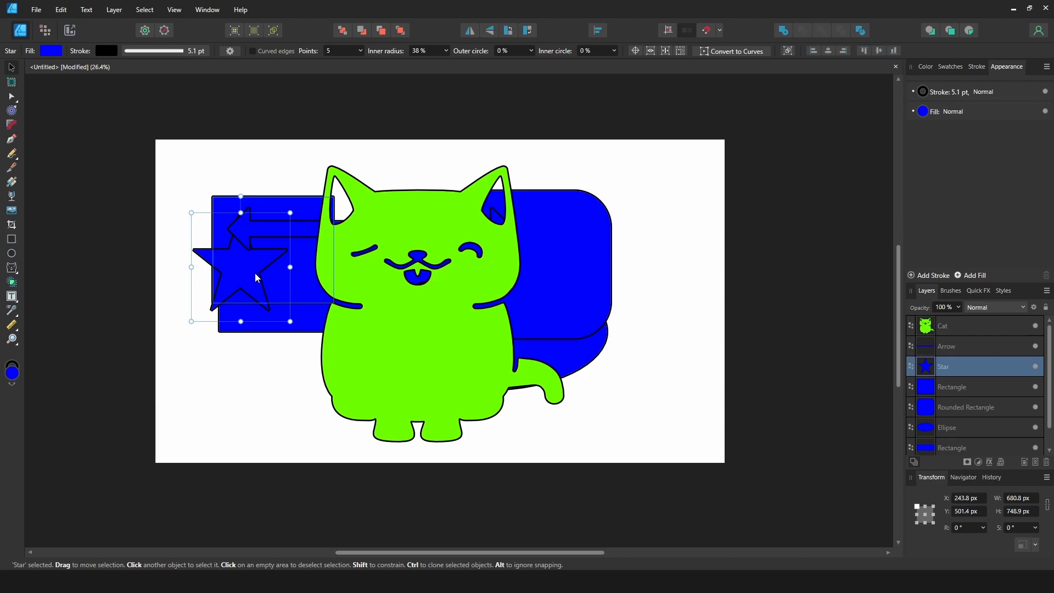
pyautogui.press('Delete')
pyautogui.click(255, 231)
pyautogui.press('Delete')
pyautogui.press('Delete')
pyautogui.press('Delete')
pyautogui.press('Delete')
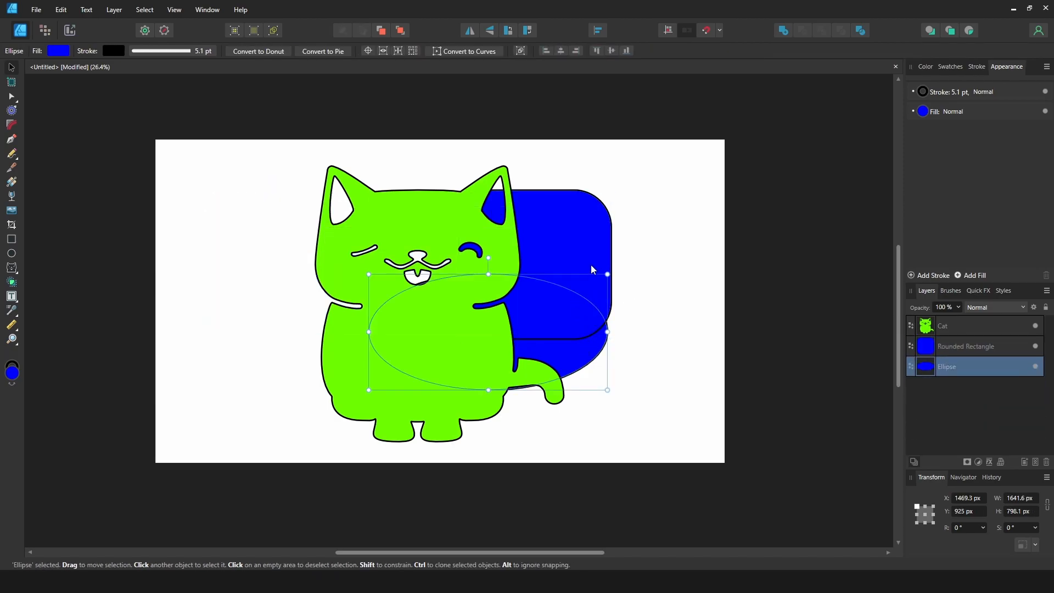
pyautogui.click(574, 229)
pyautogui.press('Delete')
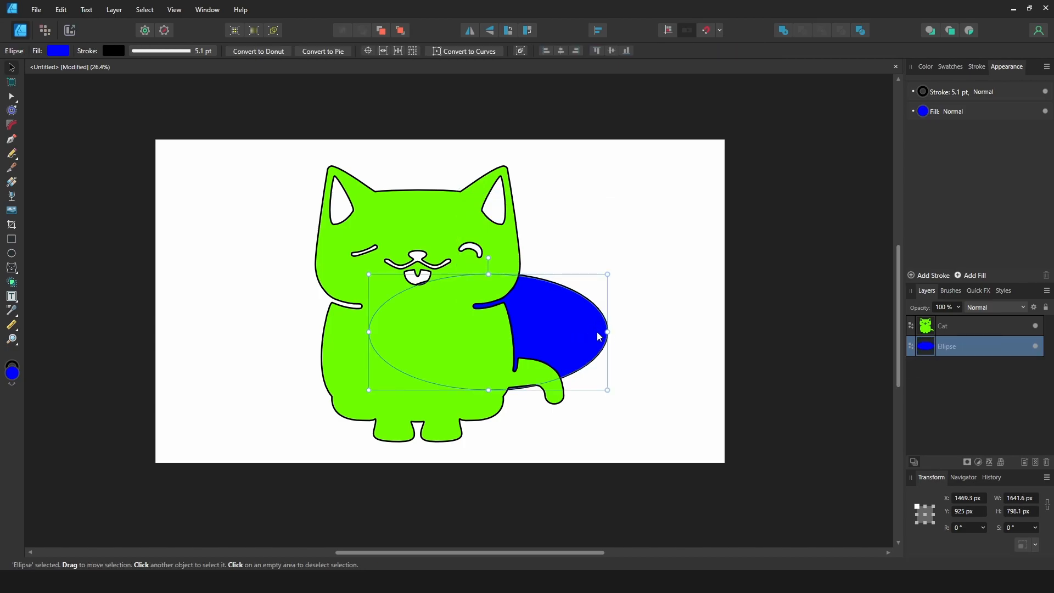
pyautogui.press('Delete')
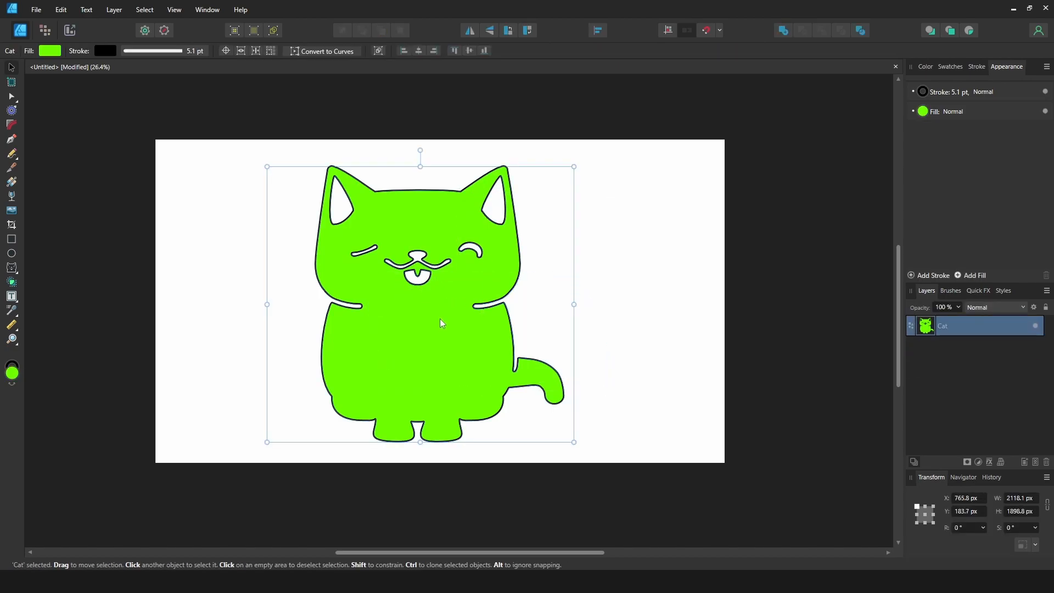
pyautogui.press('Delete')
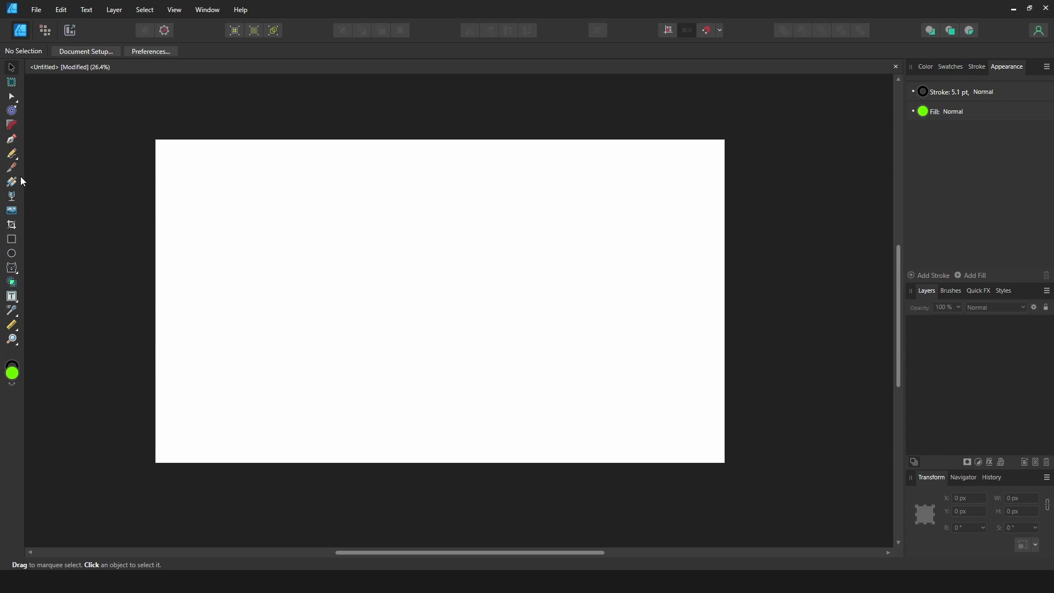
# Step: Draw two overlapping green rectangles, about 1415 × 1010 px and about 1441 × 999 px, the second lower and to the right
pyautogui.click(15, 242)
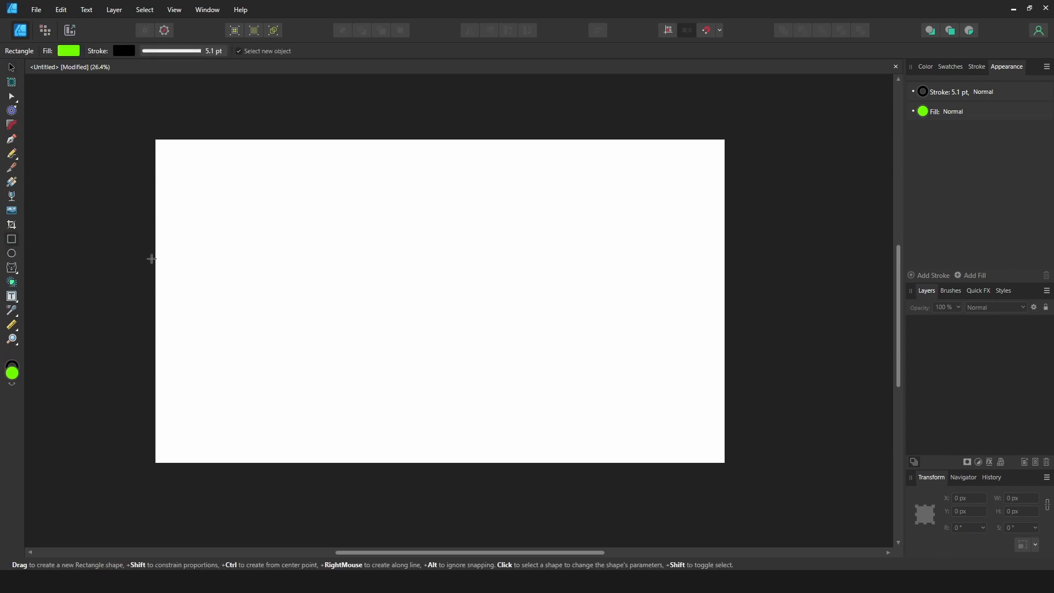
pyautogui.moveTo(236, 192); pyautogui.dragTo(443, 341)
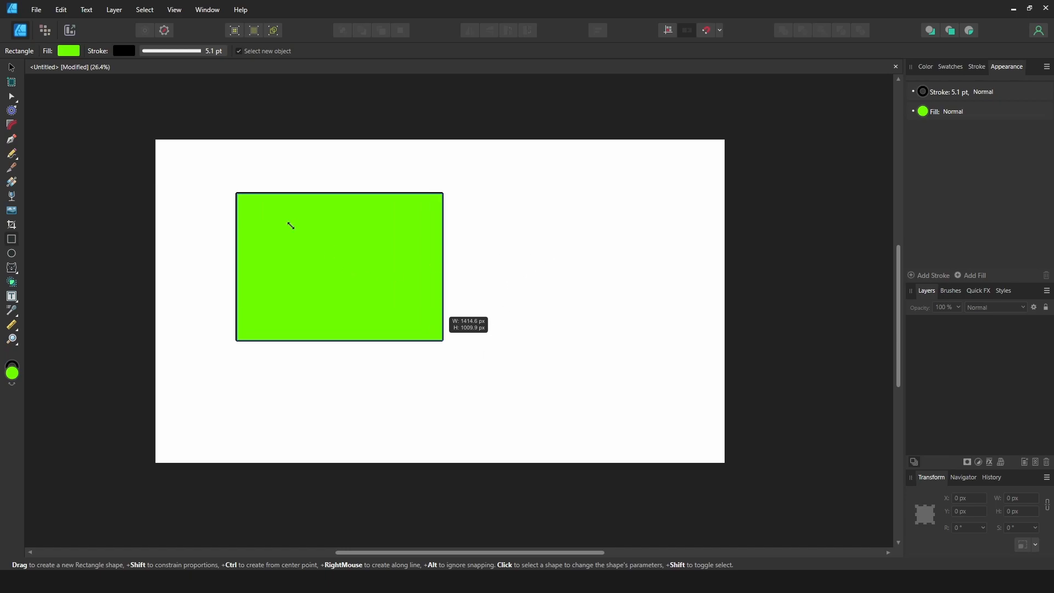
pyautogui.moveTo(561, 258); pyautogui.dragTo(351, 404)
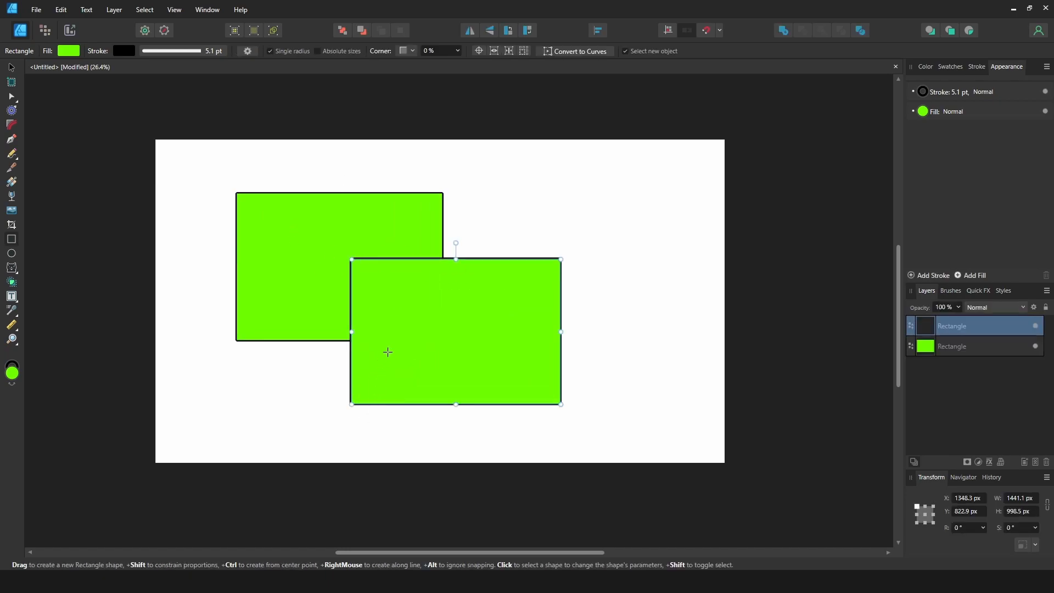
# Step: Try subtracting the front green rectangle from the one behind it, and undo the subtraction
pyautogui.press('v')
pyautogui.moveTo(159, 171); pyautogui.dragTo(497, 326)
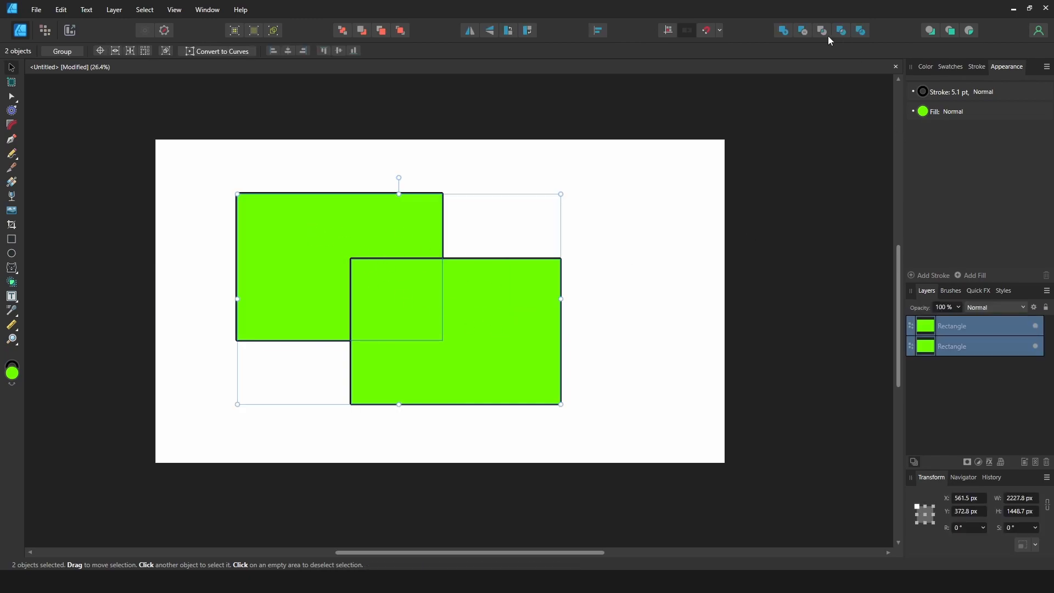
pyautogui.click(803, 32)
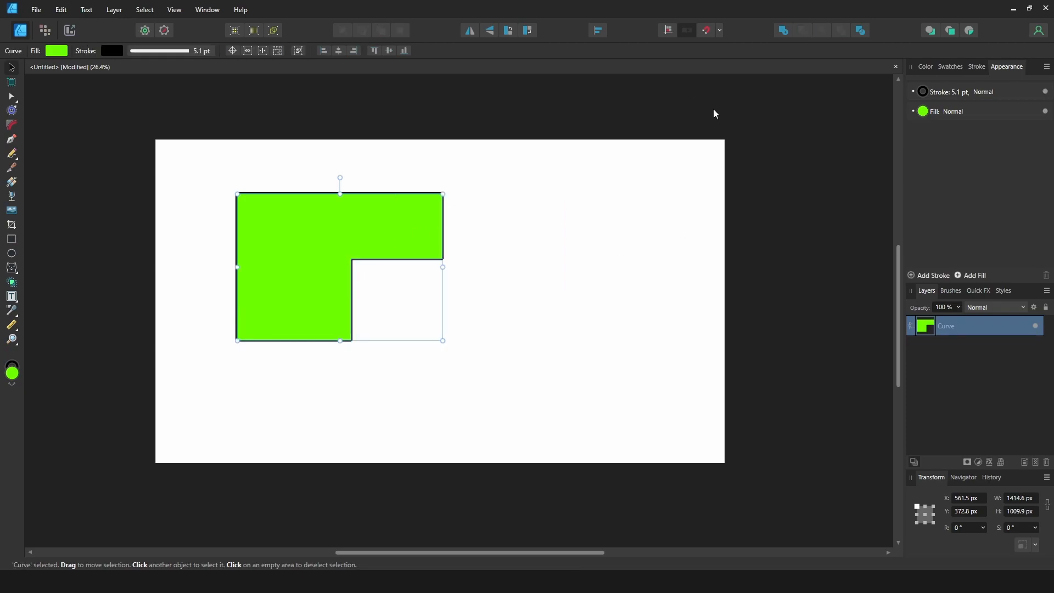
pyautogui.press('alt')
pyautogui.click(515, 194)
pyautogui.click(366, 242)
pyautogui.hotkey('ctrl', 'z')
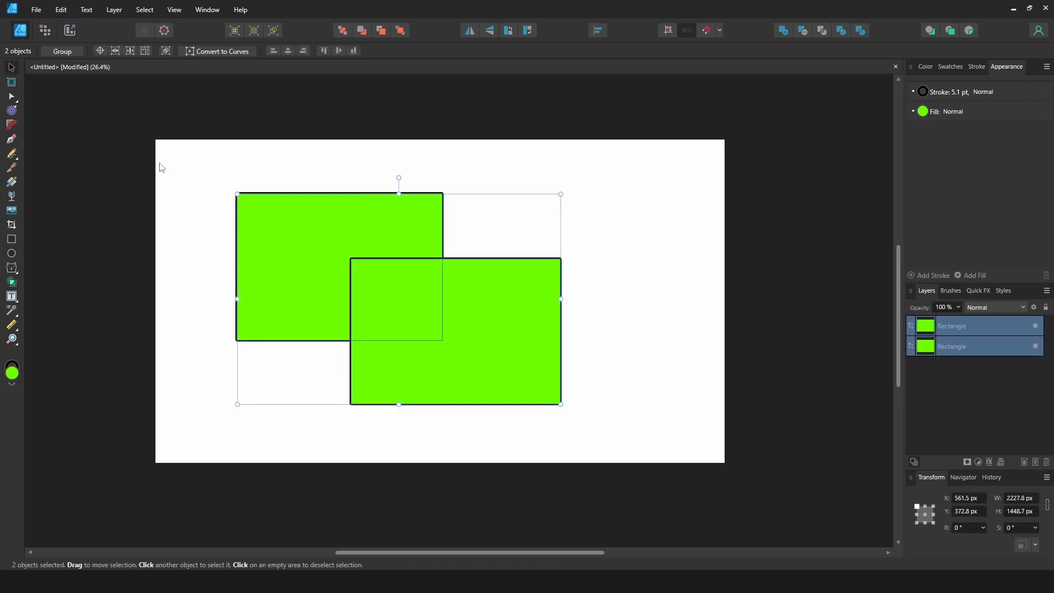
# Step: Select both overlapping green rectangles and activate the Shape Builder tool on them
pyautogui.click(162, 167)
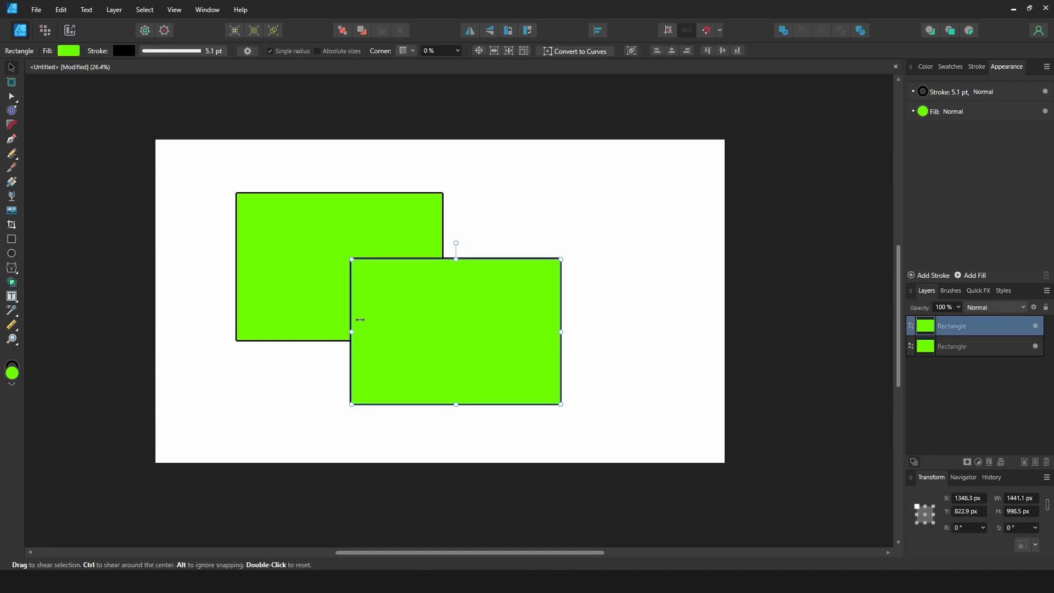
pyautogui.keyDown('shift'); pyautogui.click(282, 294); pyautogui.keyUp('shift')
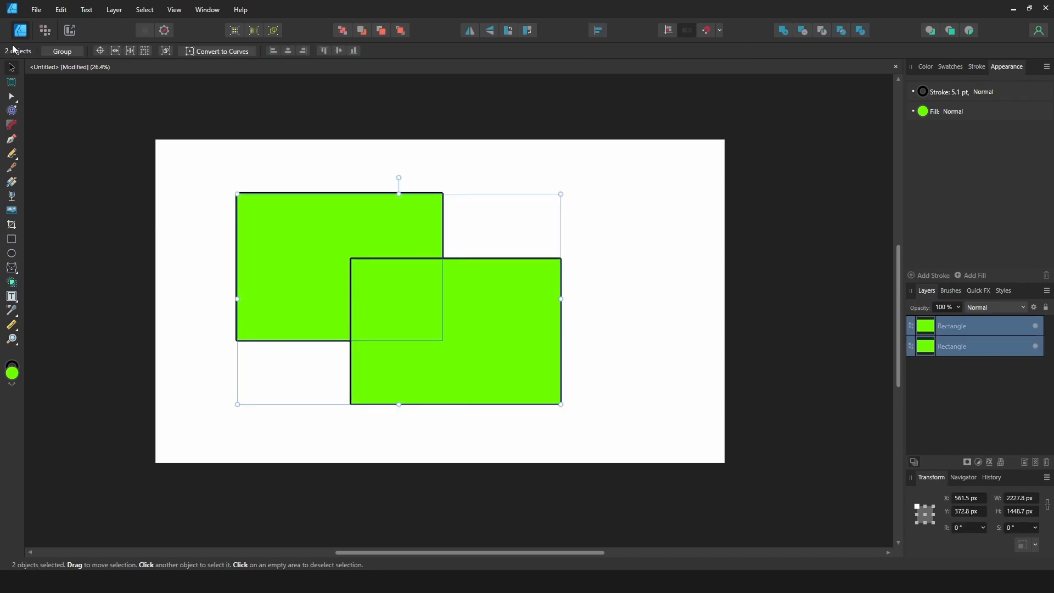
pyautogui.moveTo(167, 156); pyautogui.dragTo(535, 387)
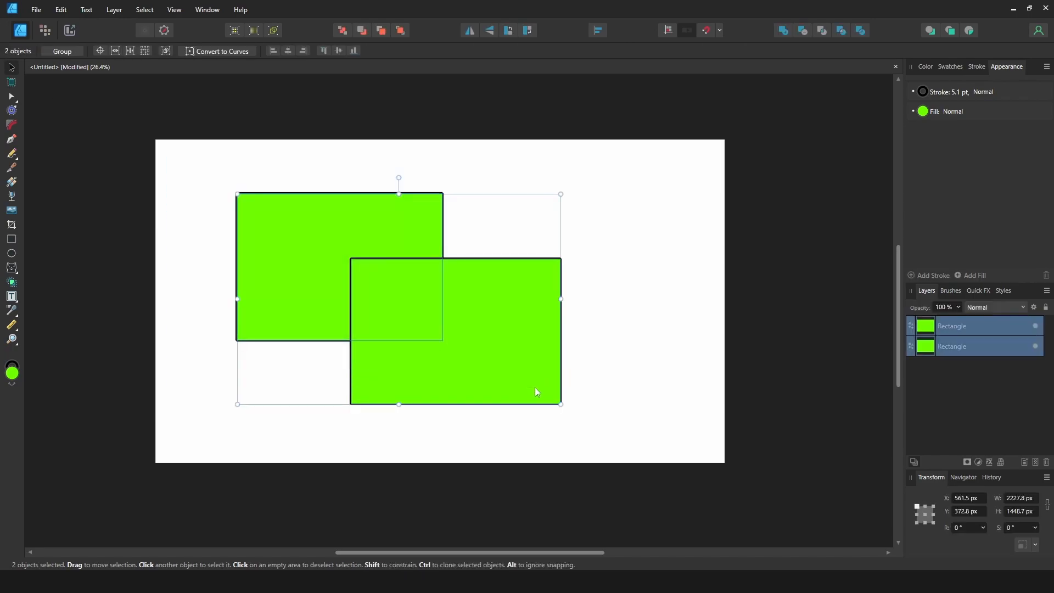
pyautogui.click(13, 282)
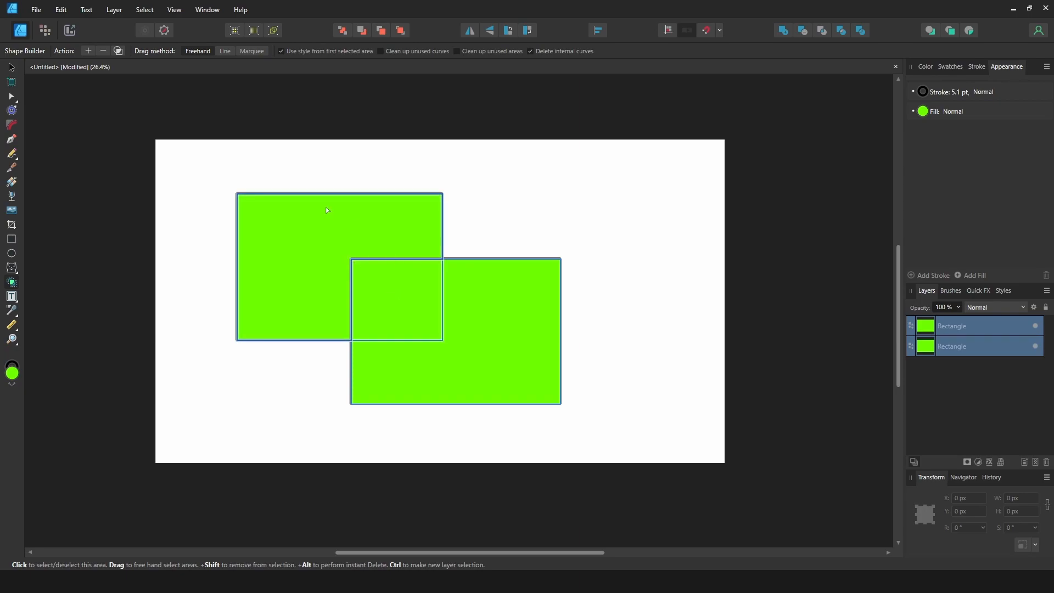
# Step: Merge the two overlapping green rectangles, including their intersection, into one shape with the Shape Builder
pyautogui.click(309, 224)
pyautogui.moveTo(320, 242); pyautogui.dragTo(486, 342)
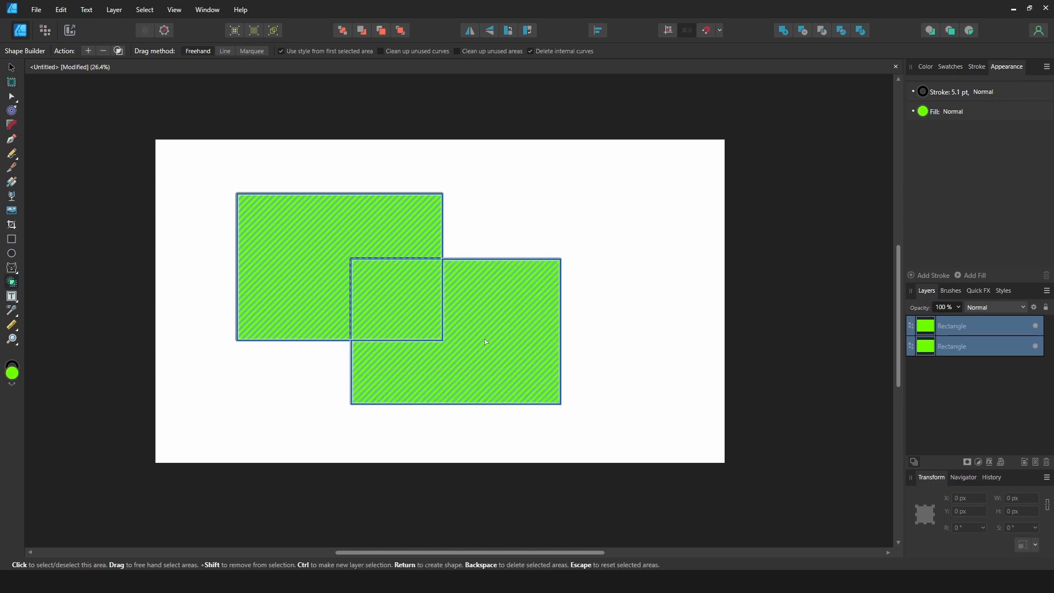
pyautogui.press('Return')
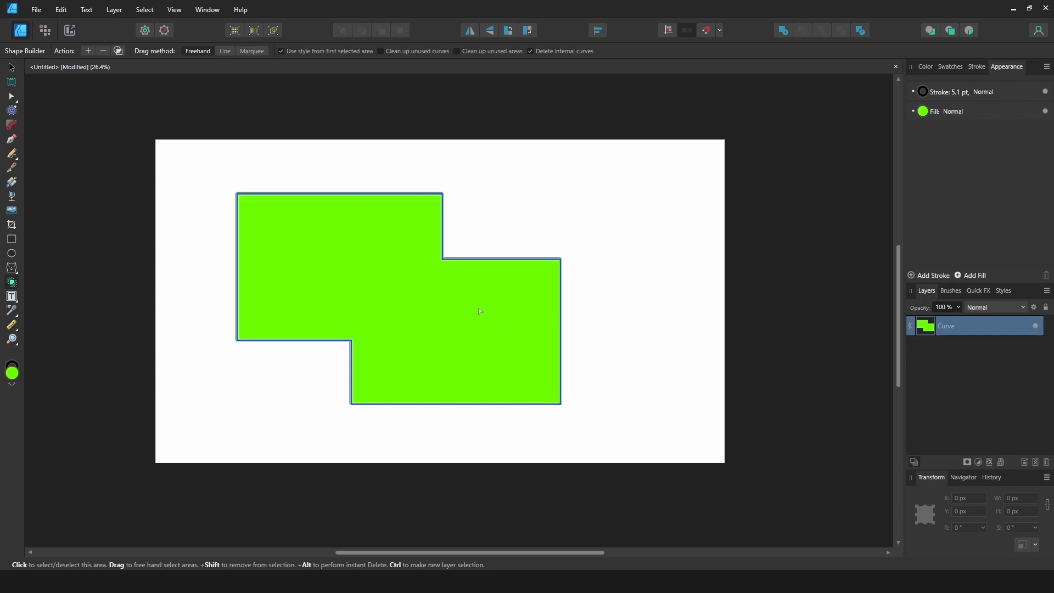
# Step: Draw two upright rectangles overlapping the merged shape, one at its upper right and one about 749 × 1116 px at its lower left
pyautogui.press('m')
pyautogui.moveTo(582, 180); pyautogui.dragTo(487, 342)
pyautogui.moveTo(410, 270); pyautogui.dragTo(301, 432)
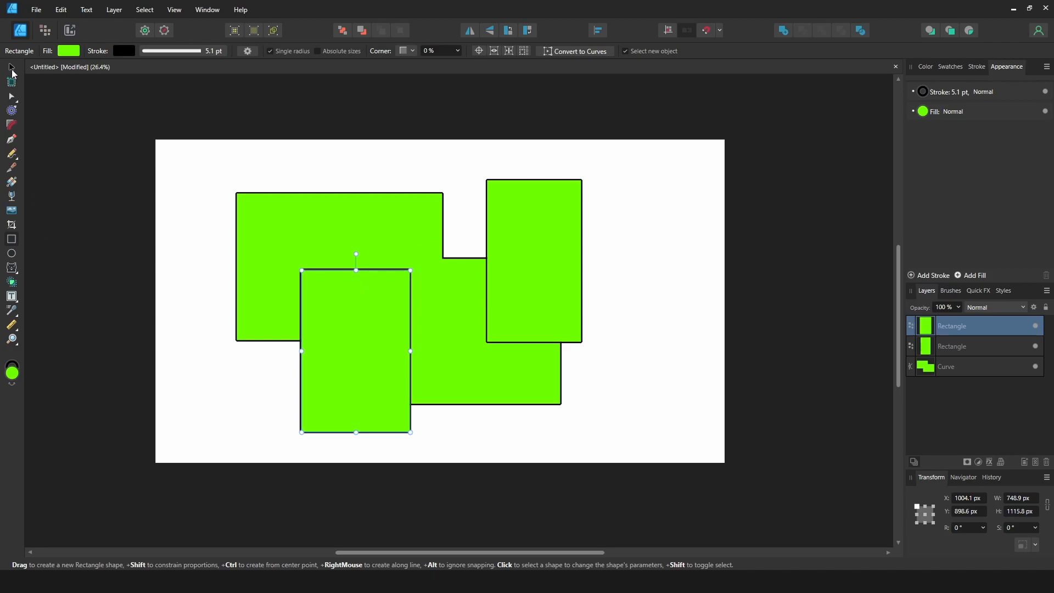
# Step: Select both new upright rectangles, change their fill to blue 0019FF, and clear the selection
pyautogui.press('v')
pyautogui.keyDown('shift'); pyautogui.click(540, 213); pyautogui.keyUp('shift')
pyautogui.keyDown('shift'); pyautogui.click(541, 212); pyautogui.keyUp('shift')
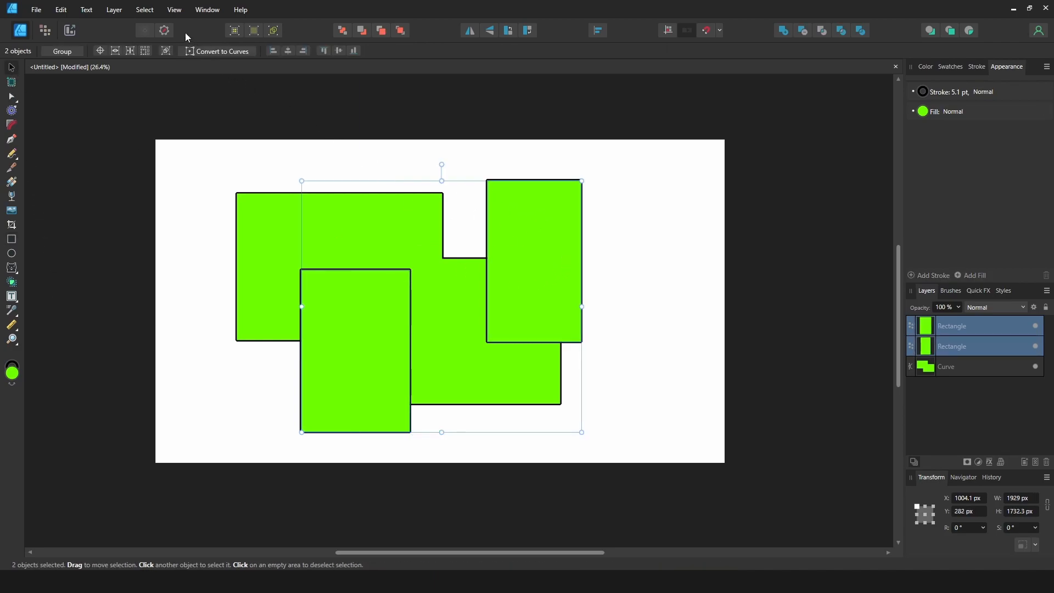
pyautogui.click(922, 114)
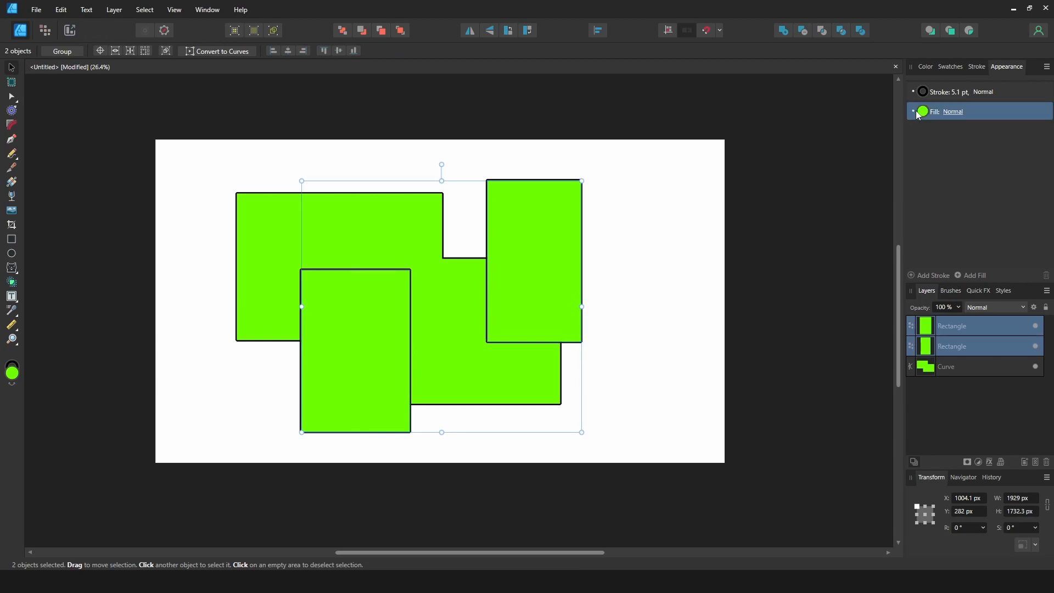
pyautogui.click(923, 115)
pyautogui.click(902, 175)
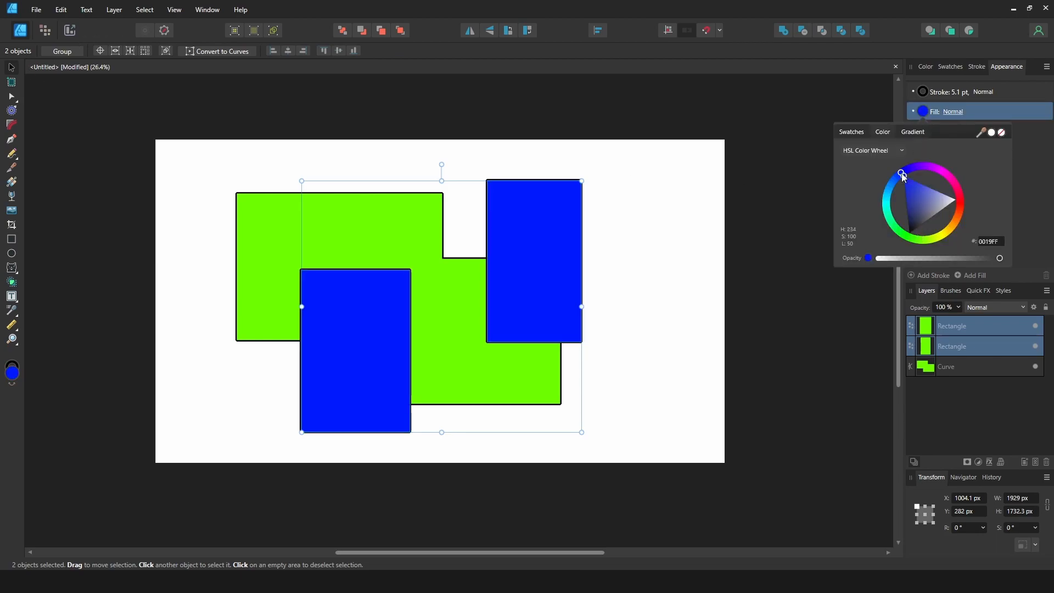
pyautogui.click(63, 108)
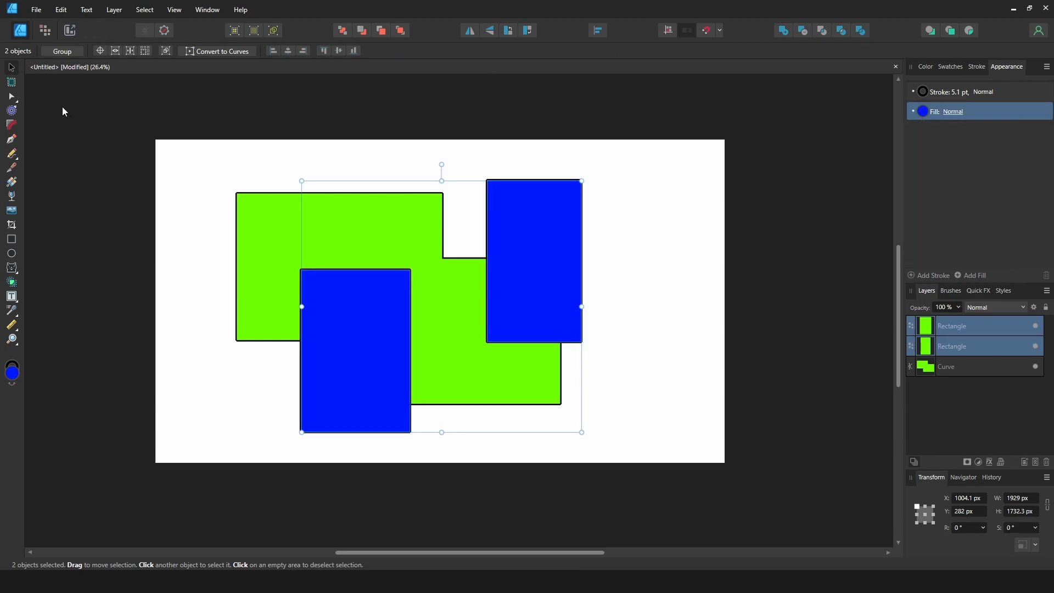
pyautogui.click(122, 136)
# Step: Select both blue rectangles and the green shape, and delete their two overlapping areas with the Shape Builder
pyautogui.click(381, 311)
pyautogui.keyDown('shift'); pyautogui.click(522, 271); pyautogui.keyUp('shift')
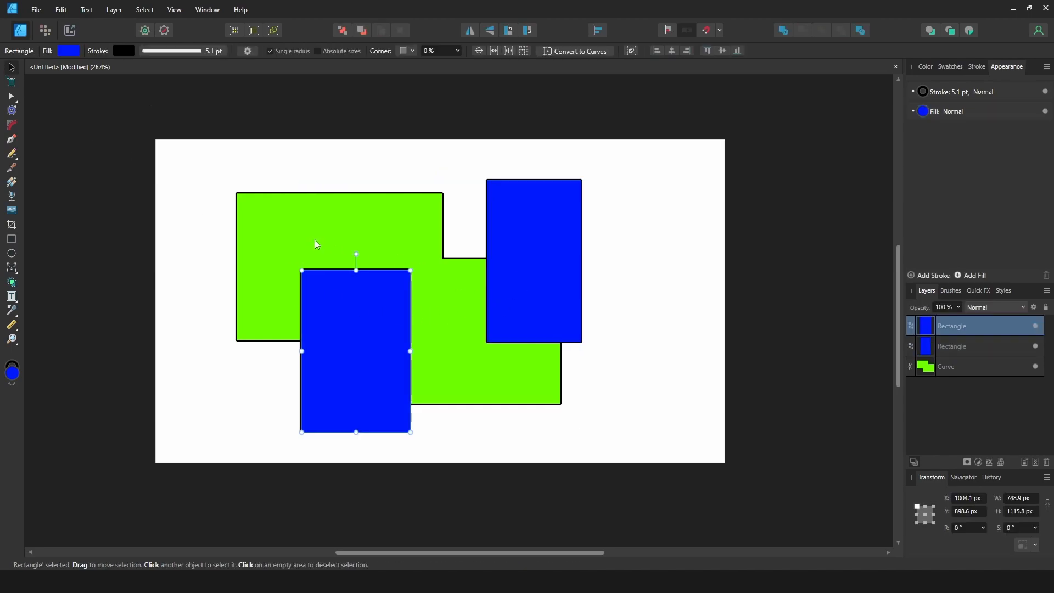
pyautogui.keyDown('shift'); pyautogui.click(286, 216); pyautogui.keyUp('shift')
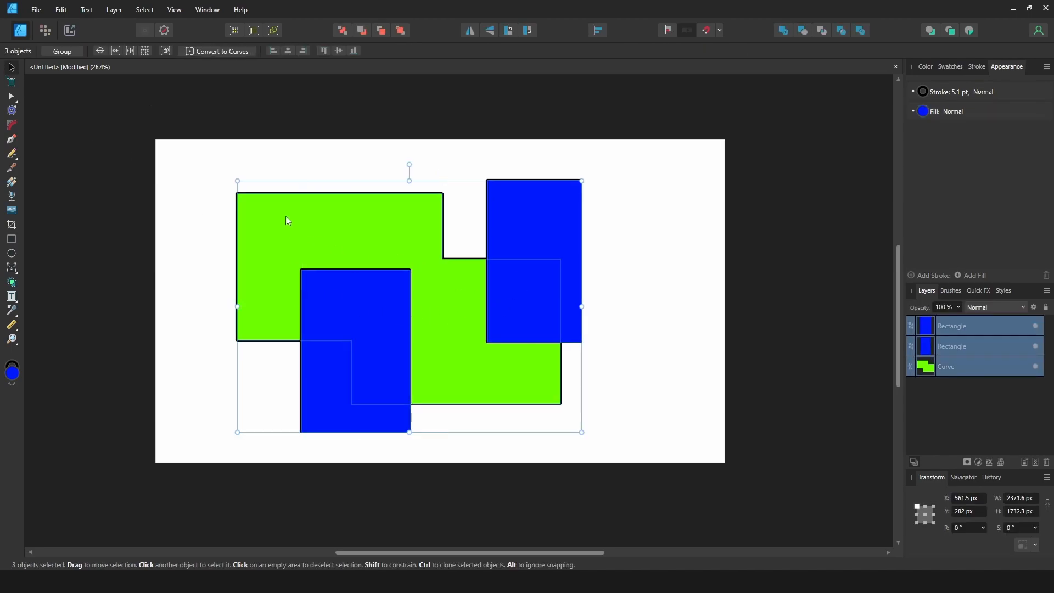
pyautogui.click(11, 283)
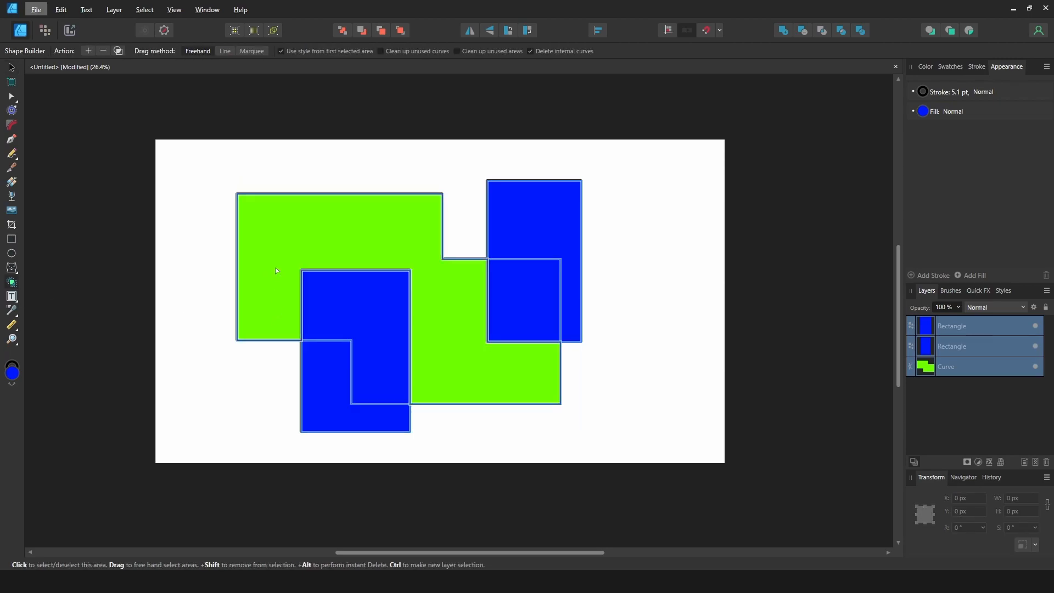
pyautogui.keyDown('alt'); pyautogui.click(368, 313); pyautogui.keyUp('alt')
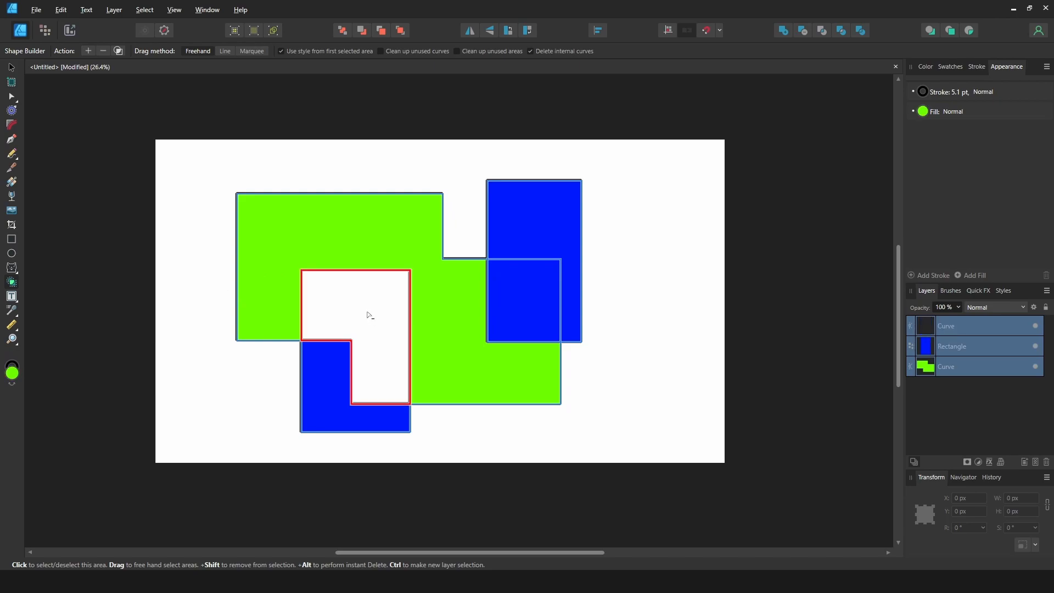
pyautogui.keyDown('alt'); pyautogui.click(509, 299); pyautogui.keyUp('alt')
# Step: Move the two blue pieces and the green shape apart from one another, and deselect everything
pyautogui.click(11, 67)
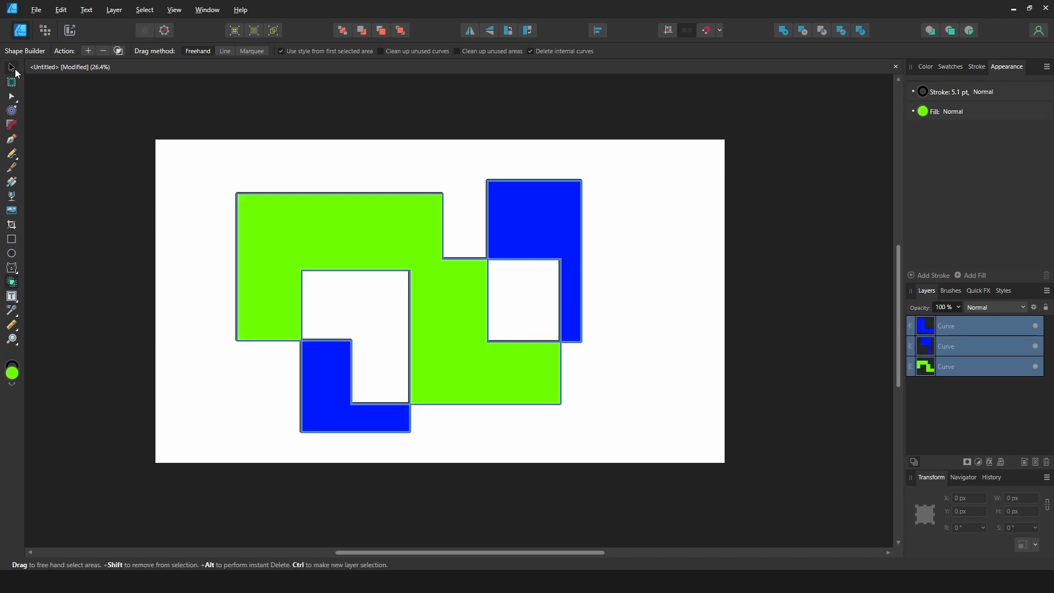
pyautogui.hotkey('ctrl', 'd')
pyautogui.moveTo(536, 240); pyautogui.dragTo(579, 225)
pyautogui.moveTo(337, 371); pyautogui.dragTo(305, 384)
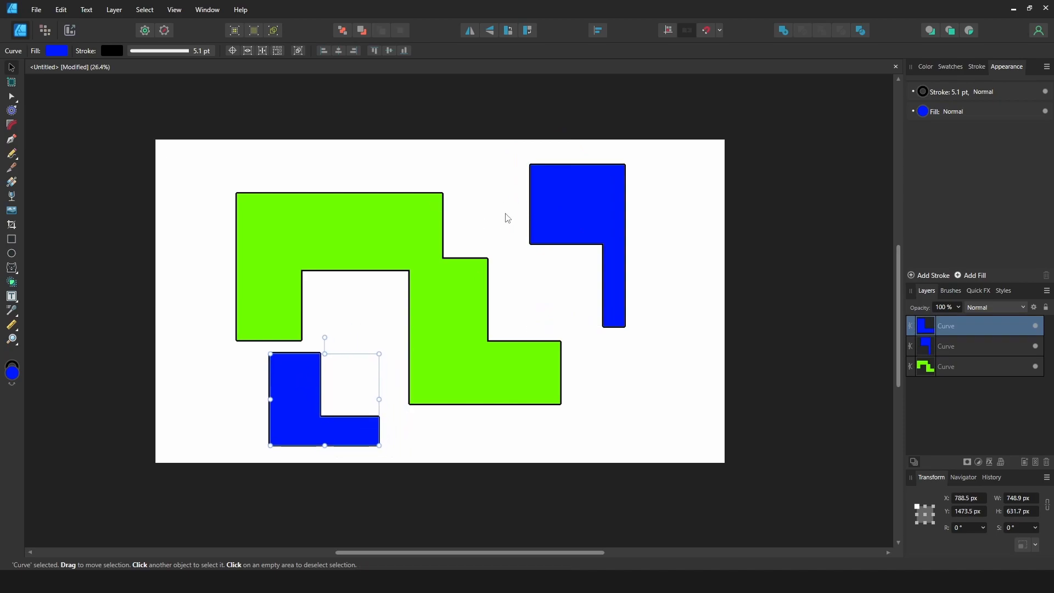
pyautogui.moveTo(374, 235); pyautogui.dragTo(370, 220)
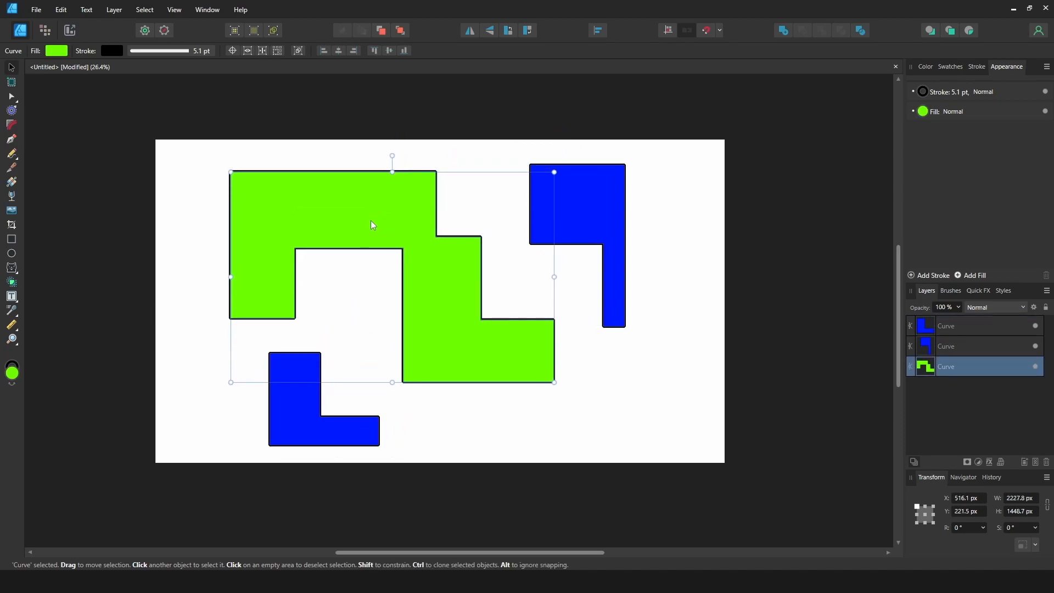
pyautogui.click(337, 155)
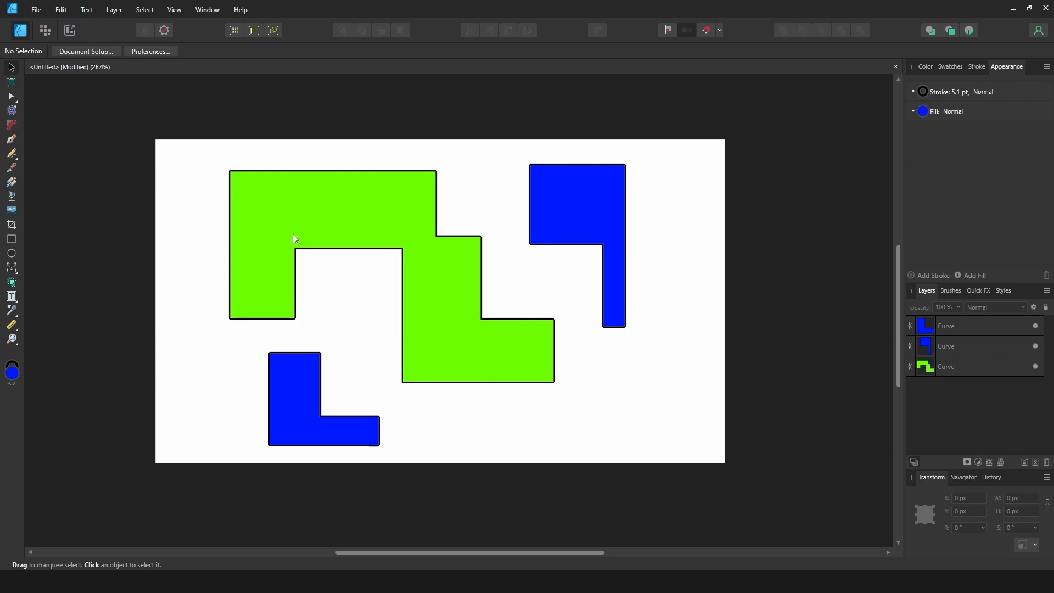
# Step: Delete the green shape and both blue pieces to empty the page
pyautogui.click(313, 224)
pyautogui.press('Delete')
pyautogui.press('Delete')
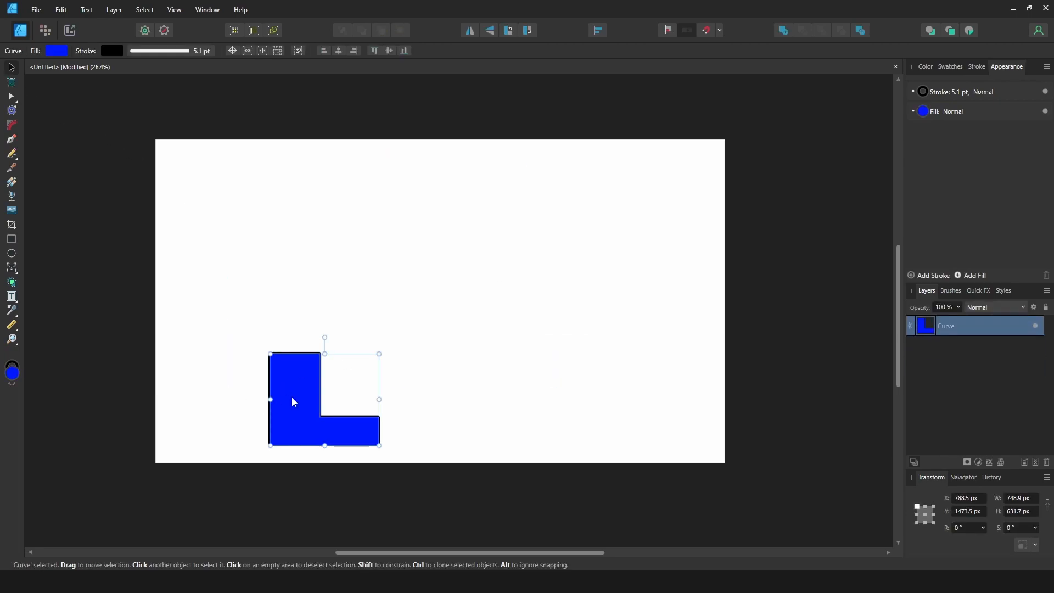
pyautogui.press('Delete')
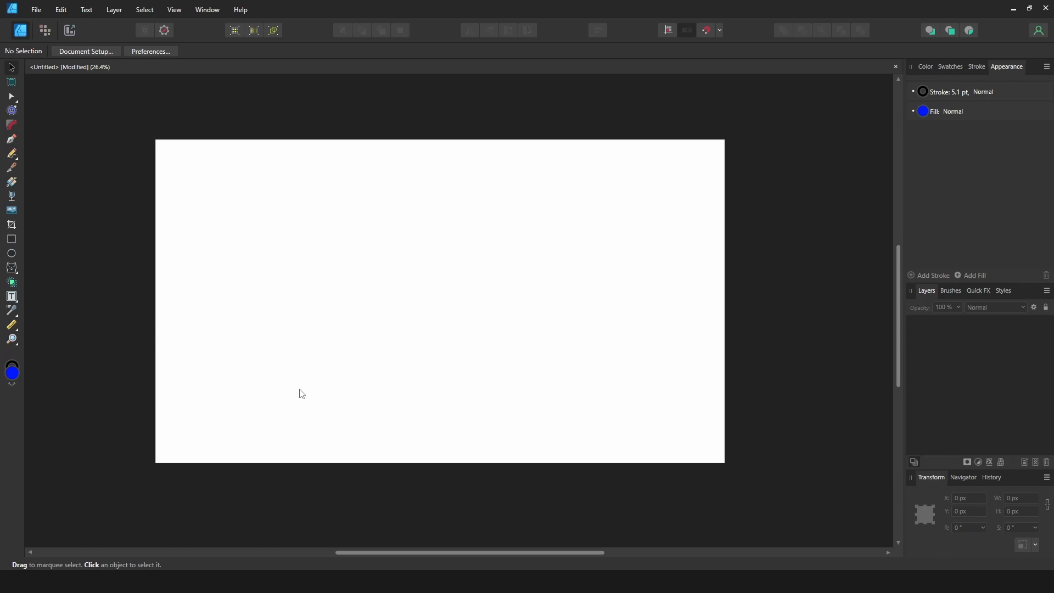
# Step: Add artistic text reading "TEXT" in the upper left of the page and set its size to 222 pt
pyautogui.click(15, 298)
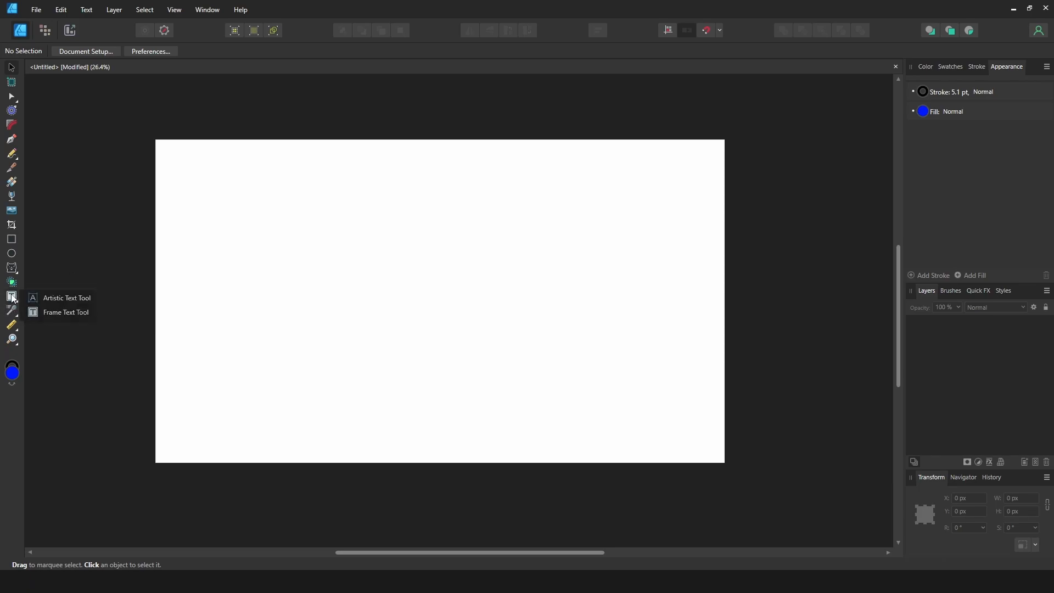
pyautogui.click(57, 298)
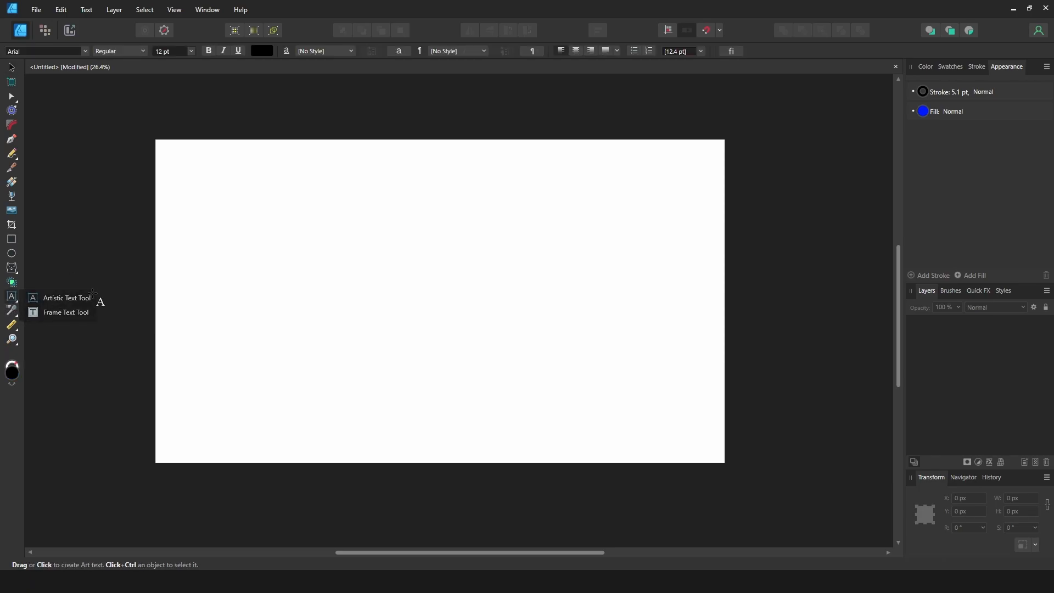
pyautogui.click(217, 212)
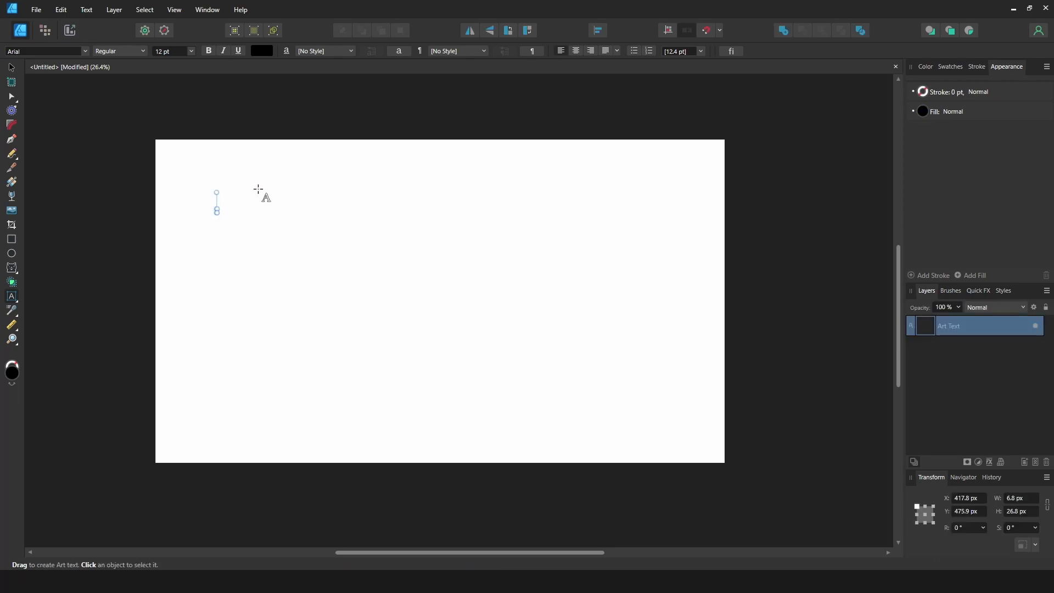
pyautogui.write('TE')
pyautogui.press('Escape')
pyautogui.click(179, 51)
pyautogui.write('222')
pyautogui.press('Return')
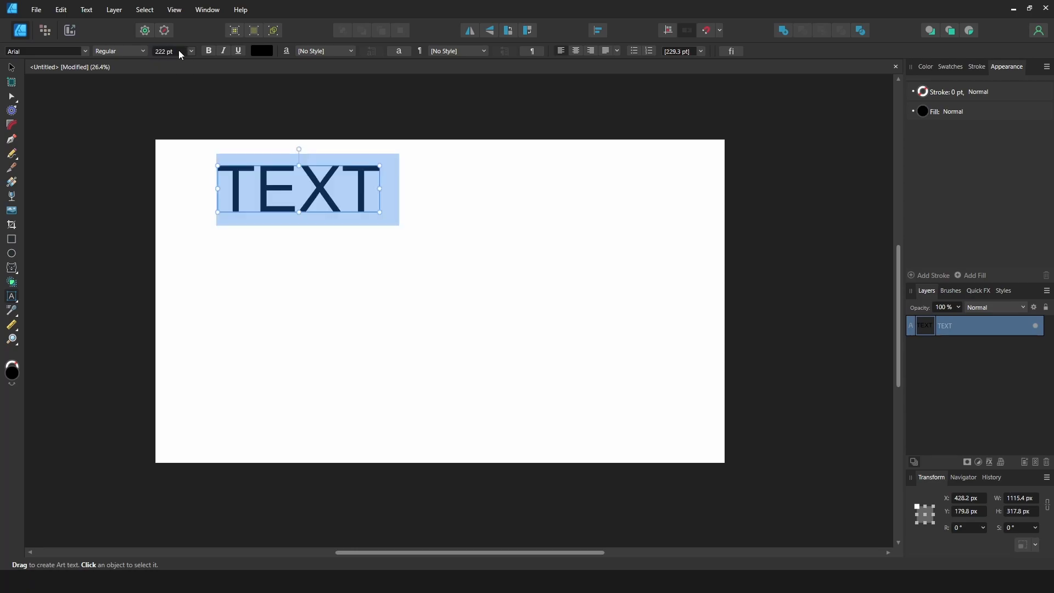
# Step: Move the "TEXT" object to the middle of the page and set its font to Adobe Jenson Pro, Semibold Display
pyautogui.click(12, 68)
pyautogui.moveTo(240, 187); pyautogui.dragTo(373, 278)
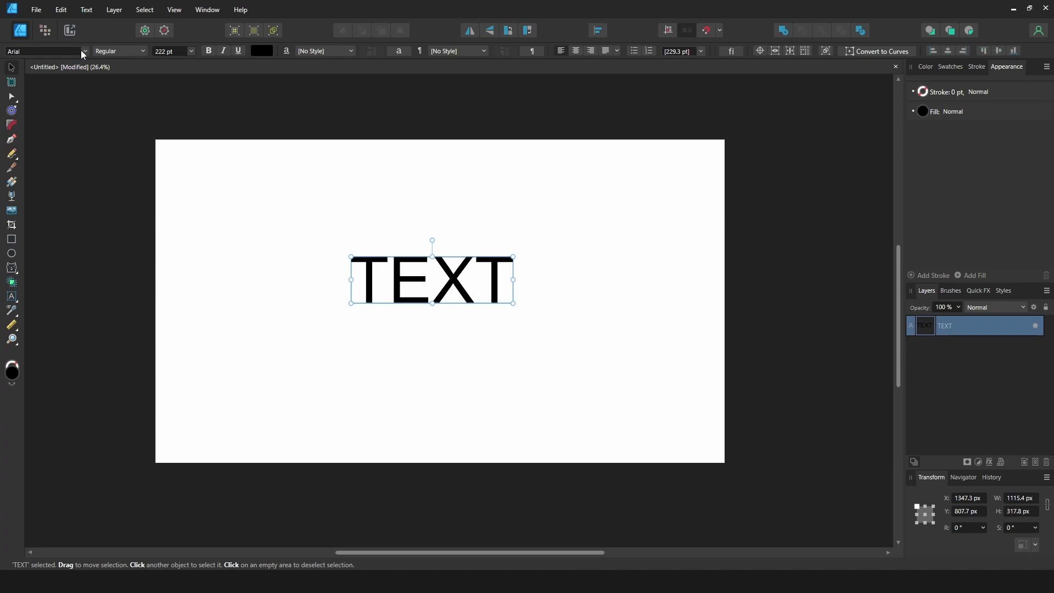
pyautogui.click(83, 51)
pyautogui.click(32, 116)
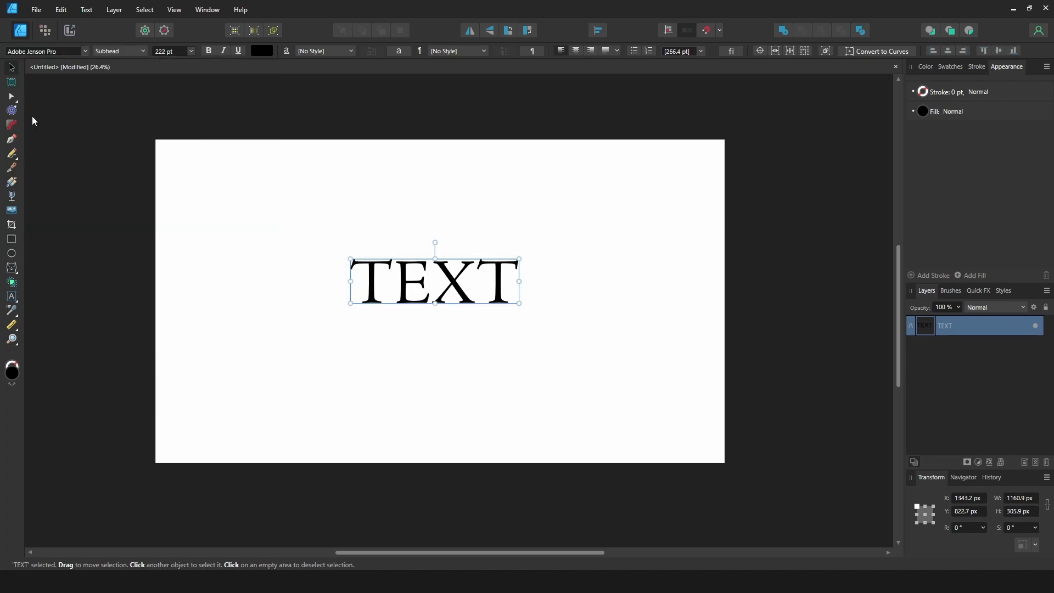
pyautogui.click(142, 50)
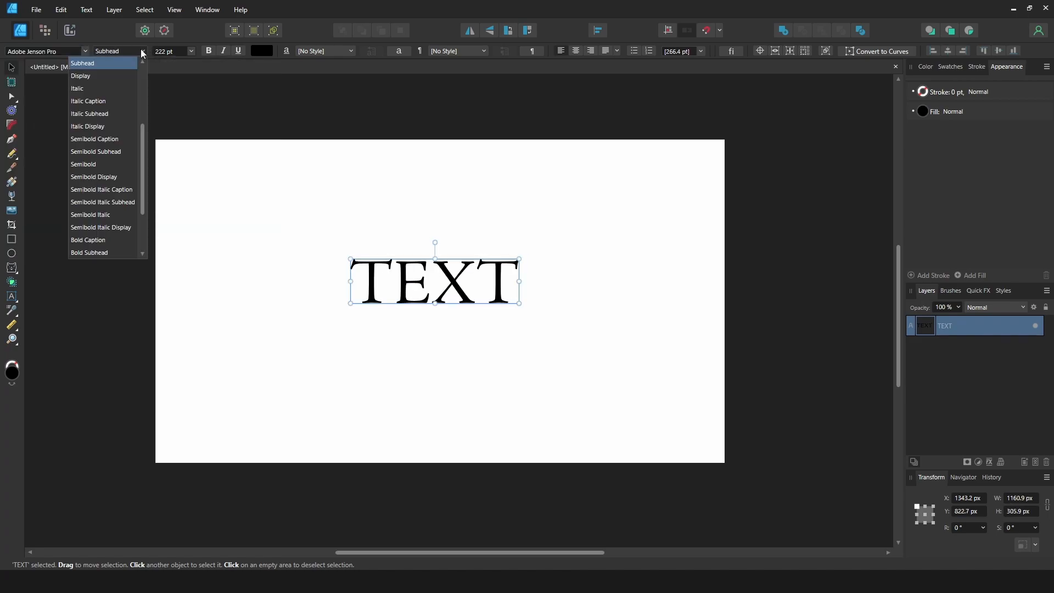
pyautogui.click(93, 176)
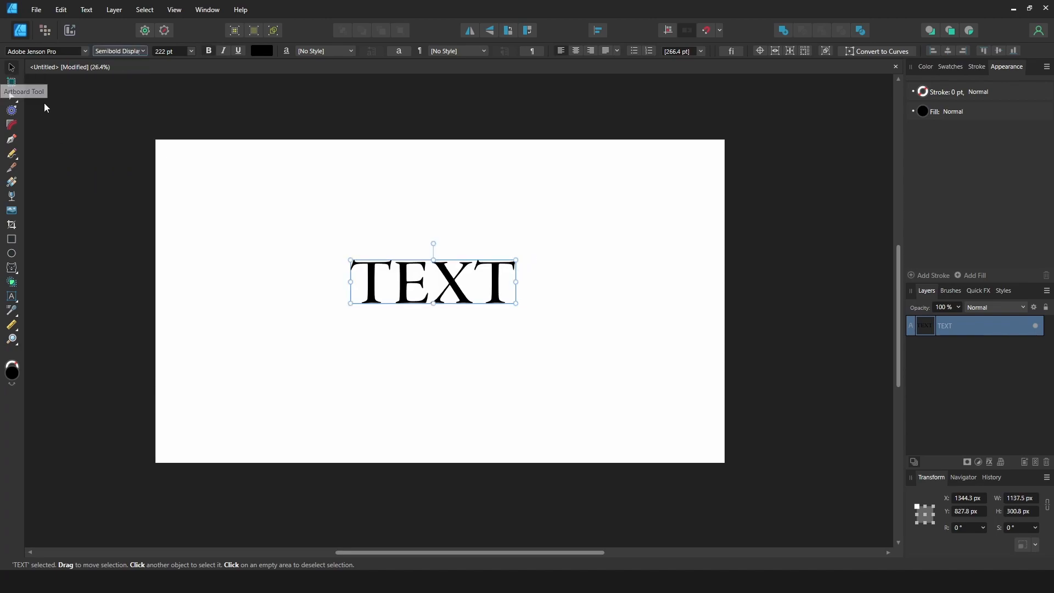
# Step: Shift the "TEXT" object slightly up and to the left, and deselect it
pyautogui.click(429, 316)
pyautogui.click(442, 286)
pyautogui.moveTo(452, 289); pyautogui.dragTo(467, 266)
pyautogui.click(260, 224)
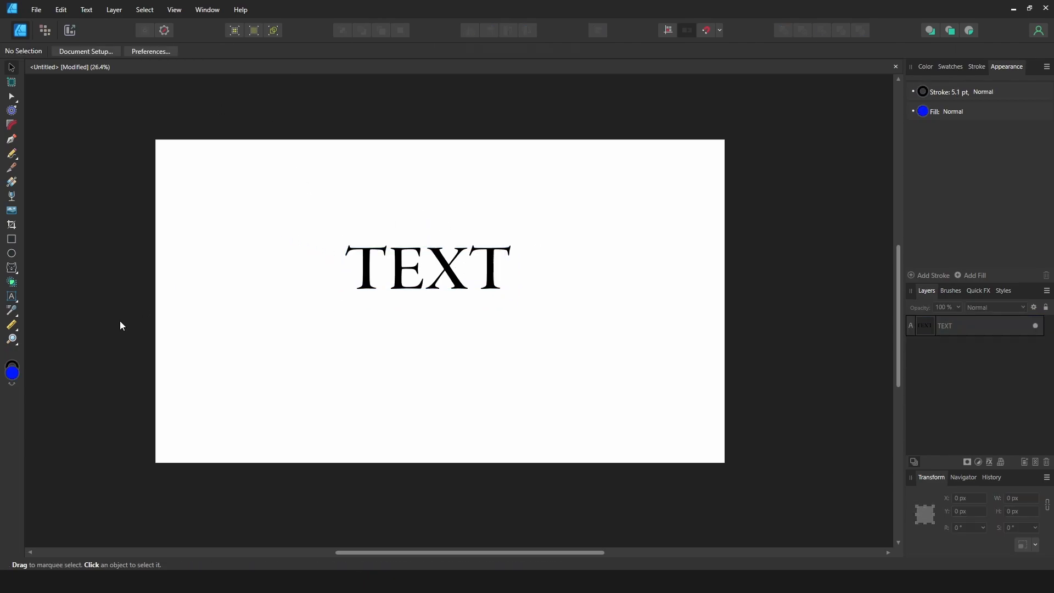
# Step: Add a second artistic text above "TEXT" reading "HELLO WORLD", correcting any typing mistake
pyautogui.click(11, 297)
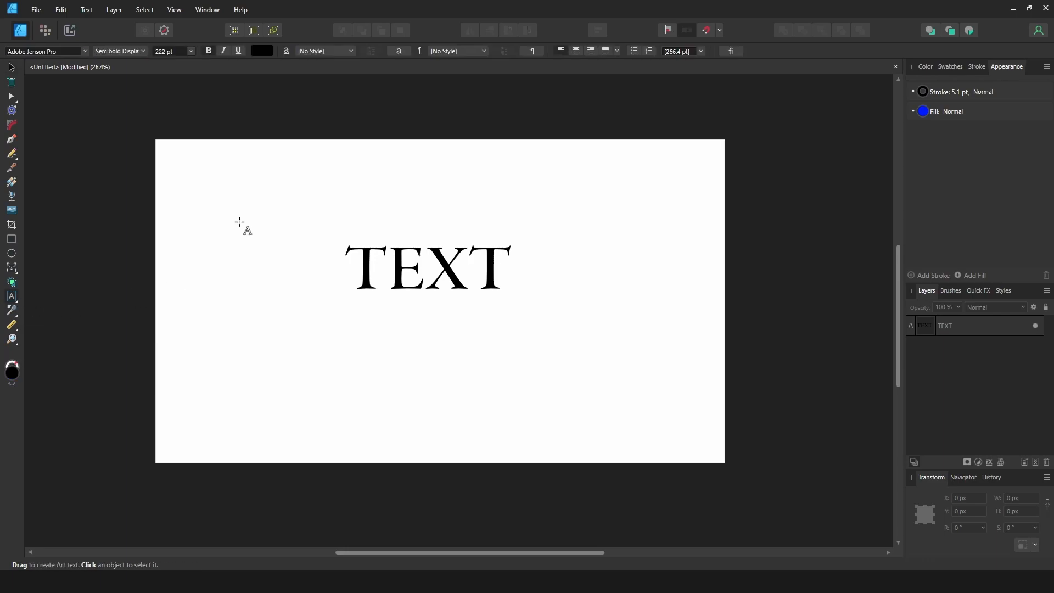
pyautogui.click(239, 222)
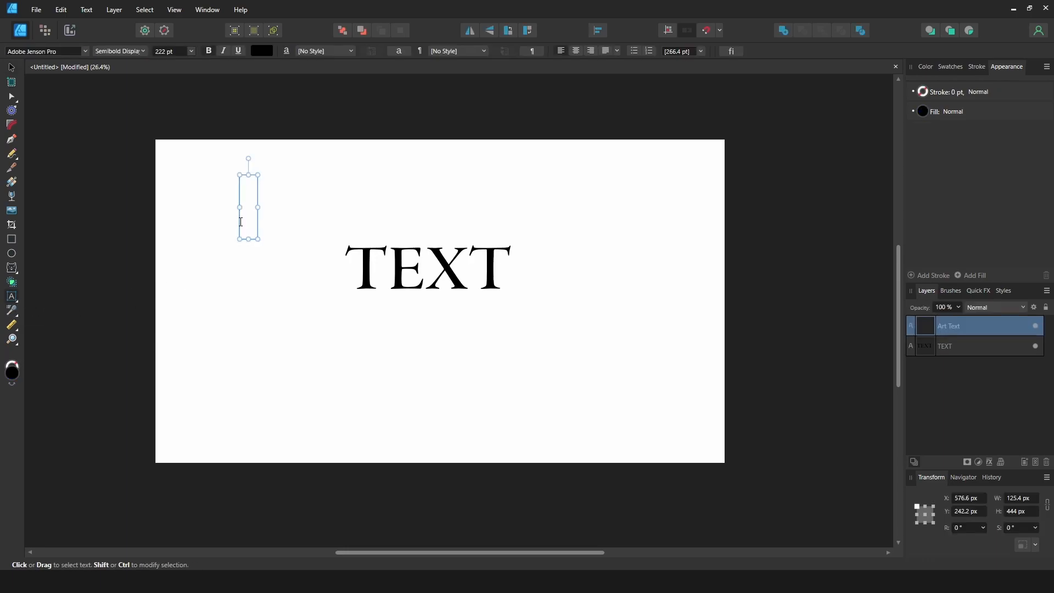
pyautogui.write('HWELLO')
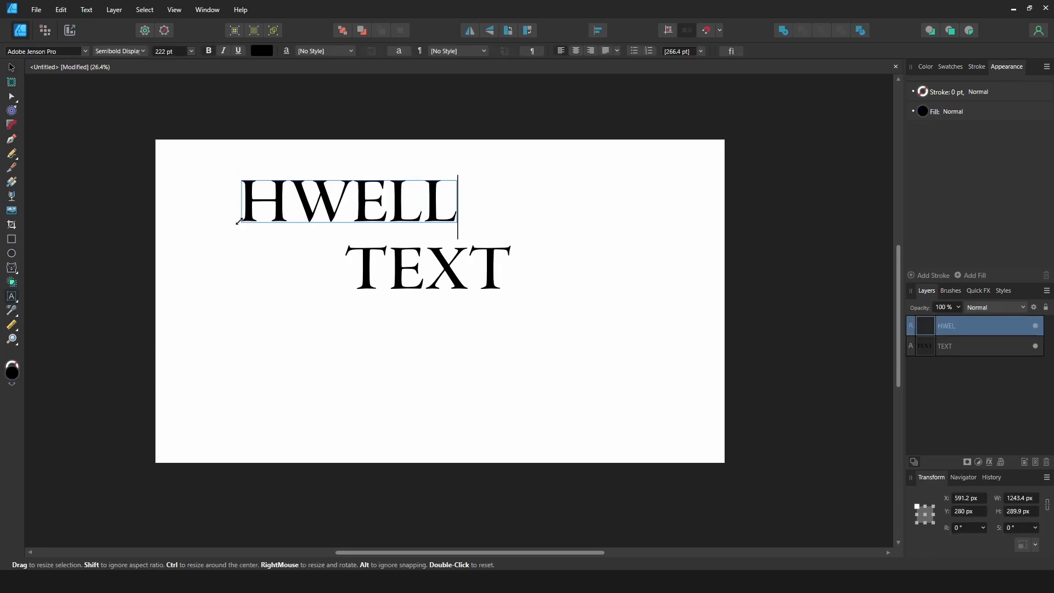
pyautogui.press('Left')
pyautogui.press('Left')
pyautogui.press('Left')
pyautogui.press('Left')
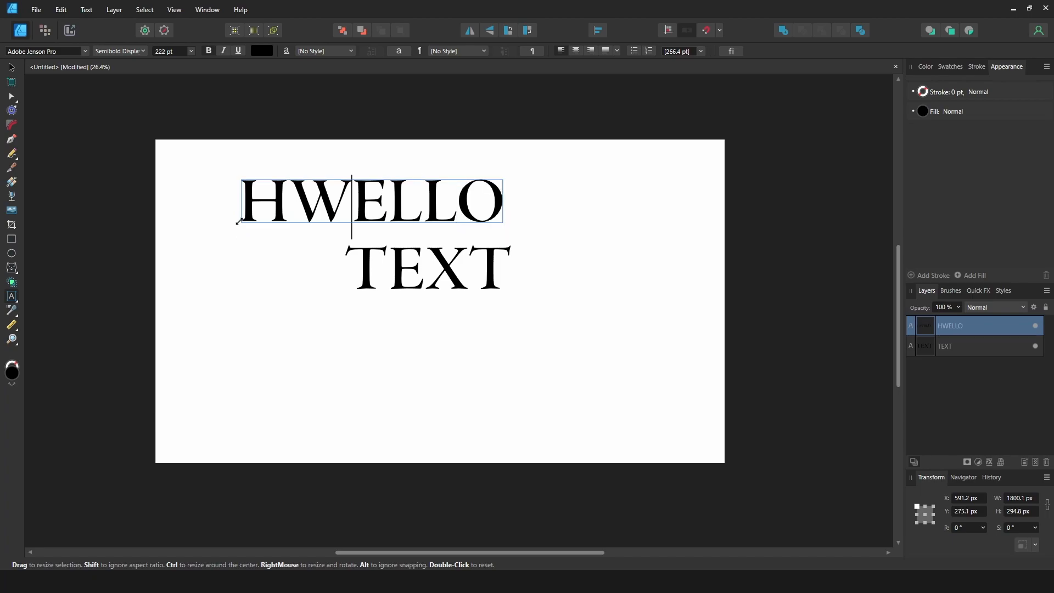
pyautogui.press('BackSpace')
pyautogui.press('End')
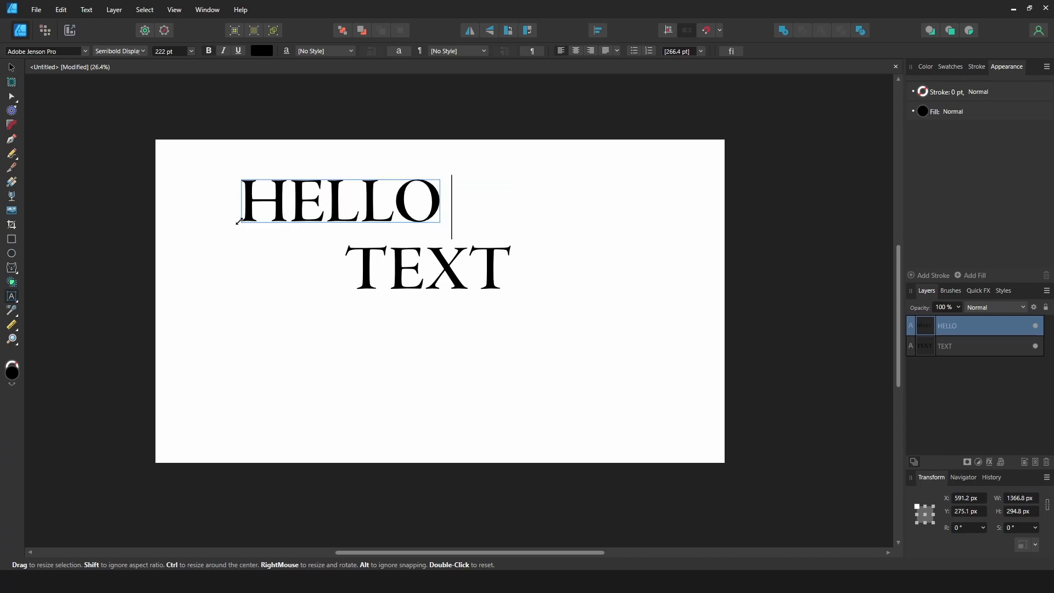
pyautogui.write('WORLD')
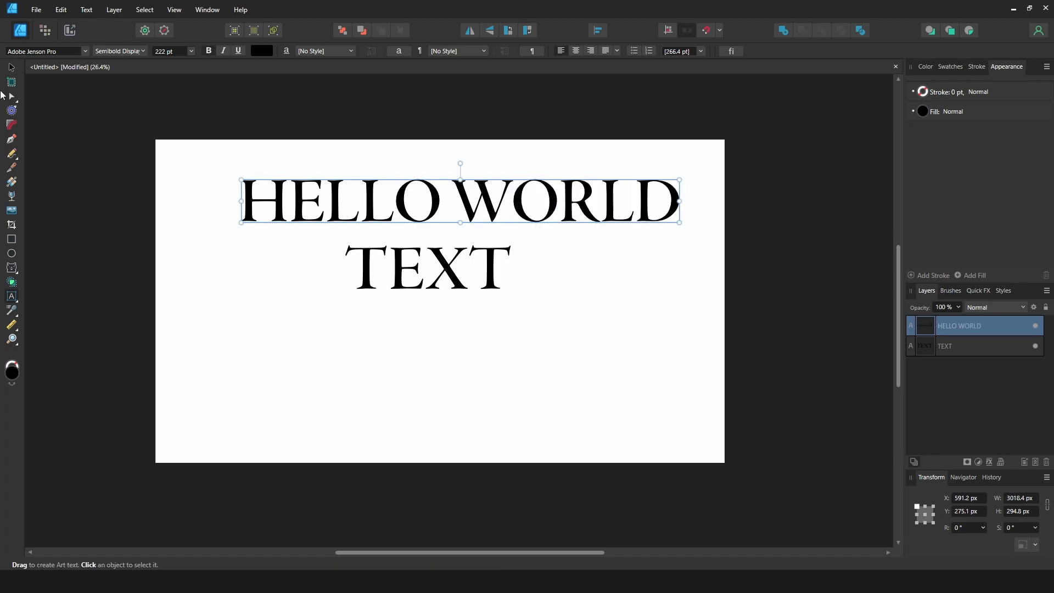
# Step: Move the "HELLO WORLD" text below "TEXT"
pyautogui.press('Escape')
pyautogui.moveTo(327, 202); pyautogui.dragTo(323, 362)
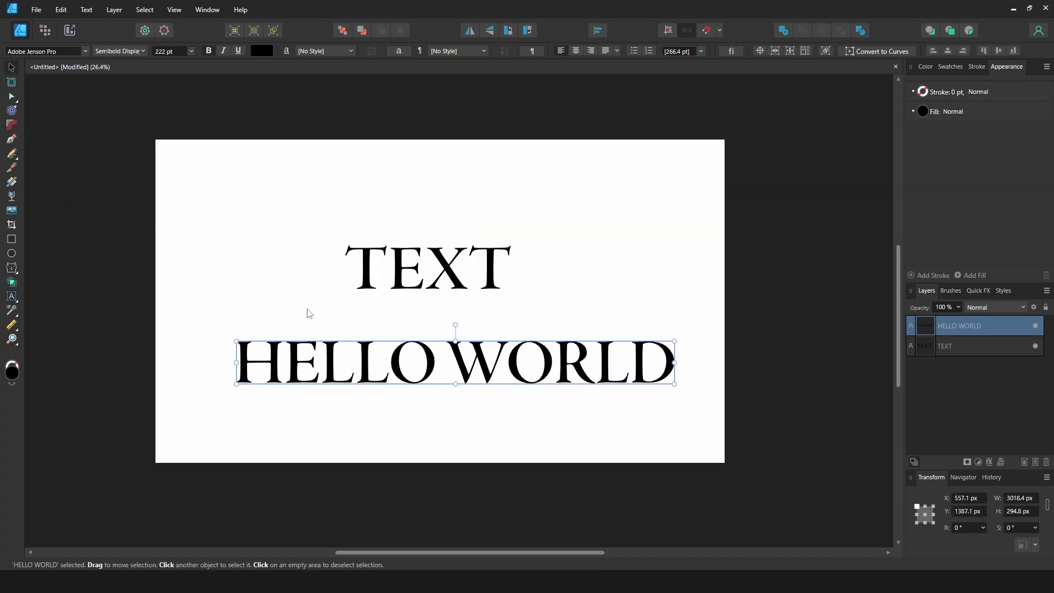
# Step: Draw a circle about 1301 px in diameter overlapping both text objects and remove its fill
pyautogui.click(11, 254)
pyautogui.moveTo(255, 187); pyautogui.dragTo(442, 376)
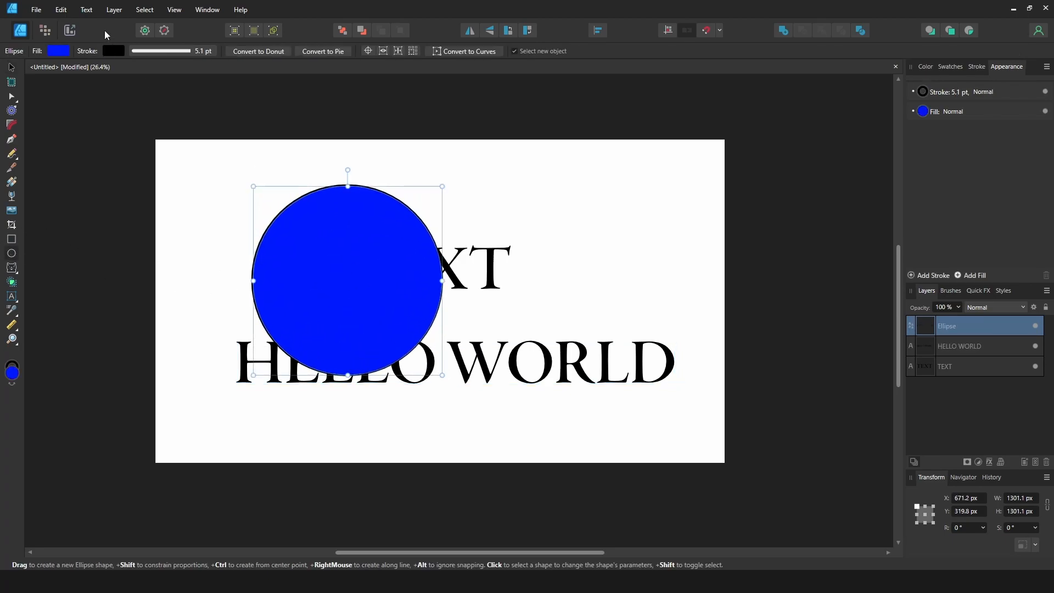
pyautogui.click(58, 51)
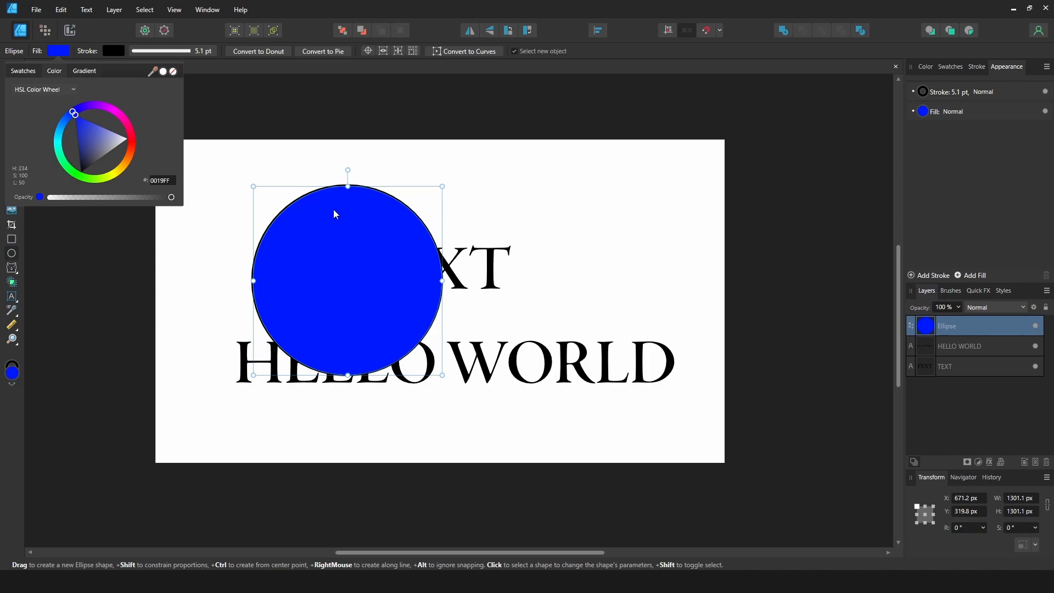
pyautogui.click(174, 72)
pyautogui.click(12, 67)
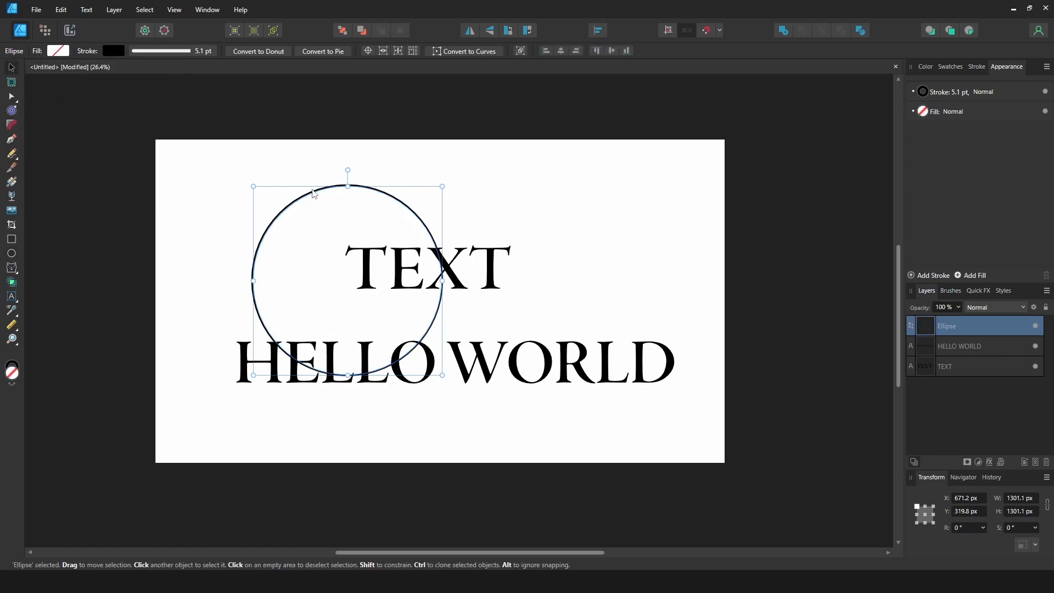
# Step: Convert the circle to a text path starting at its upper-left edge and enter "CURVED TEXT" along it
pyautogui.click(12, 297)
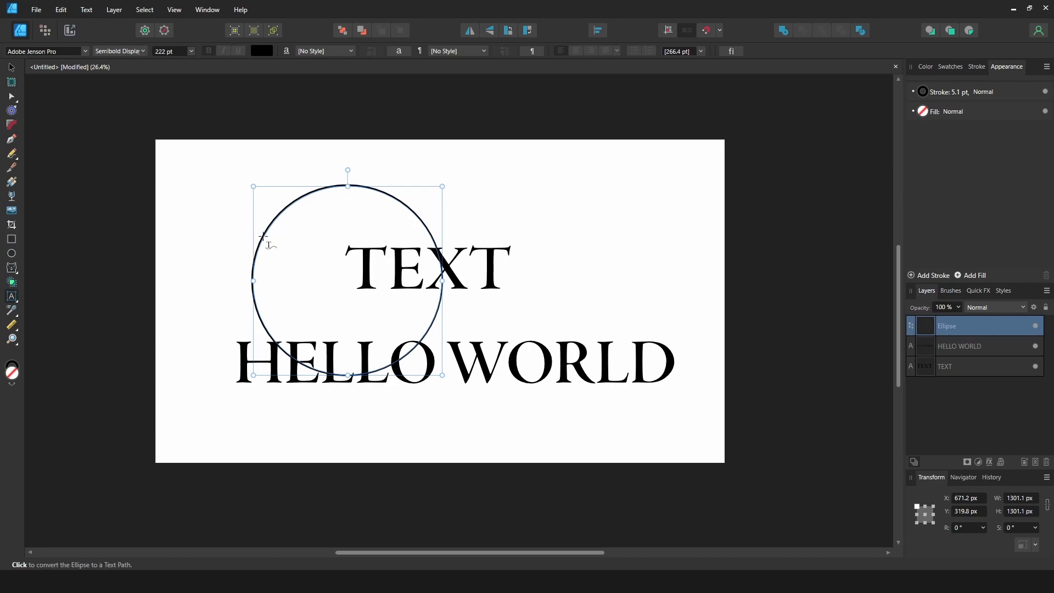
pyautogui.click(263, 236)
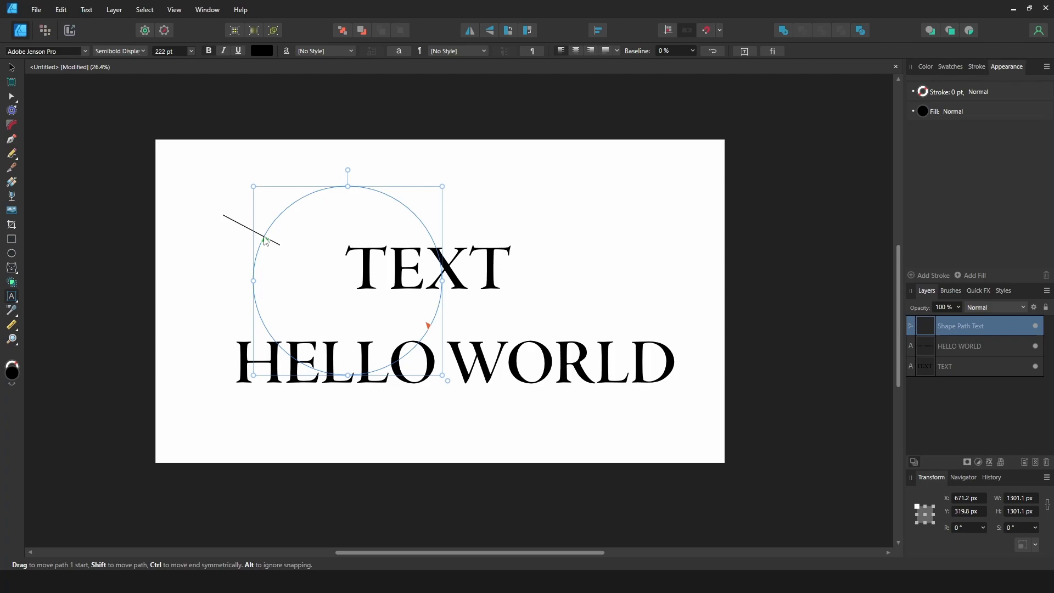
pyautogui.write('CURVED TEXT')
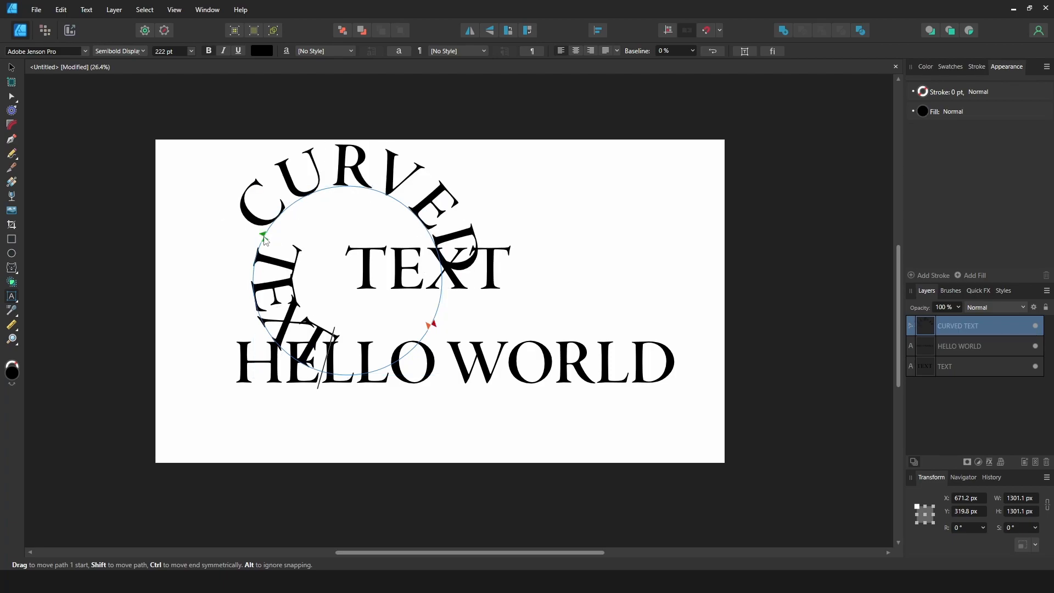
# Step: Set the font size of the whole curved text to 100 pt, trying 30 pt first
pyautogui.hotkey('ctrl', 'a')
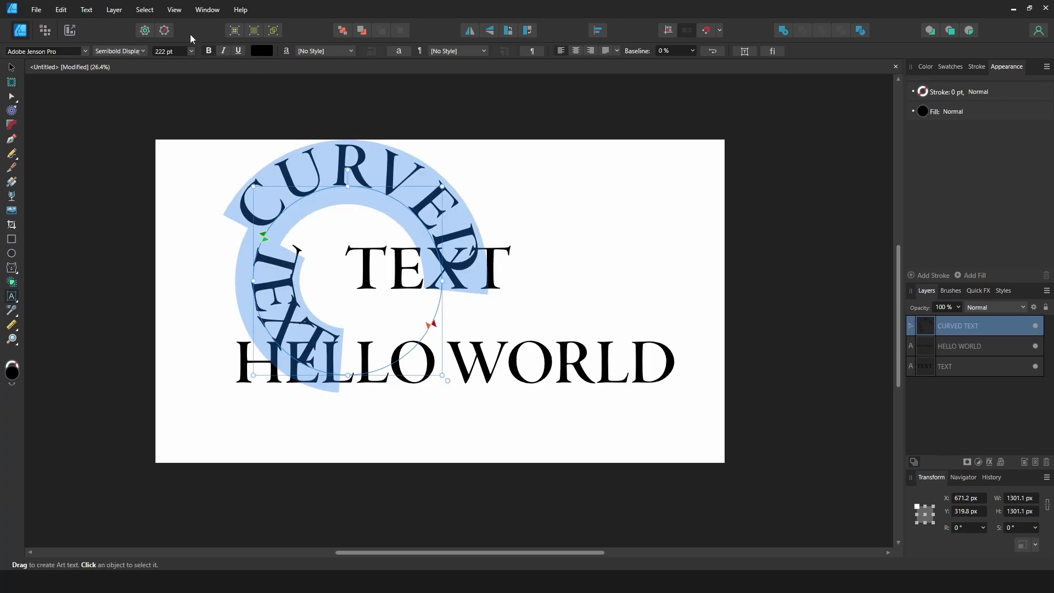
pyautogui.click(192, 51)
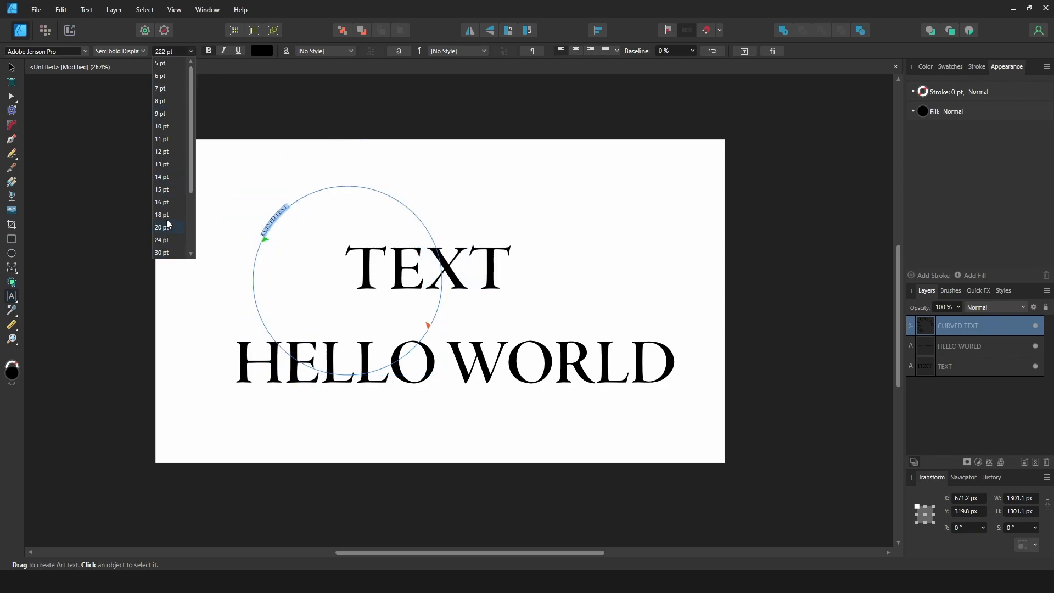
pyautogui.click(162, 253)
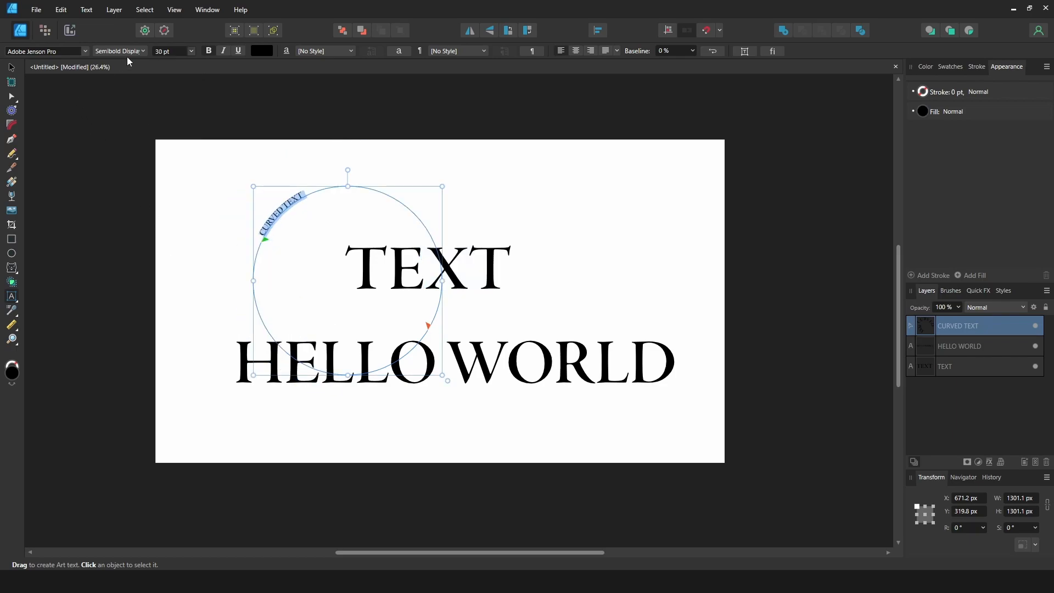
pyautogui.click(173, 51)
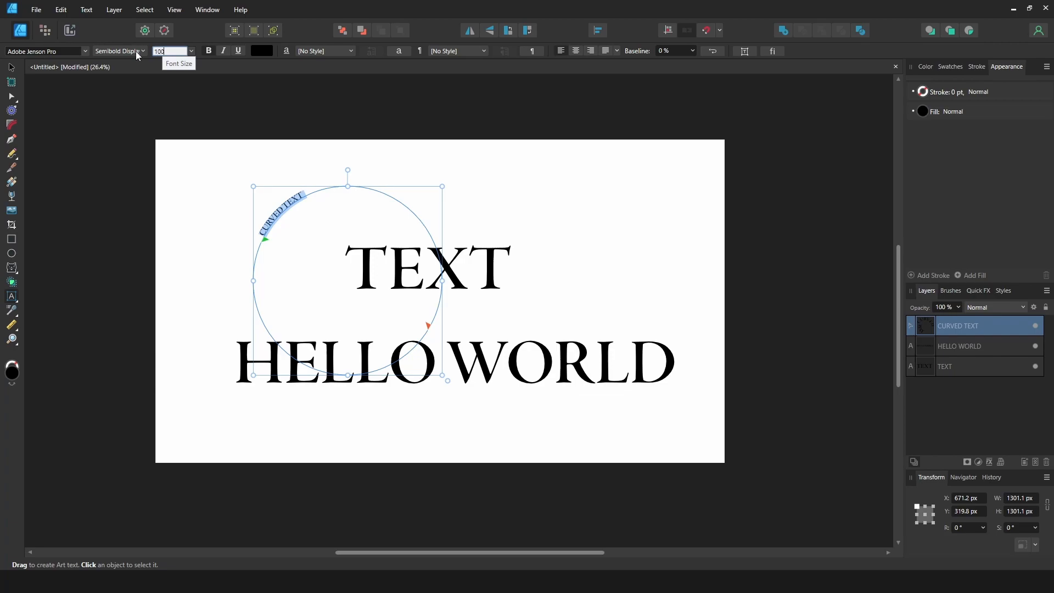
pyautogui.write('100')
pyautogui.press('Return')
pyautogui.click(11, 68)
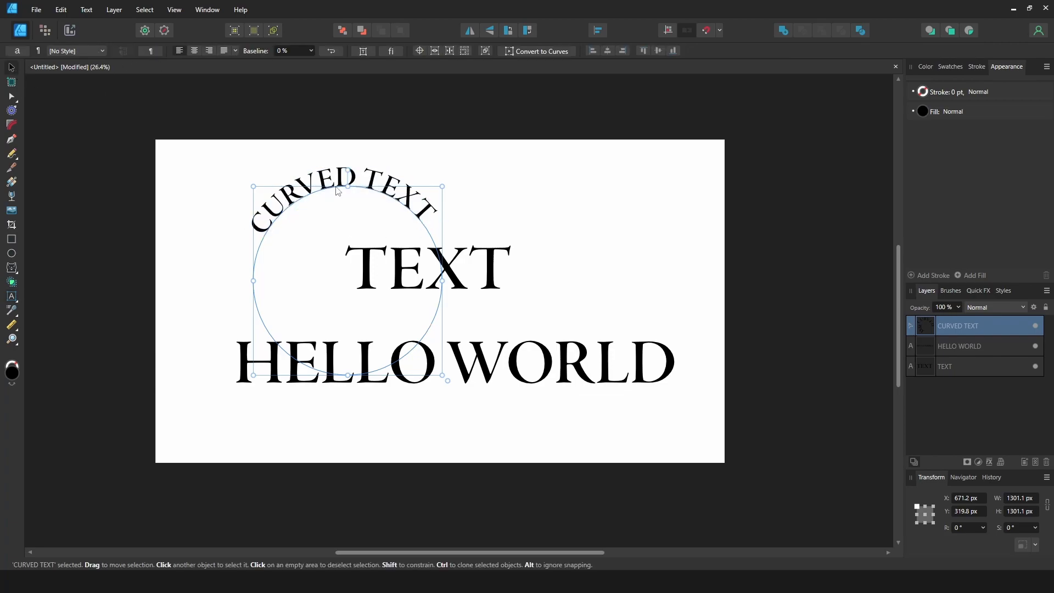
# Step: Shift the curved text slightly to the left and delete all three text objects from the page
pyautogui.moveTo(336, 190); pyautogui.dragTo(256, 180)
pyautogui.moveTo(596, 195); pyautogui.dragTo(275, 421)
pyautogui.press('Delete')
# Step: Draw a text frame about 2443 by 1498 px with the Frame Text tool and fill in placeholder letters at 100 pt
pyautogui.moveTo(18, 291); pyautogui.dragTo(55, 315)
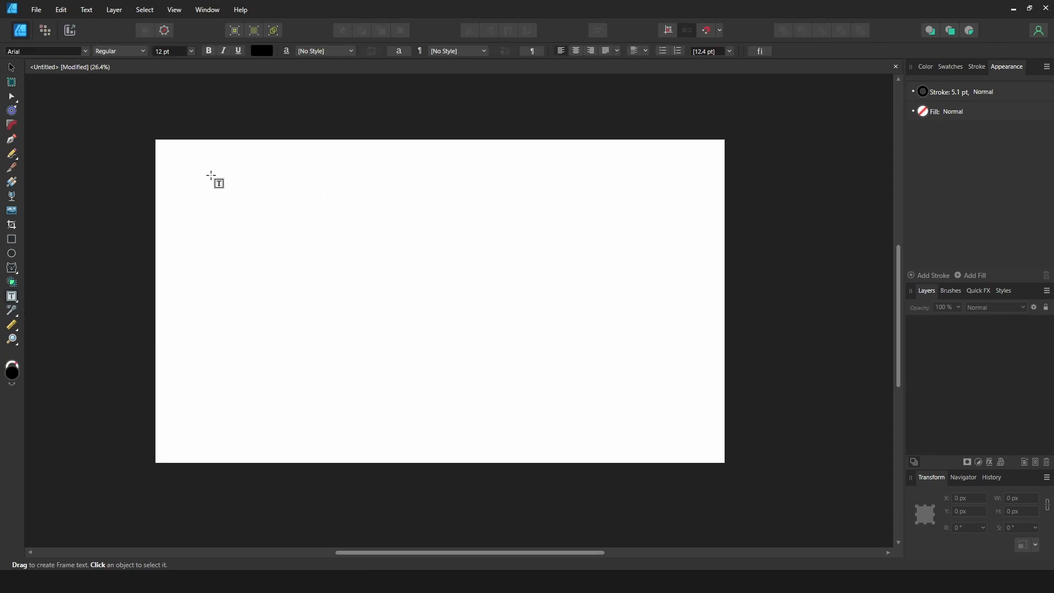
pyautogui.moveTo(182, 152); pyautogui.dragTo(536, 369)
pyautogui.write('gdfgdfgdfgdfgfd')
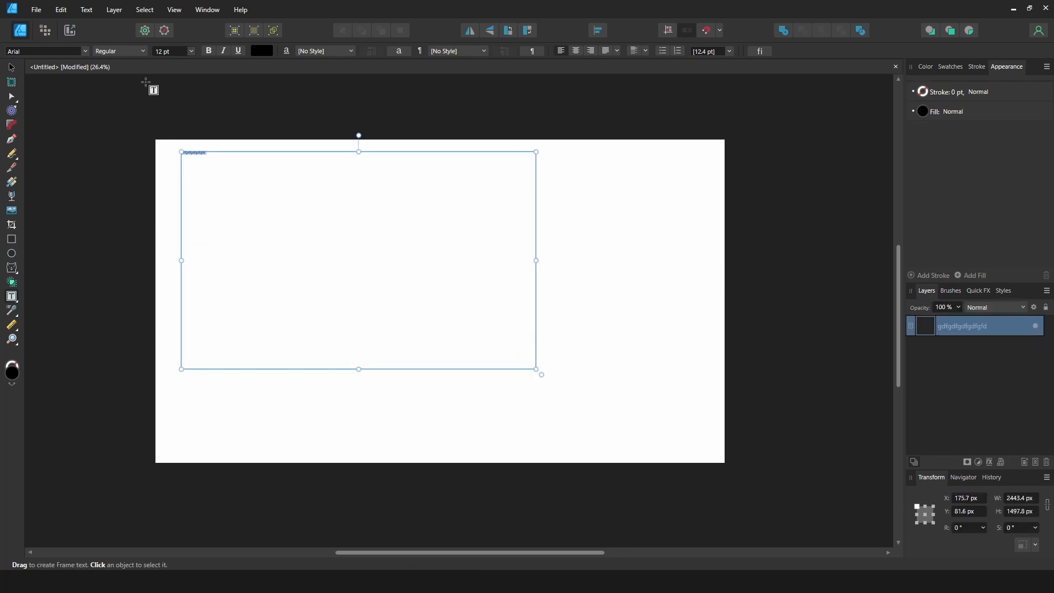
pyautogui.click(176, 50)
pyautogui.write('100')
pyautogui.press('Return')
# Step: Add extra lines of placeholder letters to the text frame, each on its own line
pyautogui.click(402, 172)
pyautogui.press('Return')
pyautogui.write('ff')
pyautogui.press('Return')
pyautogui.write('dfgdfg')
pyautogui.press('Return')
pyautogui.write('dfgdfgdfgdf')
pyautogui.press('Return')
pyautogui.press('Escape')
# Step: Narrow the text frame to about 2224 px wide and replace its contents with filler text
pyautogui.moveTo(538, 259); pyautogui.dragTo(512, 252)
pyautogui.doubleClick(225, 201)
pyautogui.hotkey('ctrl', 'a')
pyautogui.press('BackSpace')
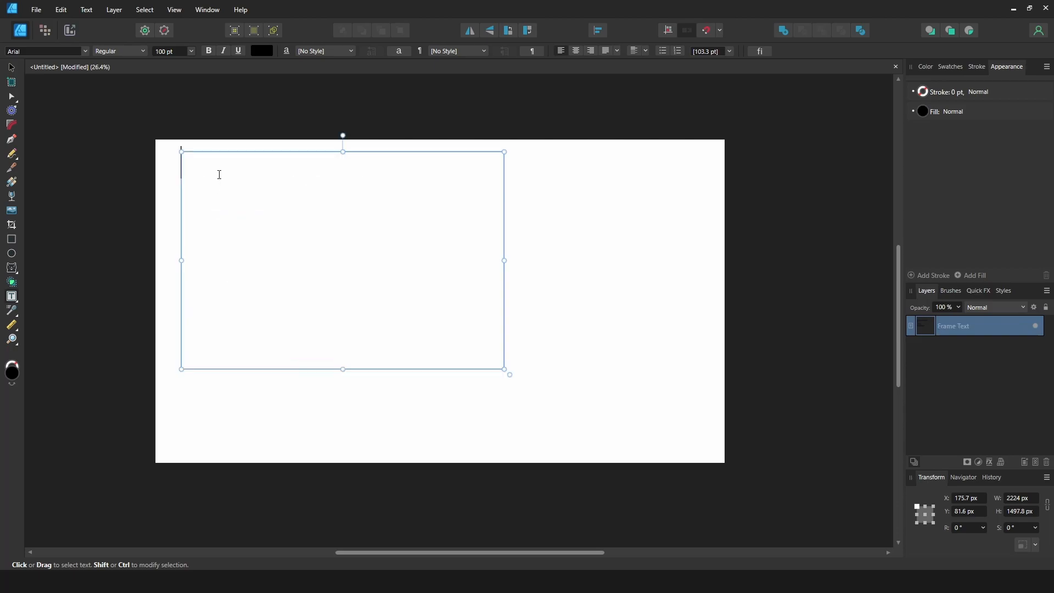
pyautogui.rightClick(217, 175)
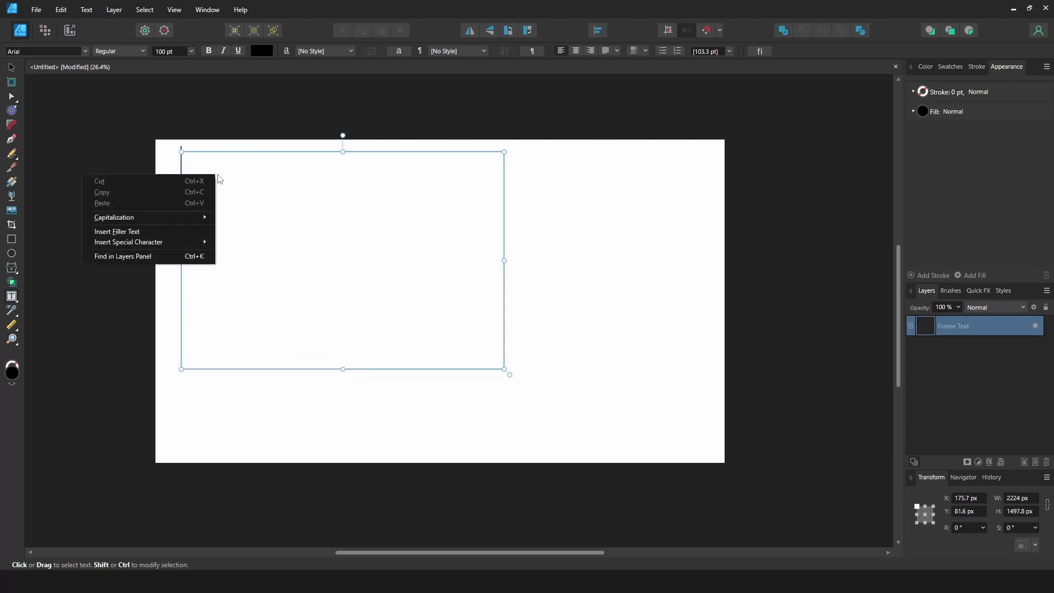
pyautogui.click(144, 231)
# Step: Set the font size of all the filler text to 55 pt
pyautogui.hotkey('ctrl', 'a')
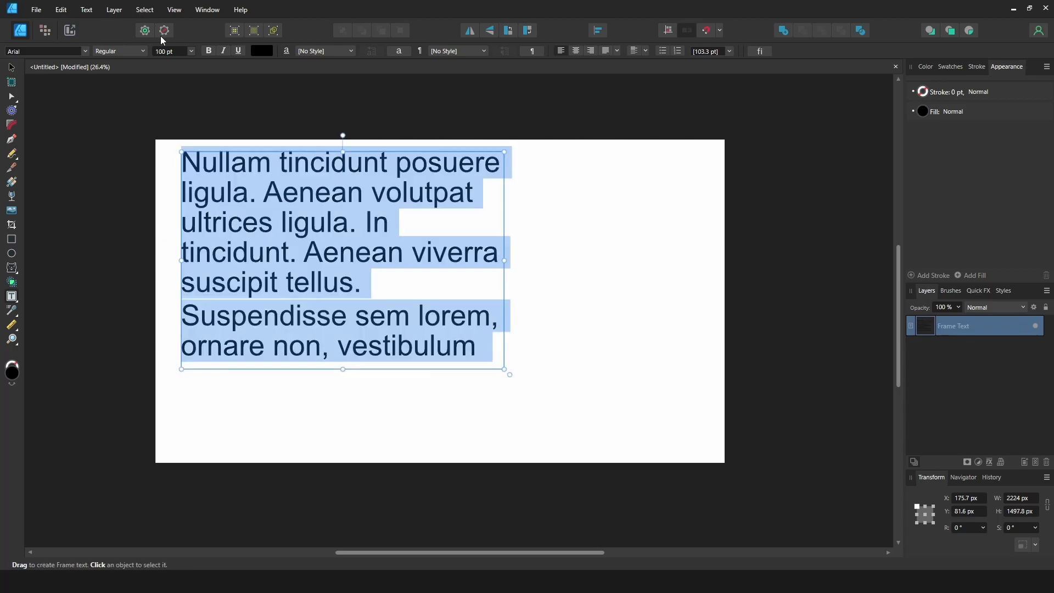
pyautogui.click(177, 52)
pyautogui.write('55')
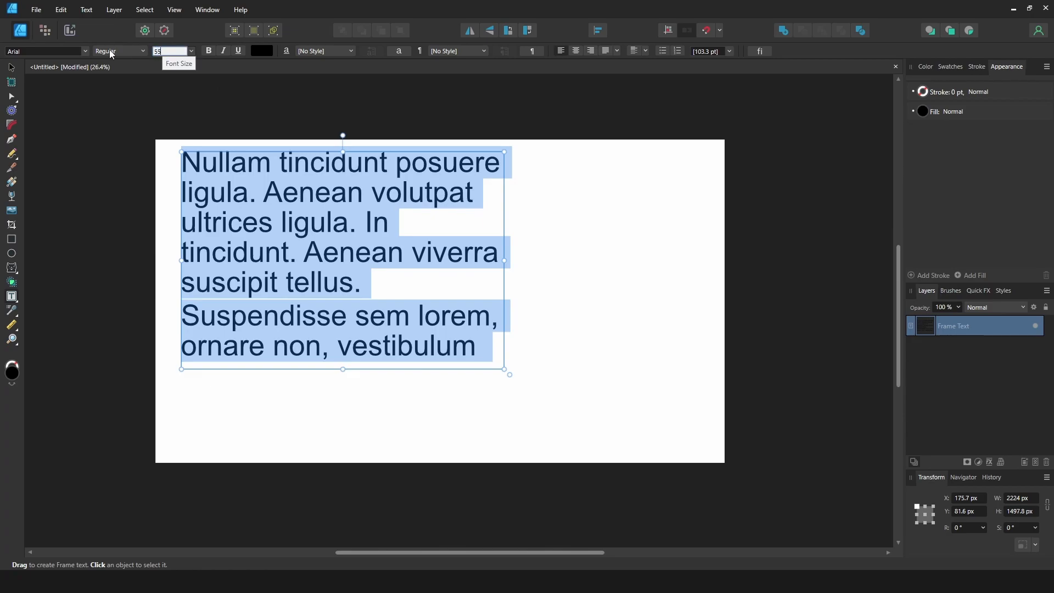
pyautogui.press('Return')
pyautogui.click(13, 67)
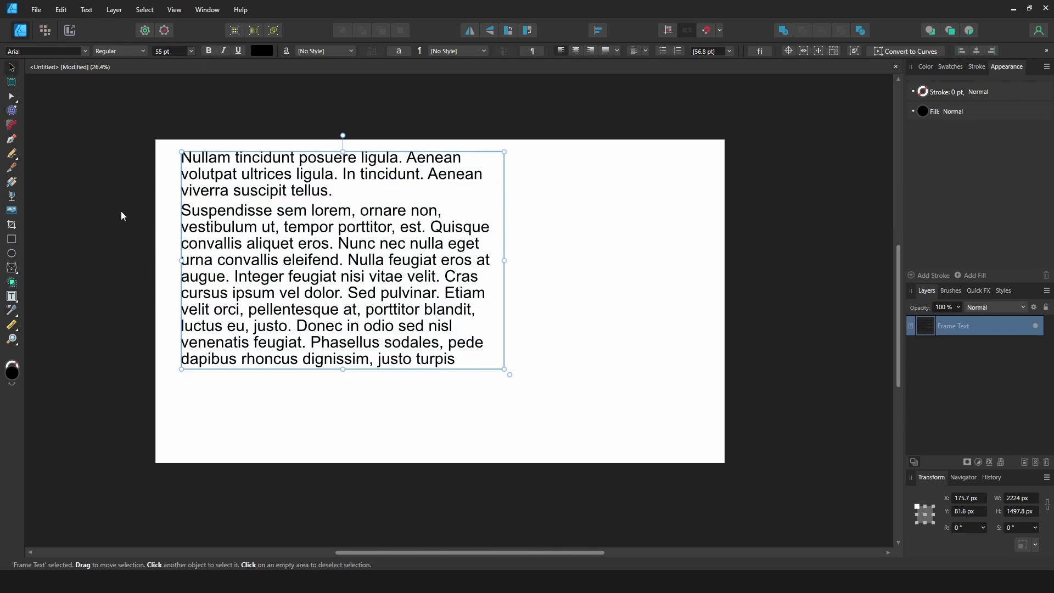
# Step: Remove the text frame and draw a rectangle about 1097 by 889 px in the page's upper-left area
pyautogui.click(120, 214)
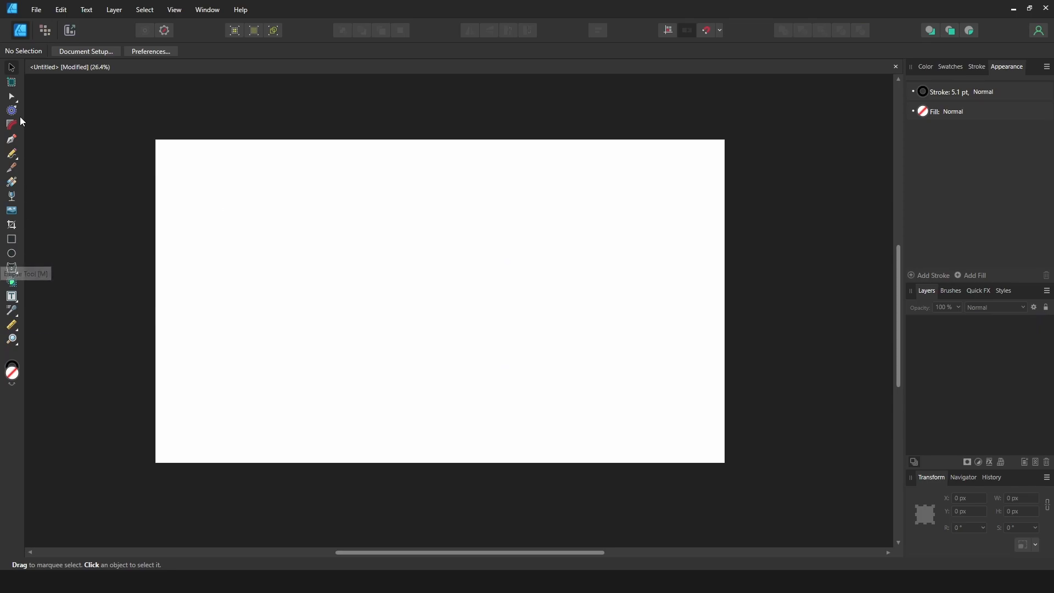
pyautogui.click(11, 239)
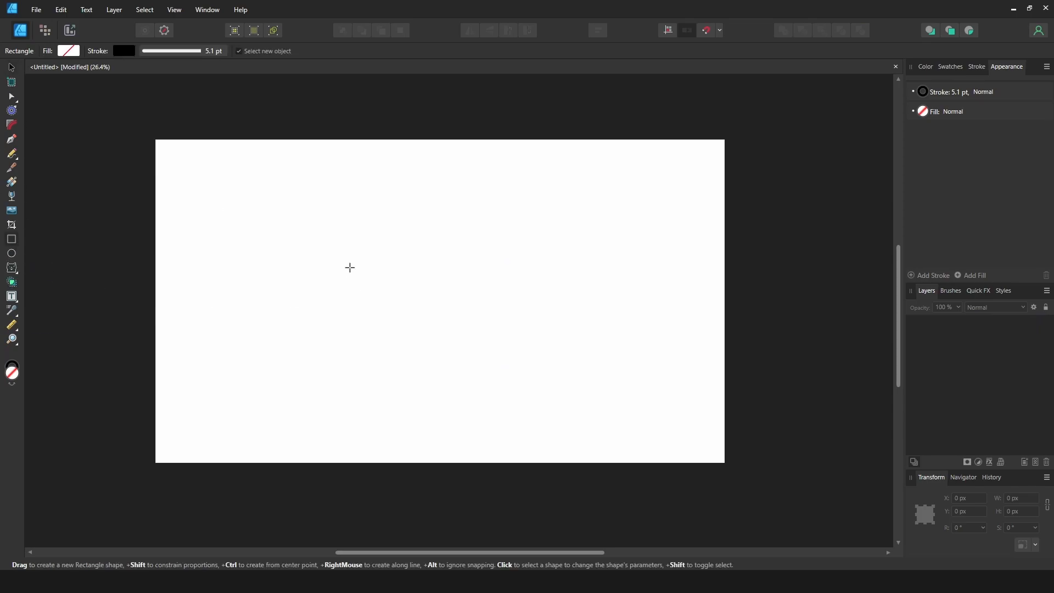
pyautogui.moveTo(190, 174); pyautogui.dragTo(218, 250)
pyautogui.moveTo(354, 304)
pyautogui.mouseDown()
pyautogui.moveTo(362, 280)
pyautogui.moveTo(351, 304)
pyautogui.mouseUp()
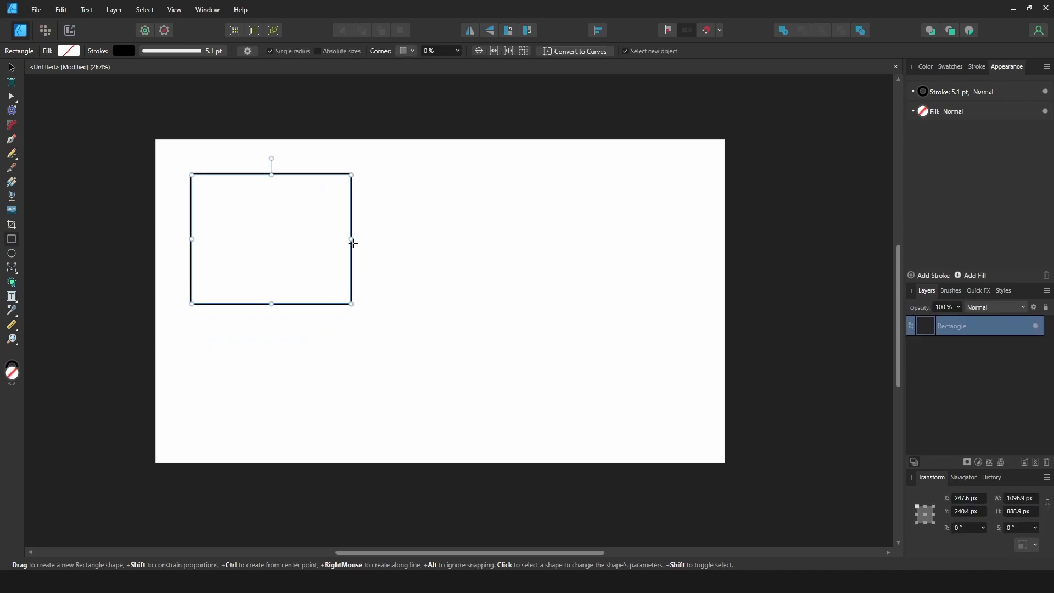
# Step: Give the rectangle a blue fill (0004FF) and a yellow stroke 21.2 pt wide
pyautogui.click(69, 51)
pyautogui.click(74, 111)
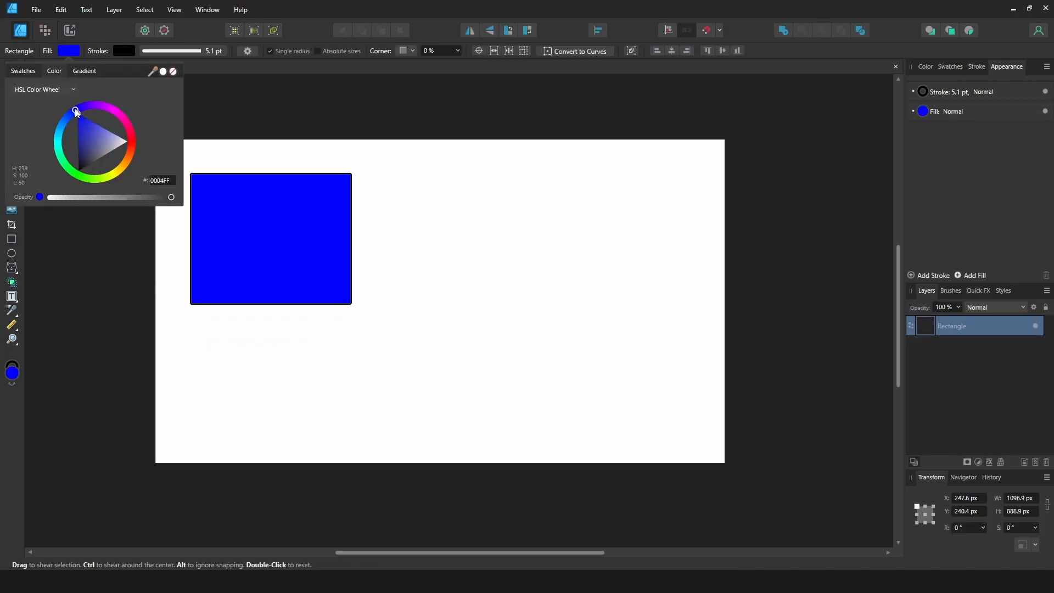
pyautogui.click(123, 50)
pyautogui.click(124, 179)
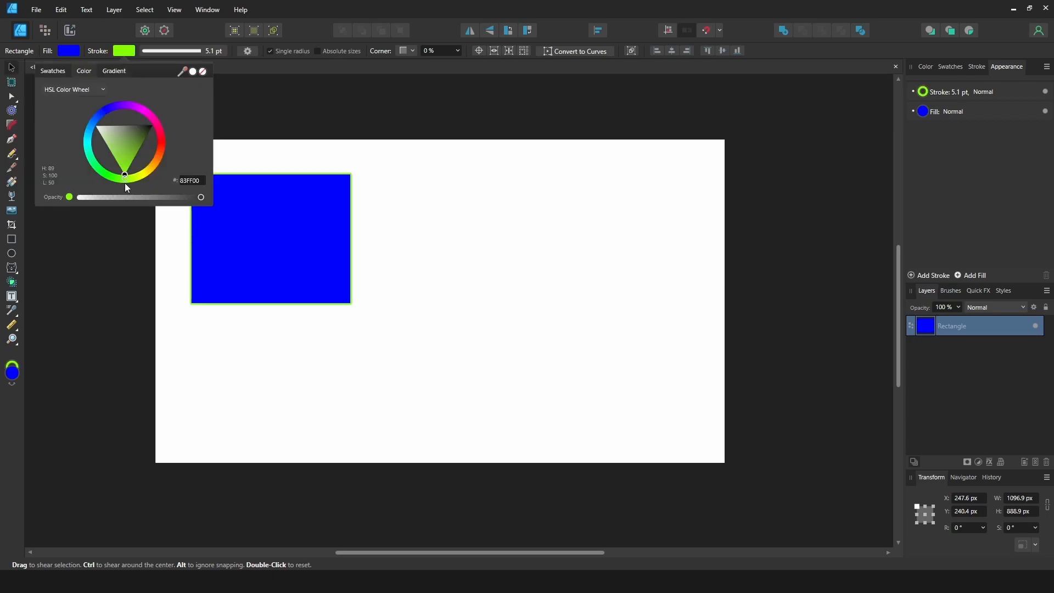
pyautogui.moveTo(146, 173); pyautogui.dragTo(139, 171)
pyautogui.click(166, 51)
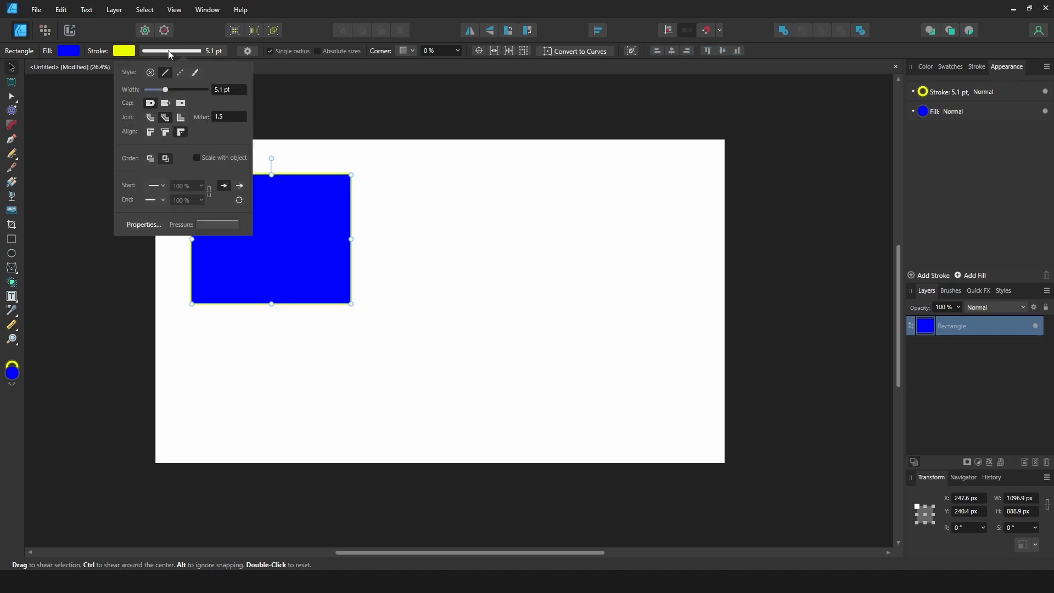
pyautogui.moveTo(172, 91); pyautogui.dragTo(181, 90)
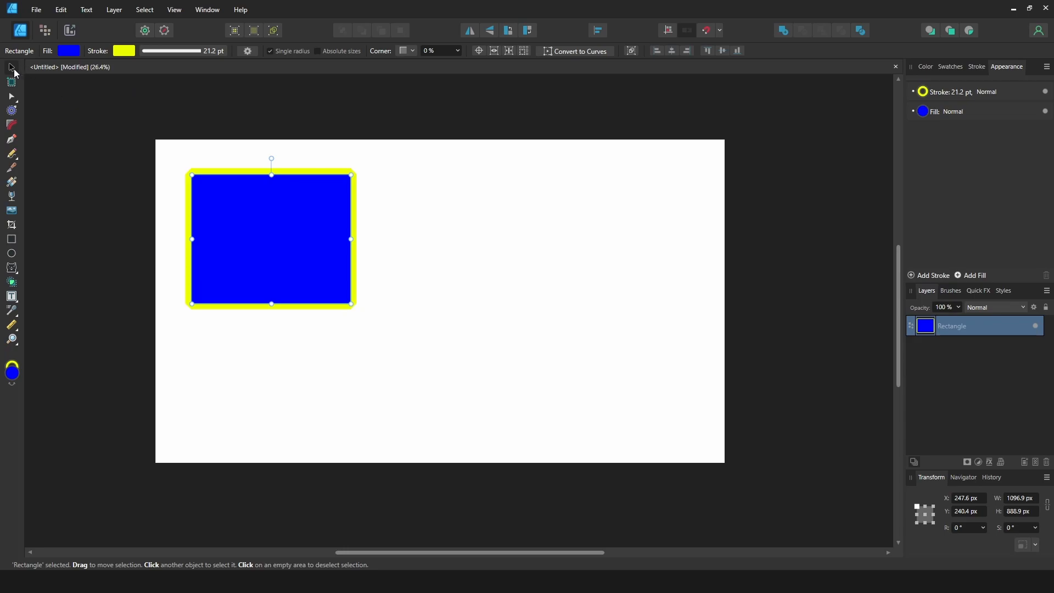
# Step: Duplicate the blue rectangle to its right and change the copy's fill to red (FF0041)
pyautogui.moveTo(258, 251)
pyautogui.mouseDown()
pyautogui.moveTo(375, 263)
pyautogui.moveTo(515, 252)
pyautogui.mouseUp()
pyautogui.click(69, 51)
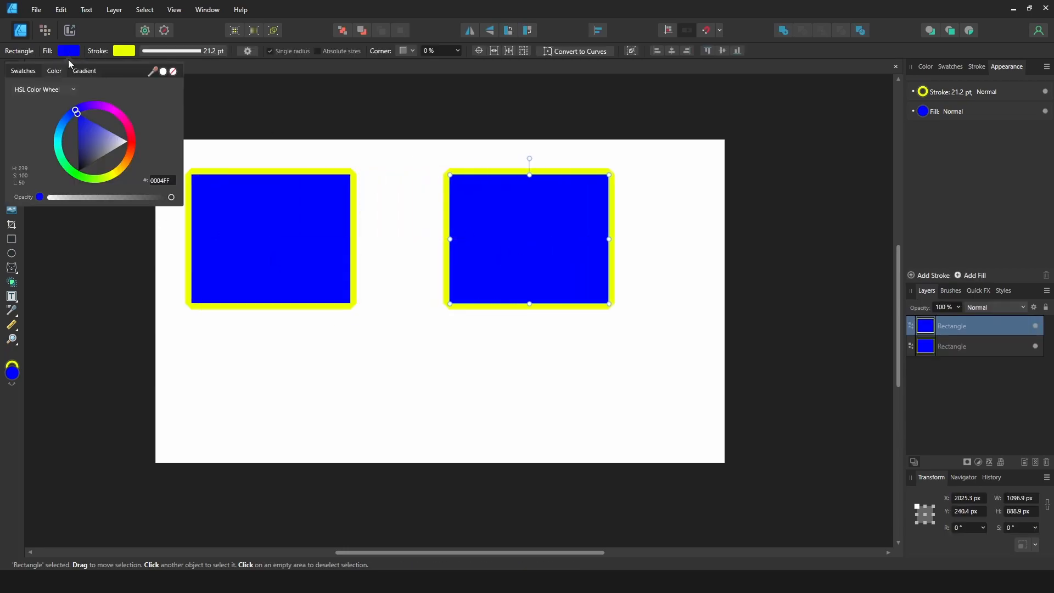
pyautogui.click(132, 135)
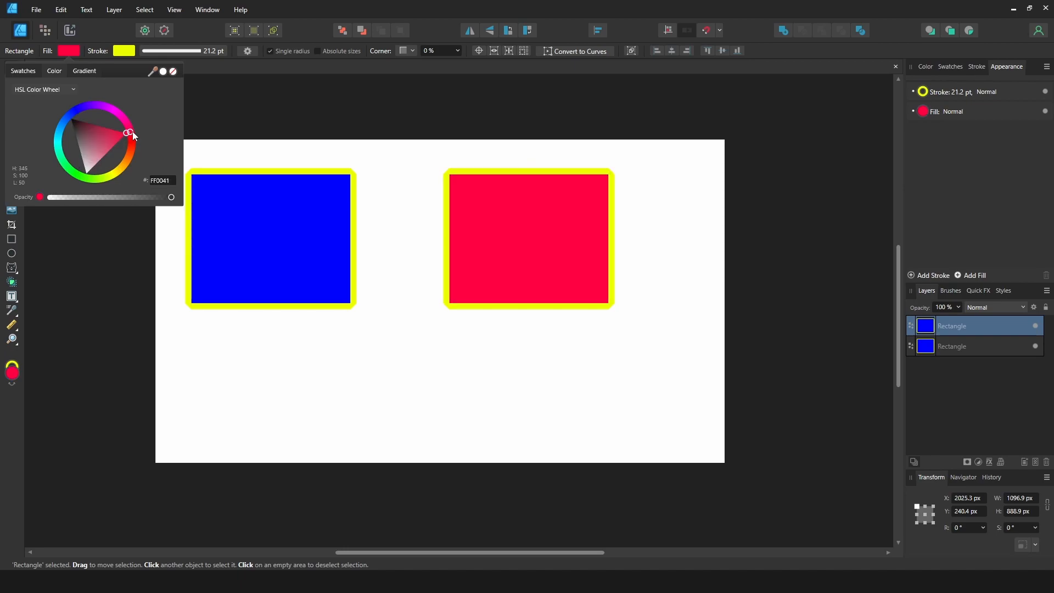
# Step: Change the red rectangle's stroke to a black dashed line 9.7 pt wide
pyautogui.click(125, 53)
pyautogui.click(126, 53)
pyautogui.moveTo(133, 136); pyautogui.dragTo(161, 79)
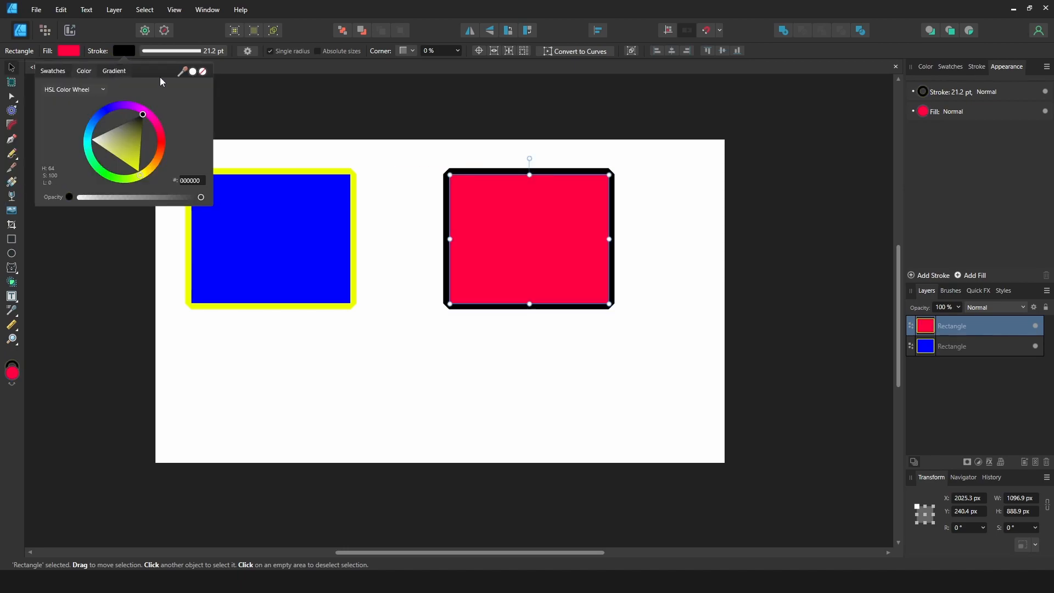
pyautogui.click(210, 53)
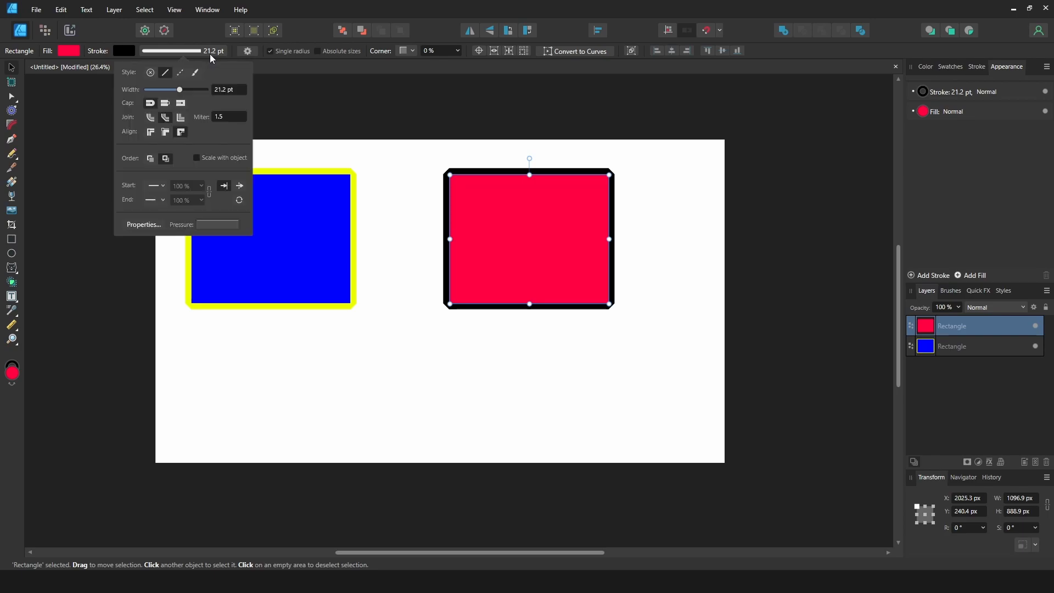
pyautogui.click(180, 72)
pyautogui.moveTo(179, 90); pyautogui.dragTo(174, 90)
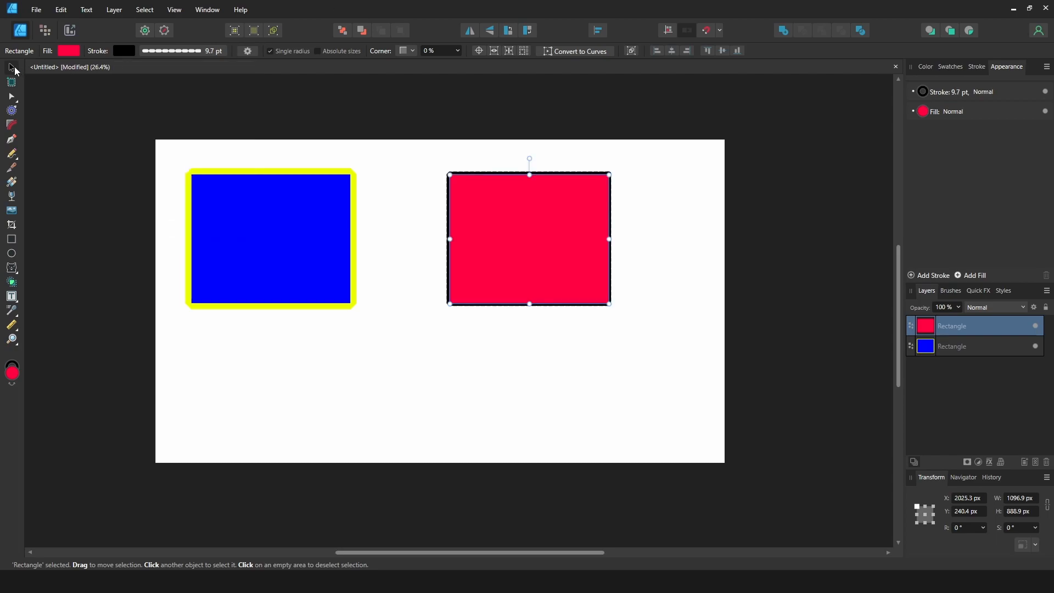
# Step: Move the red rectangle closer to the blue one and leave both rectangles deselected
pyautogui.moveTo(531, 245); pyautogui.dragTo(484, 245)
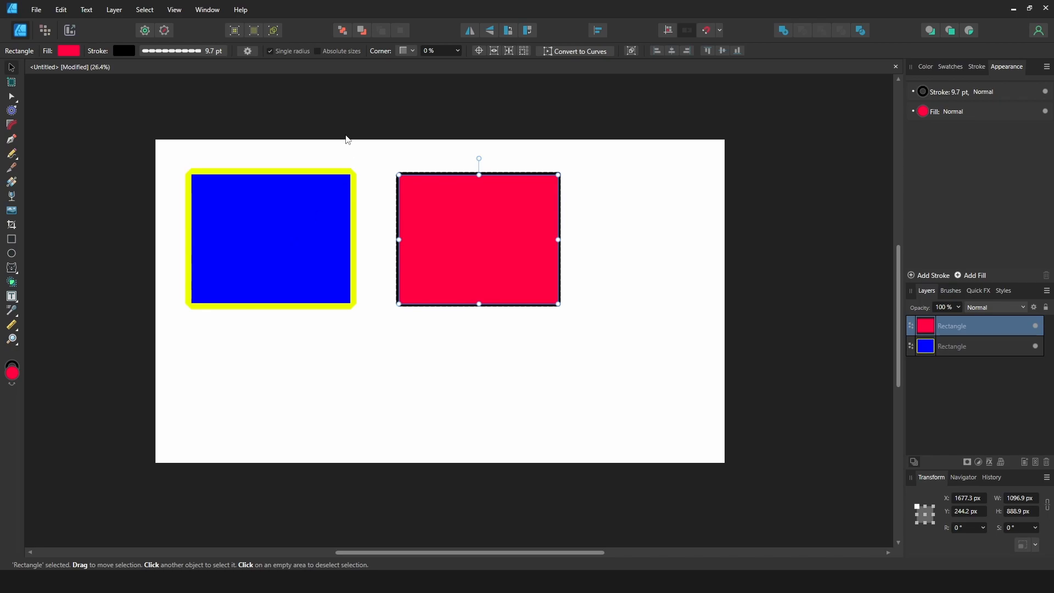
pyautogui.click(377, 181)
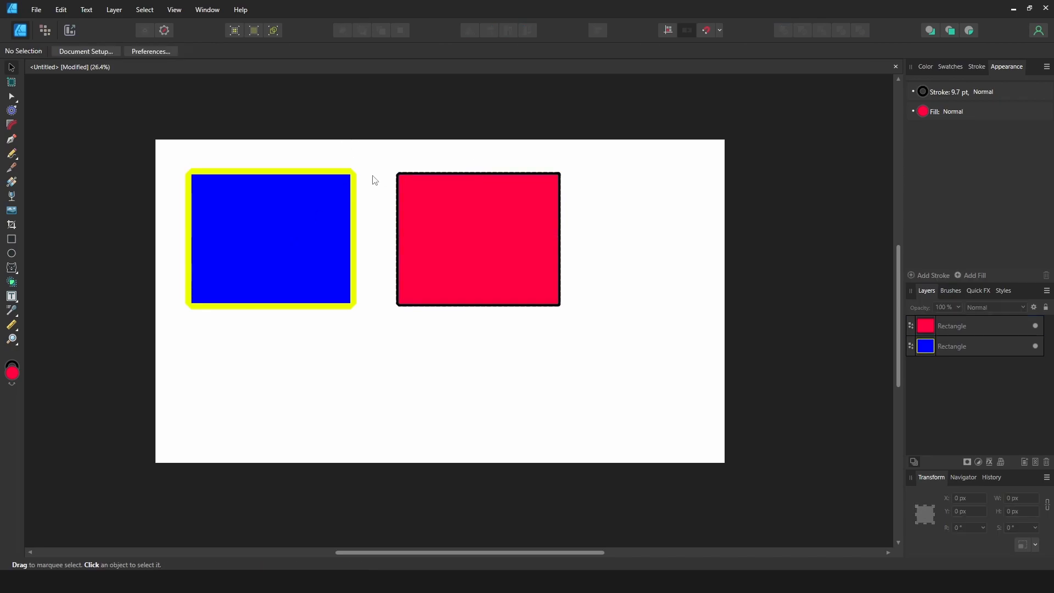
pyautogui.click(345, 201)
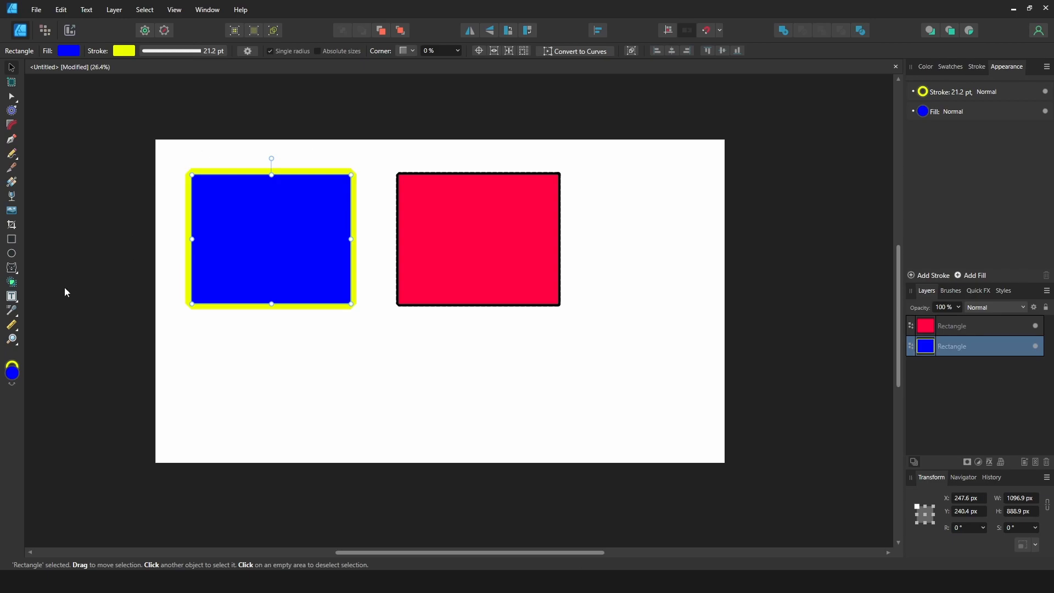
pyautogui.hotkey('ctrl', 'd')
# Step: Copy all attributes of the blue rectangle onto the red rectangle with the Style Picker
pyautogui.click(11, 310)
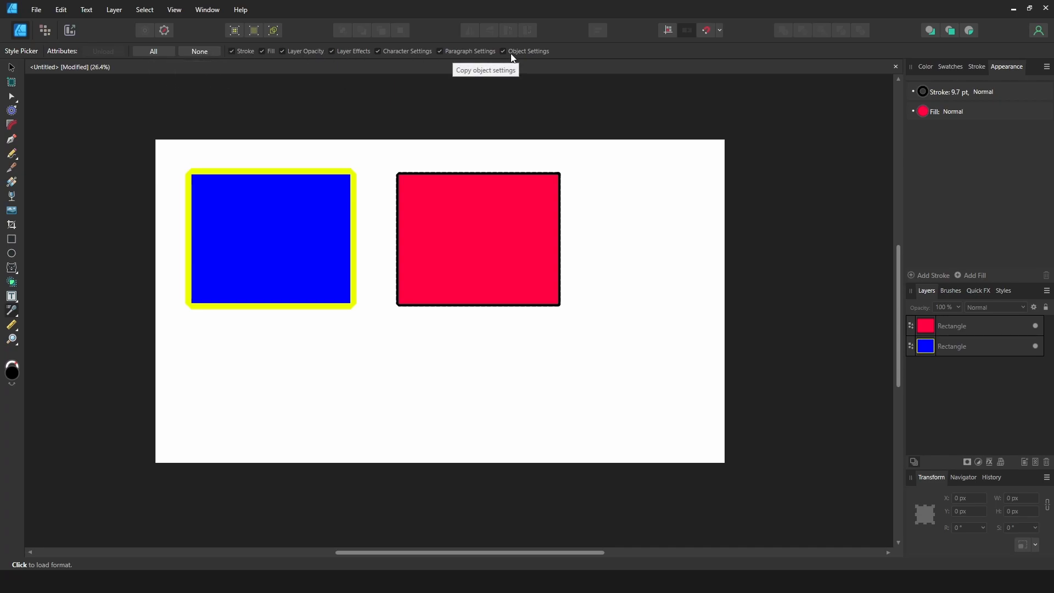
pyautogui.click(199, 51)
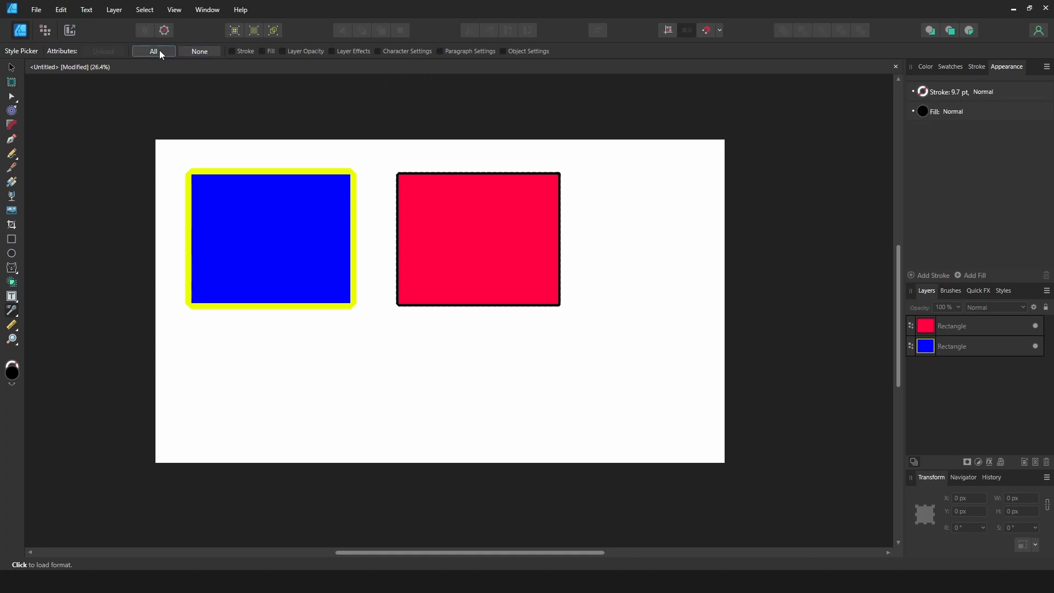
pyautogui.click(284, 212)
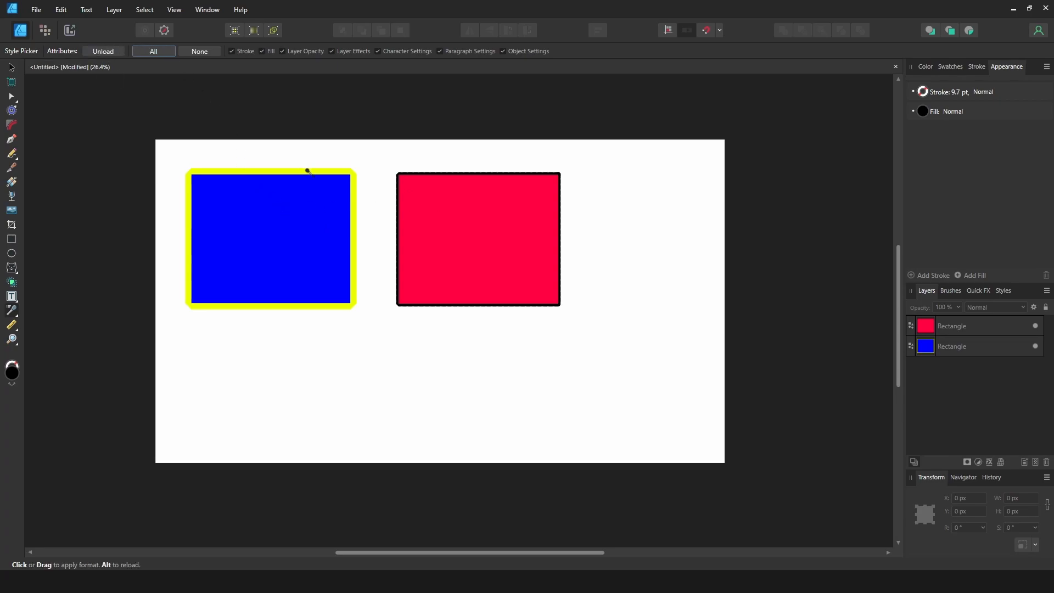
pyautogui.click(475, 224)
pyautogui.click(10, 67)
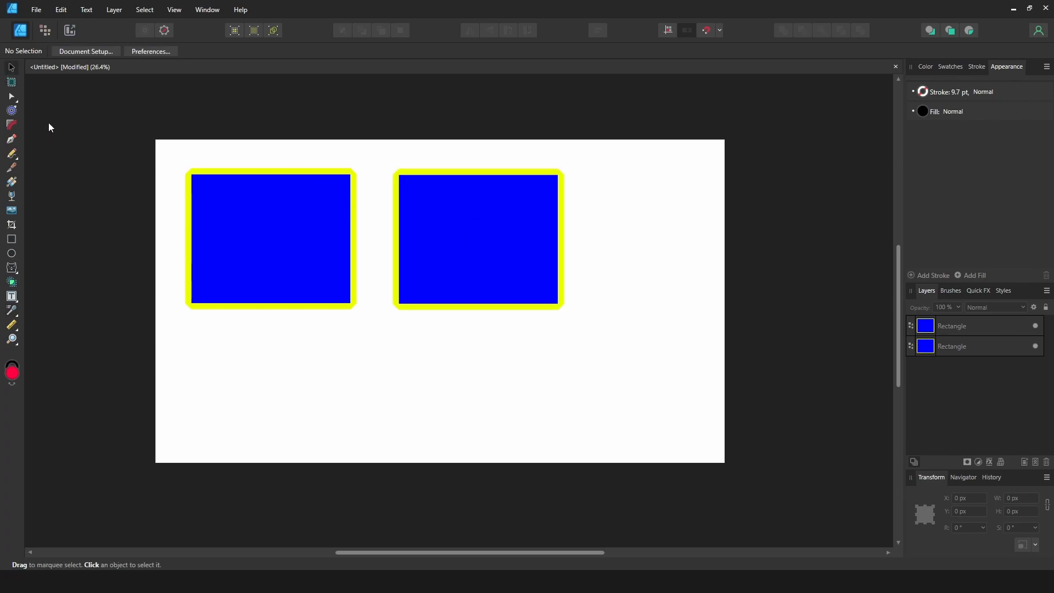
# Step: Draw a smaller rectangle of about 571 × 530 px below the left blue rectangle
pyautogui.click(12, 238)
pyautogui.moveTo(206, 348); pyautogui.dragTo(293, 428)
pyautogui.moveTo(300, 377); pyautogui.dragTo(300, 377)
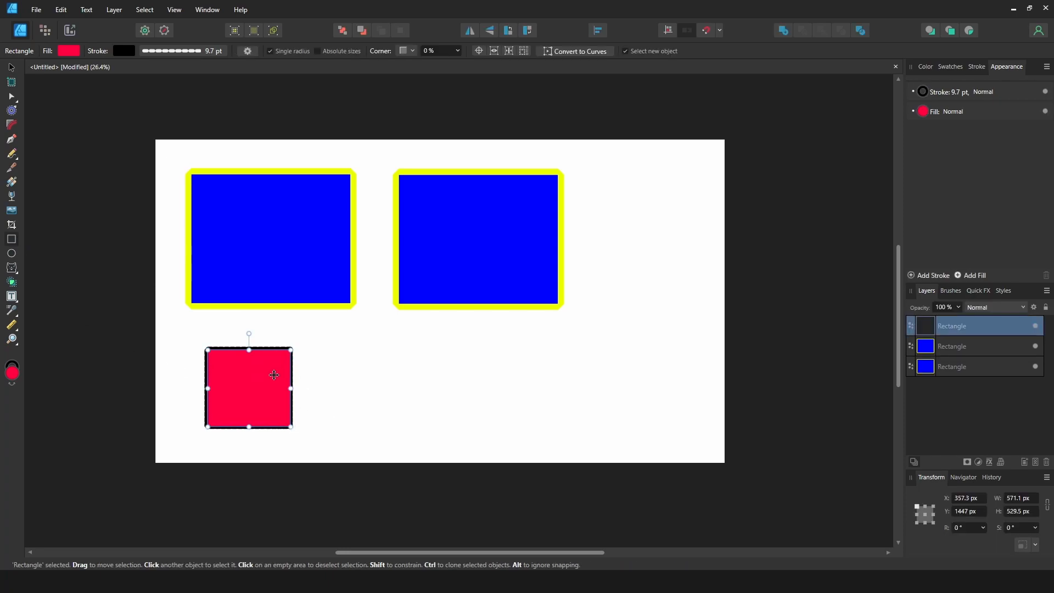
pyautogui.press('v')
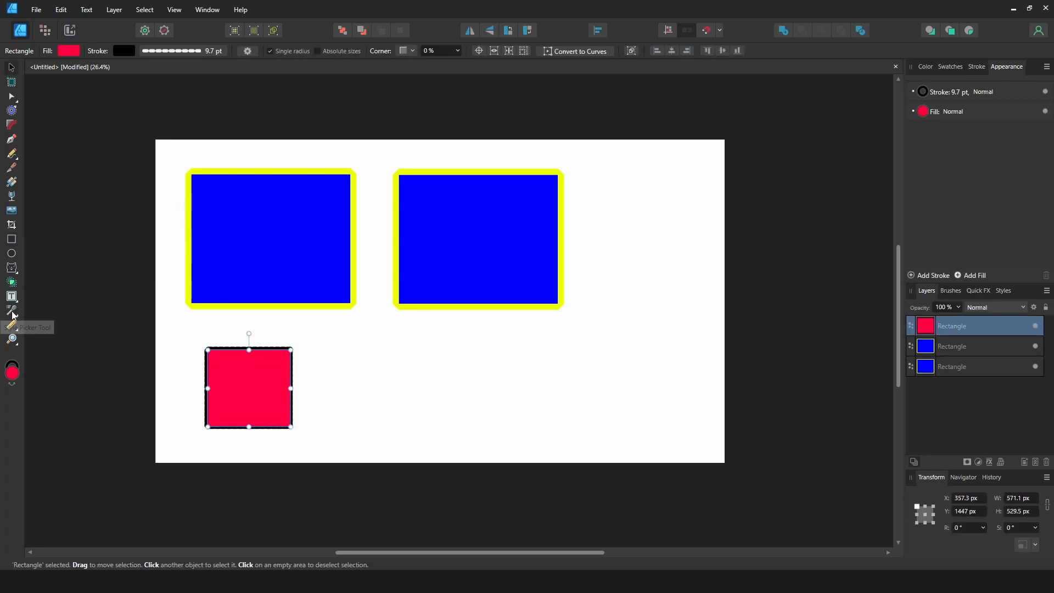
# Step: Load the small red rectangle's style with the Style Picker and apply it to both blue rectangles
pyautogui.click(112, 51)
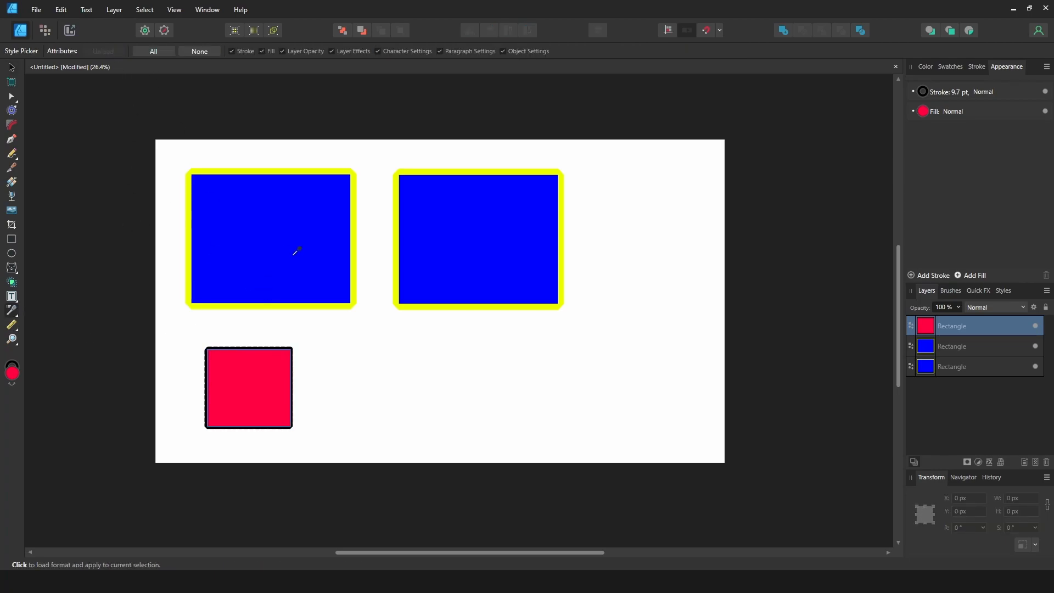
pyautogui.click(258, 387)
pyautogui.click(245, 207)
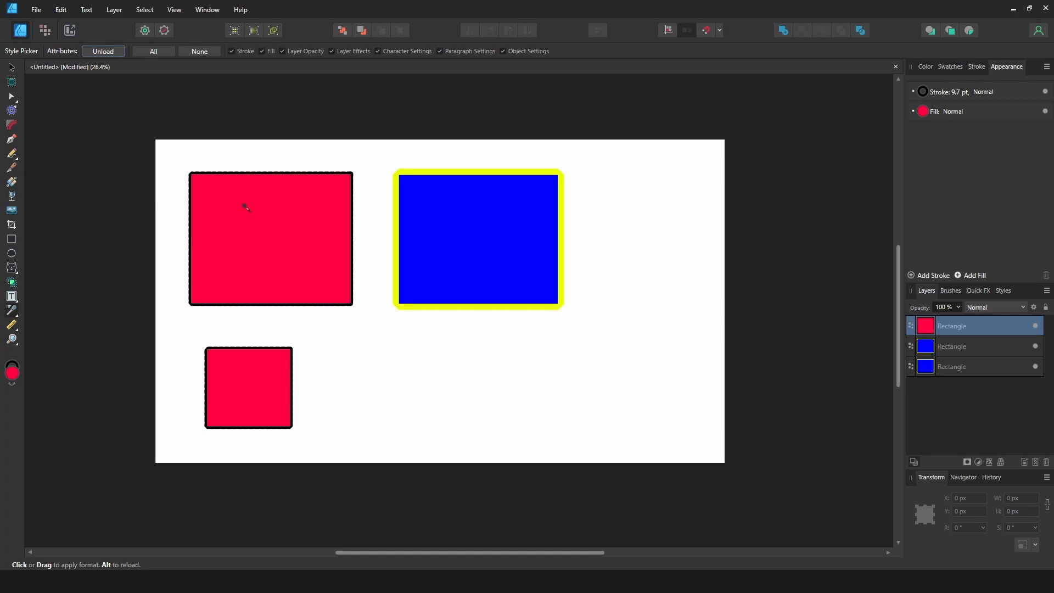
pyautogui.click(464, 225)
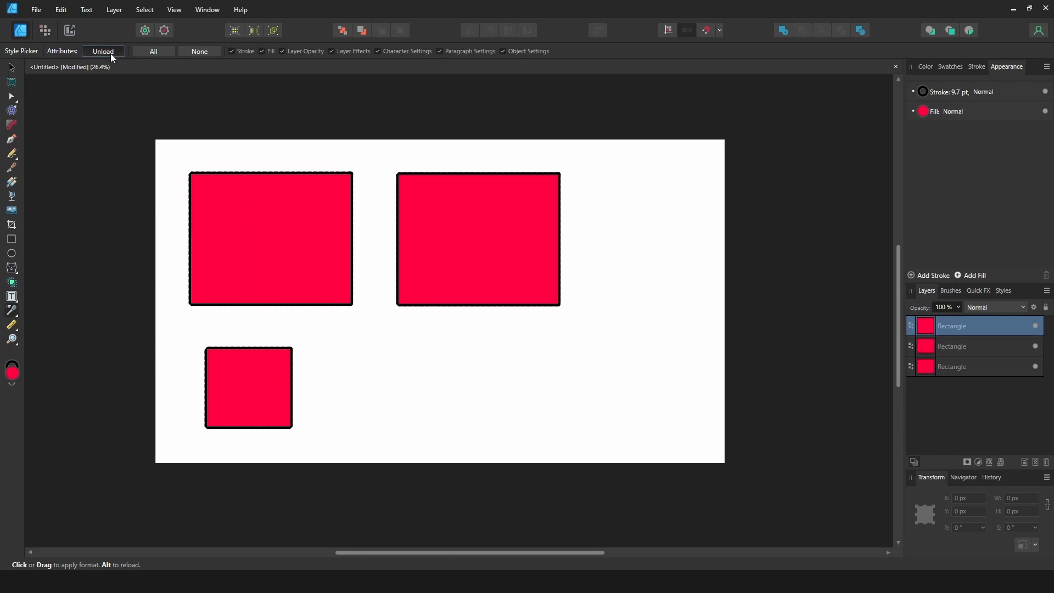
pyautogui.click(11, 67)
pyautogui.moveTo(269, 236); pyautogui.dragTo(282, 235)
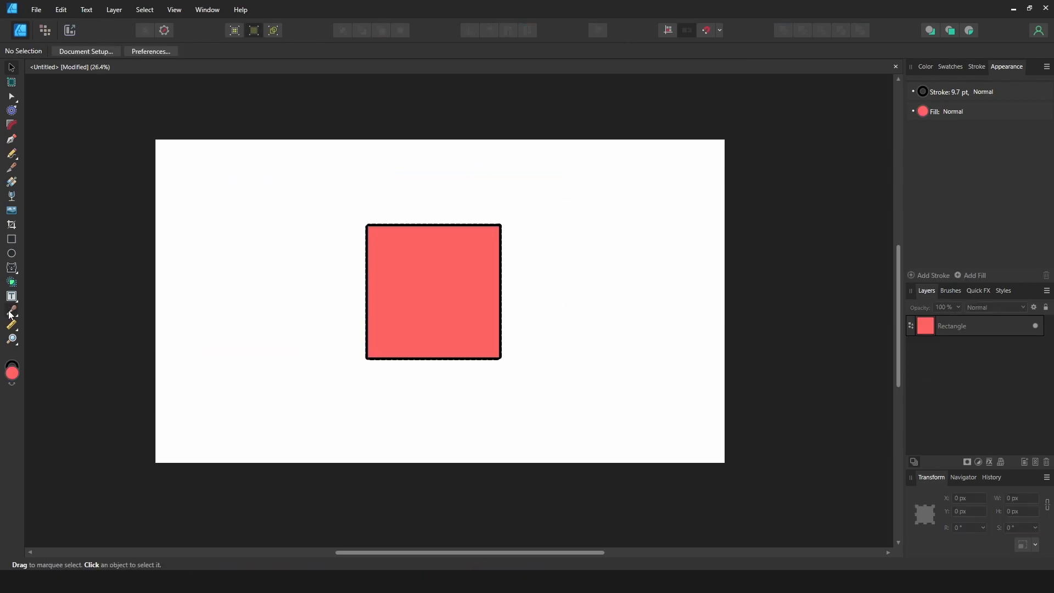
pyautogui.click(13, 310)
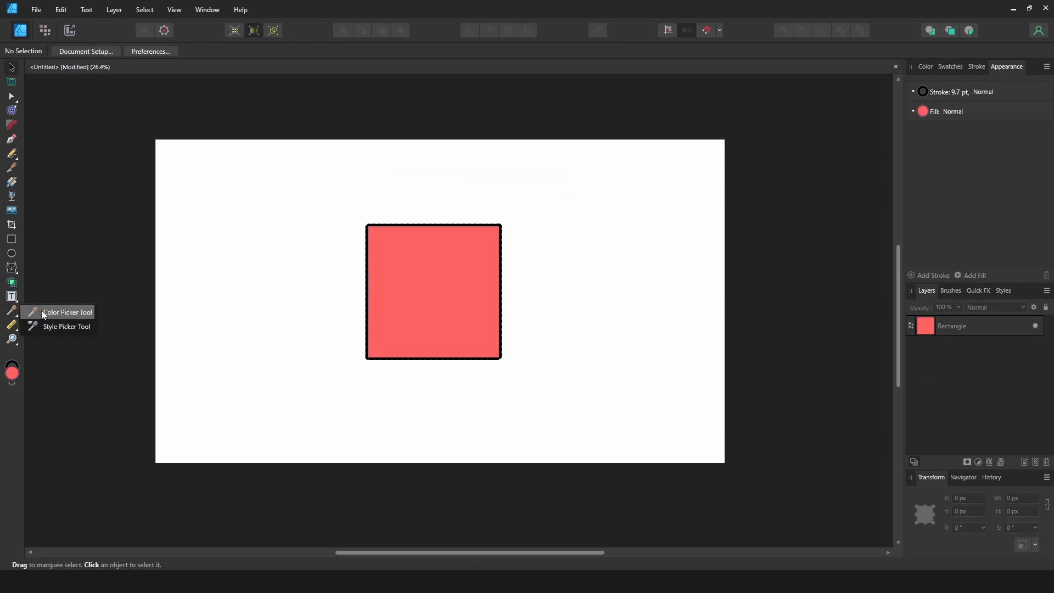
pyautogui.click(58, 310)
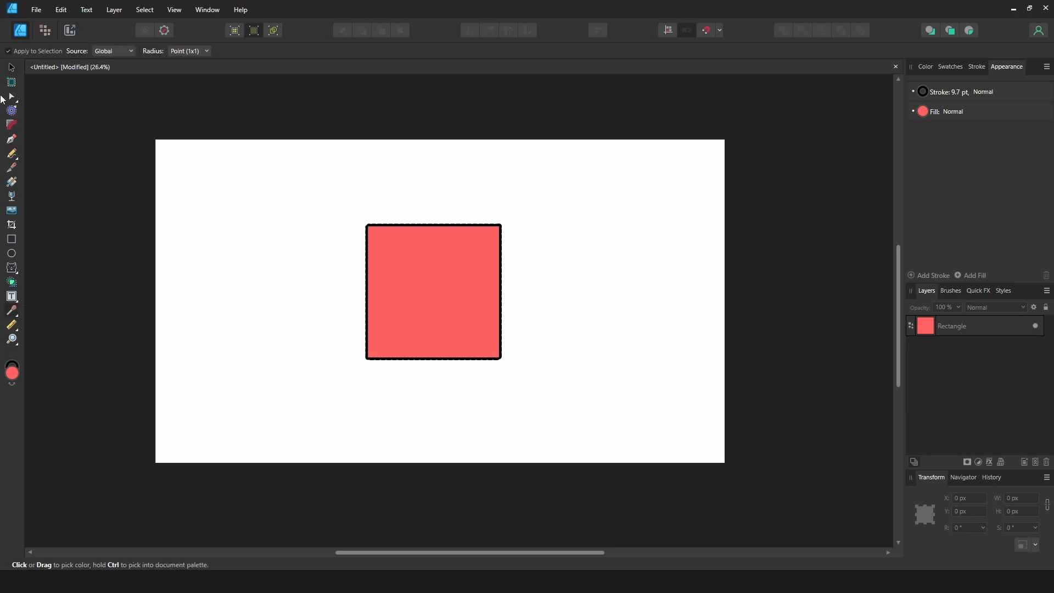
pyautogui.click(10, 69)
# Step: Move the coral square to the page's upper left and duplicate it to its right
pyautogui.moveTo(381, 299); pyautogui.dragTo(195, 223)
pyautogui.moveTo(255, 250); pyautogui.dragTo(448, 247)
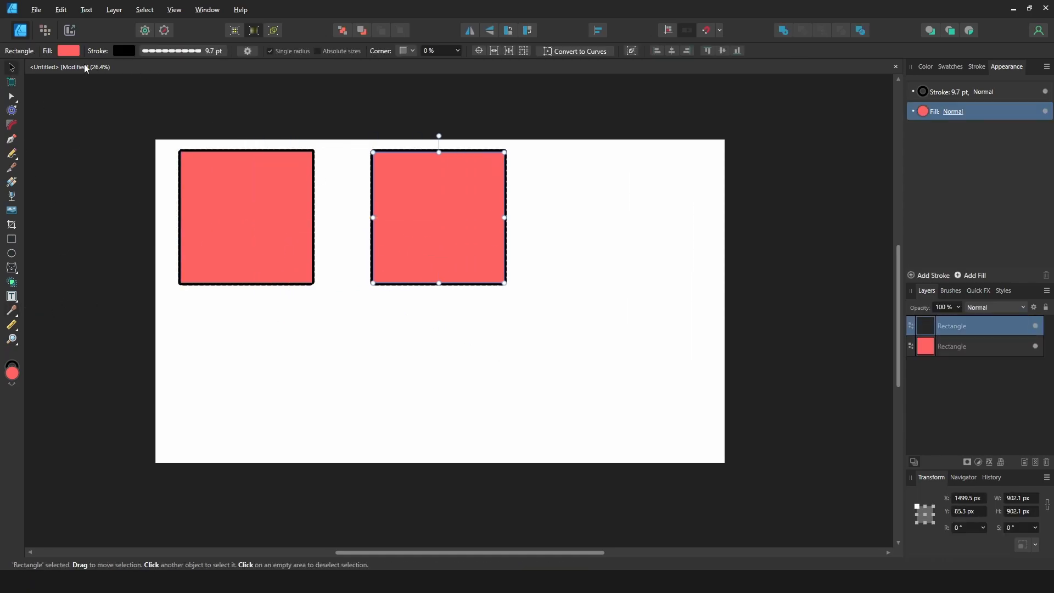
# Step: Remove the duplicate square's stroke and change its fill to blue (6366FF)
pyautogui.click(125, 51)
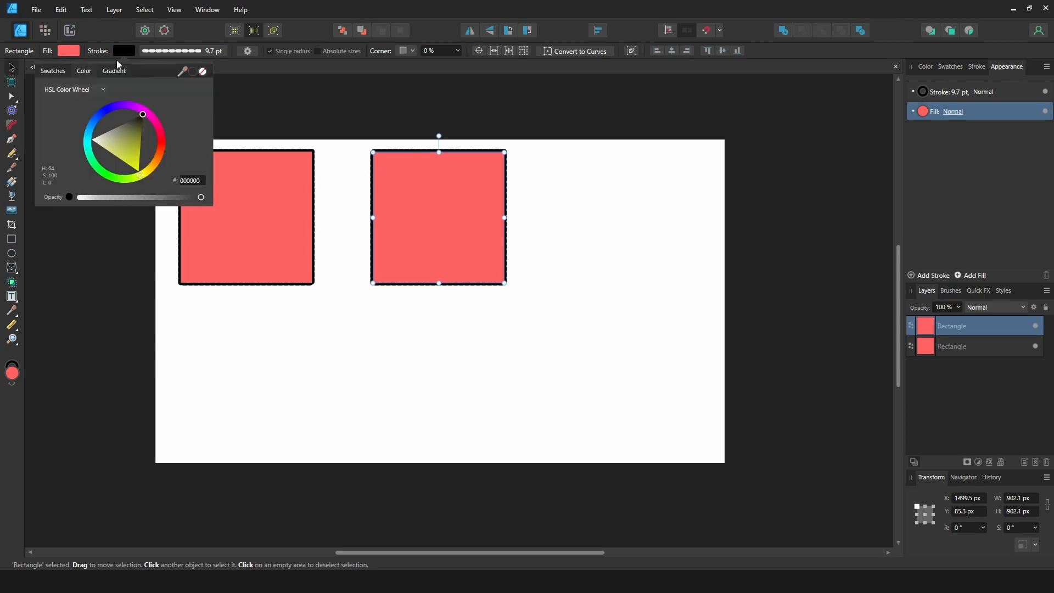
pyautogui.click(202, 72)
pyautogui.click(131, 136)
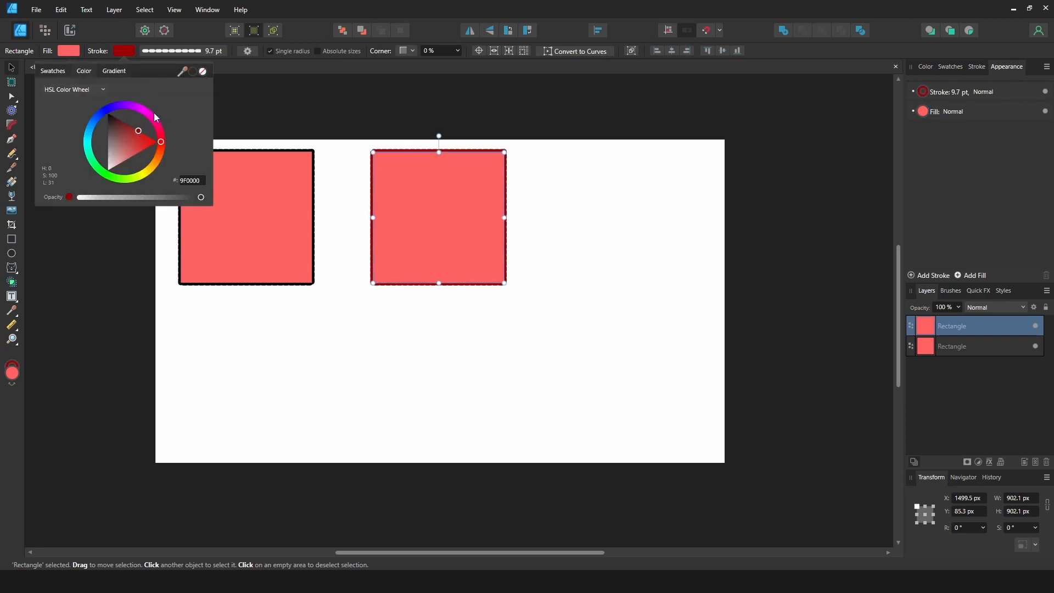
pyautogui.click(150, 114)
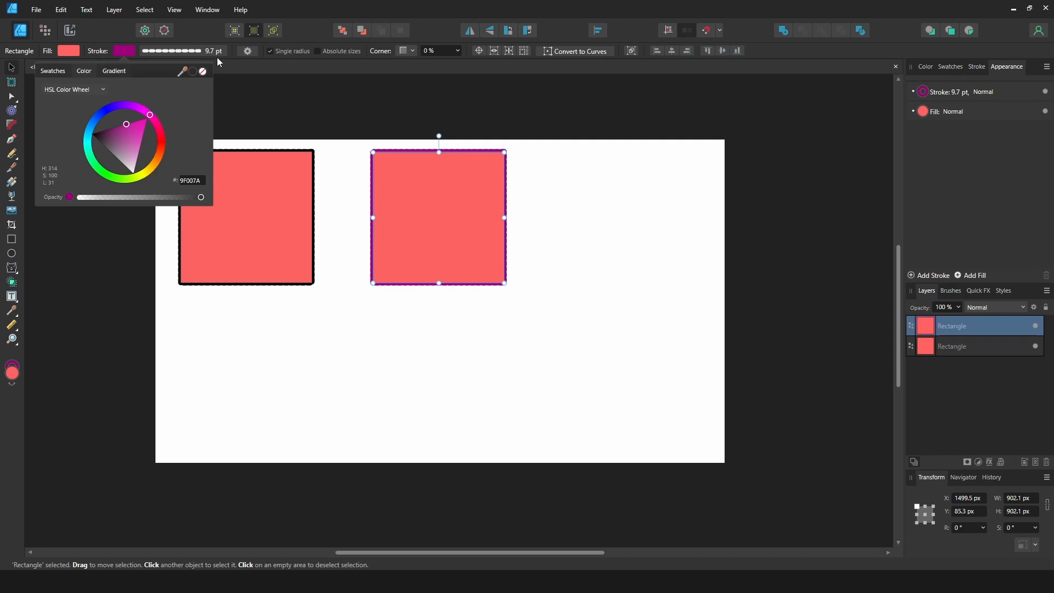
pyautogui.click(203, 71)
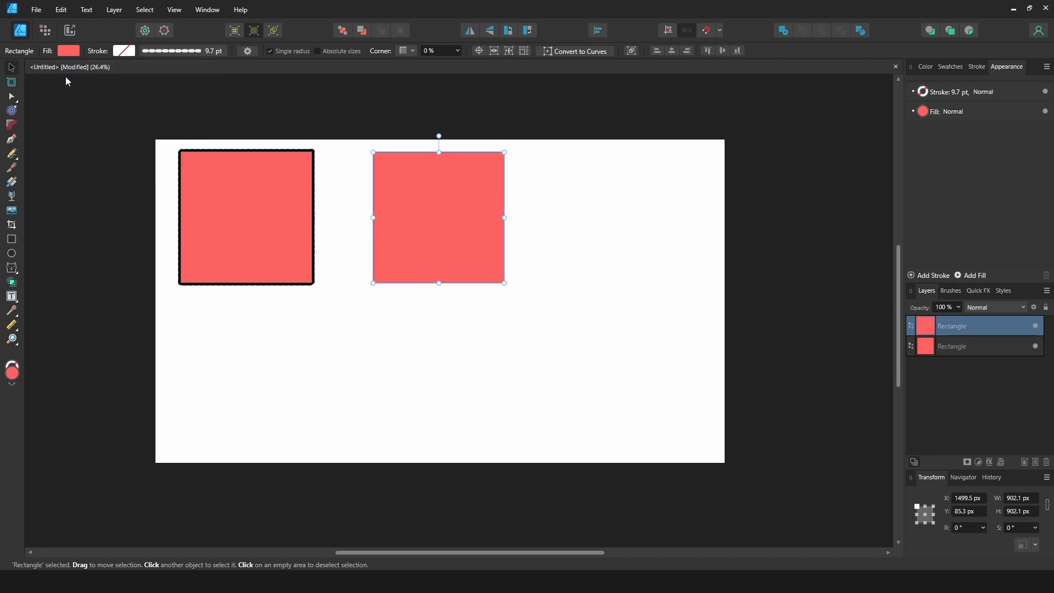
pyautogui.click(65, 48)
pyautogui.click(72, 103)
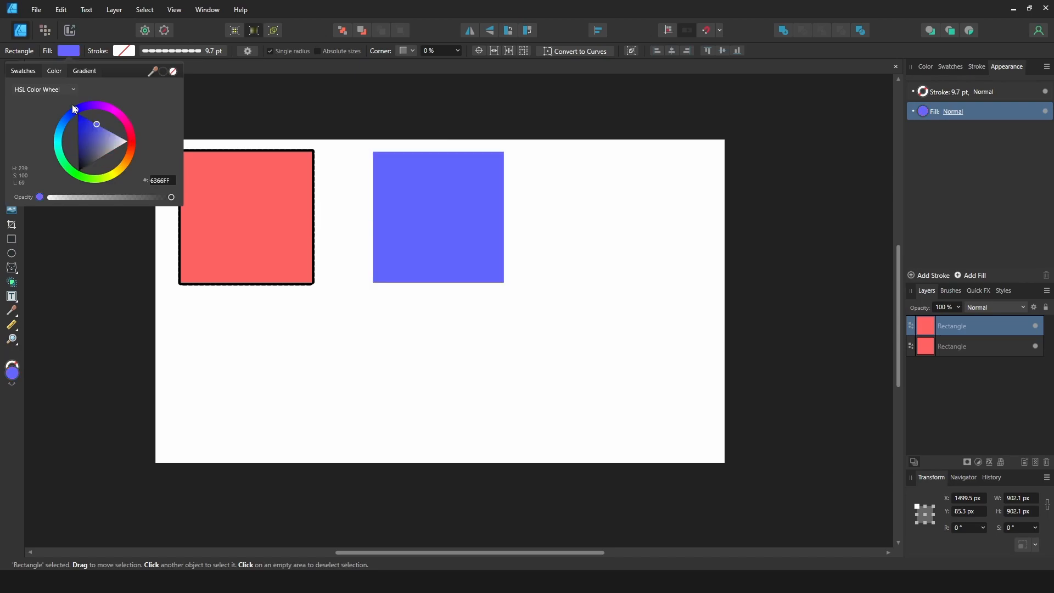
# Step: Duplicate the blue square to its right and change the copy's fill to green (71FF63)
pyautogui.moveTo(459, 216); pyautogui.dragTo(632, 225)
pyautogui.click(68, 51)
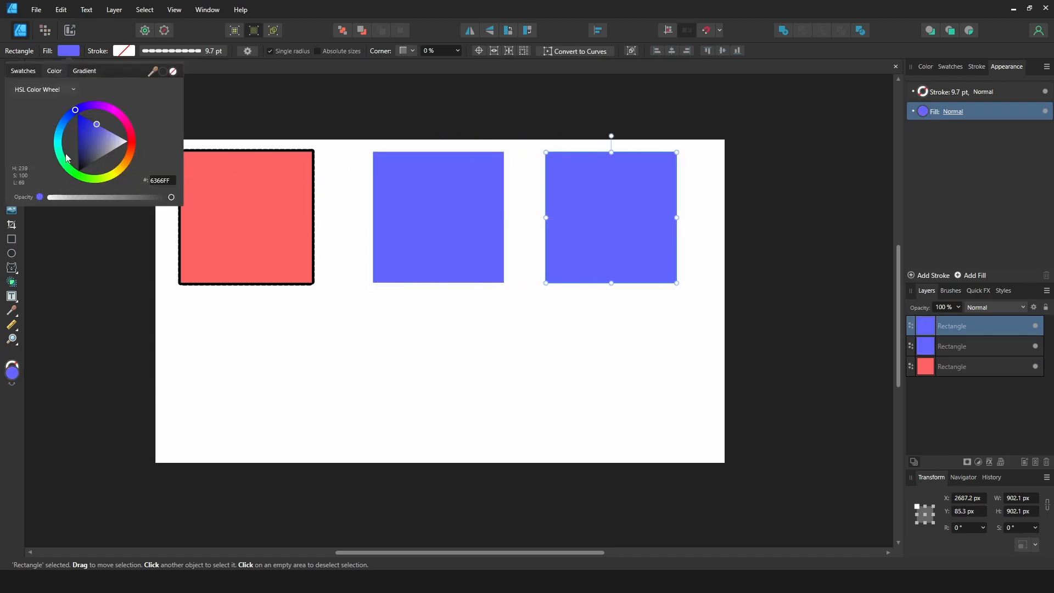
pyautogui.click(81, 176)
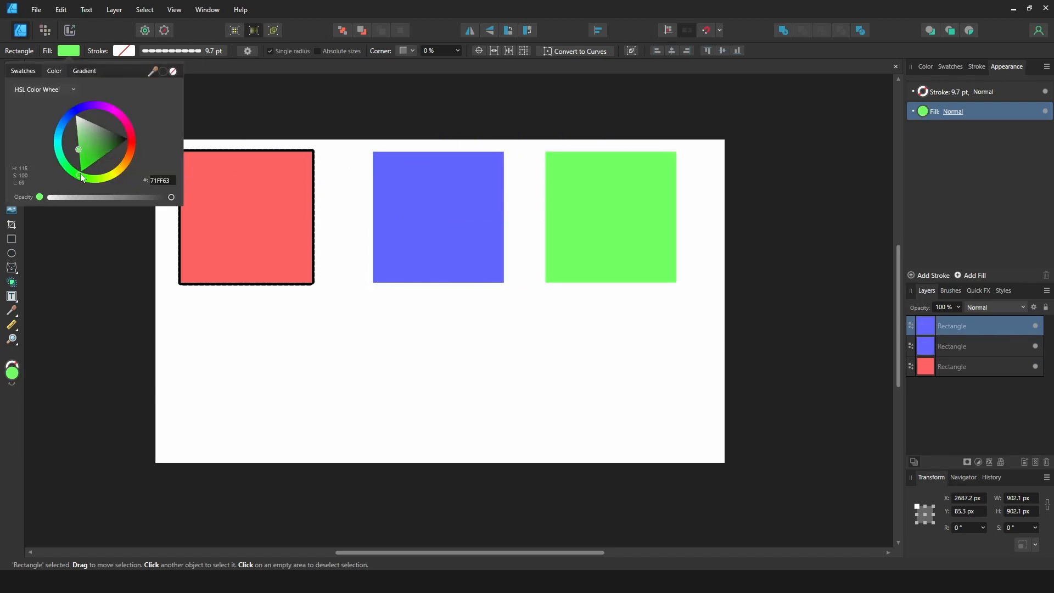
# Step: Fill the outlined coral square with the middle square's blue using the Color Picker
pyautogui.click(290, 222)
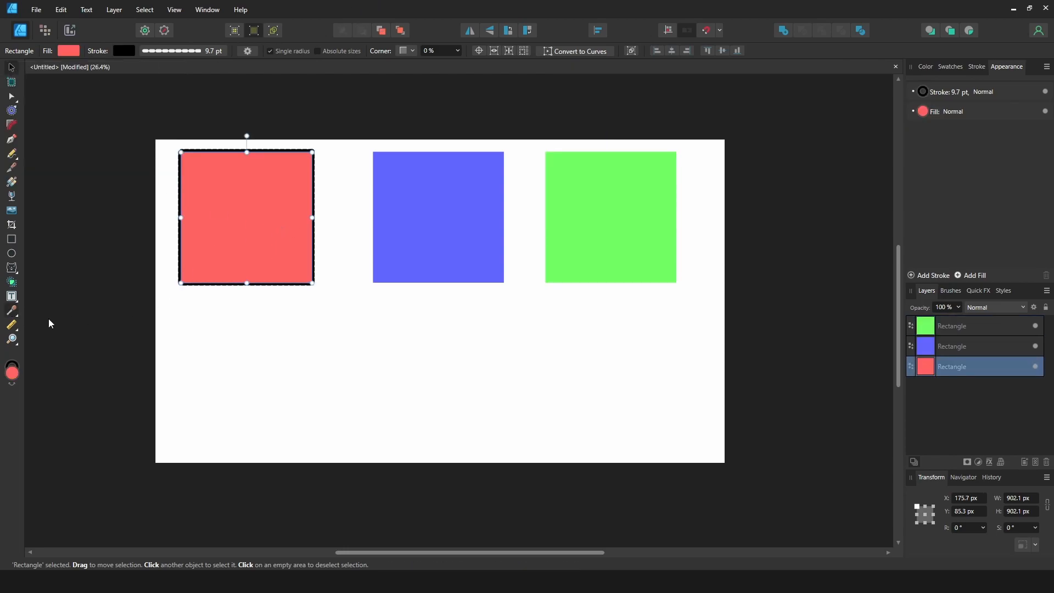
pyautogui.press('i')
pyautogui.click(423, 243)
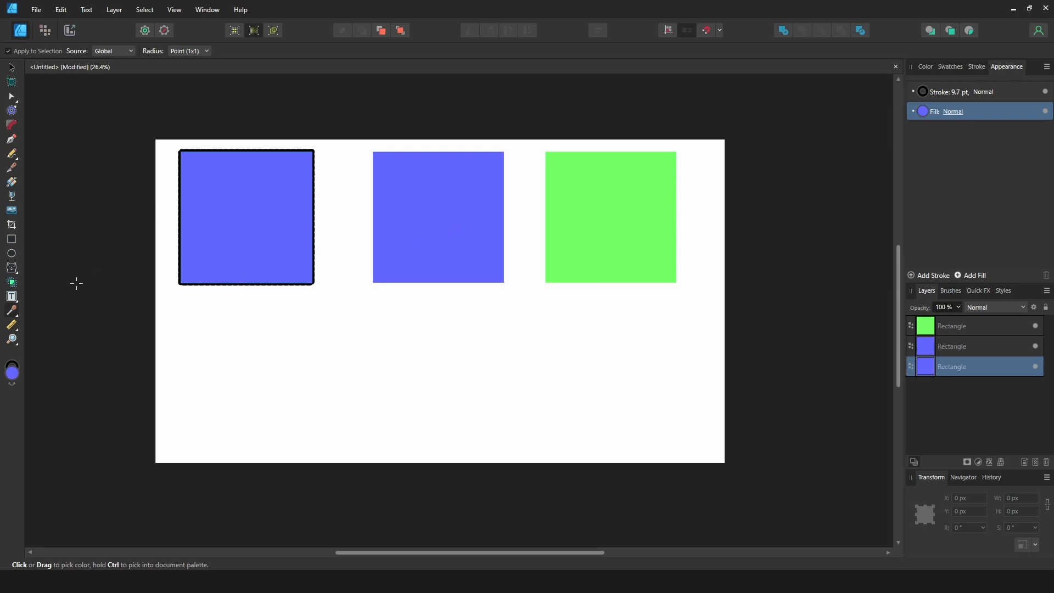
pyautogui.press('v')
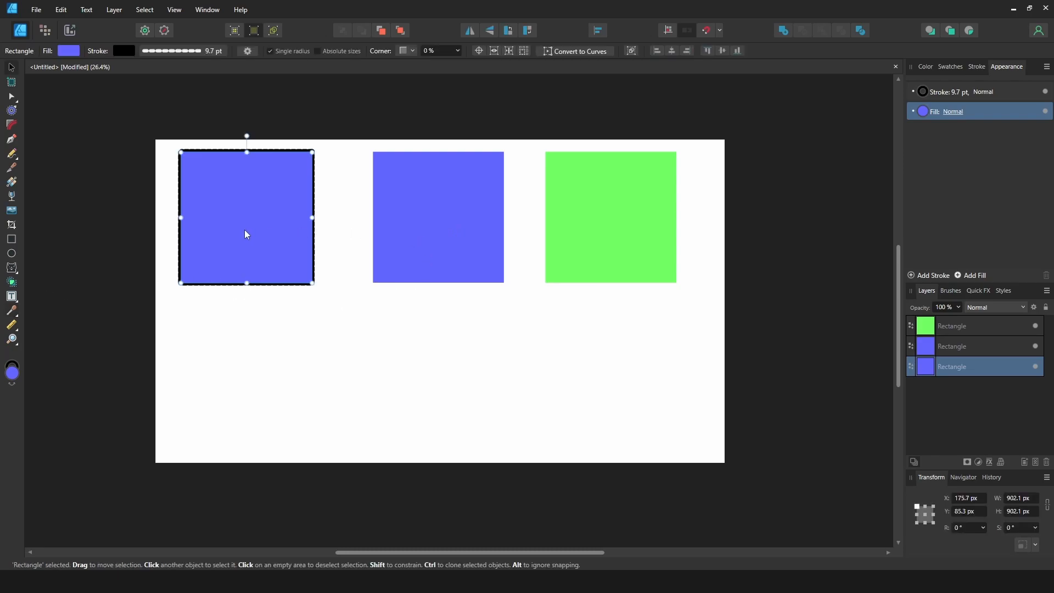
# Step: Replace the outlined square's fill with the green sampled from the rightmost square
pyautogui.press('i')
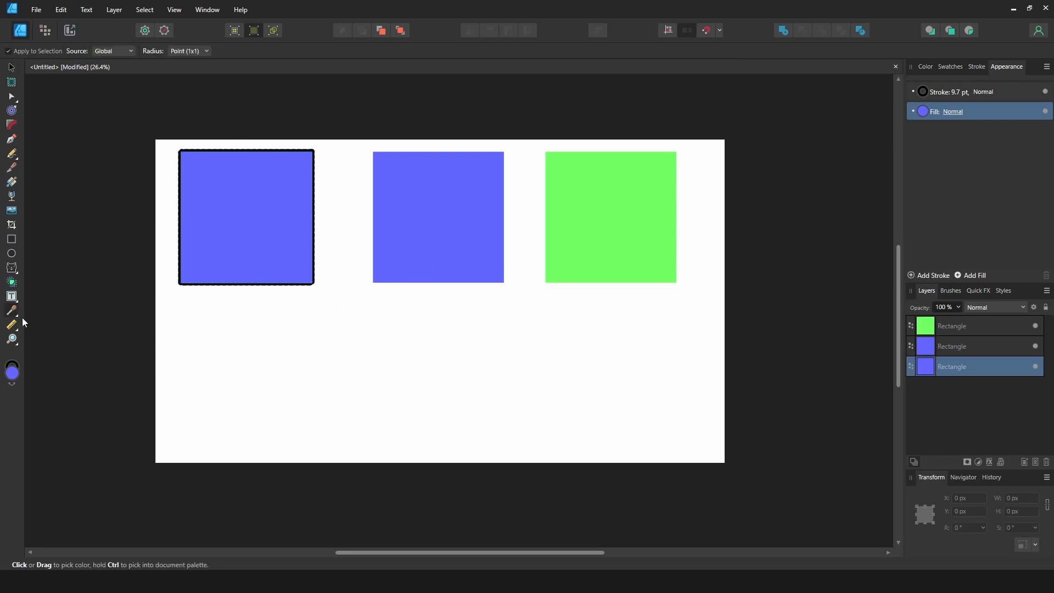
pyautogui.click(603, 215)
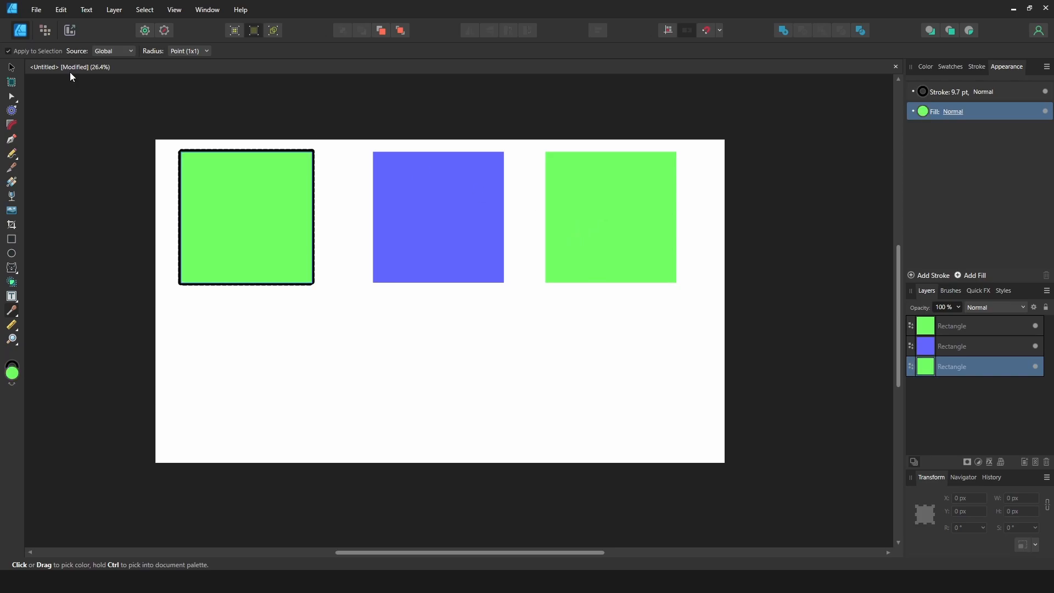
pyautogui.click(11, 67)
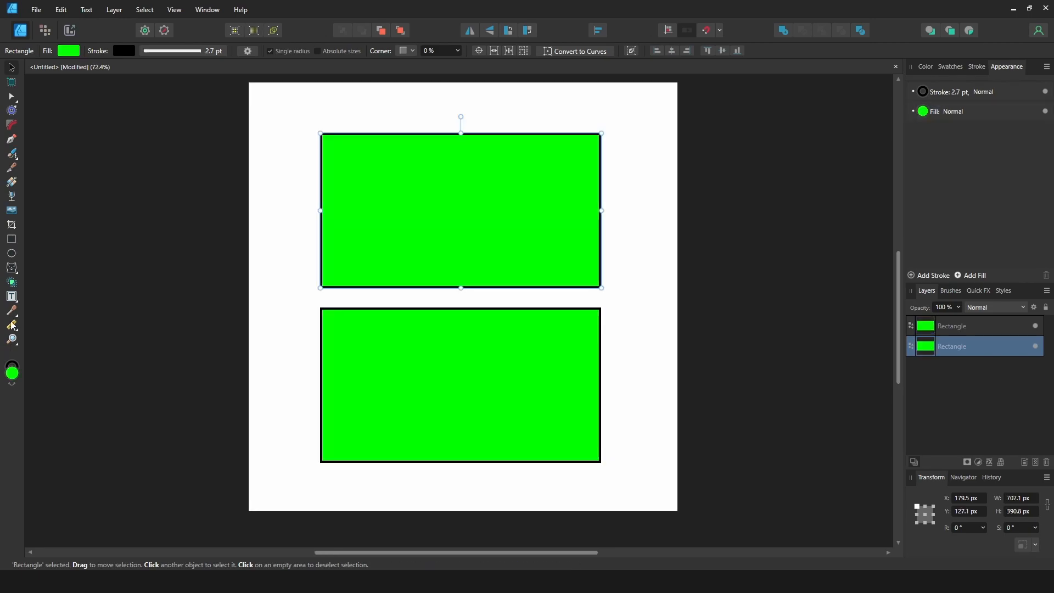
# Step: Deselect everything and measure the upper green rectangle's width and height with the Measure tool
pyautogui.hotkey('ctrl', 'd')
pyautogui.click(12, 326)
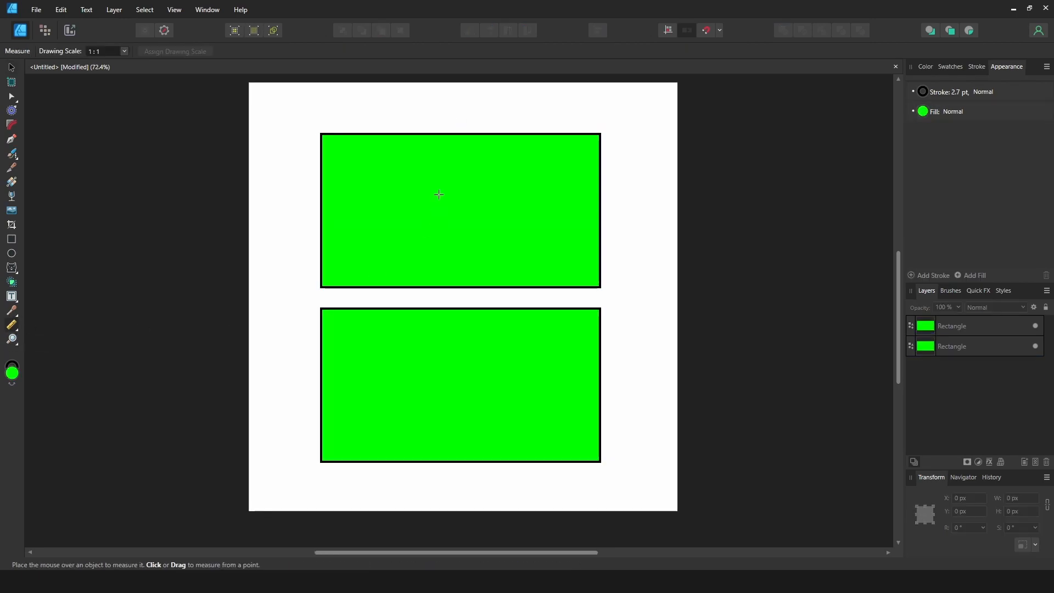
pyautogui.moveTo(321, 146); pyautogui.dragTo(601, 146)
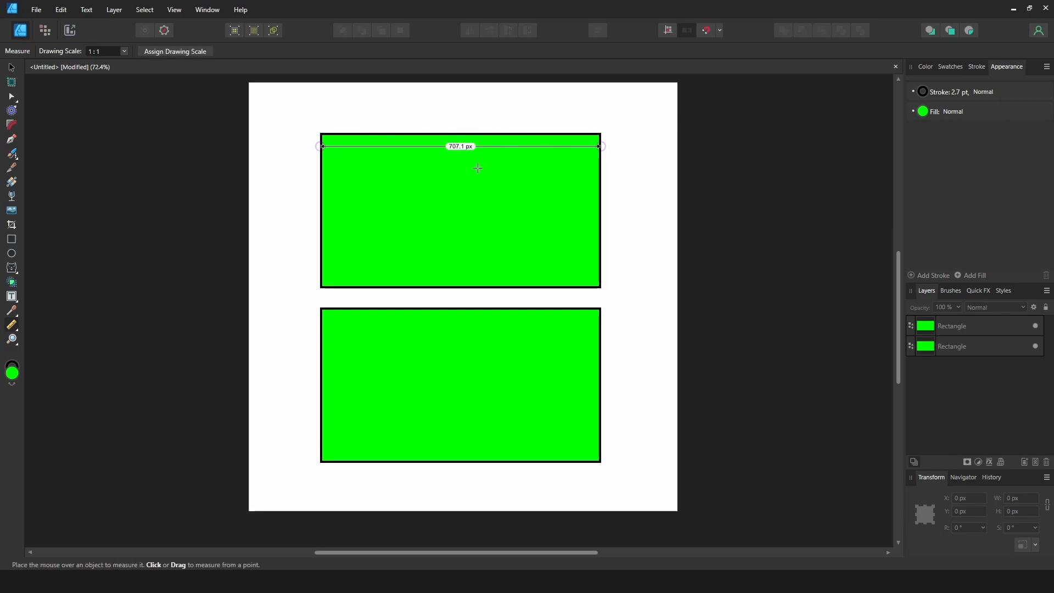
pyautogui.moveTo(405, 133); pyautogui.dragTo(419, 283)
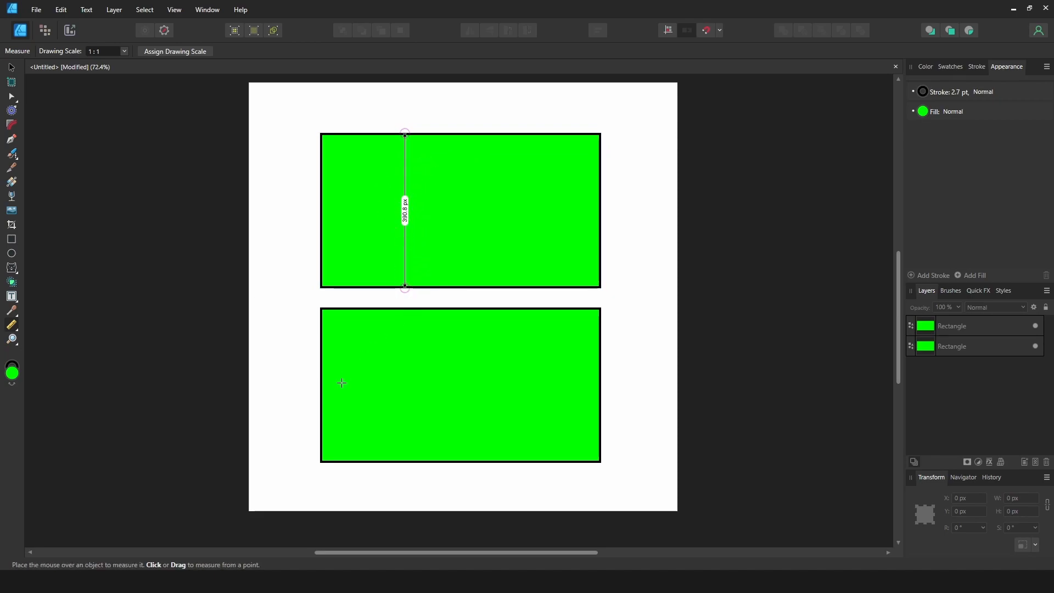
# Step: Measure the lower rectangle's diagonal, fitting the measuring line exactly to its lower-left and upper-right corners
pyautogui.moveTo(283, 469); pyautogui.dragTo(601, 307)
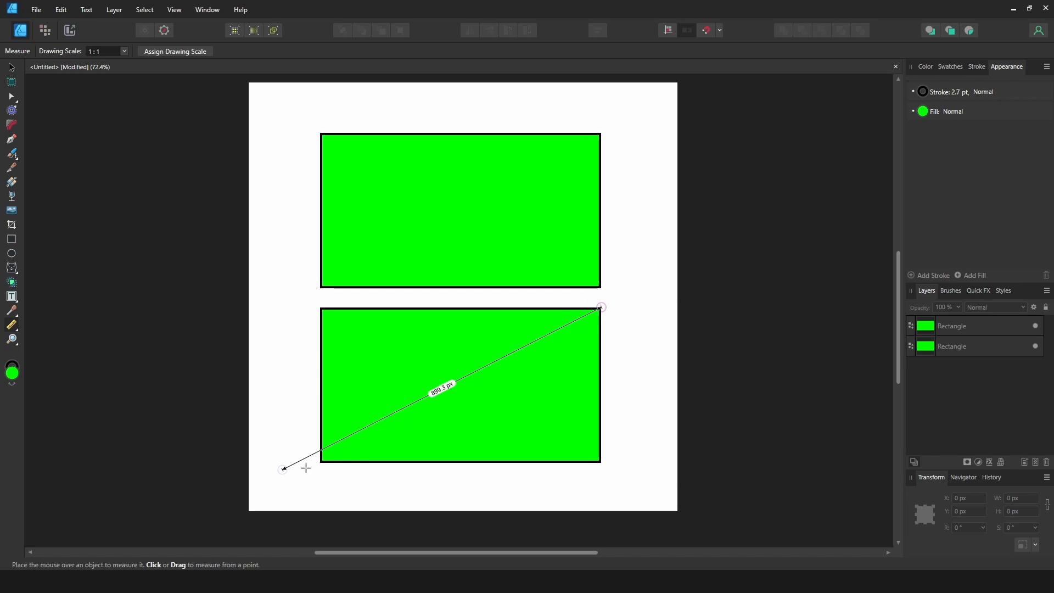
pyautogui.moveTo(284, 471); pyautogui.dragTo(322, 462)
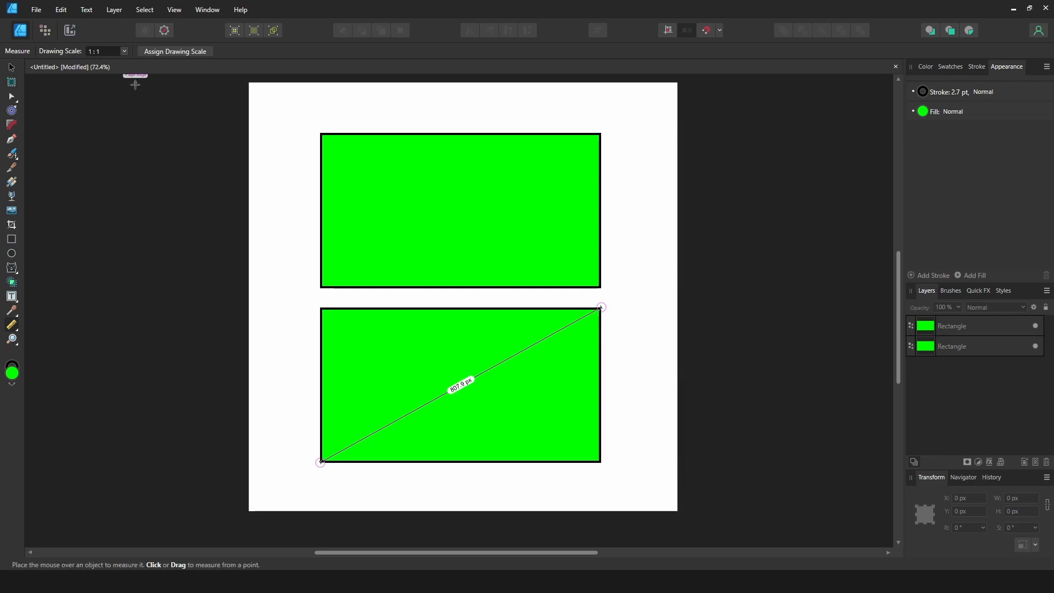
pyautogui.click(12, 67)
# Step: Measure the upper green rectangle's area and perimeter with the Area tool and deselect it
pyautogui.click(12, 325)
pyautogui.click(68, 341)
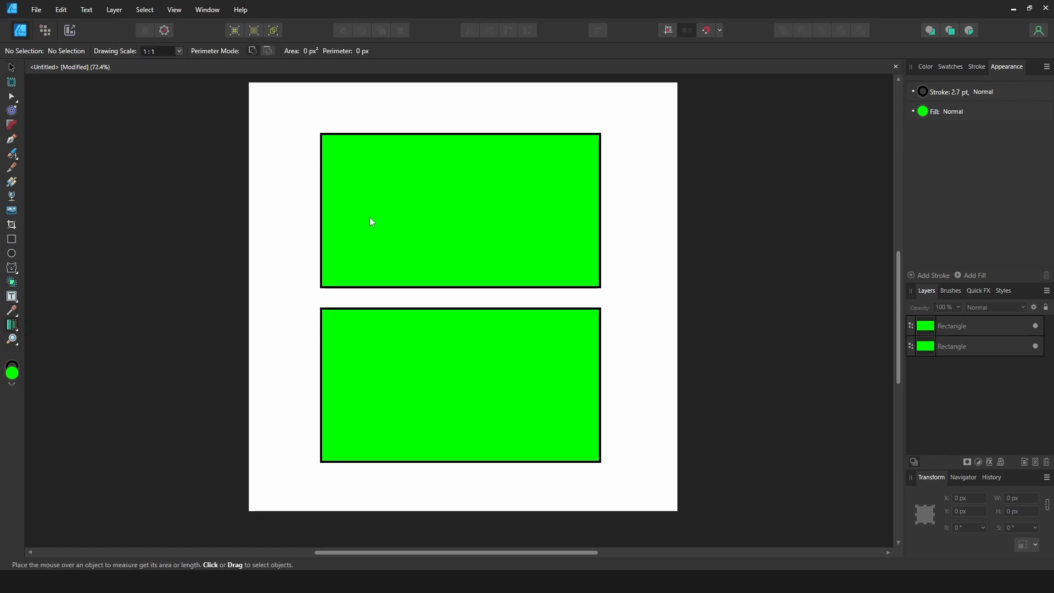
pyautogui.click(414, 215)
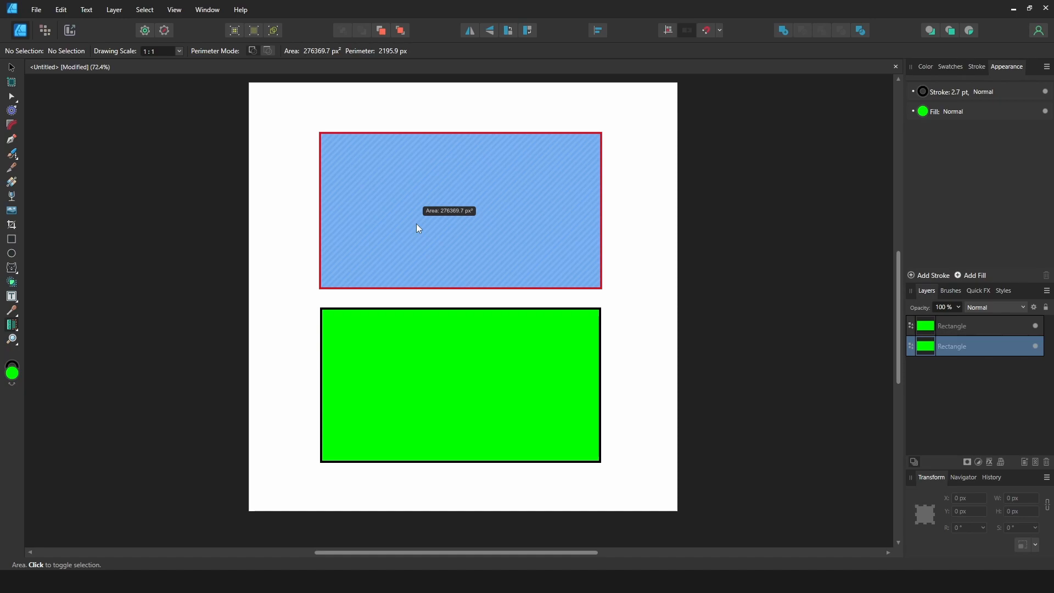
pyautogui.click(11, 67)
pyautogui.hotkey('ctrl', 'd')
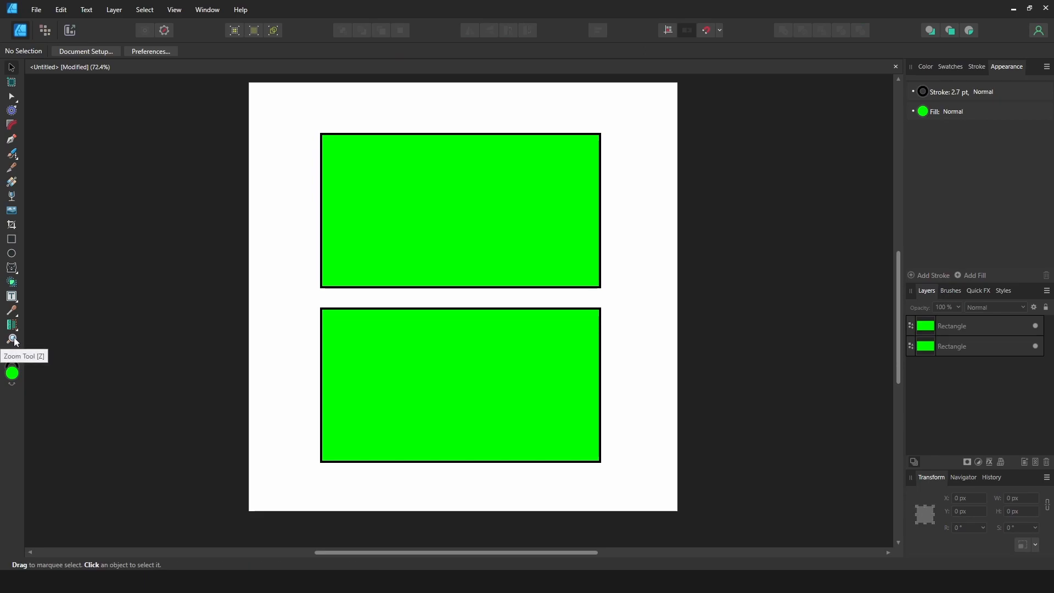
# Step: Zoom the page out to 68% with the Zoom tool
pyautogui.press('z')
pyautogui.moveTo(292, 346)
pyautogui.mouseDown()
pyautogui.moveTo(369, 292)
pyautogui.moveTo(255, 356)
pyautogui.moveTo(331, 311)
pyautogui.moveTo(264, 347)
pyautogui.moveTo(376, 313)
pyautogui.moveTo(298, 334)
pyautogui.mouseUp()
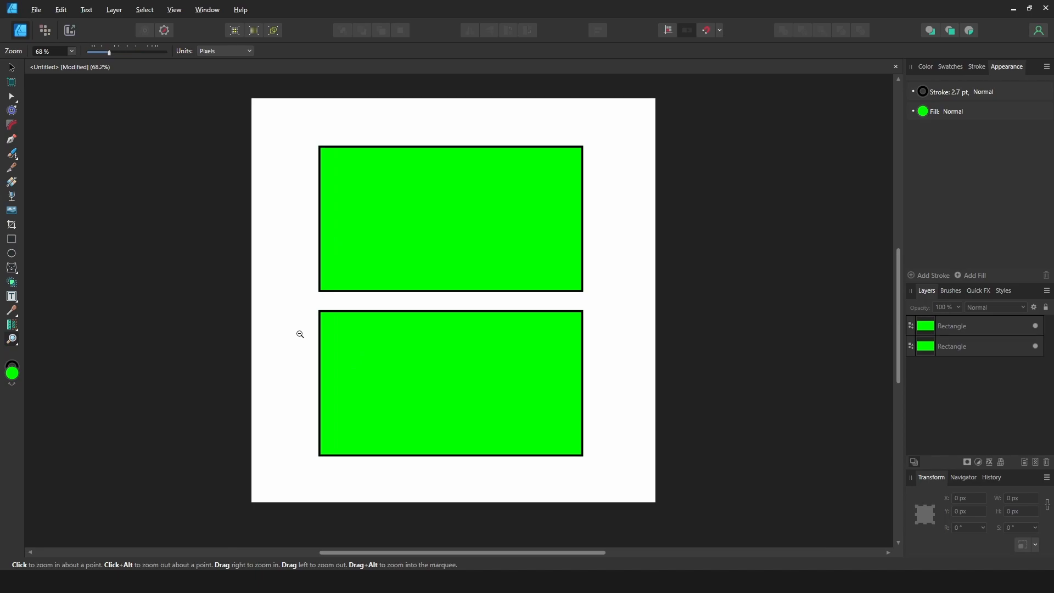
# Step: Zoom in on the upper green rectangle to 500% with the Zoom tool and fit the page back in the window
pyautogui.moveTo(489, 219); pyautogui.dragTo(489, 219)
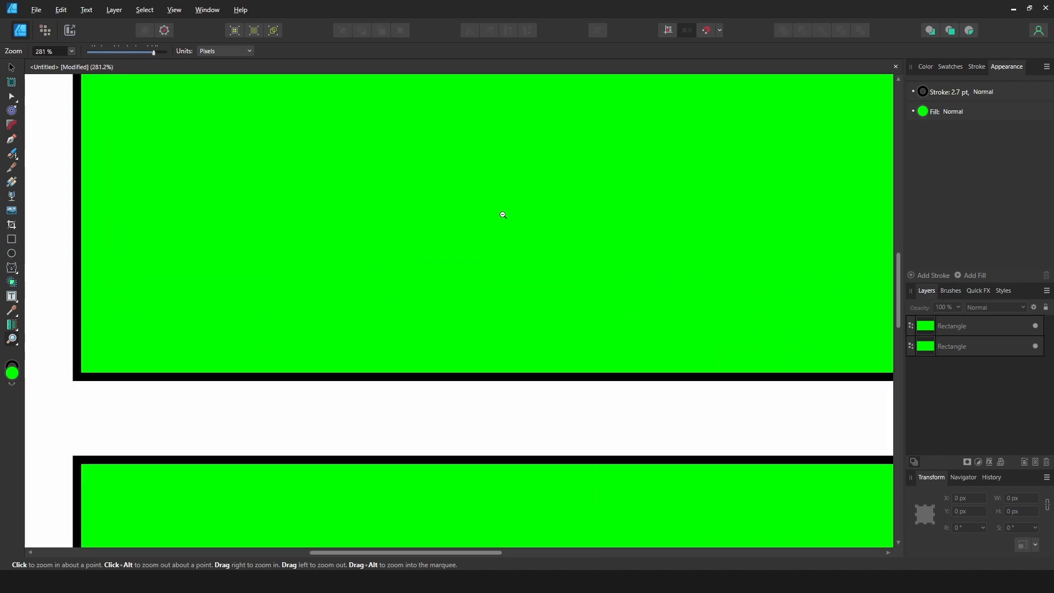
pyautogui.click(476, 231)
pyautogui.click(472, 231)
pyautogui.click(470, 231)
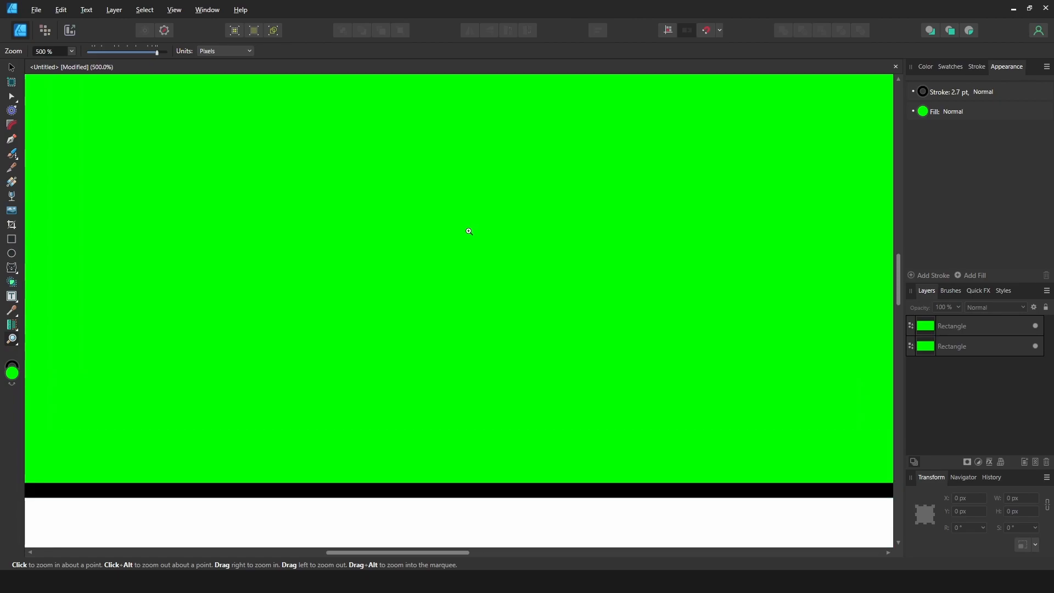
pyautogui.hotkey('ctrl', '0')
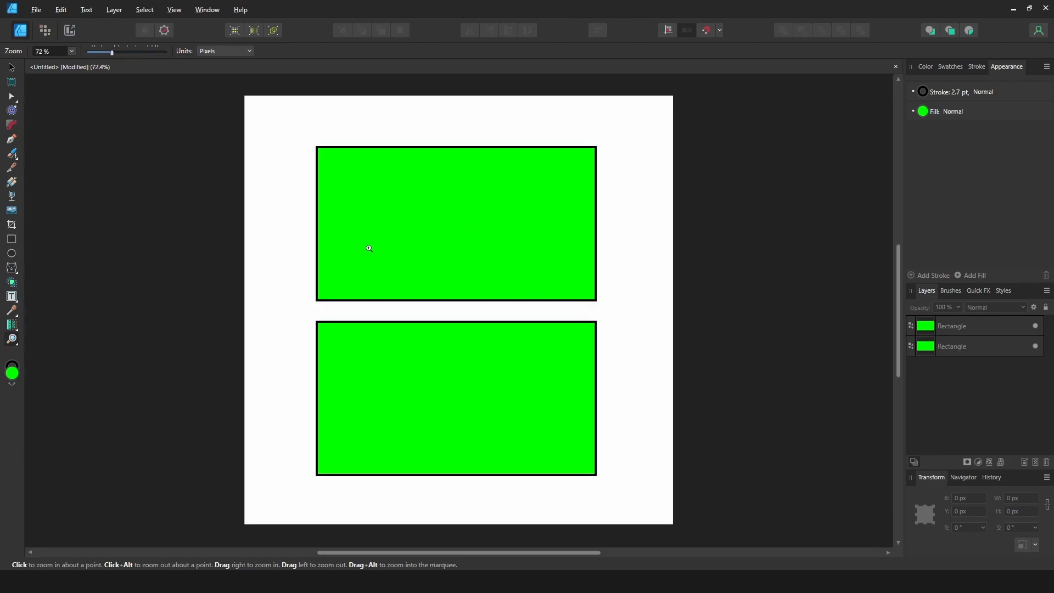
# Step: Switch to the Move tool, zoom the page out to about 30% and zoom back in to 72%
pyautogui.click(12, 69)
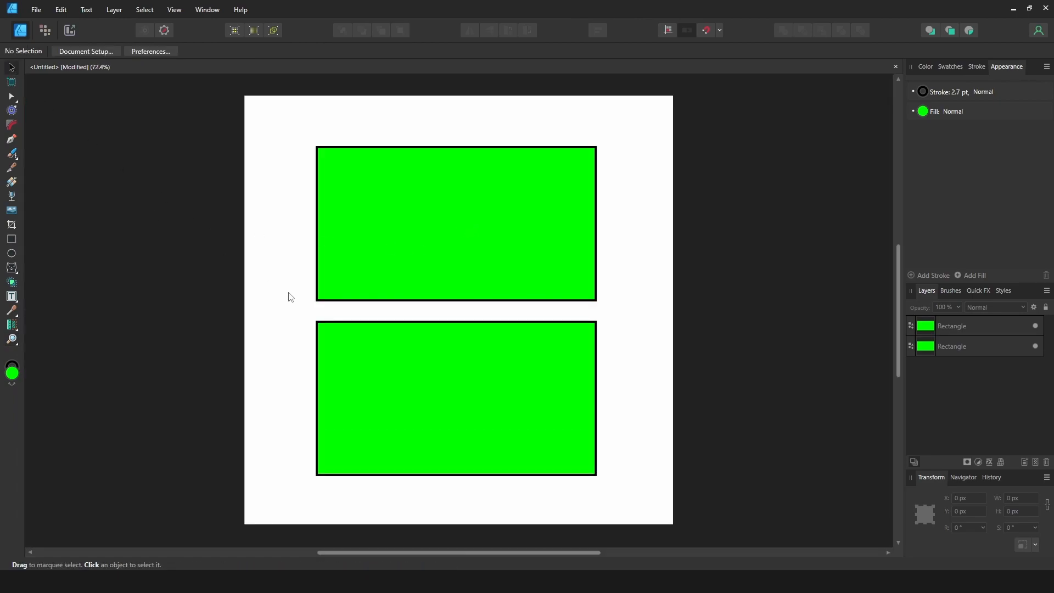
pyautogui.scroll(-3, 419, 364)
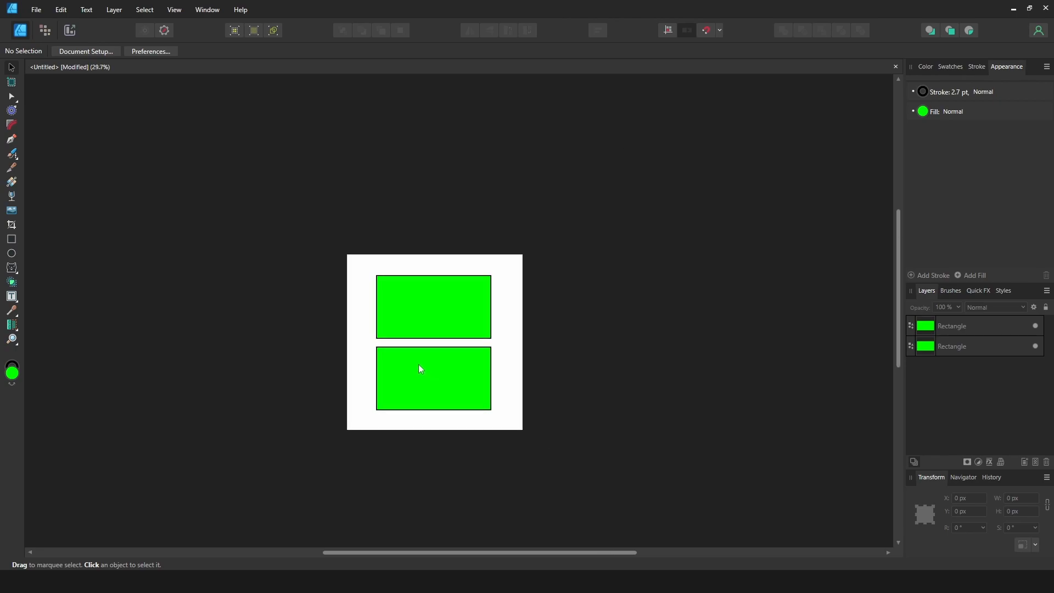
pyautogui.scroll(4, 420, 361)
pyautogui.scroll(1, 421, 360)
pyautogui.scroll(-2, 423, 359)
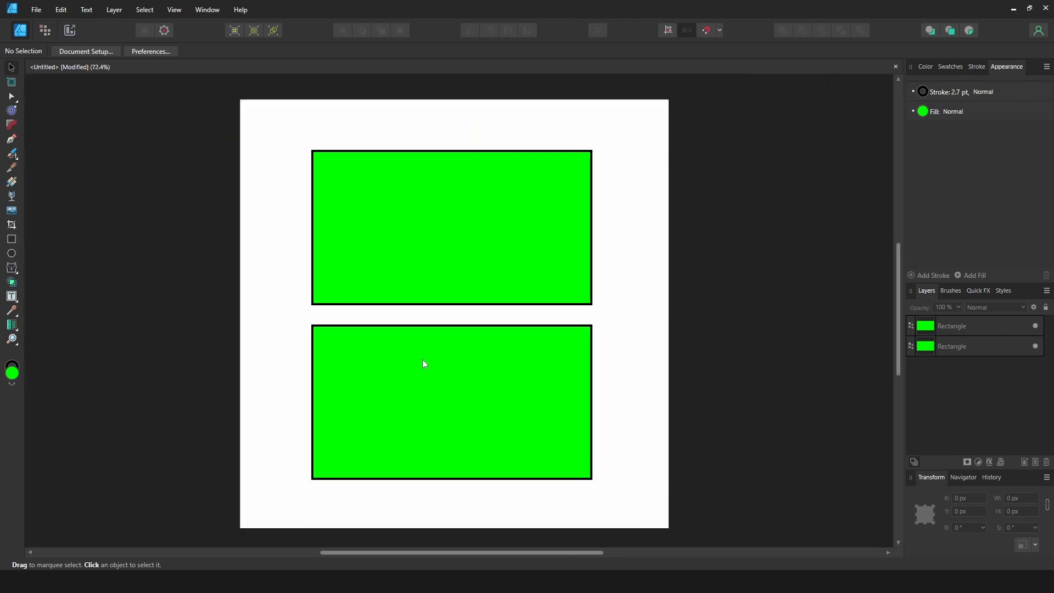
# Step: Pan the page back and forth with the View tool and return to the Move tool
pyautogui.click(15, 342)
pyautogui.click(62, 358)
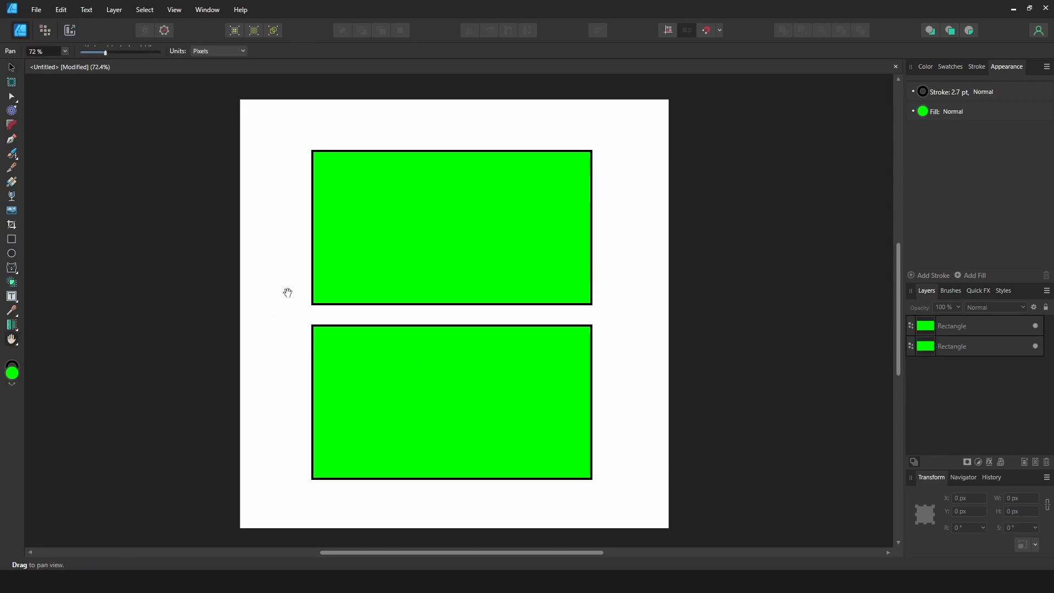
pyautogui.moveTo(372, 278); pyautogui.dragTo(353, 270)
pyautogui.moveTo(175, 213); pyautogui.dragTo(208, 217)
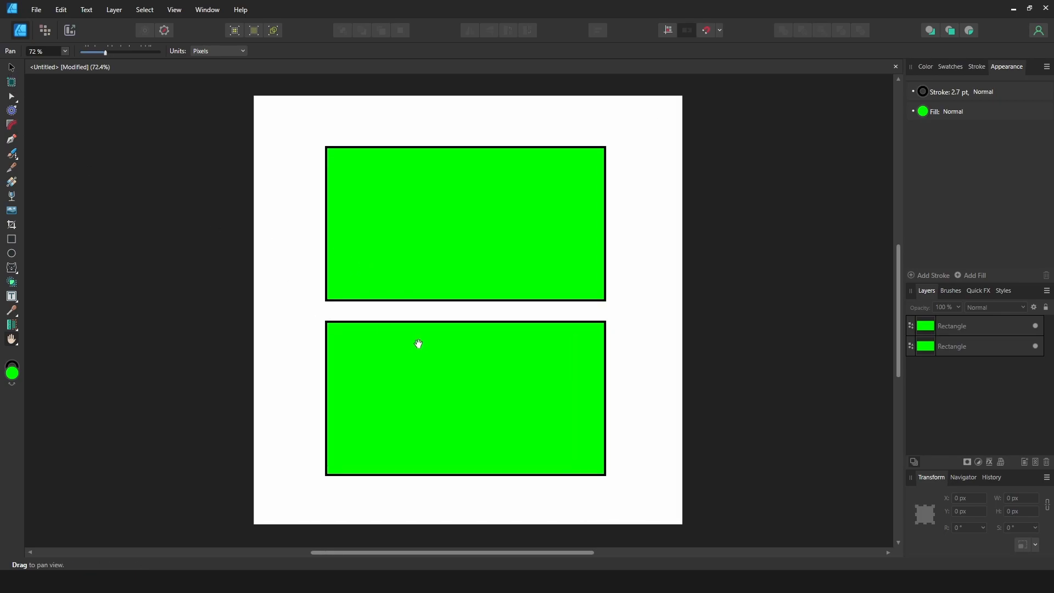
pyautogui.moveTo(419, 345); pyautogui.dragTo(294, 322)
pyautogui.moveTo(191, 329); pyautogui.dragTo(405, 341)
pyautogui.click(11, 69)
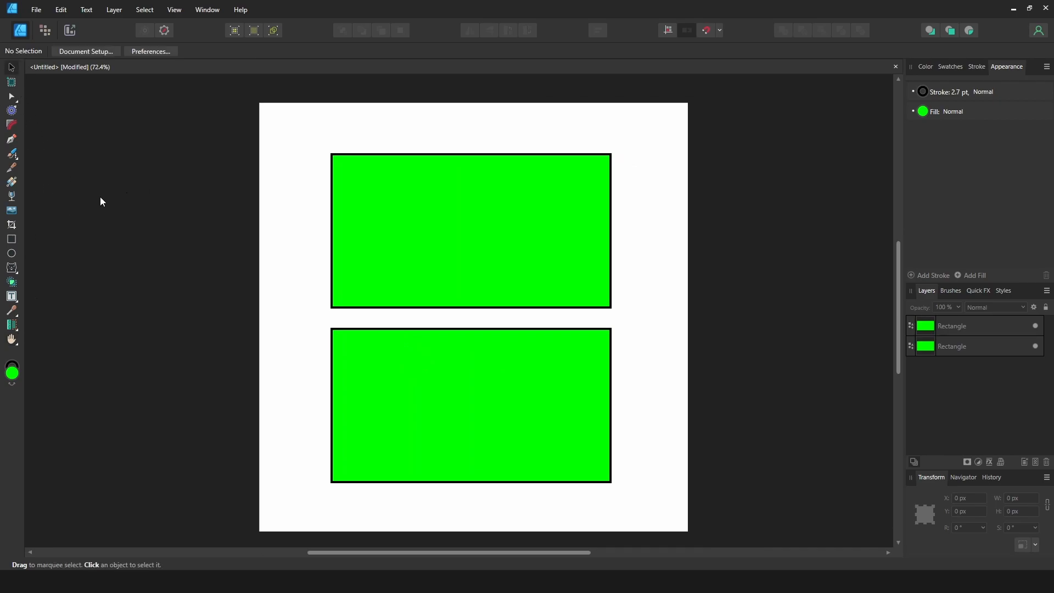
# Step: Pan the page with the Rectangle tool active, without drawing a shape, and return to the Move tool
pyautogui.click(11, 239)
pyautogui.moveTo(325, 287)
pyautogui.mouseDown()
pyautogui.moveTo(294, 266)
pyautogui.moveTo(64, 275)
pyautogui.moveTo(302, 273)
pyautogui.mouseUp()
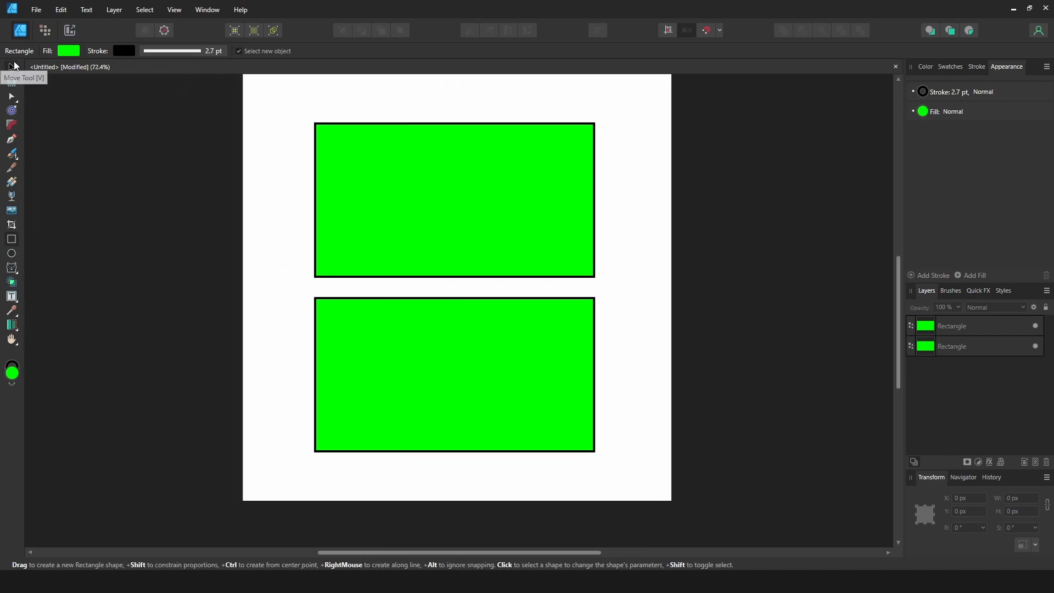
pyautogui.click(12, 68)
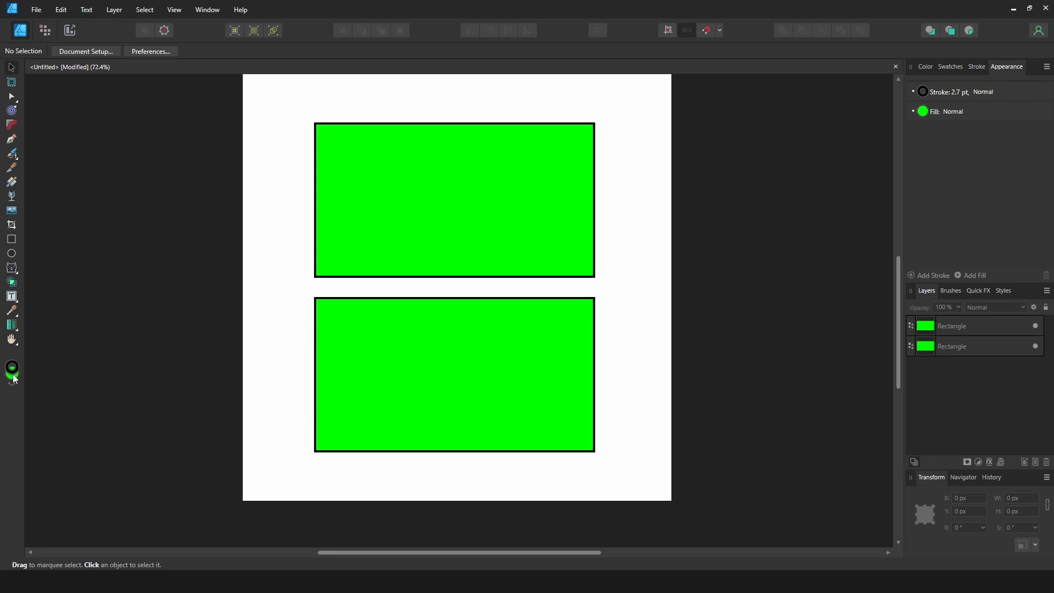
# Step: Select the upper green rectangle and try red and white as its stroke colour
pyautogui.click(399, 253)
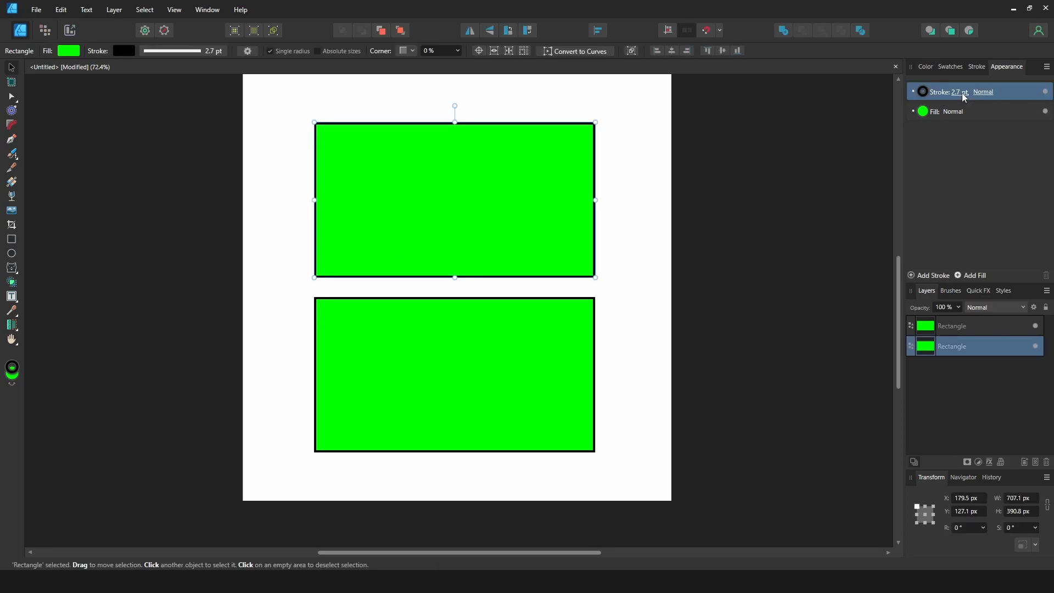
pyautogui.click(925, 91)
pyautogui.moveTo(921, 164); pyautogui.dragTo(1000, 180)
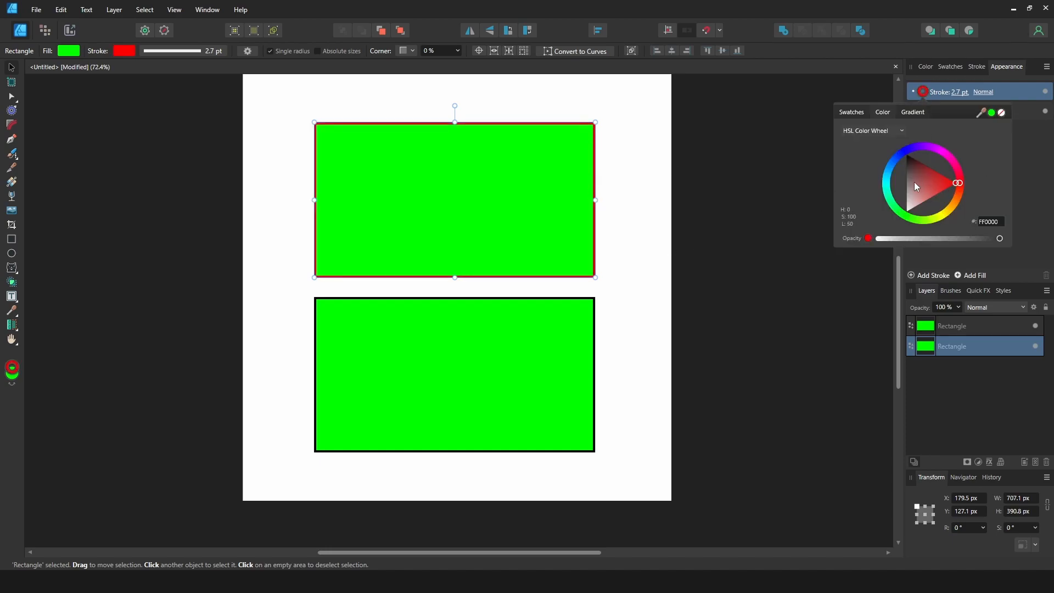
pyautogui.moveTo(907, 208); pyautogui.dragTo(889, 228)
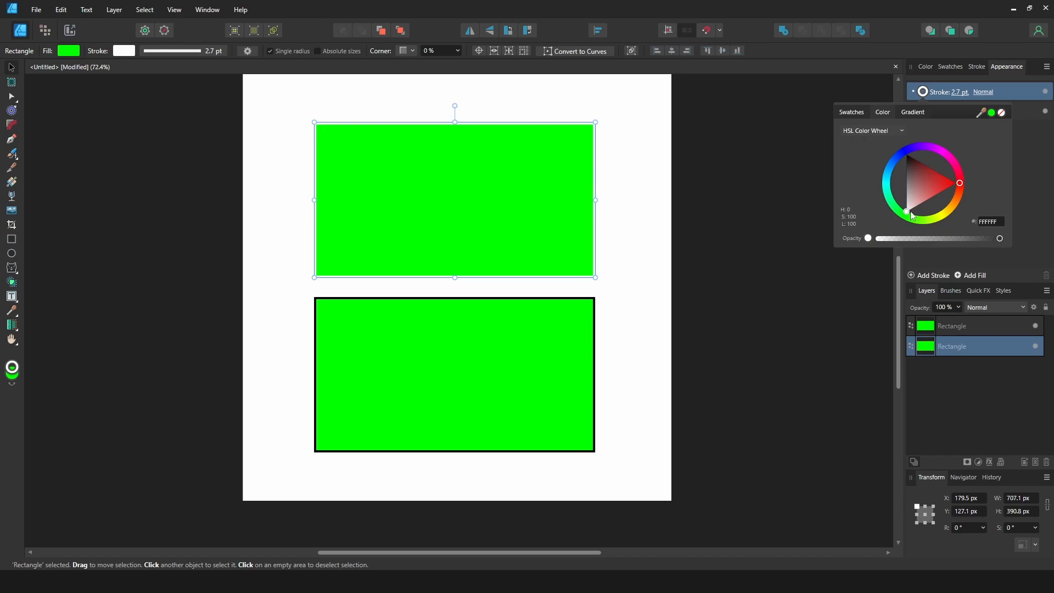
# Step: Undo the stroke colour changes and the earlier edits until only the single grey rectangle remains
pyautogui.hotkey('ctrl', 'z')
pyautogui.hotkey('ctrl', 'z')
pyautogui.hotkey('ctrl', 'z')
pyautogui.hotkey('ctrl', 'z')
pyautogui.hotkey('ctrl', 'z')
pyautogui.hotkey('ctrl', 'z')
# Step: Switch to the Pixel persona and move the grey rectangle to about X 186 px, Y 312 px
pyautogui.moveTo(411, 275)
pyautogui.mouseDown()
pyautogui.moveTo(439, 251)
pyautogui.moveTo(416, 264)
pyautogui.mouseUp()
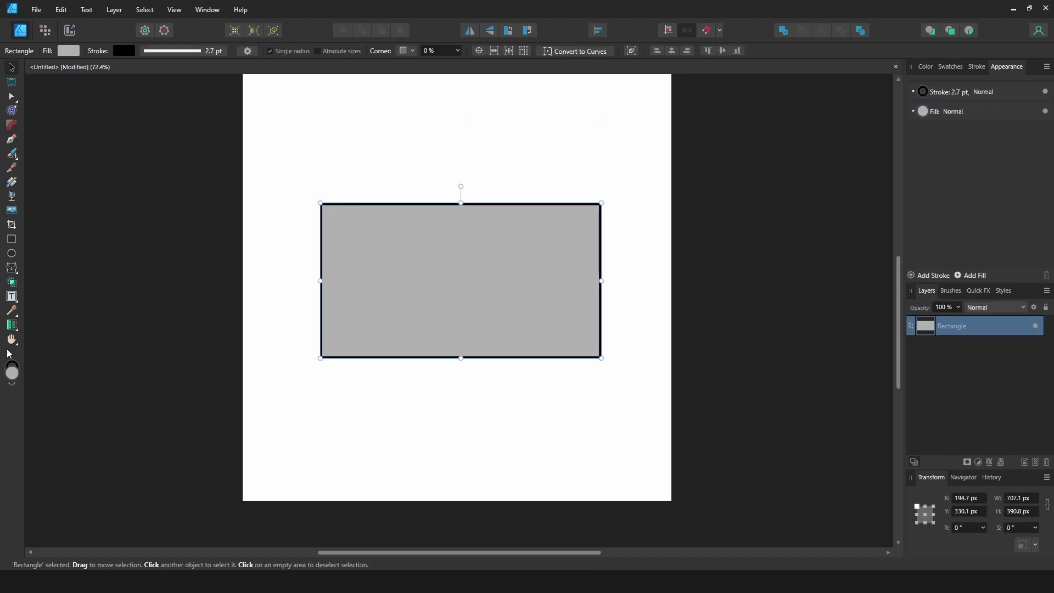
pyautogui.click(46, 36)
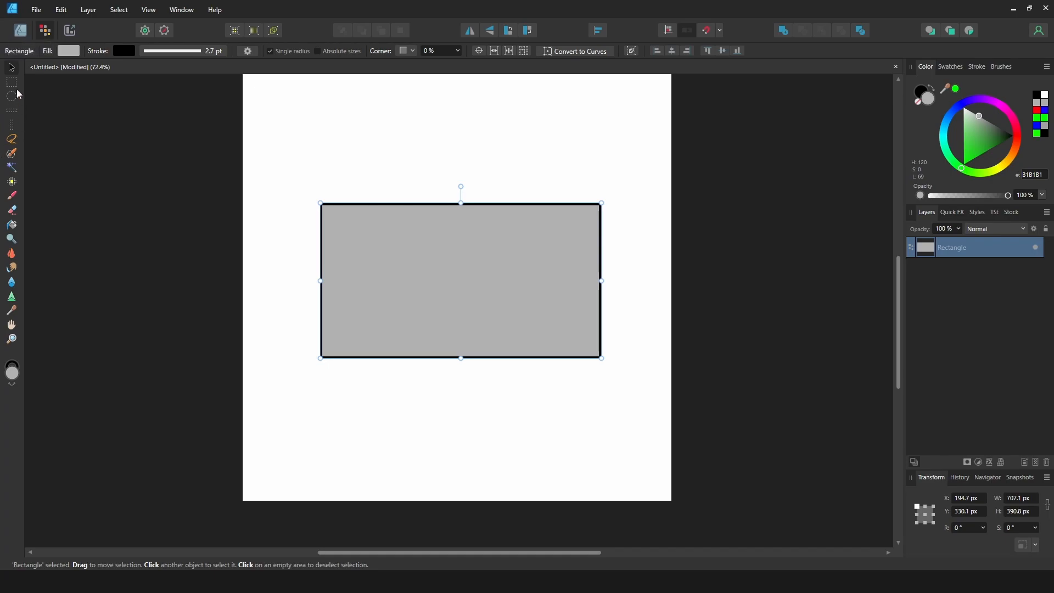
pyautogui.moveTo(397, 291)
pyautogui.mouseDown()
pyautogui.moveTo(406, 298)
pyautogui.moveTo(394, 283)
pyautogui.mouseUp()
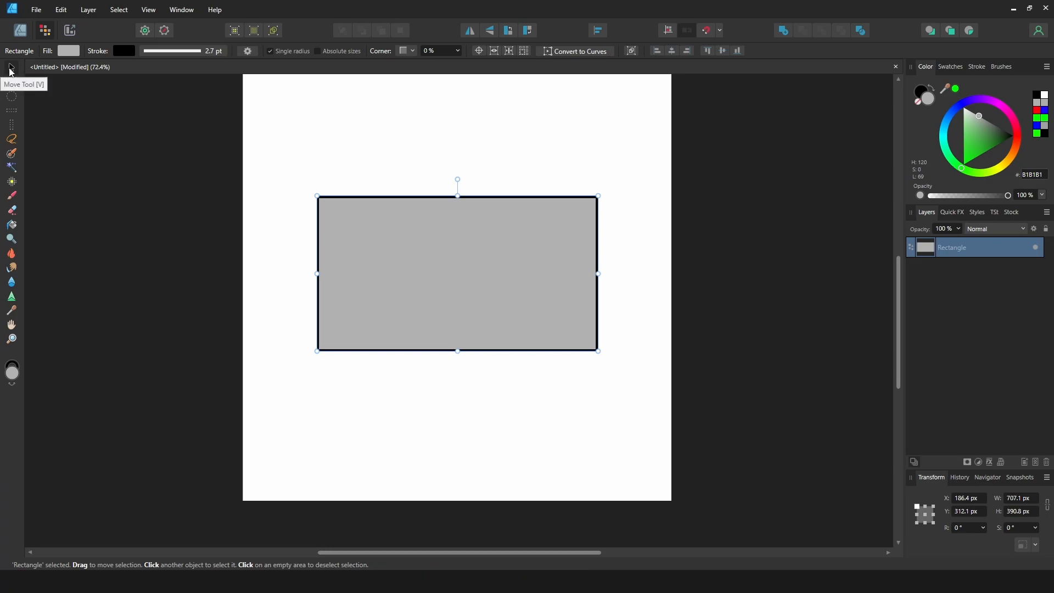
# Step: Make several trial selections of different sizes over the grey rectangle with the Rectangular Marquee tool
pyautogui.press('m')
pyautogui.moveTo(544, 350); pyautogui.dragTo(242, 139)
pyautogui.moveTo(407, 412); pyautogui.dragTo(591, 289)
pyautogui.moveTo(334, 405); pyautogui.dragTo(593, 97)
pyautogui.moveTo(446, 149); pyautogui.dragTo(508, 235)
# Step: Make trial selections over the grey rectangle with the Elliptical Marquee tool, ending about 643 px by 656 px at its lower left
pyautogui.click(12, 96)
pyautogui.moveTo(353, 176); pyautogui.dragTo(523, 340)
pyautogui.moveTo(574, 273)
pyautogui.mouseDown()
pyautogui.moveTo(494, 353)
pyautogui.moveTo(416, 403)
pyautogui.mouseUp()
pyautogui.moveTo(444, 293); pyautogui.dragTo(299, 373)
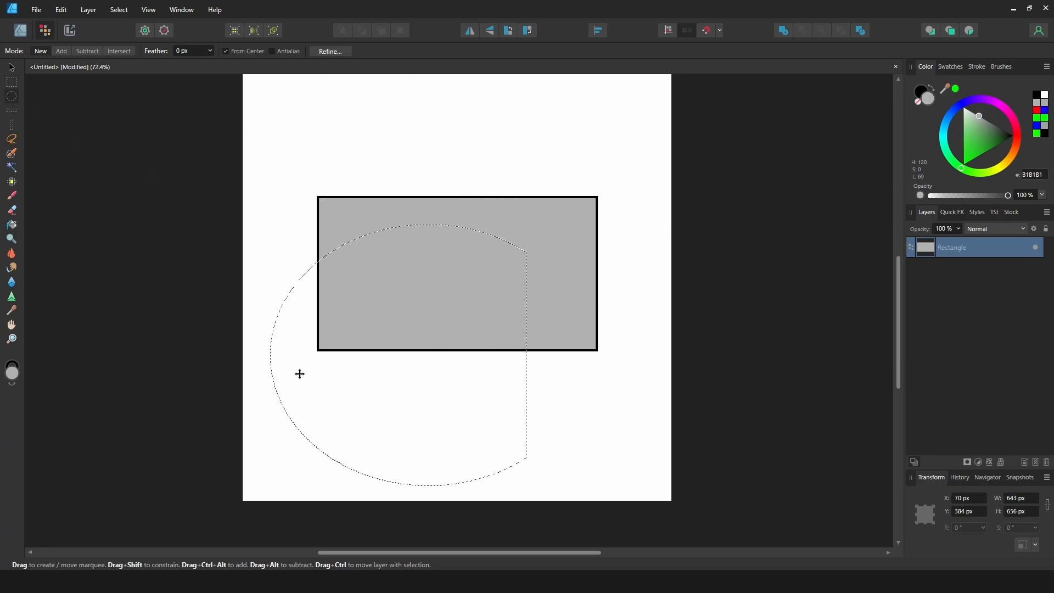
# Step: Select a 1 px high row across the upper part of the grey rectangle, and a 1 px wide column with the Column Marquee tool
pyautogui.click(12, 114)
pyautogui.moveTo(494, 194); pyautogui.dragTo(505, 235)
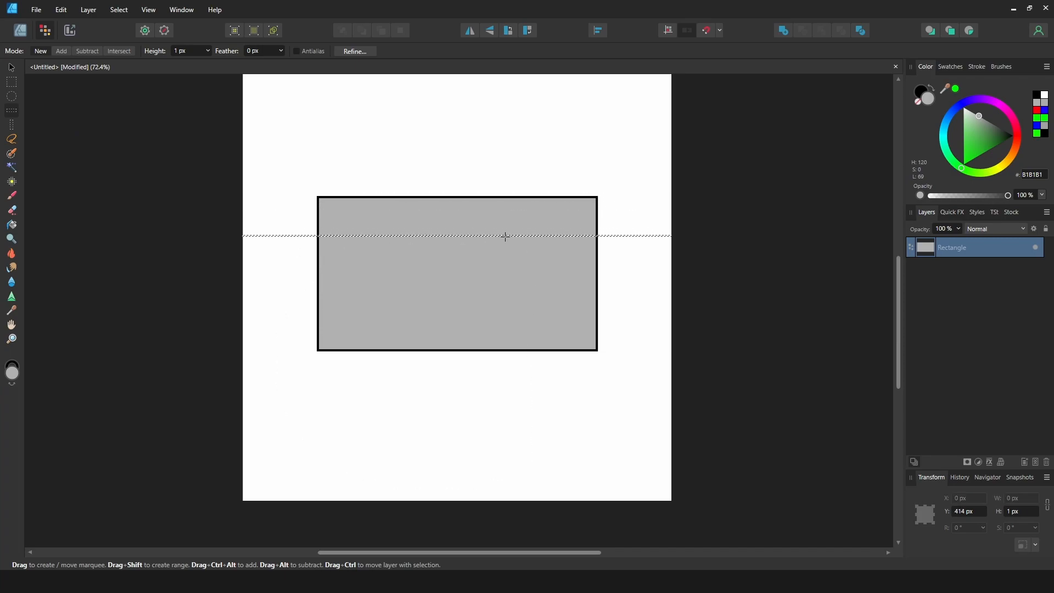
pyautogui.click(11, 125)
pyautogui.moveTo(390, 160); pyautogui.dragTo(544, 357)
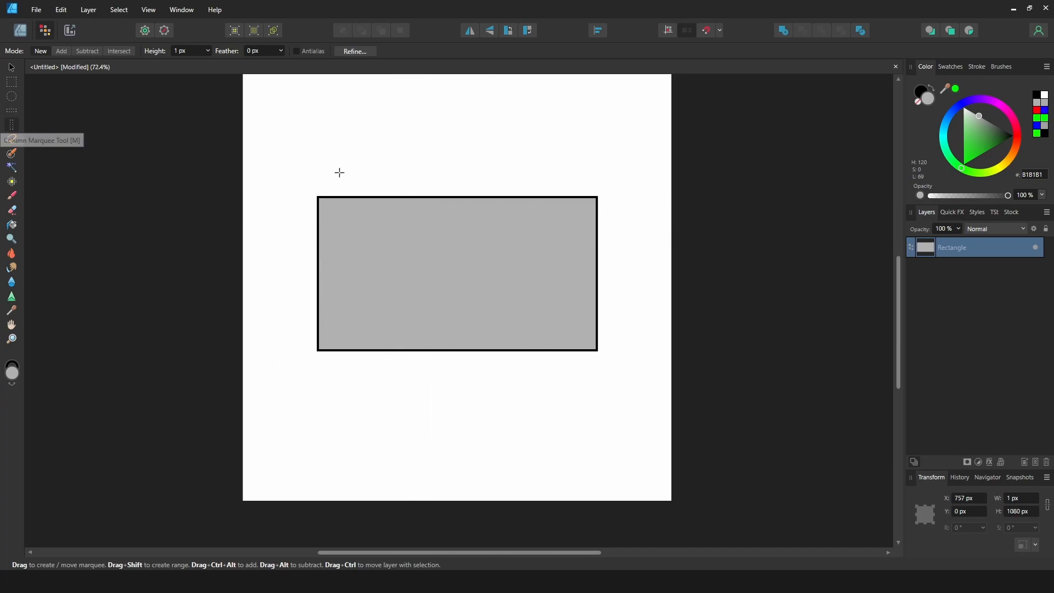
# Step: Make two freehand selections over the page with the Freehand Selection tool, deselecting after each
pyautogui.click(12, 140)
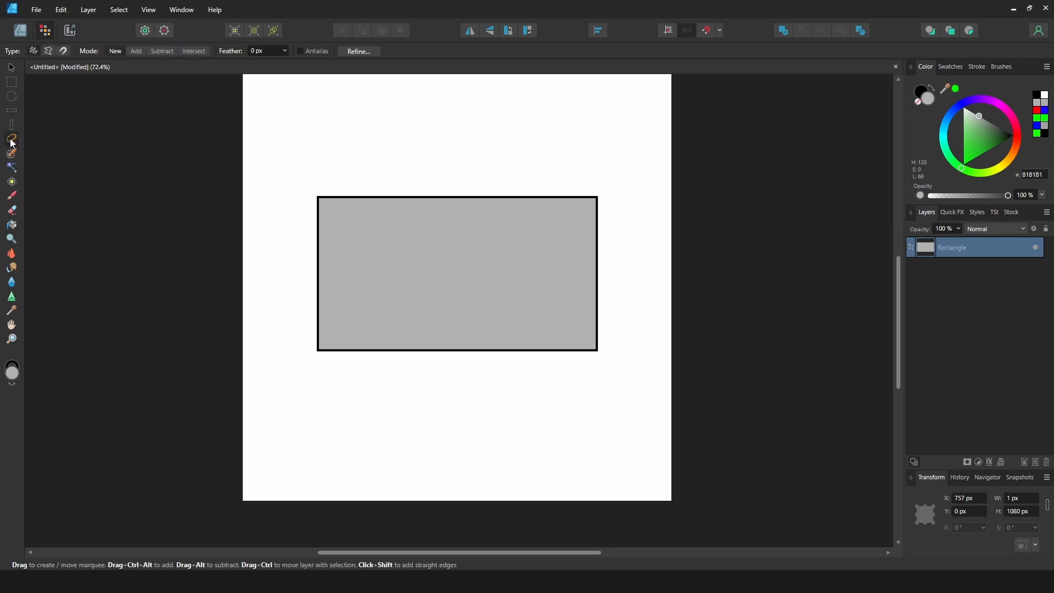
pyautogui.moveTo(408, 150)
pyautogui.mouseDown()
pyautogui.moveTo(289, 263)
pyautogui.moveTo(346, 336)
pyautogui.moveTo(474, 236)
pyautogui.moveTo(440, 114)
pyautogui.mouseUp()
pyautogui.hotkey('ctrl', 'd')
pyautogui.moveTo(385, 162)
pyautogui.mouseDown()
pyautogui.moveTo(292, 197)
pyautogui.moveTo(273, 313)
pyautogui.moveTo(382, 406)
pyautogui.moveTo(554, 405)
pyautogui.moveTo(638, 311)
pyautogui.moveTo(564, 151)
pyautogui.mouseUp()
pyautogui.hotkey('ctrl', 'd')
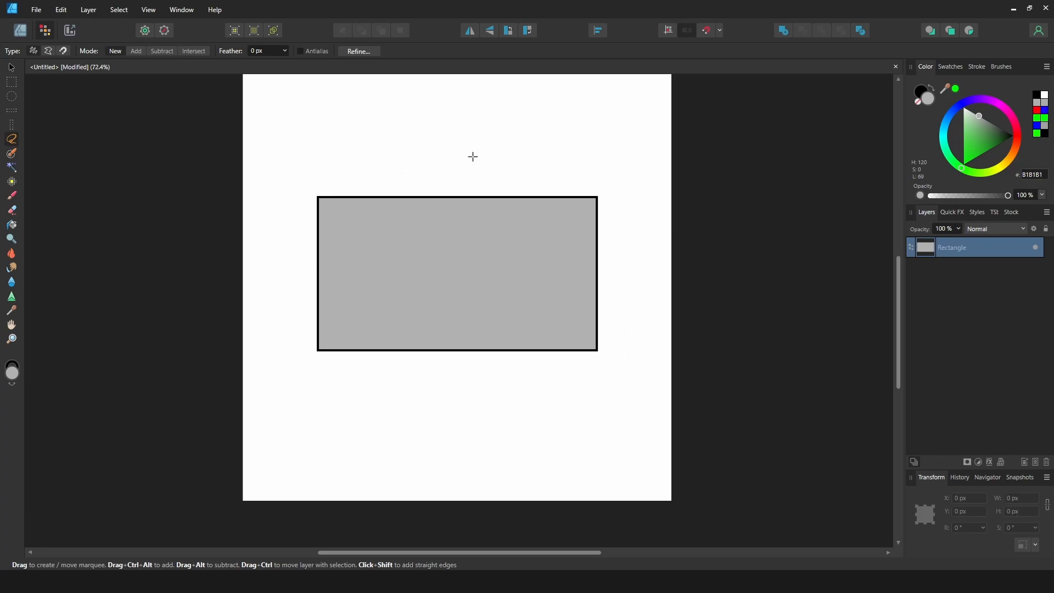
# Step: Outline an irregular zigzag polygon selection with straight edges around and across the grey rectangle
pyautogui.click(423, 108)
pyautogui.click(291, 339)
pyautogui.click(471, 395)
pyautogui.click(369, 439)
pyautogui.click(532, 446)
pyautogui.click(420, 339)
pyautogui.click(614, 323)
pyautogui.click(420, 283)
pyautogui.click(571, 149)
pyautogui.doubleClick(389, 216)
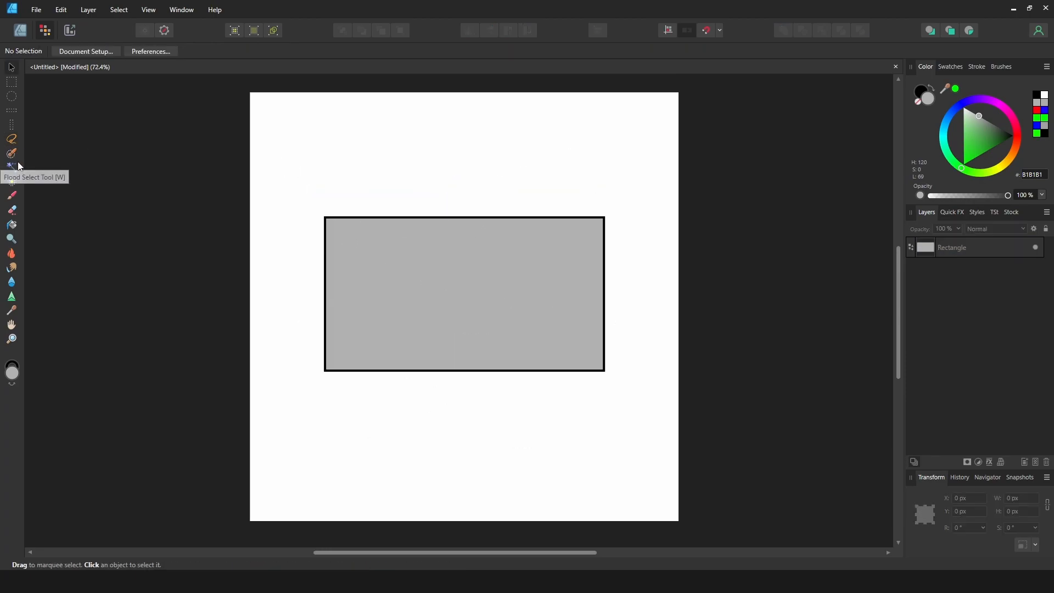
# Step: Select the whole grey rectangle with the Selection Brush tool at 64 px width and return to the Move tool
pyautogui.click(11, 153)
pyautogui.moveTo(452, 280)
pyautogui.mouseDown()
pyautogui.moveTo(478, 275)
pyautogui.moveTo(418, 299)
pyautogui.moveTo(544, 296)
pyautogui.moveTo(527, 264)
pyautogui.moveTo(517, 322)
pyautogui.moveTo(395, 323)
pyautogui.moveTo(357, 297)
pyautogui.moveTo(340, 263)
pyautogui.moveTo(393, 238)
pyautogui.moveTo(555, 234)
pyautogui.moveTo(582, 308)
pyautogui.moveTo(565, 337)
pyautogui.moveTo(467, 344)
pyautogui.moveTo(335, 242)
pyautogui.moveTo(326, 277)
pyautogui.moveTo(414, 249)
pyautogui.moveTo(557, 313)
pyautogui.mouseUp()
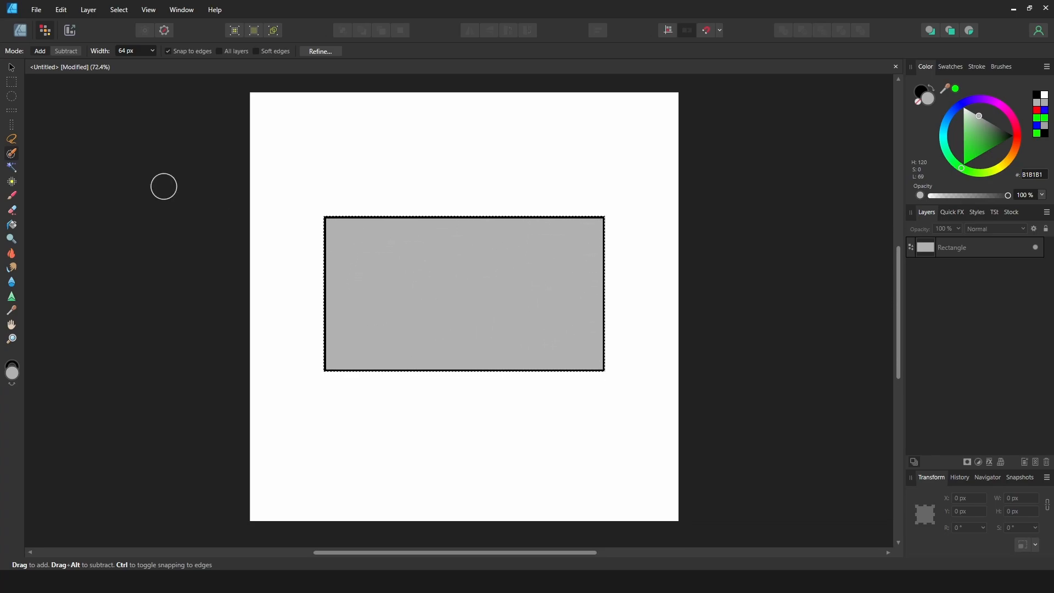
pyautogui.click(12, 67)
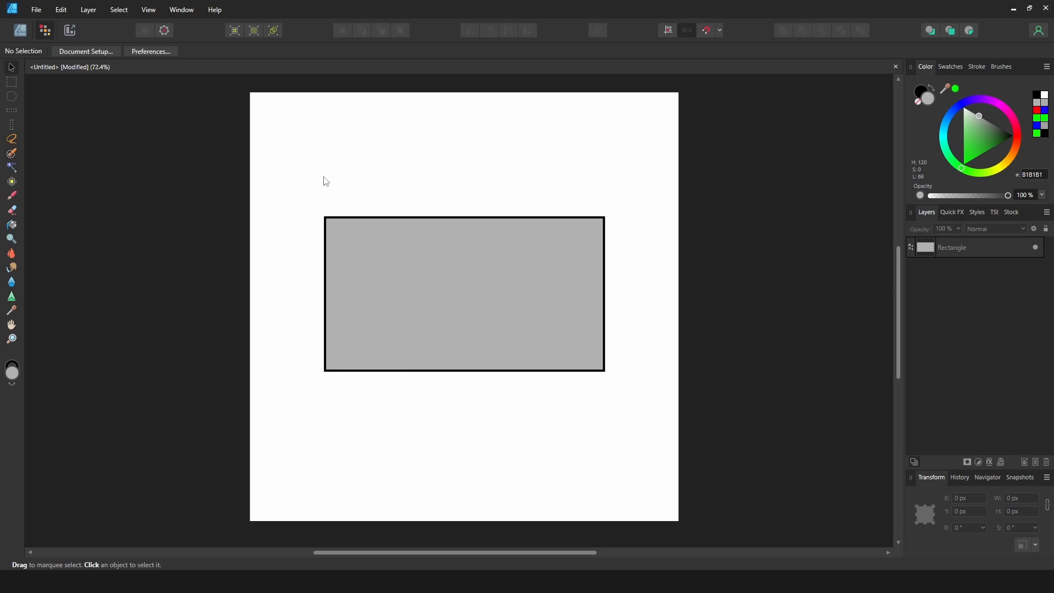
# Step: Try the Flood Select tool on the grey rectangle's layer, adjusting the tolerance while selecting its fill
pyautogui.click(11, 168)
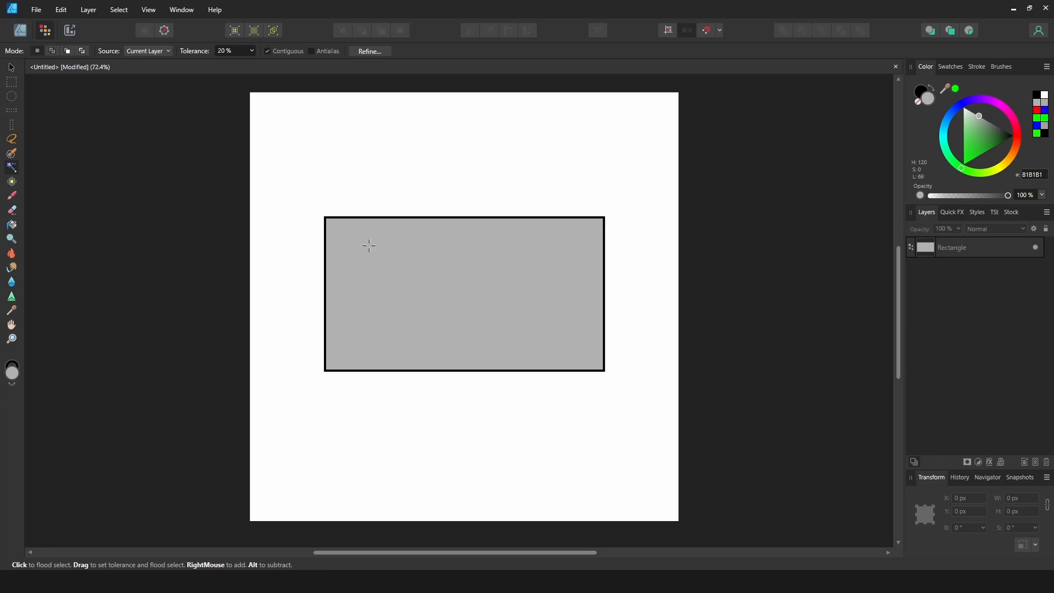
pyautogui.click(935, 252)
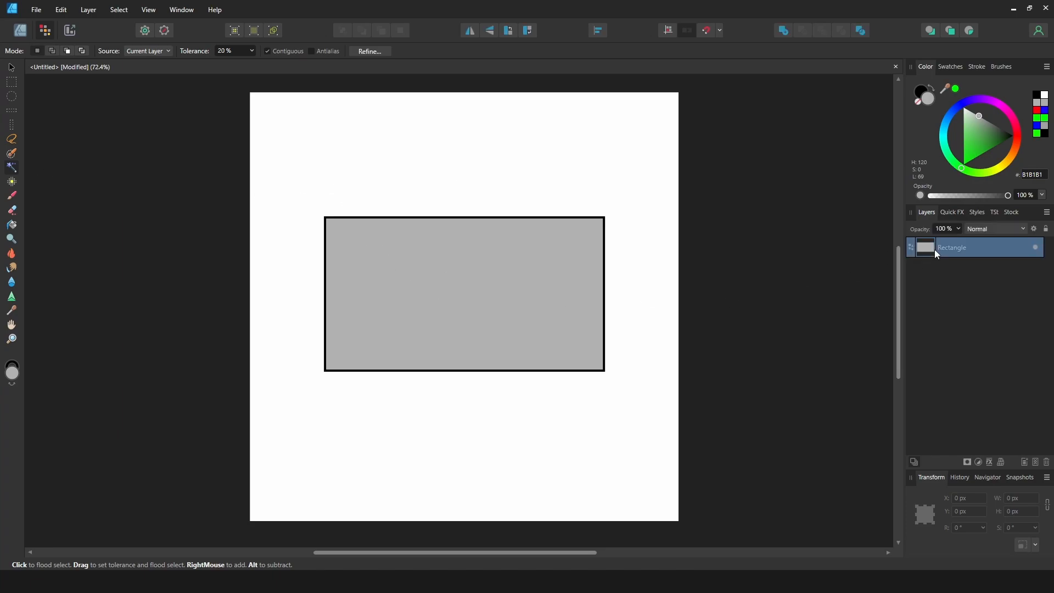
pyautogui.moveTo(510, 255); pyautogui.dragTo(424, 252)
# Step: Delete the grey rectangle from the page
pyautogui.click(11, 67)
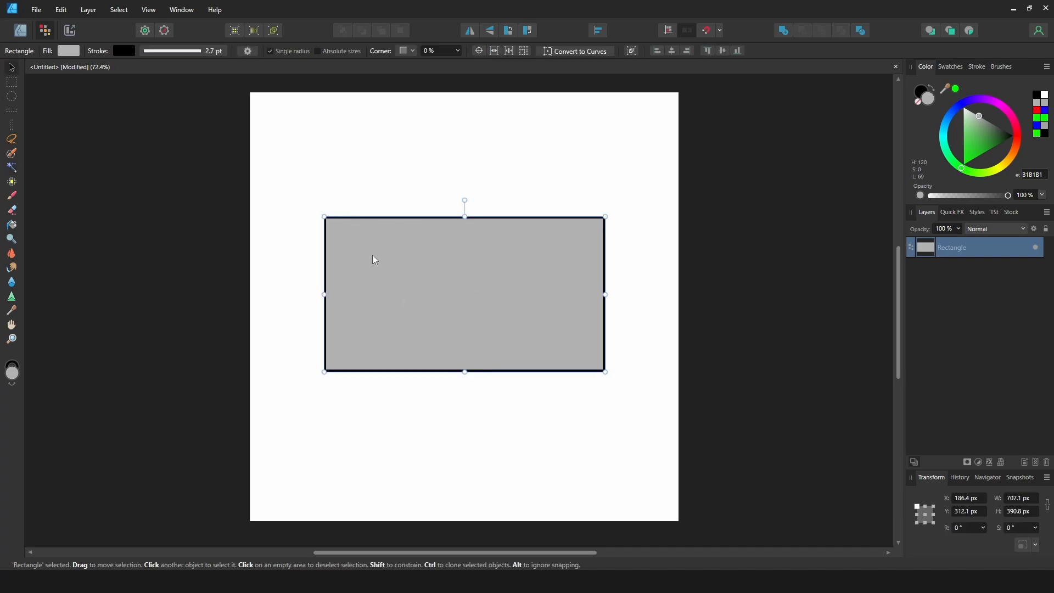
pyautogui.press('Delete')
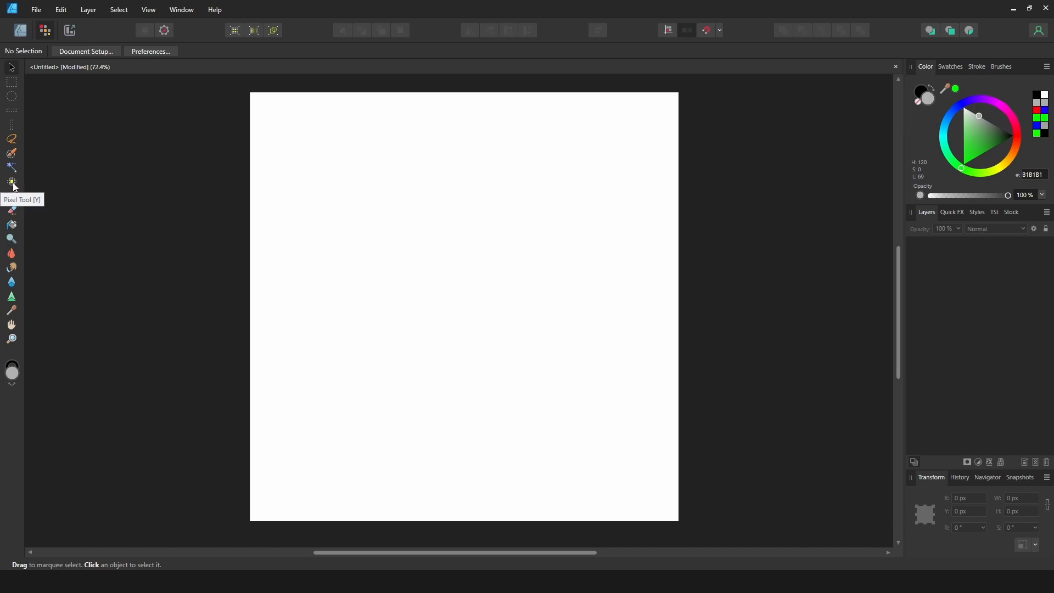
# Step: Paint a winding black stroke 28 px wide down the page with the Pixel tool and dismiss the assistant's notice
pyautogui.click(13, 185)
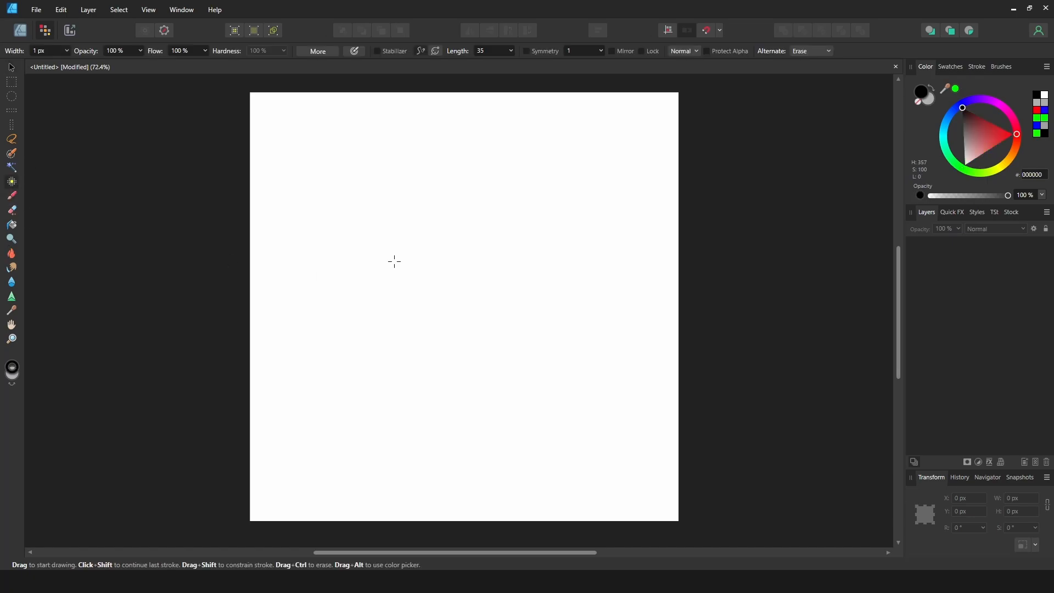
pyautogui.press(']')
pyautogui.press(']')
pyautogui.press(']')
pyautogui.press(']')
pyautogui.press(']')
pyautogui.press(']')
pyautogui.press(']')
pyautogui.press(']')
pyautogui.press(']')
pyautogui.press(']')
pyautogui.press(']')
pyautogui.press(']')
pyautogui.moveTo(324, 185)
pyautogui.mouseDown()
pyautogui.moveTo(385, 172)
pyautogui.moveTo(448, 188)
pyautogui.moveTo(424, 203)
pyautogui.moveTo(350, 212)
pyautogui.moveTo(325, 257)
pyautogui.moveTo(455, 247)
pyautogui.moveTo(468, 287)
pyautogui.moveTo(354, 320)
pyautogui.moveTo(478, 329)
pyautogui.moveTo(486, 357)
pyautogui.moveTo(376, 384)
pyautogui.moveTo(505, 413)
pyautogui.mouseUp()
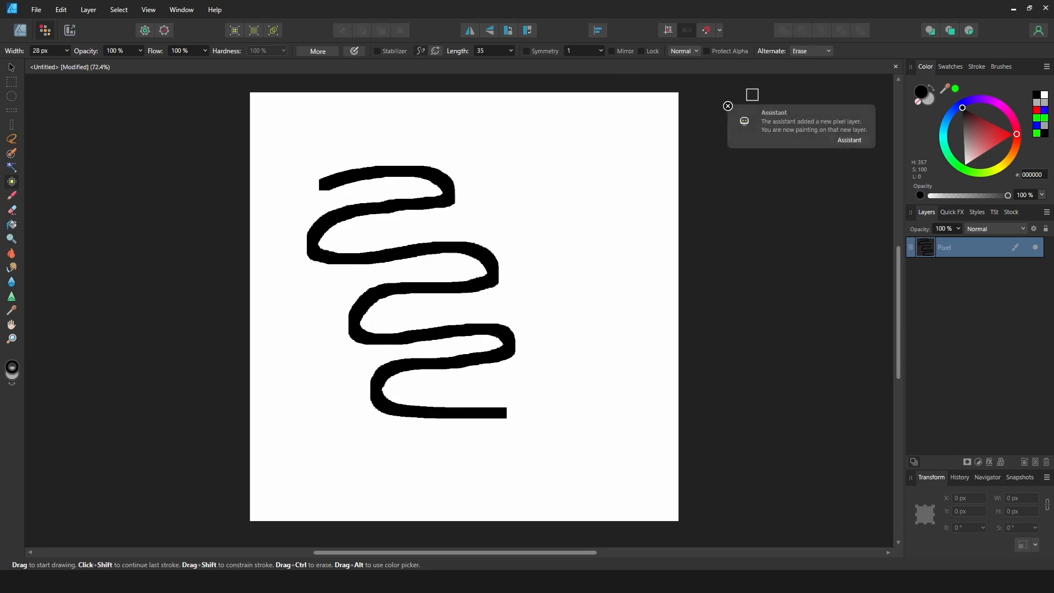
pyautogui.click(728, 106)
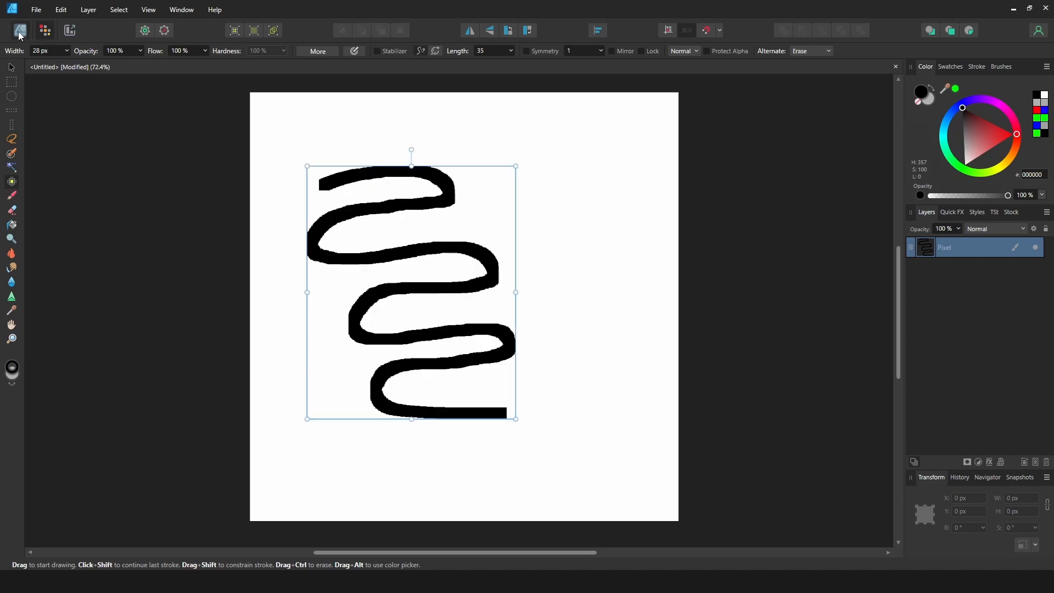
# Step: Return to the Designer persona and draw a thin wavy curve beside the painted stroke with the Pencil tool at 2.7 pt
pyautogui.click(19, 31)
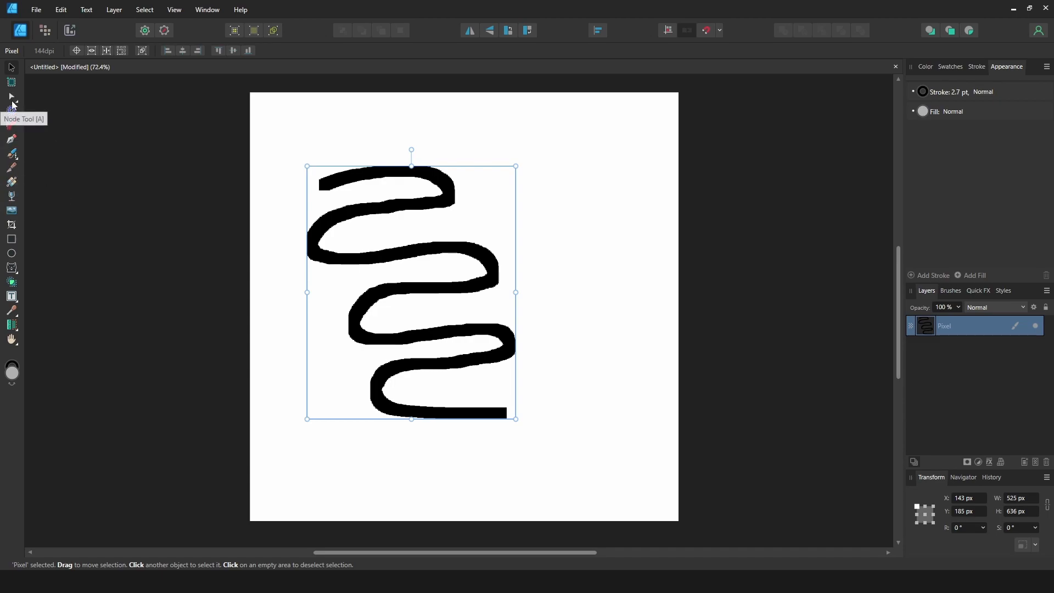
pyautogui.click(13, 154)
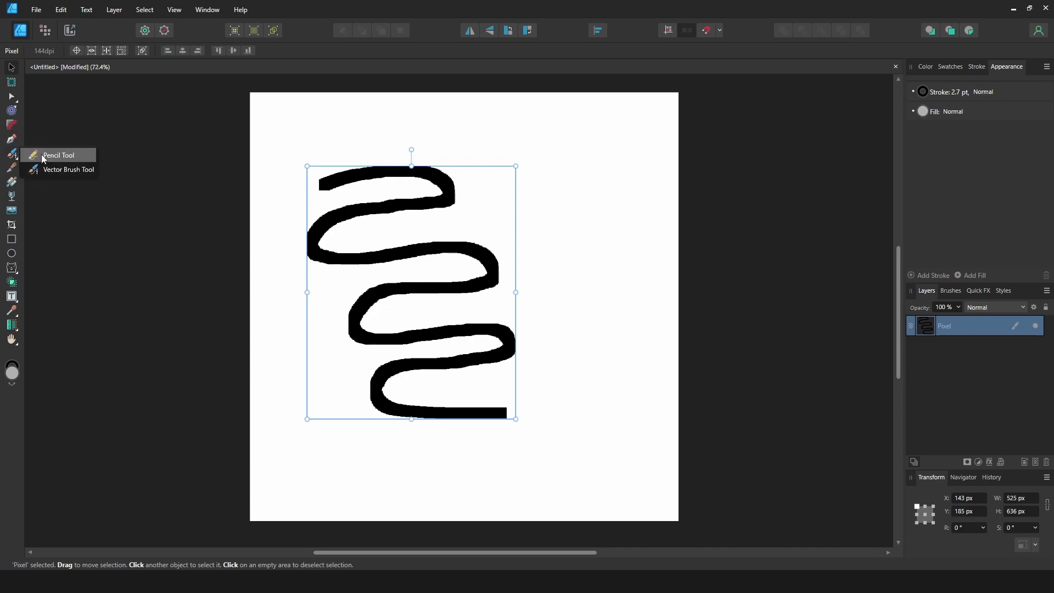
pyautogui.click(38, 154)
pyautogui.moveTo(561, 160); pyautogui.dragTo(622, 348)
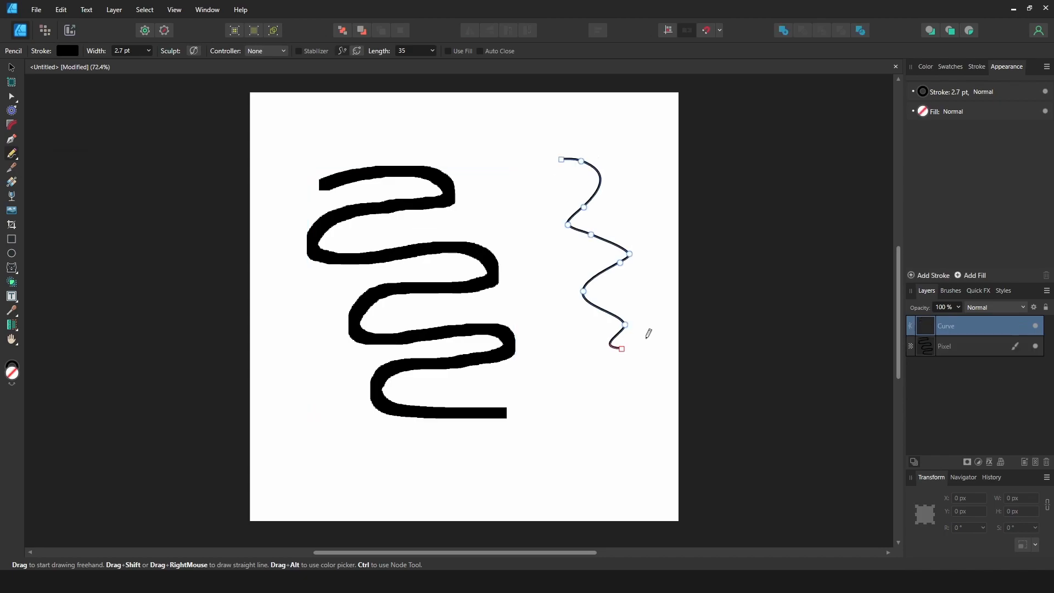
# Step: Reshape the thin wavy curve by pulling one of its upper-left bend nodes outward and down with the Node tool
pyautogui.press('v')
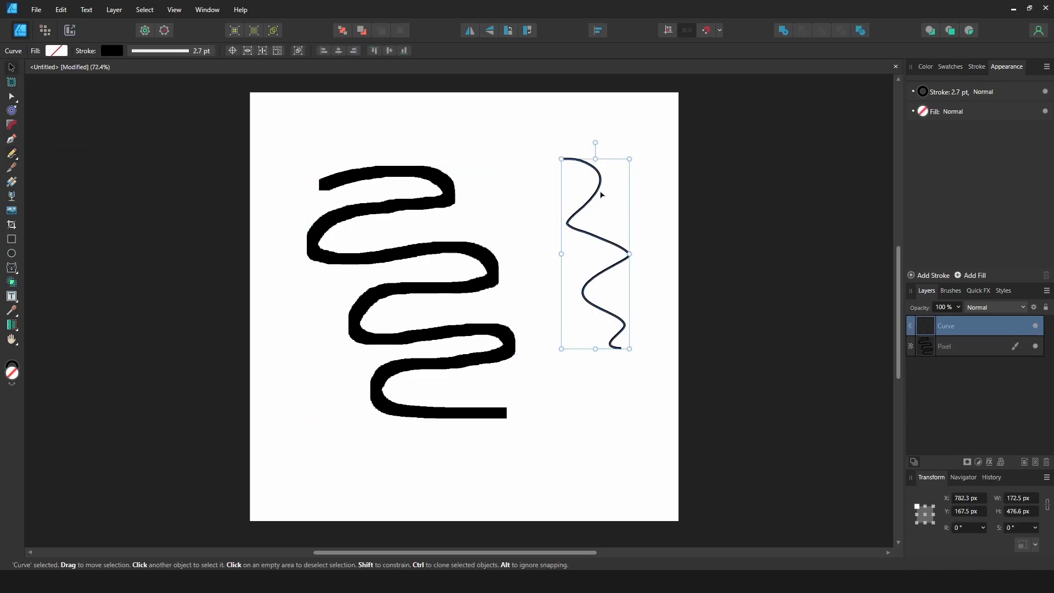
pyautogui.doubleClick(599, 191)
pyautogui.click(595, 194)
pyautogui.moveTo(584, 208); pyautogui.dragTo(553, 236)
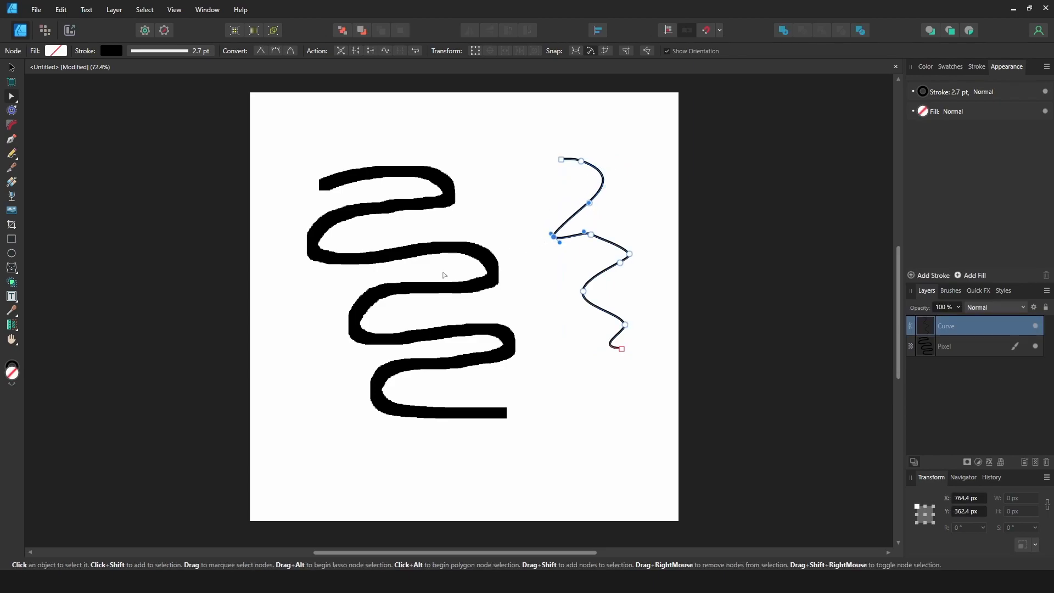
# Step: Move the thick painted pixel stroke slightly down the page with the Move tool
pyautogui.click(401, 254)
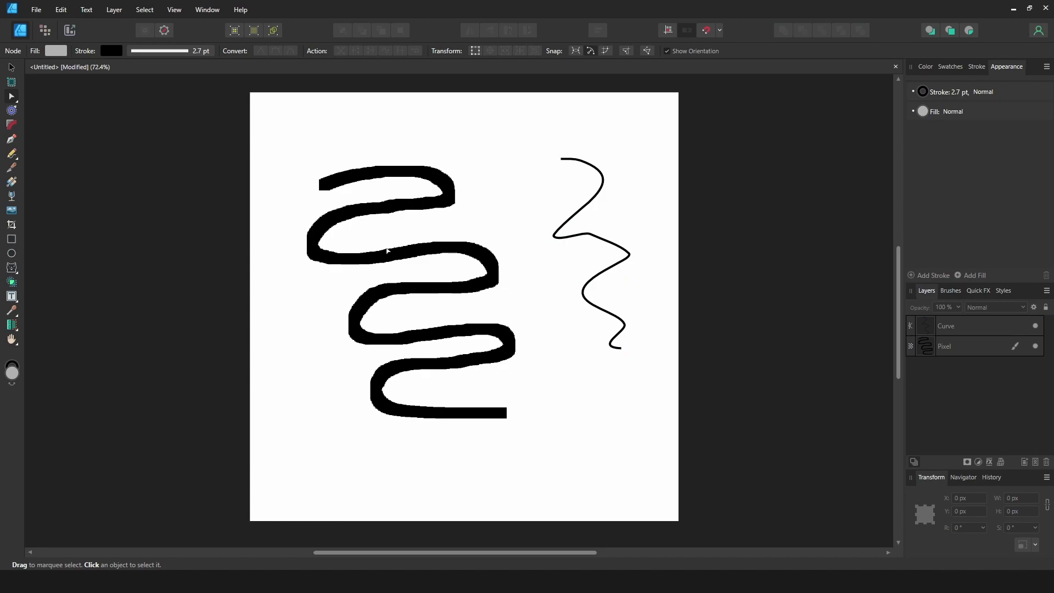
pyautogui.press('v')
pyautogui.click(409, 245)
pyautogui.moveTo(413, 252)
pyautogui.mouseDown()
pyautogui.moveTo(400, 278)
pyautogui.moveTo(397, 267)
pyautogui.moveTo(413, 270)
pyautogui.mouseUp()
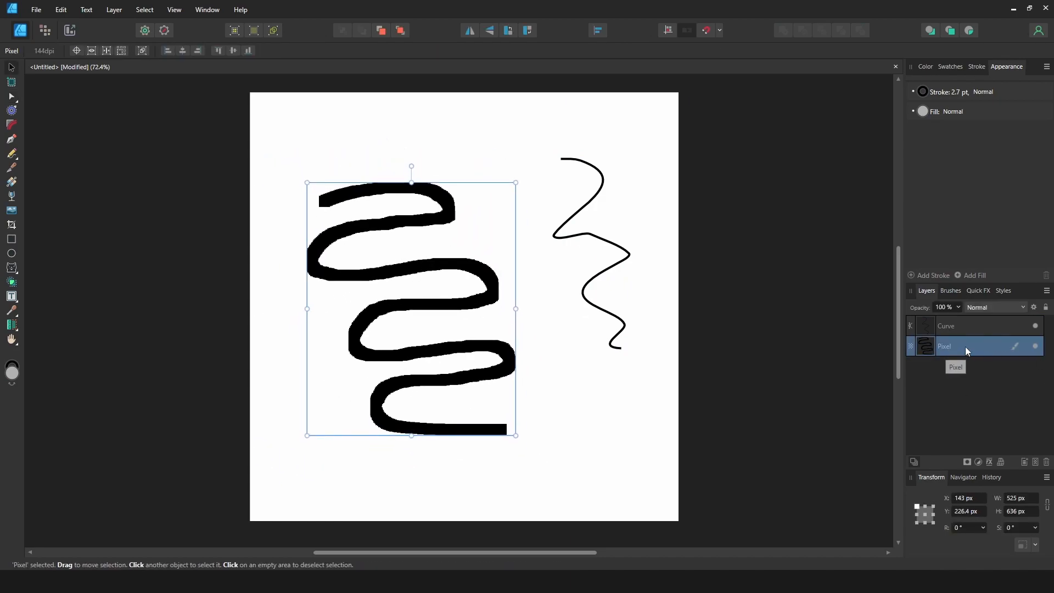
# Step: Compare the two layers, rasterize the thin curve and move it slightly down and to the right
pyautogui.click(932, 326)
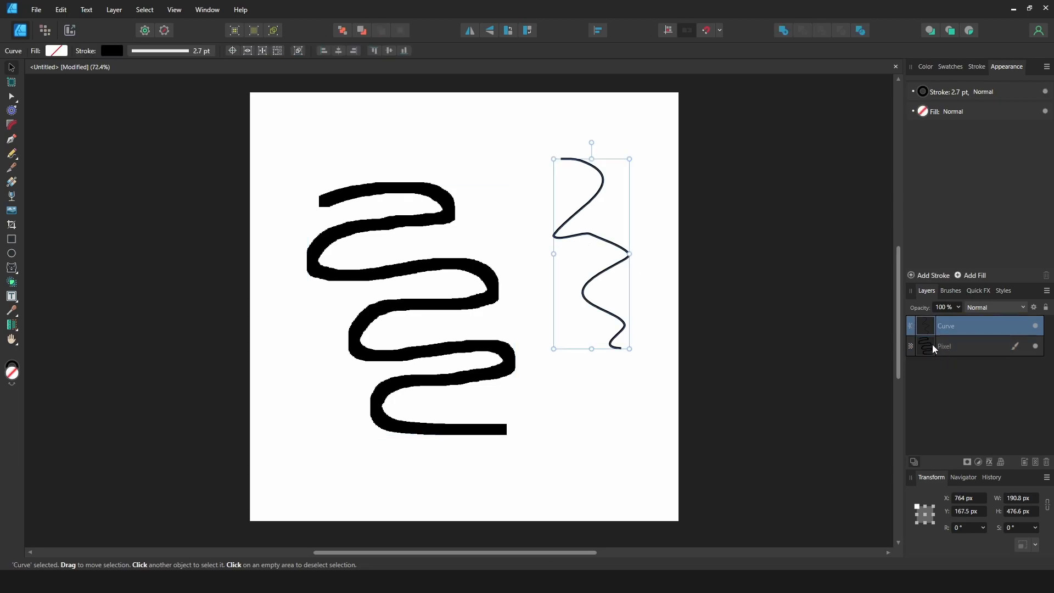
pyautogui.click(931, 345)
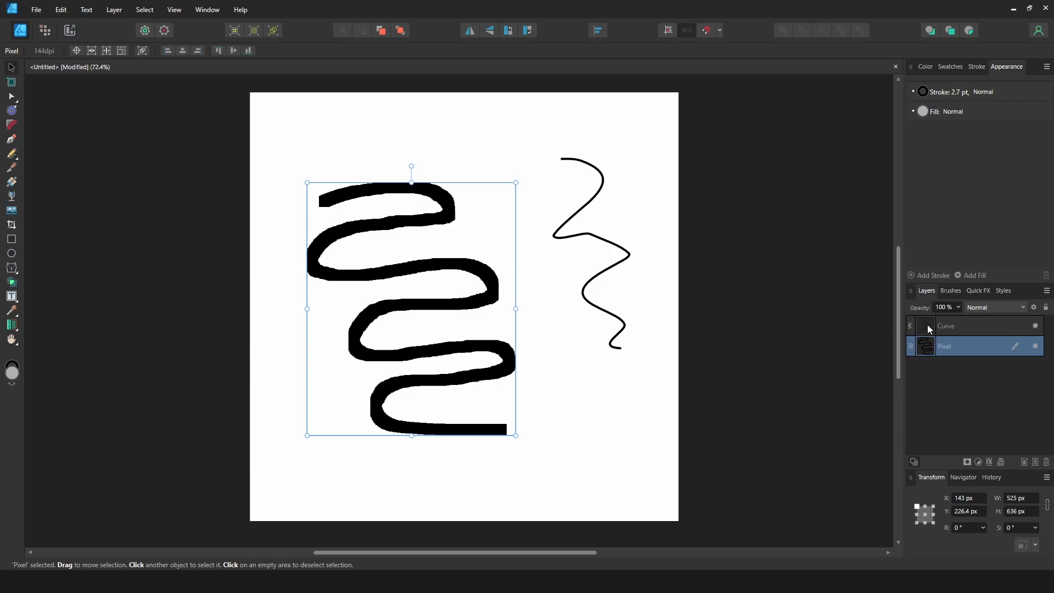
pyautogui.click(927, 325)
pyautogui.rightClick(927, 325)
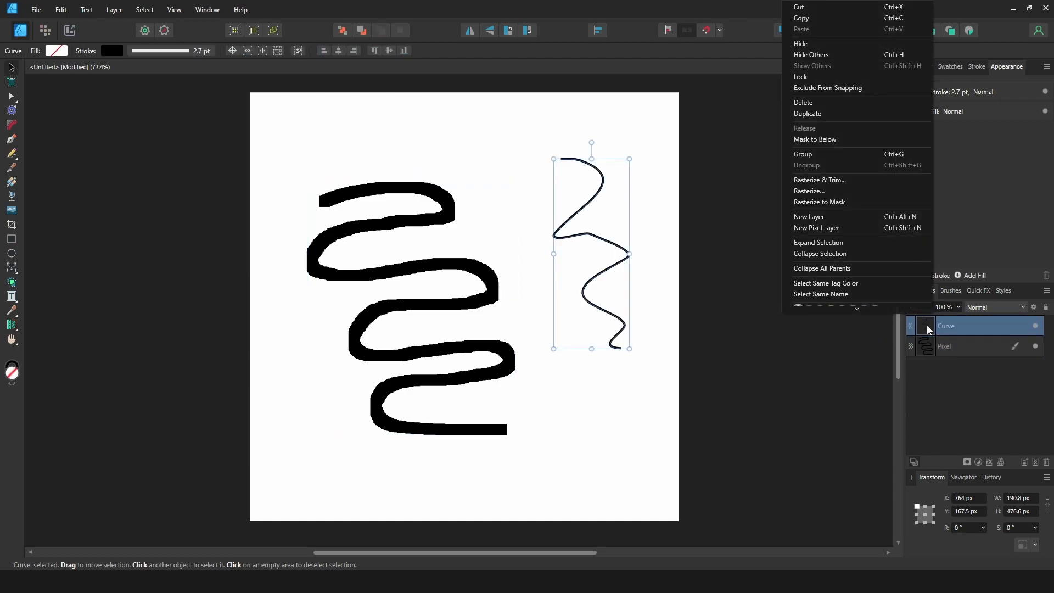
pyautogui.click(816, 194)
pyautogui.click(631, 228)
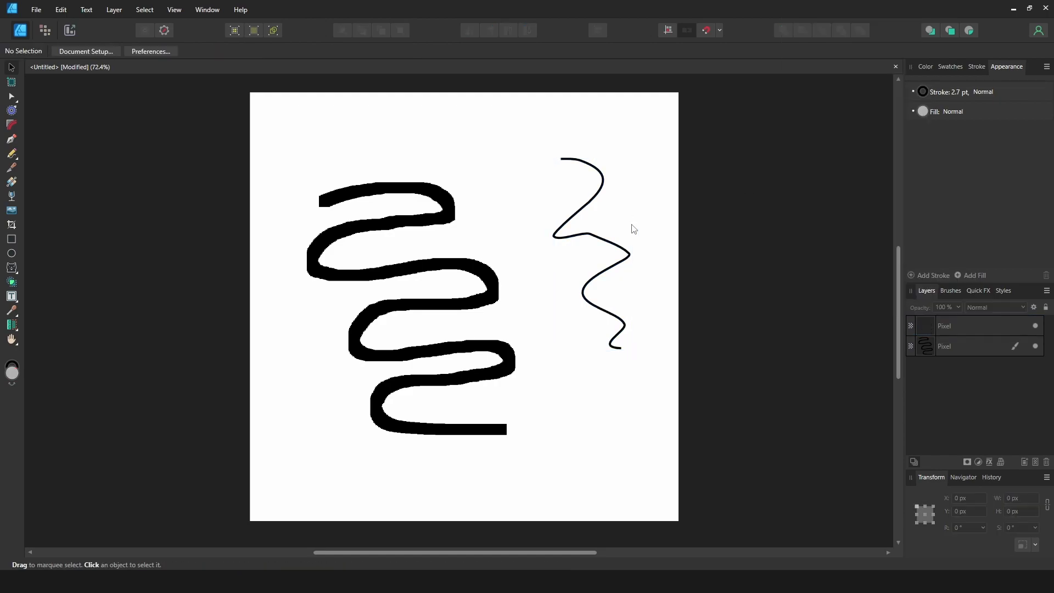
pyautogui.click(595, 241)
pyautogui.moveTo(604, 245); pyautogui.dragTo(612, 255)
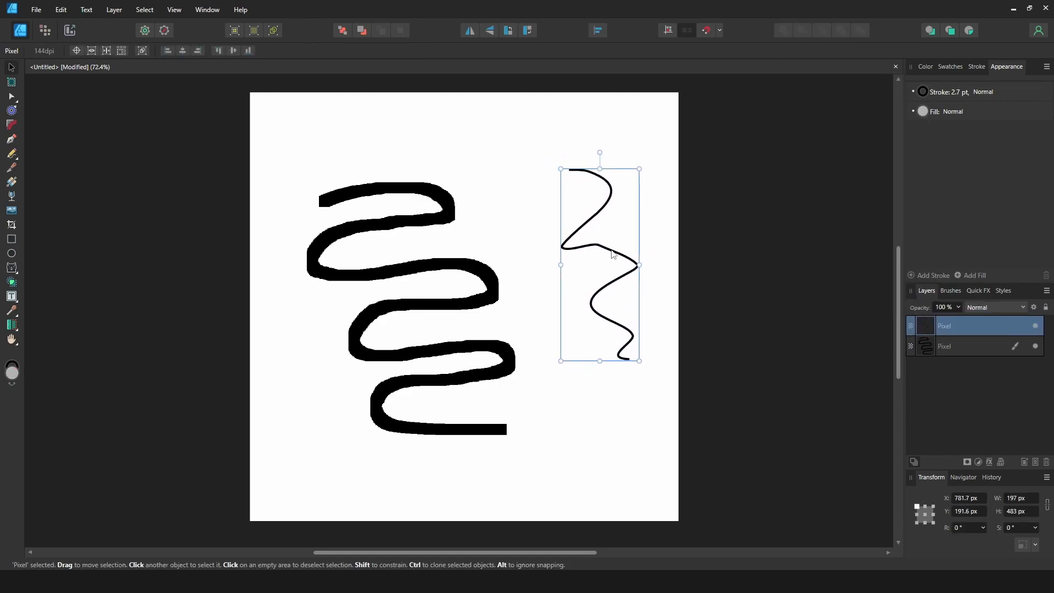
# Step: Switch to the Pixel persona, flood-select the thick black stroke at 20% tolerance and clear the selection
pyautogui.click(45, 31)
pyautogui.click(361, 226)
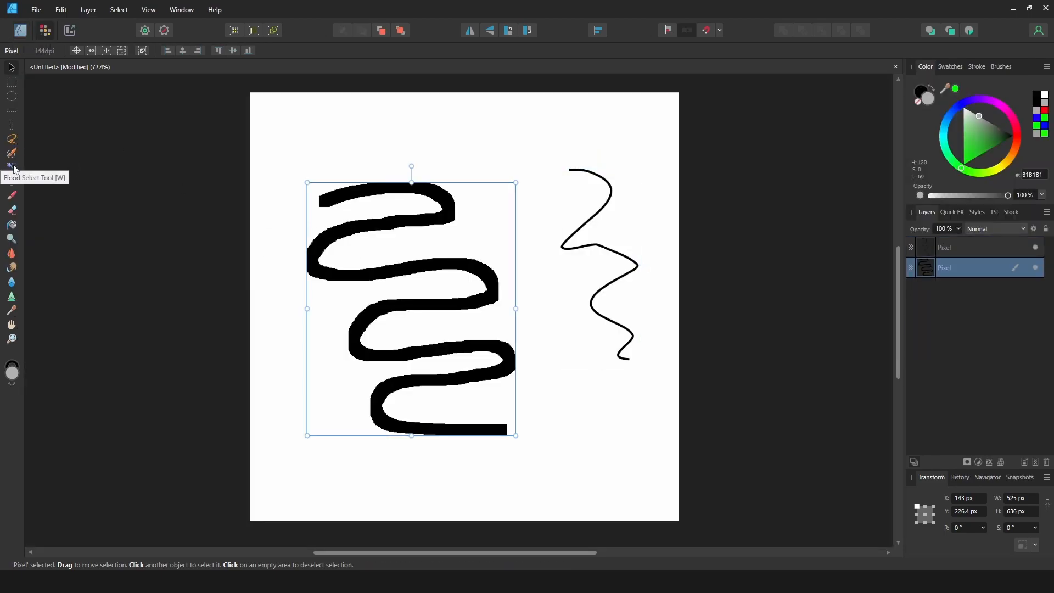
pyautogui.click(14, 168)
pyautogui.click(373, 223)
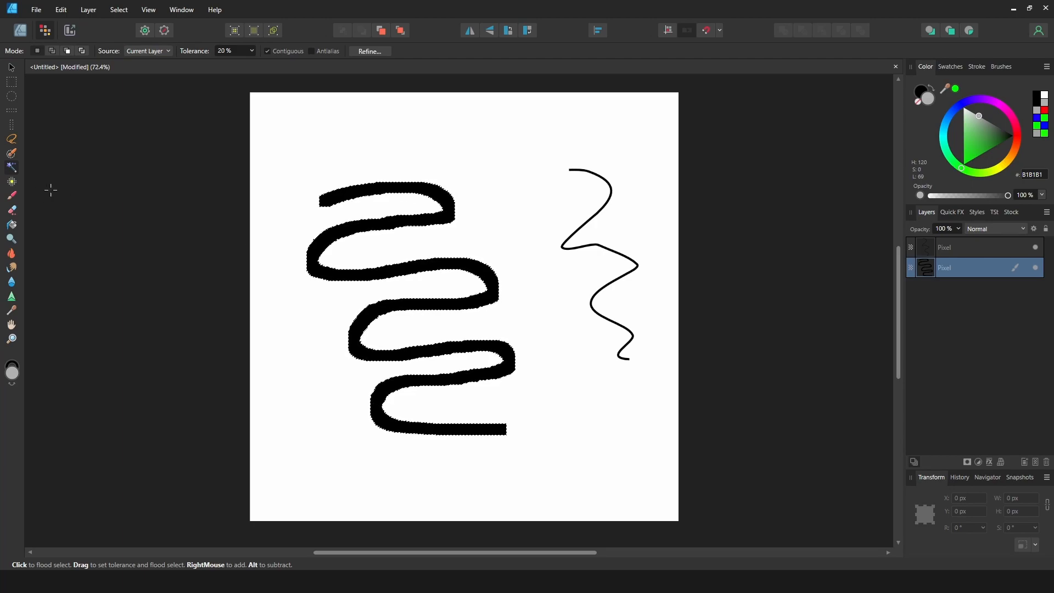
pyautogui.hotkey('ctrl', 'd')
# Step: Scribble over the thick stroke's pixel layer with the Paint Brush at 64 px, in black and in bright red
pyautogui.click(11, 195)
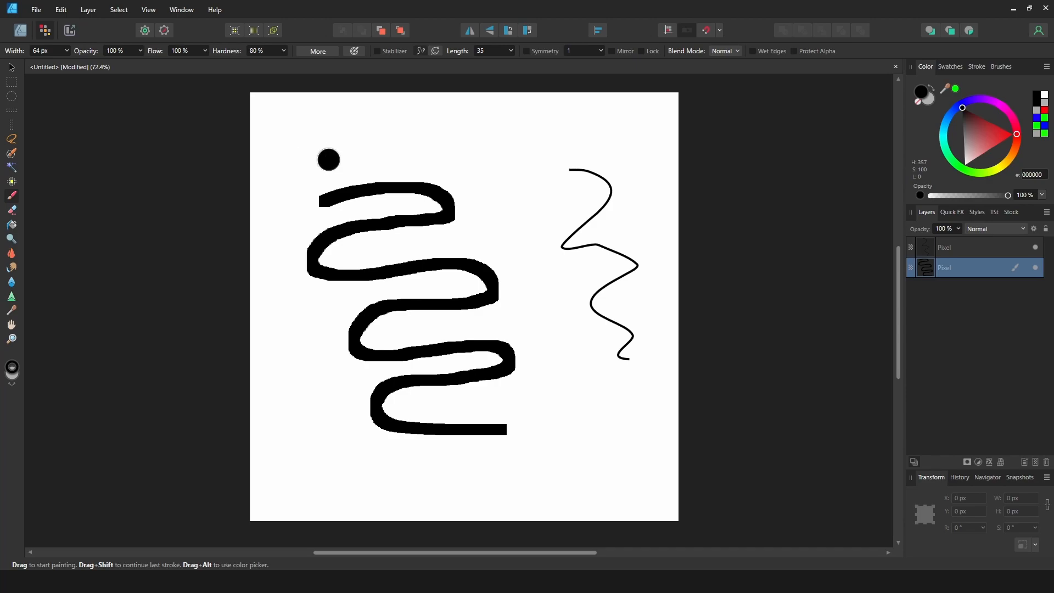
pyautogui.moveTo(318, 157)
pyautogui.mouseDown()
pyautogui.moveTo(341, 156)
pyautogui.moveTo(399, 232)
pyautogui.moveTo(481, 286)
pyautogui.mouseUp()
pyautogui.moveTo(488, 174)
pyautogui.mouseDown()
pyautogui.moveTo(472, 226)
pyautogui.moveTo(579, 298)
pyautogui.mouseUp()
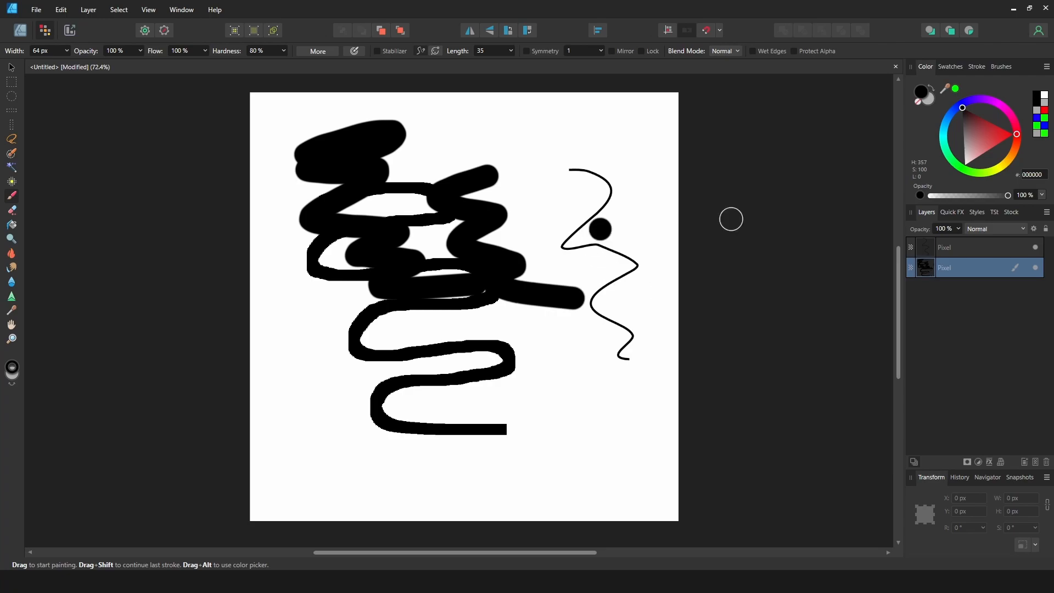
pyautogui.moveTo(963, 168); pyautogui.dragTo(1014, 134)
pyautogui.moveTo(602, 153)
pyautogui.mouseDown()
pyautogui.moveTo(596, 184)
pyautogui.moveTo(625, 276)
pyautogui.moveTo(657, 283)
pyautogui.moveTo(498, 431)
pyautogui.moveTo(545, 351)
pyautogui.moveTo(524, 254)
pyautogui.moveTo(432, 178)
pyautogui.moveTo(494, 194)
pyautogui.moveTo(481, 177)
pyautogui.mouseUp()
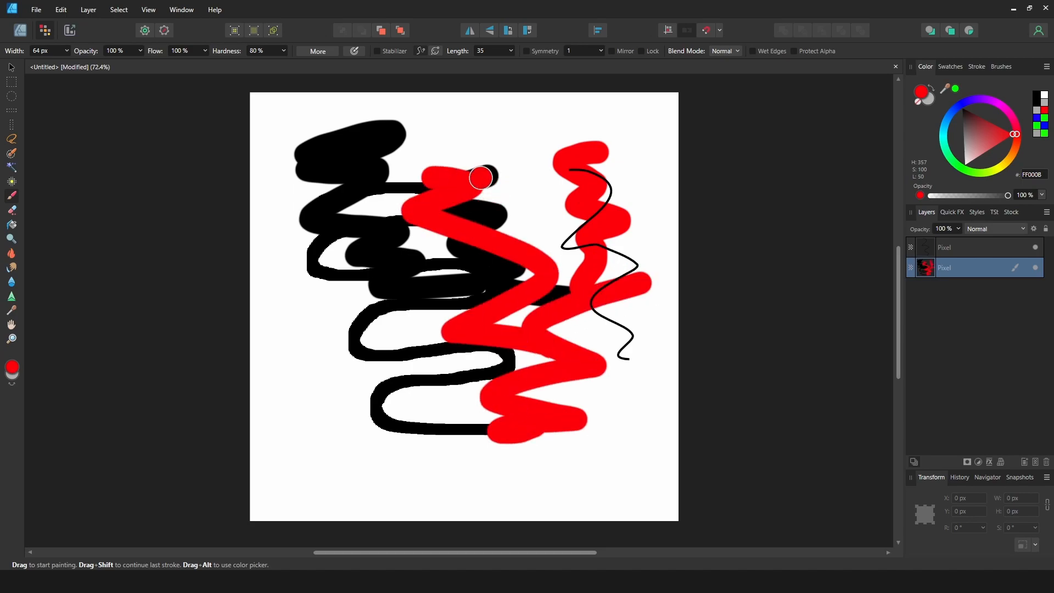
# Step: Set the brush opacity to 50% and paint overlapping translucent red strokes across the artwork
pyautogui.click(140, 51)
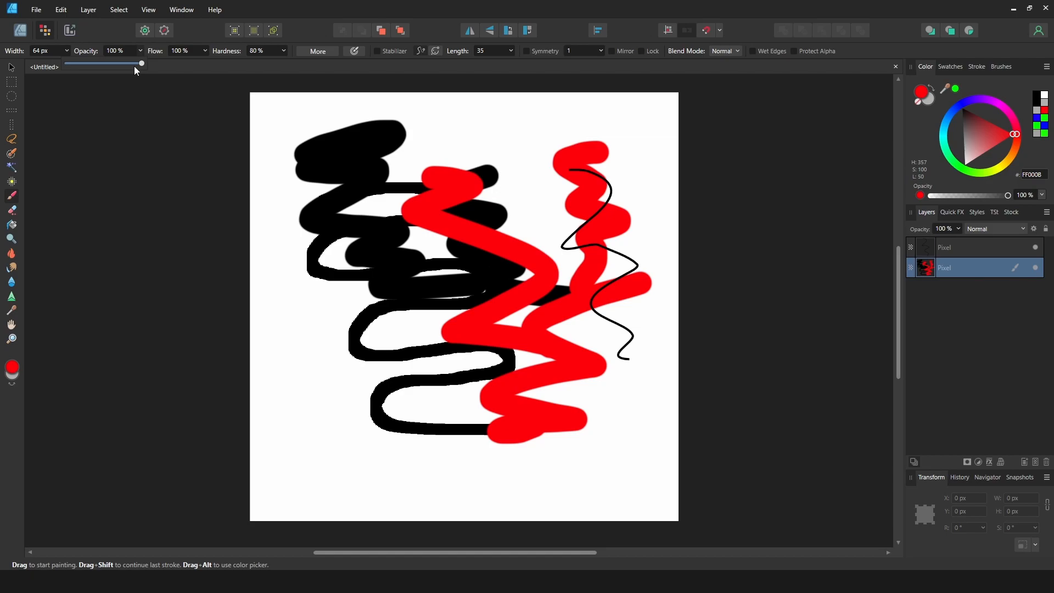
pyautogui.moveTo(106, 67); pyautogui.dragTo(104, 67)
pyautogui.moveTo(362, 156)
pyautogui.mouseDown()
pyautogui.moveTo(360, 454)
pyautogui.moveTo(407, 384)
pyautogui.moveTo(348, 322)
pyautogui.moveTo(401, 387)
pyautogui.mouseUp()
pyautogui.moveTo(448, 344)
pyautogui.mouseDown()
pyautogui.moveTo(350, 270)
pyautogui.moveTo(384, 206)
pyautogui.mouseUp()
pyautogui.moveTo(510, 285)
pyautogui.mouseDown()
pyautogui.moveTo(406, 187)
pyautogui.moveTo(439, 140)
pyautogui.mouseUp()
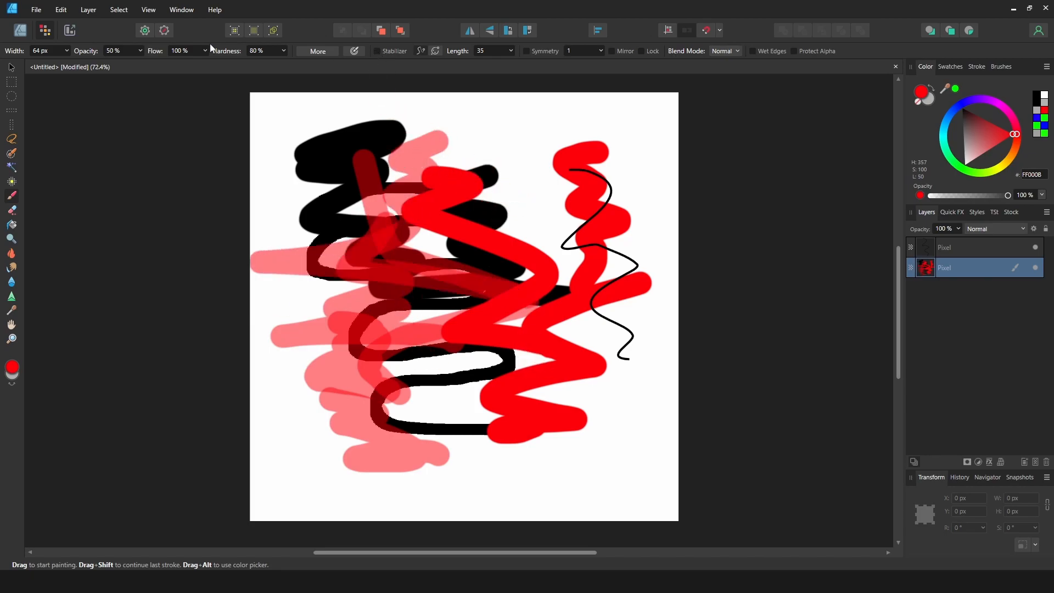
# Step: Restore the brush opacity to 100% and paint red strokes with reduced hardness and with 100% hardness
pyautogui.click(140, 51)
pyautogui.moveTo(141, 63); pyautogui.dragTo(230, 64)
pyautogui.click(284, 51)
pyautogui.moveTo(516, 124)
pyautogui.mouseDown()
pyautogui.moveTo(535, 140)
pyautogui.moveTo(494, 164)
pyautogui.moveTo(527, 192)
pyautogui.mouseUp()
pyautogui.click(283, 51)
pyautogui.moveTo(626, 203)
pyautogui.mouseDown()
pyautogui.moveTo(624, 141)
pyautogui.moveTo(653, 236)
pyautogui.moveTo(615, 247)
pyautogui.mouseUp()
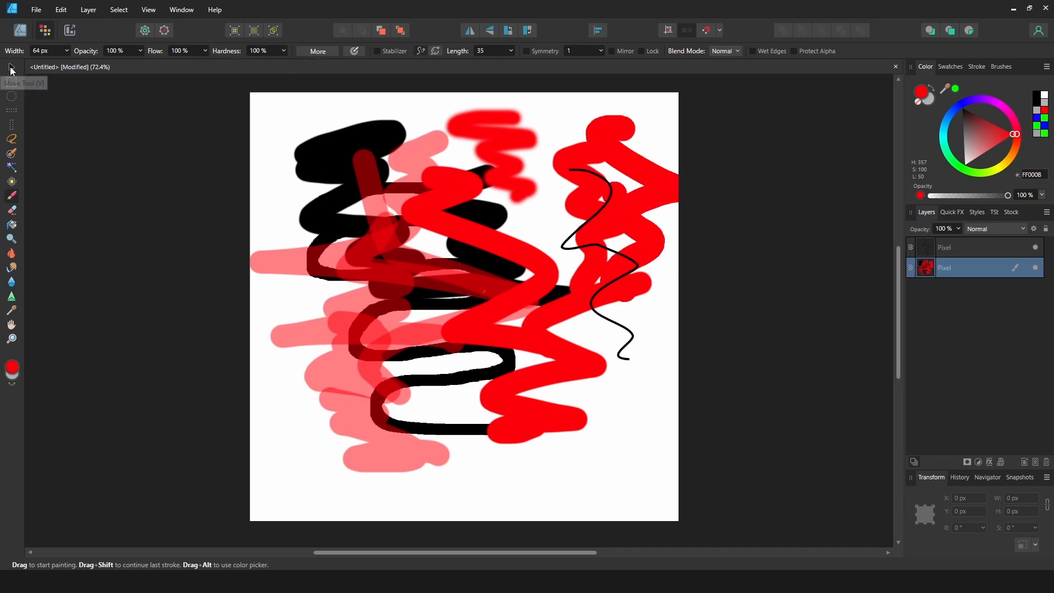
# Step: Delete the painted scribble layer and the rasterized thin curve from the page
pyautogui.click(11, 67)
pyautogui.press('Delete')
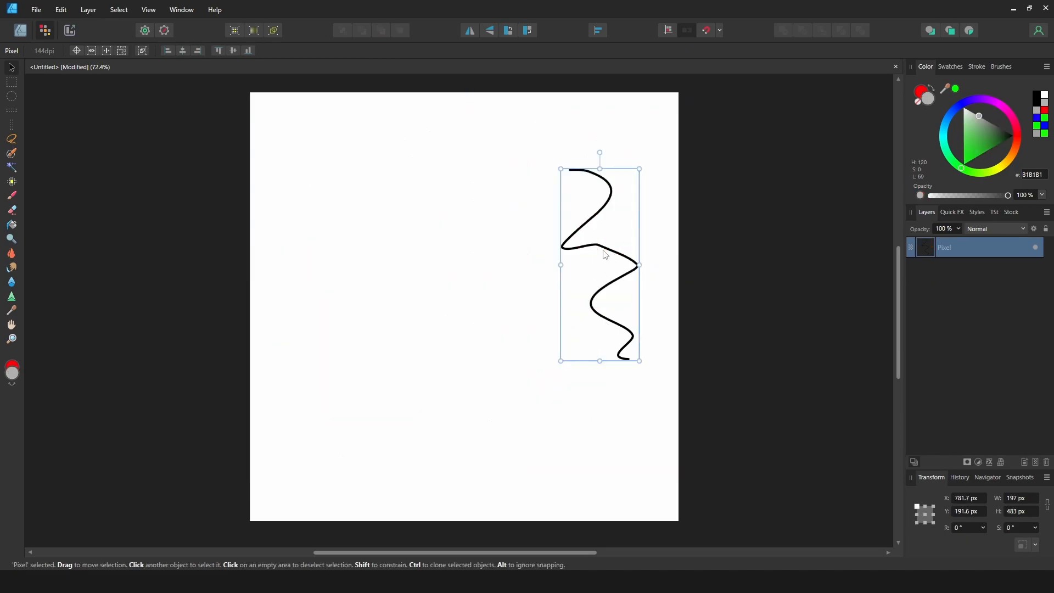
pyautogui.click(605, 255)
pyautogui.click(603, 251)
pyautogui.press('Delete')
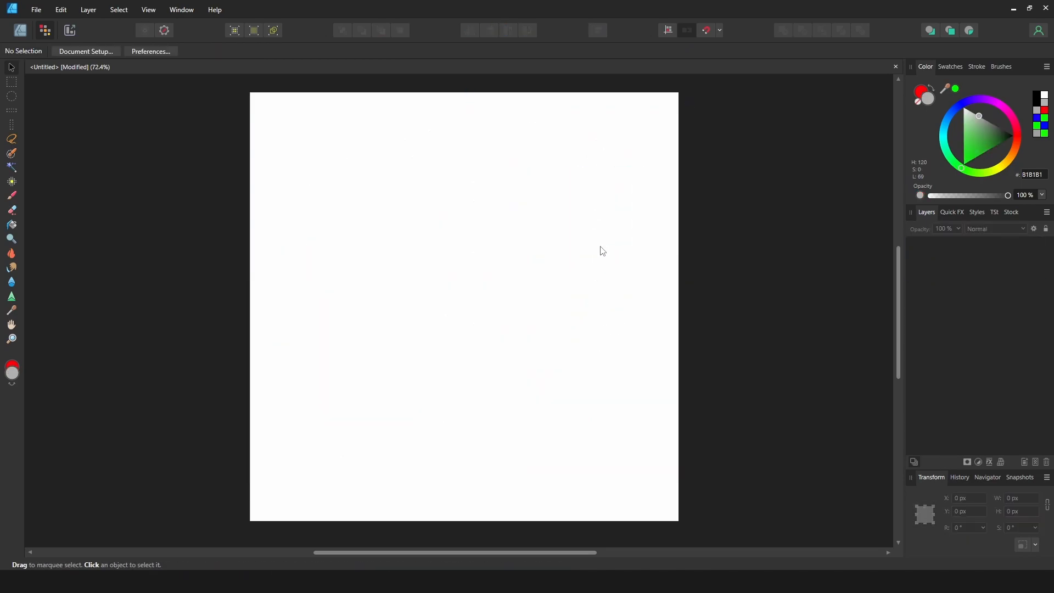
# Step: Paint a winding red stroke down the page with the Paint Brush at 64 px and dismiss the assistant's notice
pyautogui.click(12, 196)
pyautogui.moveTo(386, 210)
pyautogui.mouseDown()
pyautogui.moveTo(533, 251)
pyautogui.moveTo(559, 315)
pyautogui.moveTo(518, 359)
pyautogui.mouseUp()
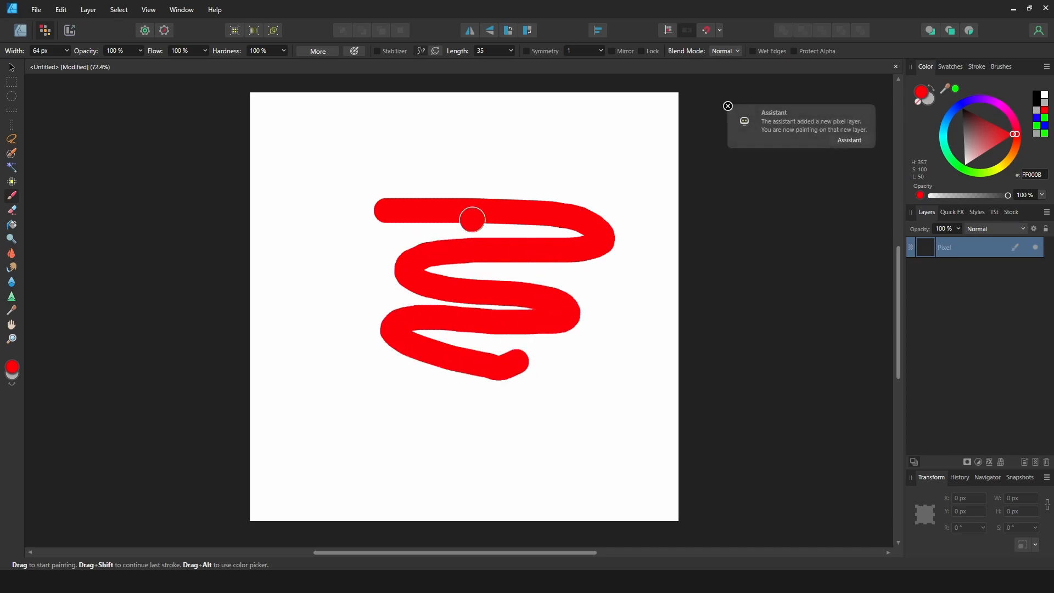
pyautogui.click(728, 106)
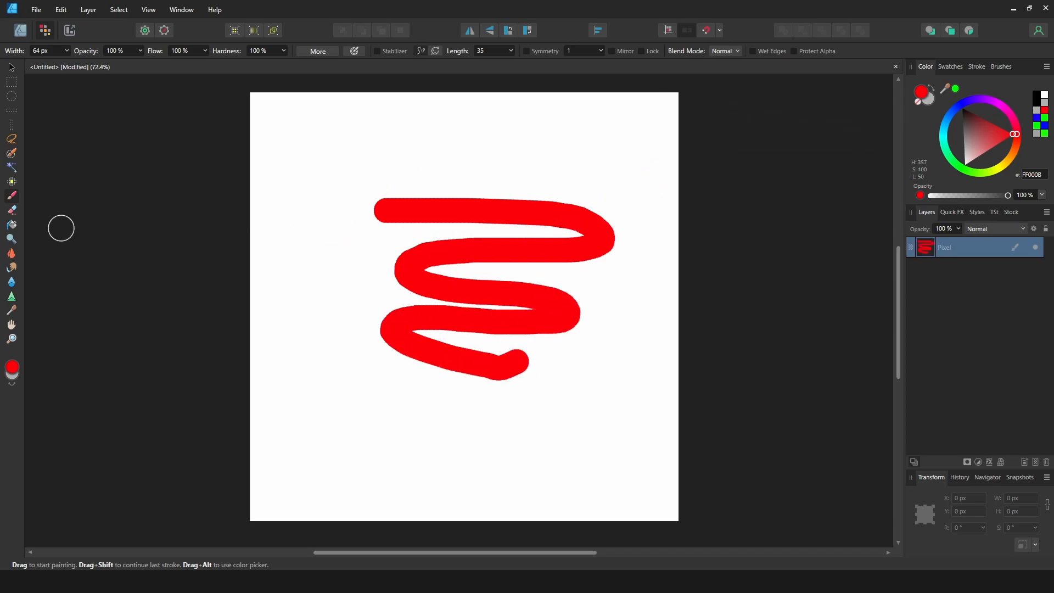
# Step: Erase through the middle of the red stroke with the 64 px Erase Brush and delete its layer
pyautogui.click(12, 210)
pyautogui.moveTo(539, 210)
pyautogui.mouseDown()
pyautogui.moveTo(434, 203)
pyautogui.moveTo(473, 244)
pyautogui.moveTo(469, 273)
pyautogui.moveTo(503, 312)
pyautogui.moveTo(506, 351)
pyautogui.moveTo(463, 374)
pyautogui.moveTo(533, 355)
pyautogui.moveTo(499, 341)
pyautogui.moveTo(518, 291)
pyautogui.moveTo(489, 209)
pyautogui.mouseUp()
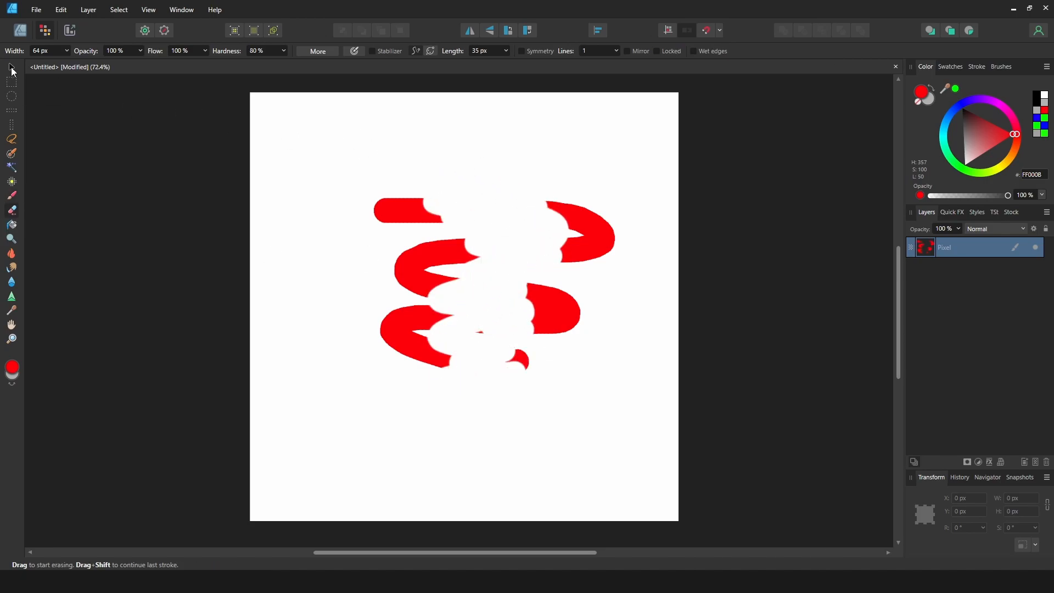
pyautogui.click(12, 68)
pyautogui.press('Delete')
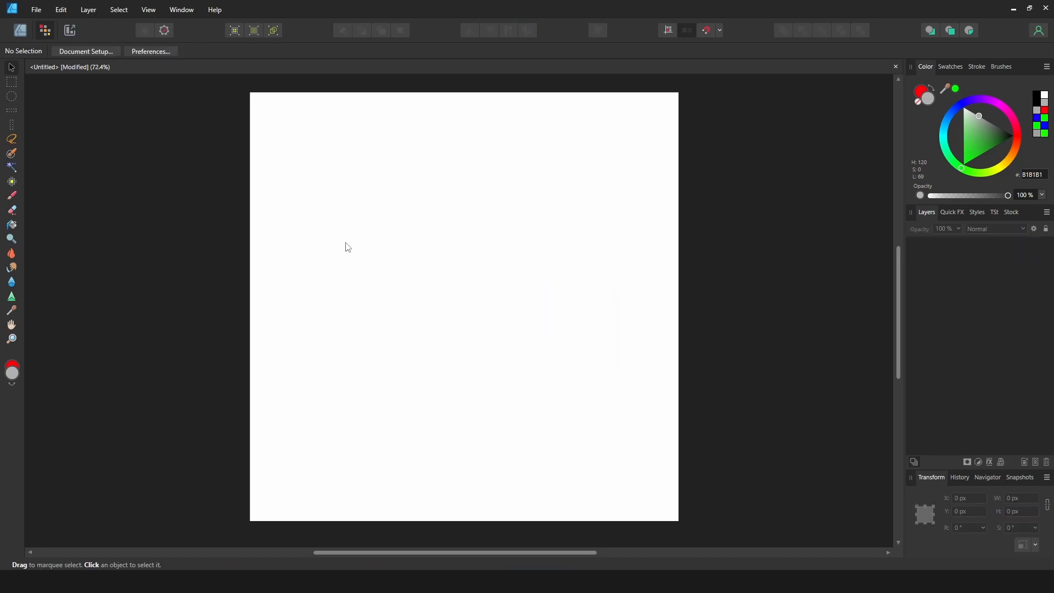
# Step: Return to the Designer persona, draw a grey square about 660 px wide with a red outline and reposition it on the page
pyautogui.click(21, 30)
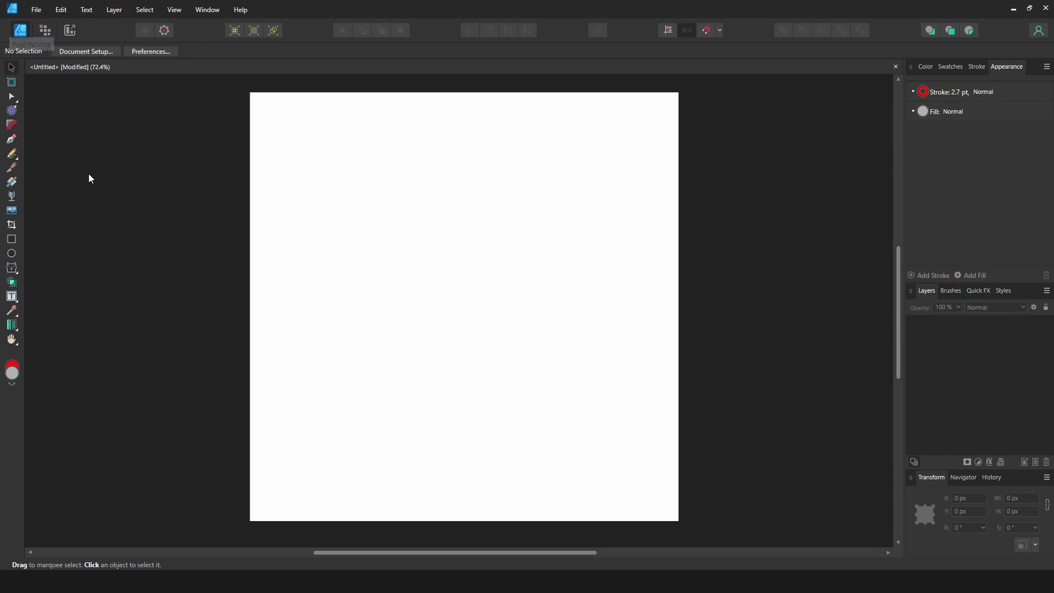
pyautogui.click(12, 239)
pyautogui.moveTo(280, 161)
pyautogui.mouseDown()
pyautogui.moveTo(439, 280)
pyautogui.moveTo(602, 360)
pyautogui.moveTo(523, 329)
pyautogui.mouseUp()
pyautogui.moveTo(411, 304); pyautogui.dragTo(459, 296)
pyautogui.click(11, 67)
pyautogui.moveTo(432, 263); pyautogui.dragTo(407, 254)
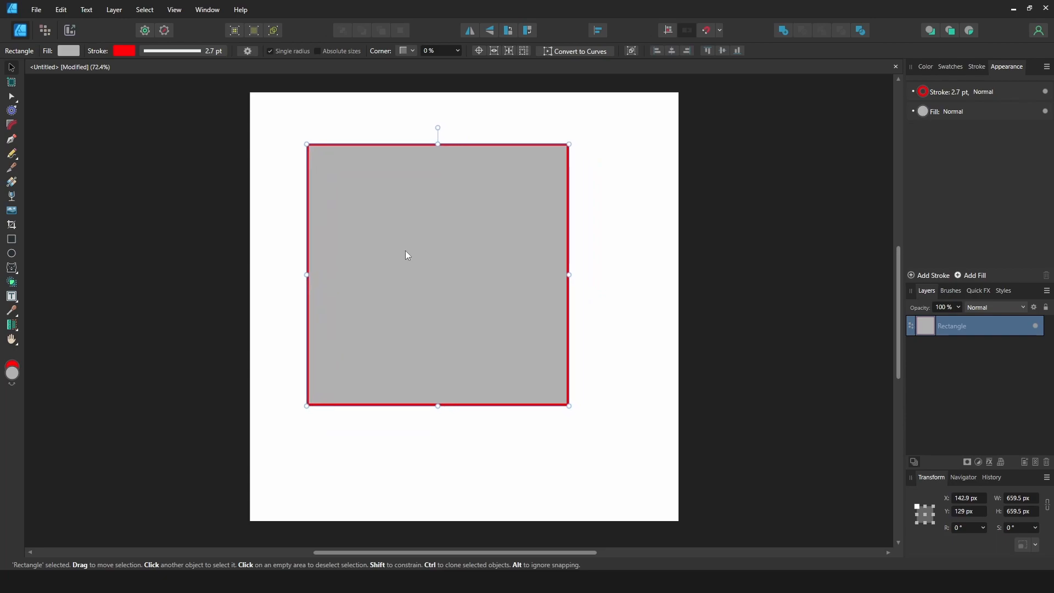
# Step: Switch to the Pixel persona and erase a diagonal band across the grey square with the 64 px Erase Brush
pyautogui.click(44, 32)
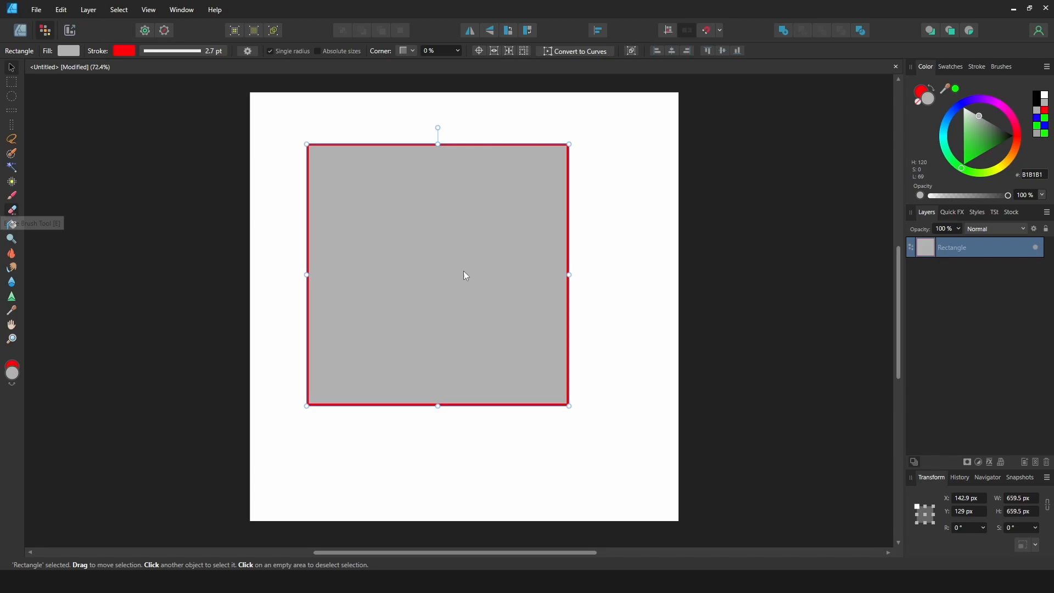
pyautogui.press('e')
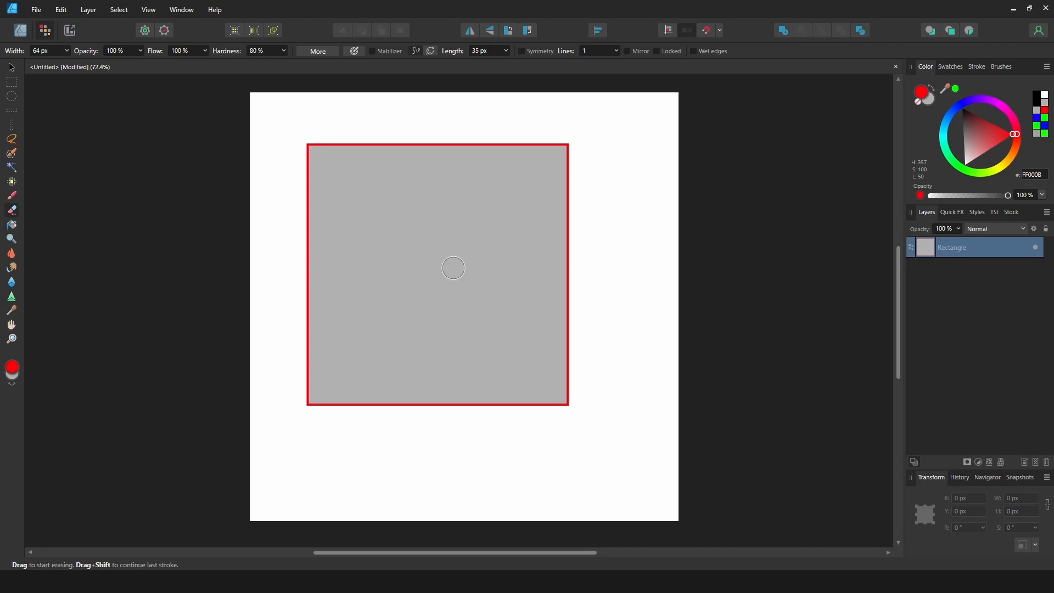
pyautogui.moveTo(502, 217)
pyautogui.mouseDown()
pyautogui.moveTo(447, 252)
pyautogui.moveTo(298, 282)
pyautogui.moveTo(412, 242)
pyautogui.moveTo(640, 196)
pyautogui.moveTo(315, 283)
pyautogui.moveTo(245, 320)
pyautogui.moveTo(632, 167)
pyautogui.moveTo(212, 282)
pyautogui.moveTo(618, 224)
pyautogui.mouseUp()
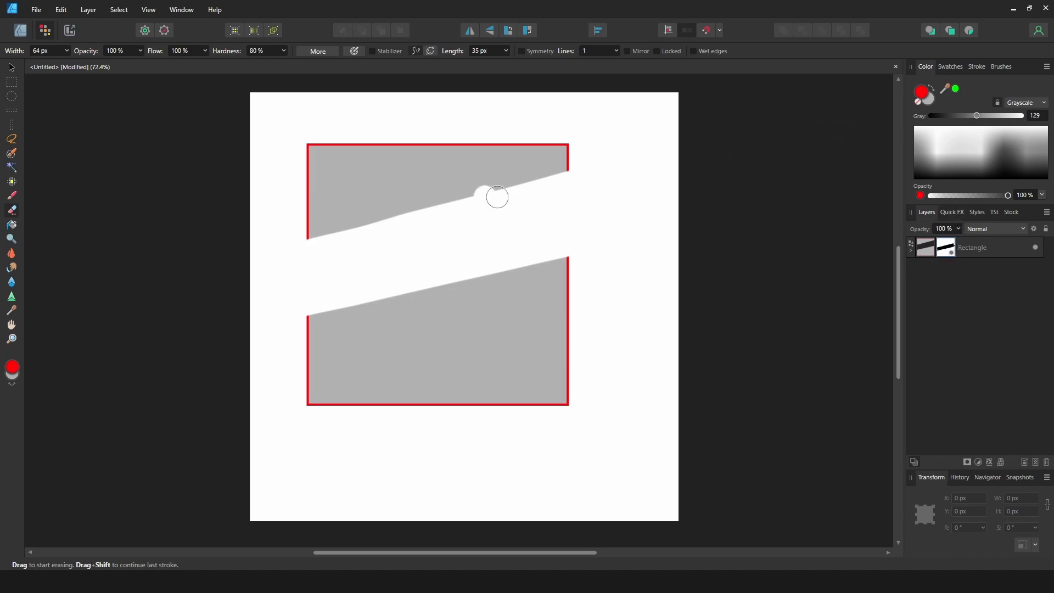
# Step: Paint over the erased band on the square's mask with the Paint Brush using grey value 129
pyautogui.click(12, 196)
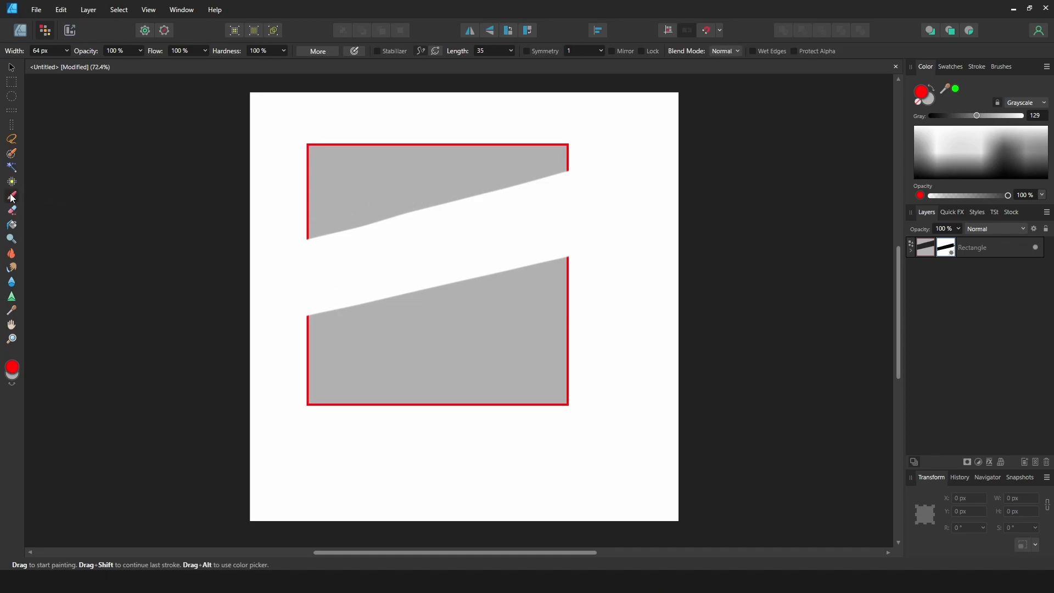
pyautogui.moveTo(544, 200)
pyautogui.mouseDown()
pyautogui.moveTo(263, 282)
pyautogui.moveTo(329, 239)
pyautogui.moveTo(542, 189)
pyautogui.moveTo(572, 188)
pyautogui.moveTo(604, 222)
pyautogui.moveTo(491, 268)
pyautogui.moveTo(203, 329)
pyautogui.moveTo(166, 367)
pyautogui.moveTo(451, 226)
pyautogui.mouseUp()
pyautogui.moveTo(333, 246)
pyautogui.mouseDown()
pyautogui.moveTo(637, 148)
pyautogui.moveTo(360, 269)
pyautogui.mouseUp()
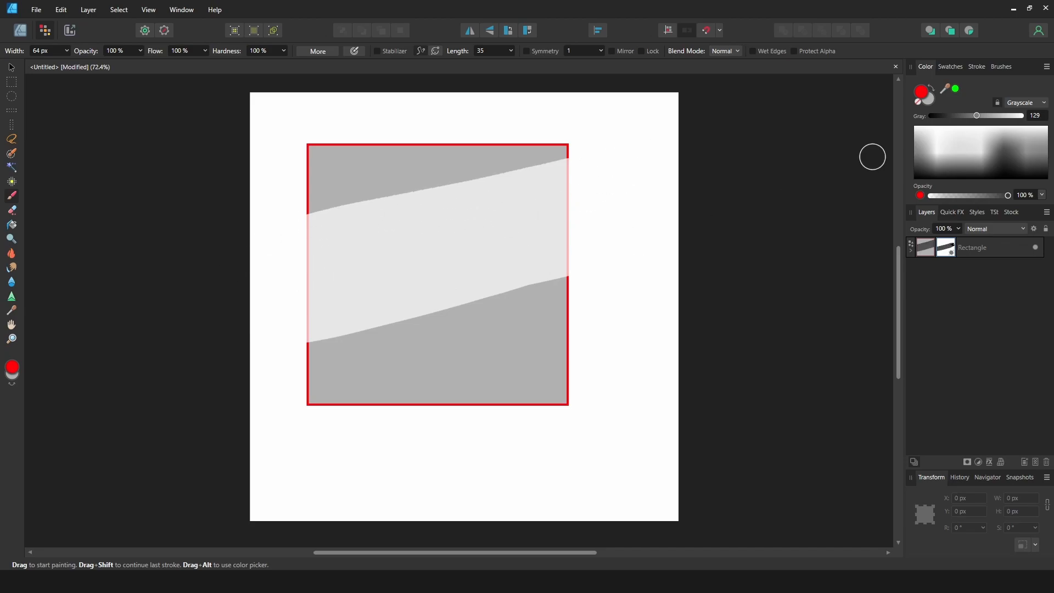
# Step: Paint the square's mask with white at grey value 255, with black, and with white again to hide and restore its areas
pyautogui.moveTo(977, 115); pyautogui.dragTo(1023, 116)
pyautogui.moveTo(551, 278)
pyautogui.mouseDown()
pyautogui.moveTo(587, 260)
pyautogui.moveTo(364, 309)
pyautogui.moveTo(205, 323)
pyautogui.moveTo(276, 289)
pyautogui.moveTo(540, 225)
pyautogui.mouseUp()
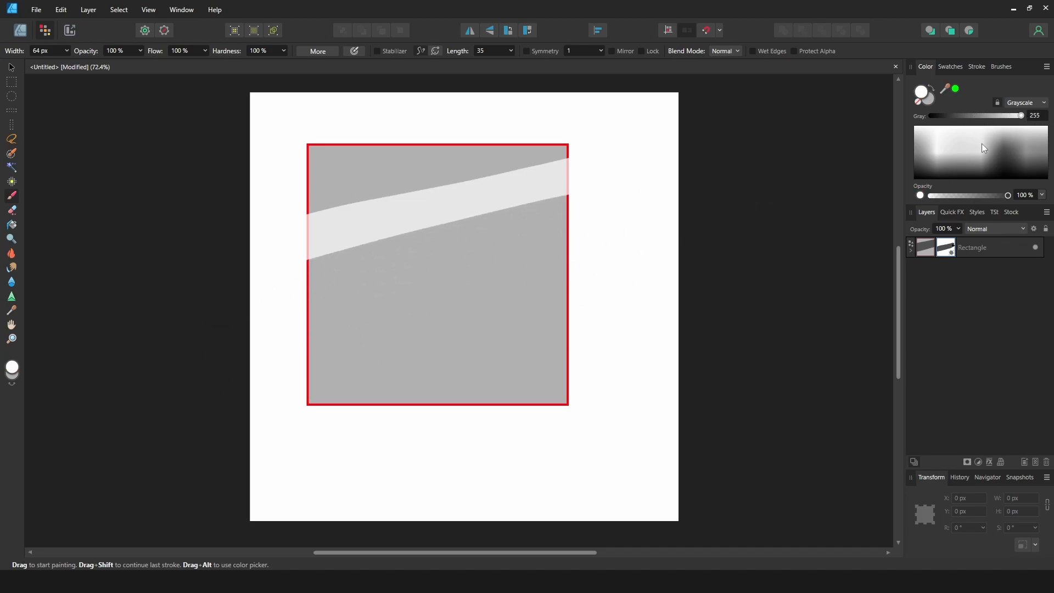
pyautogui.moveTo(980, 143); pyautogui.dragTo(994, 186)
pyautogui.moveTo(574, 188)
pyautogui.mouseDown()
pyautogui.moveTo(388, 247)
pyautogui.moveTo(275, 228)
pyautogui.moveTo(748, 182)
pyautogui.mouseUp()
pyautogui.moveTo(968, 132); pyautogui.dragTo(1047, 115)
pyautogui.moveTo(585, 221)
pyautogui.mouseDown()
pyautogui.moveTo(430, 261)
pyautogui.moveTo(261, 333)
pyautogui.moveTo(599, 219)
pyautogui.moveTo(406, 209)
pyautogui.moveTo(259, 233)
pyautogui.moveTo(325, 220)
pyautogui.mouseUp()
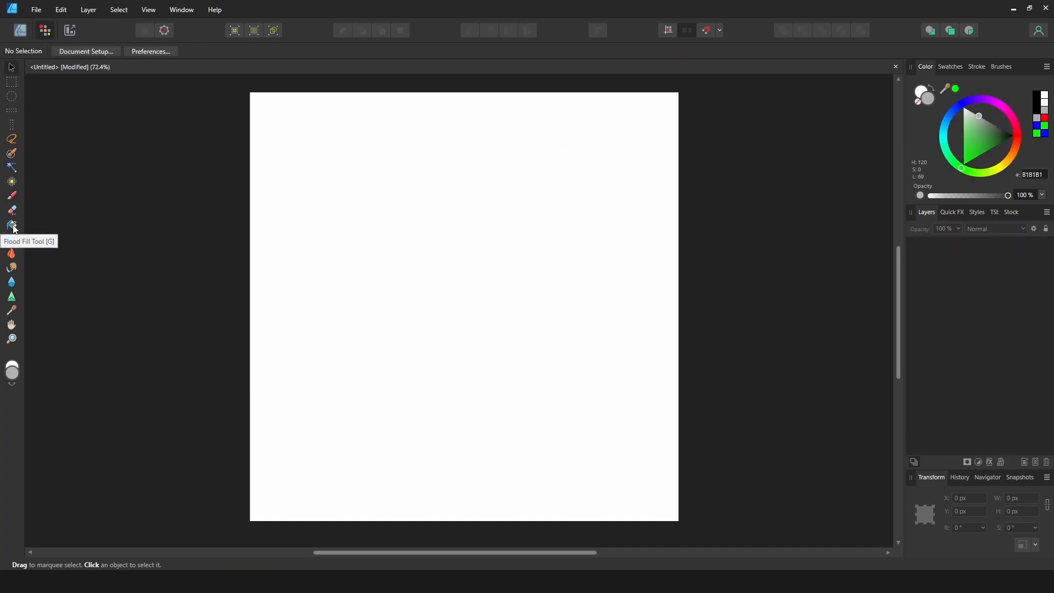
# Step: Flood-fill the blank page with grey, dismiss the assistant's notice and refill it with bright green 01FF00
pyautogui.click(12, 226)
pyautogui.click(421, 227)
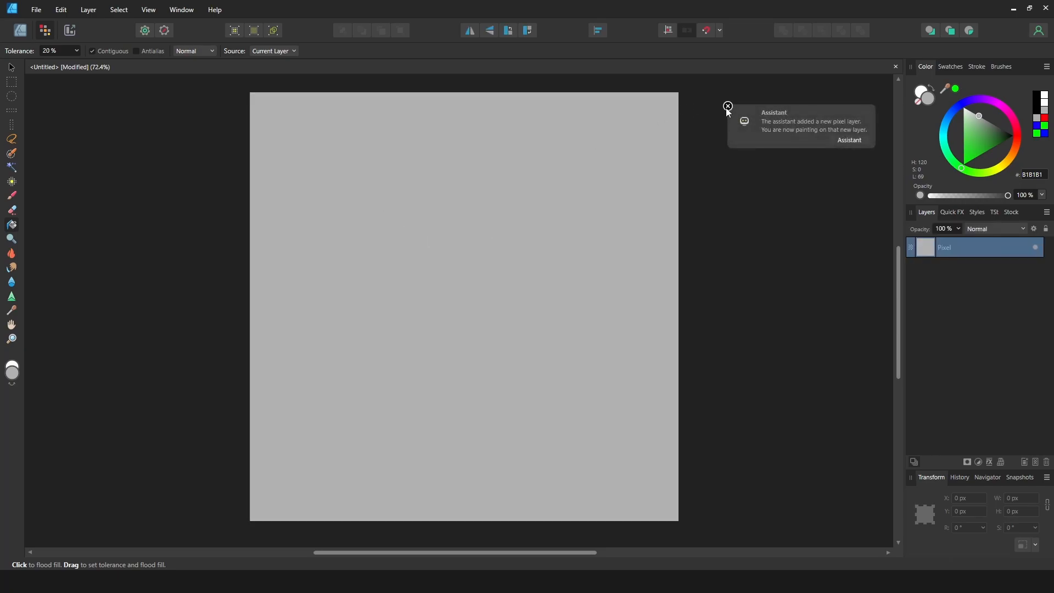
pyautogui.click(727, 107)
pyautogui.moveTo(981, 142); pyautogui.dragTo(961, 165)
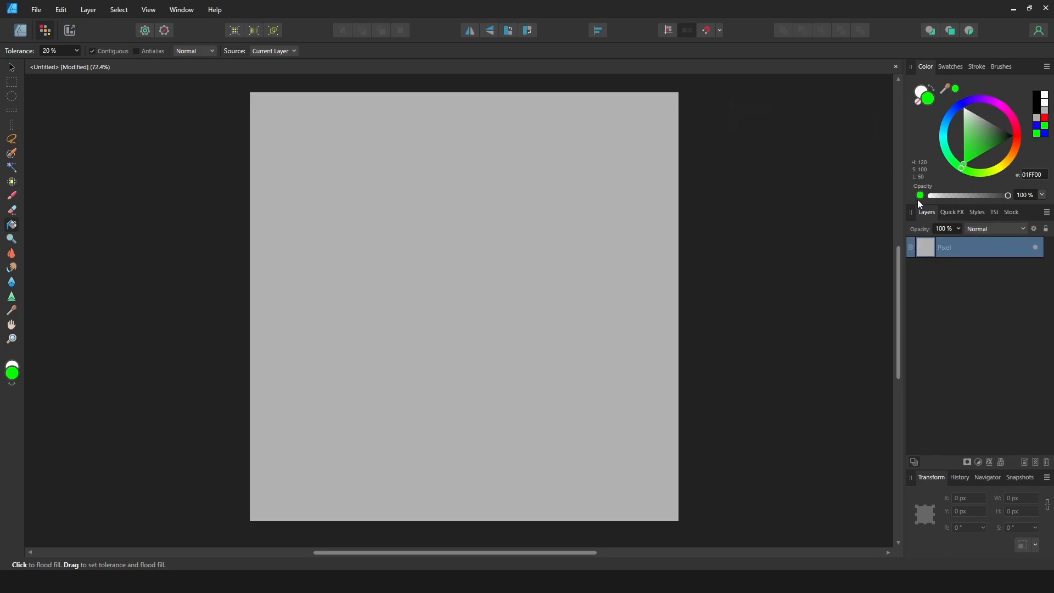
pyautogui.click(464, 229)
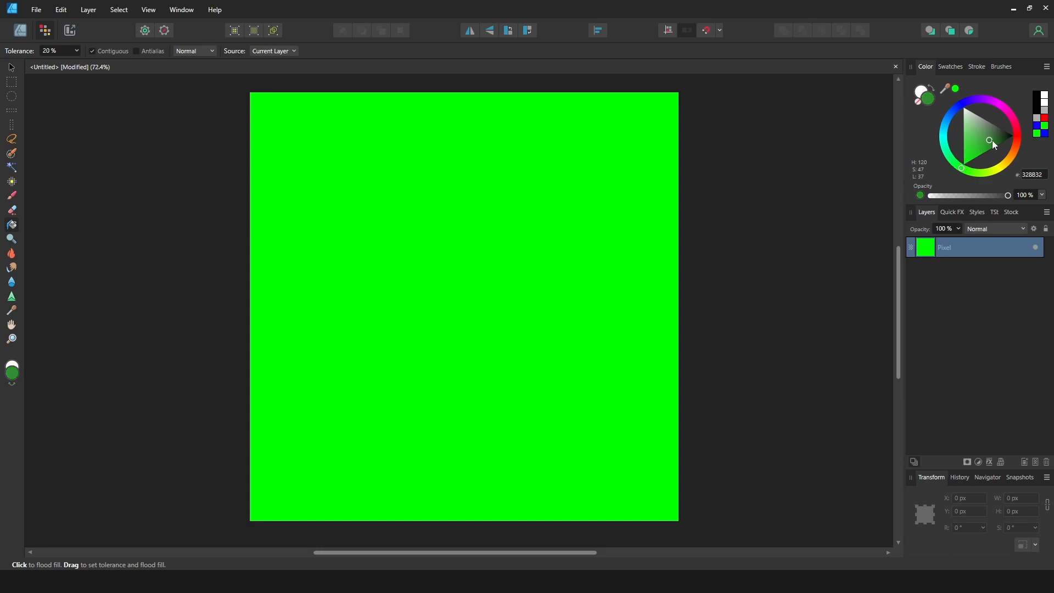
# Step: Flood-fill the page with red FF002B and draw an irregular freehand selection across its middle
pyautogui.click(1015, 131)
pyautogui.click(530, 240)
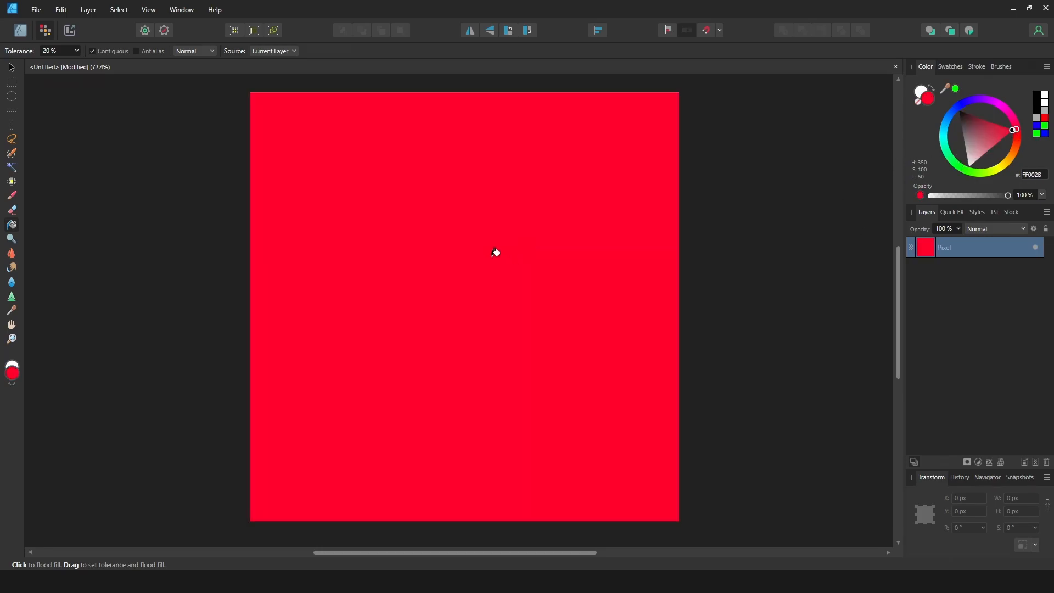
pyautogui.click(13, 140)
pyautogui.moveTo(405, 193)
pyautogui.mouseDown()
pyautogui.moveTo(546, 387)
pyautogui.moveTo(518, 239)
pyautogui.moveTo(529, 180)
pyautogui.moveTo(467, 165)
pyautogui.mouseUp()
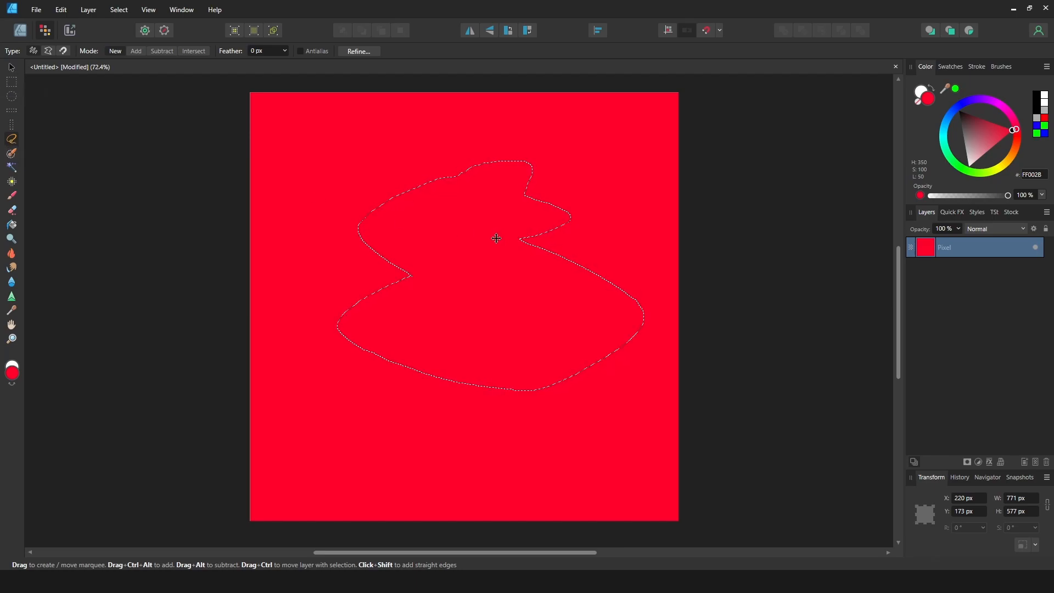
# Step: Flood-fill the freehand selection with light grey D9D9D9 and clear the selection
pyautogui.click(13, 227)
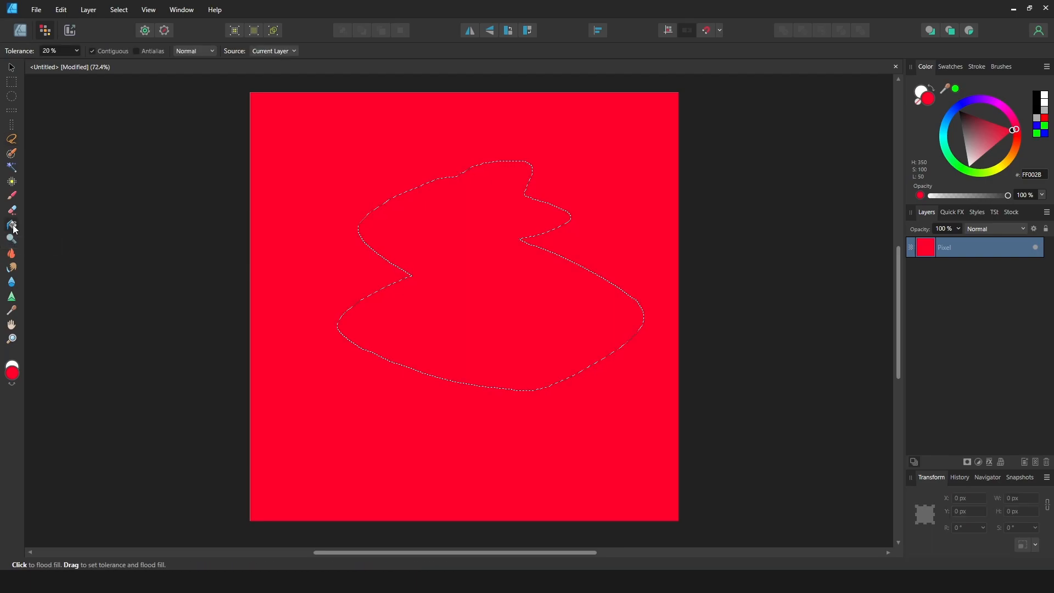
pyautogui.moveTo(973, 141); pyautogui.dragTo(967, 158)
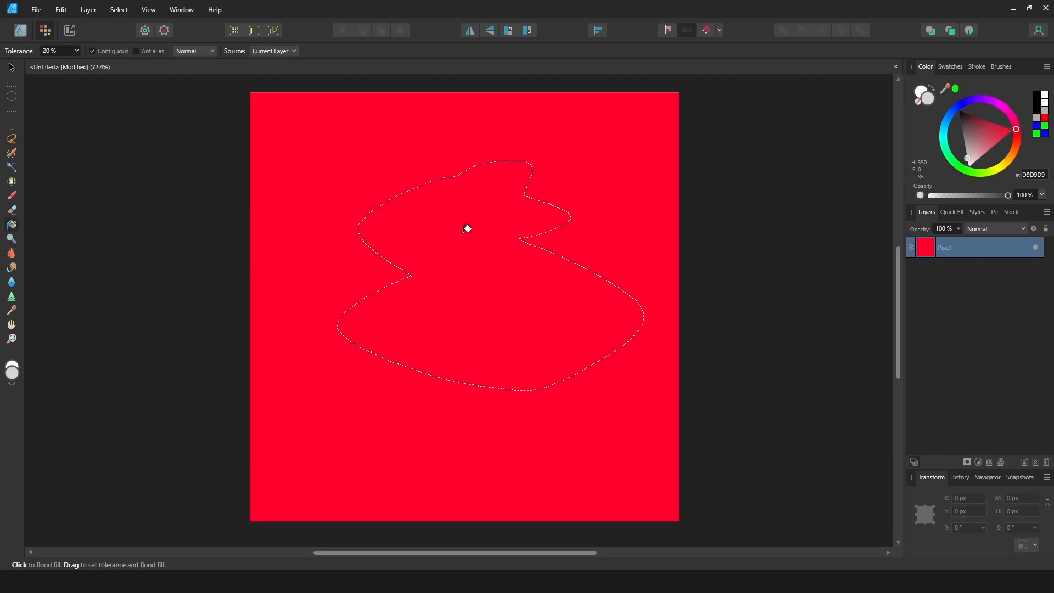
pyautogui.click(466, 228)
pyautogui.click(11, 67)
pyautogui.click(127, 183)
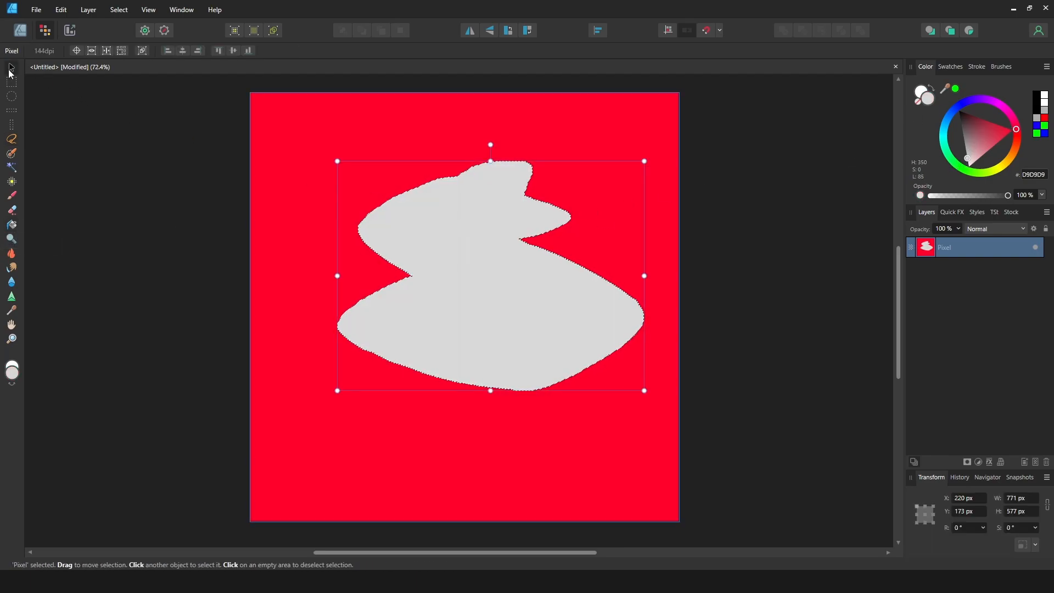
pyautogui.click(477, 251)
pyautogui.hotkey('ctrl', 'd')
pyautogui.press('g')
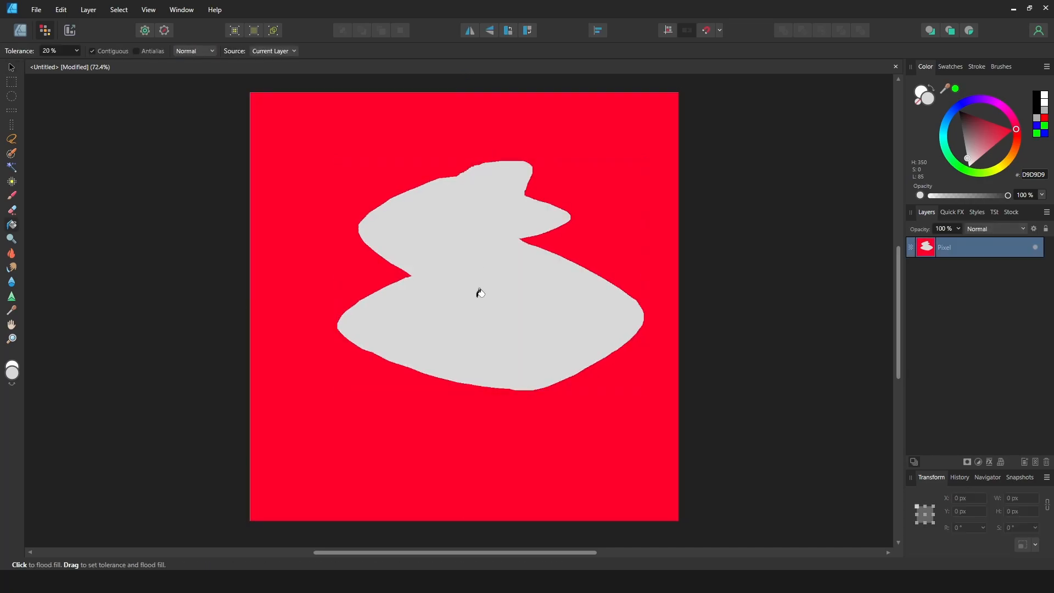
# Step: Delete the red and grey pixel layer from the page
pyautogui.press('v')
pyautogui.click(90, 247)
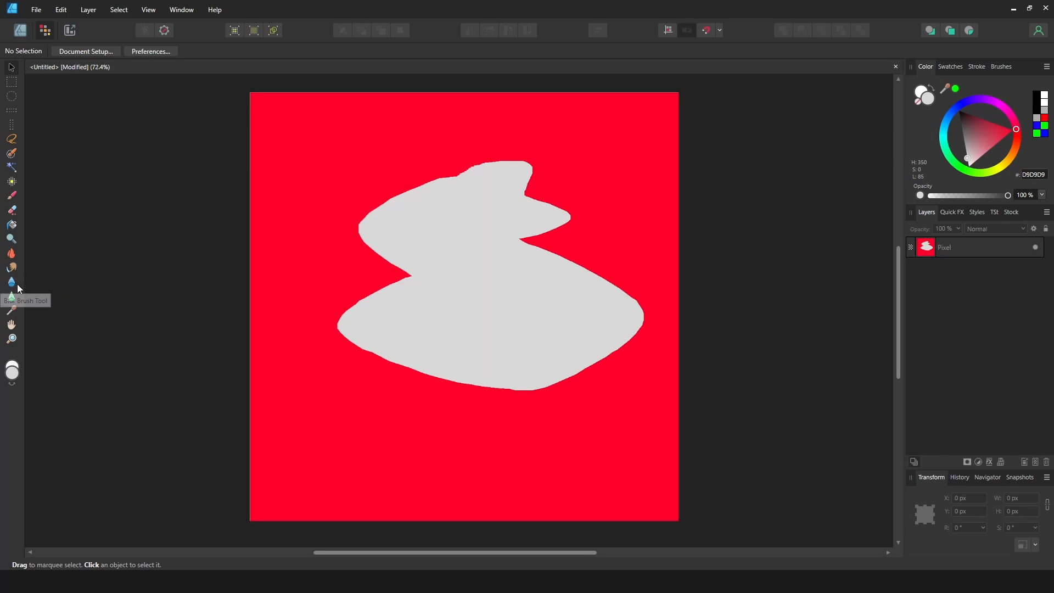
pyautogui.click(345, 221)
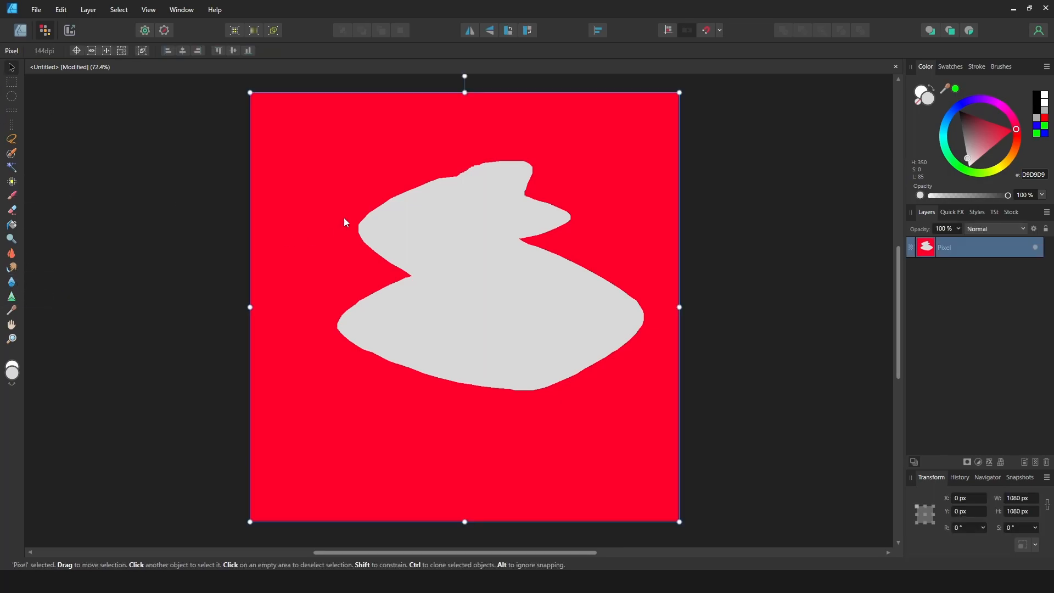
pyautogui.press('Delete')
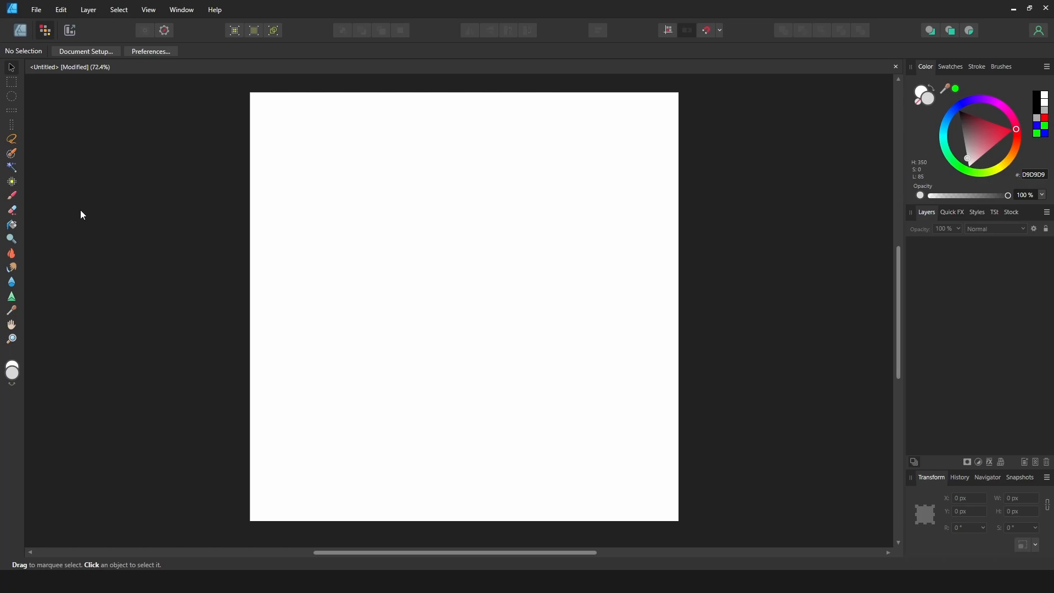
# Step: Switch to the Designer persona and place YouTubeBanner2022_B.jpg across the middle of the page, about 904 by 509 px
pyautogui.click(21, 29)
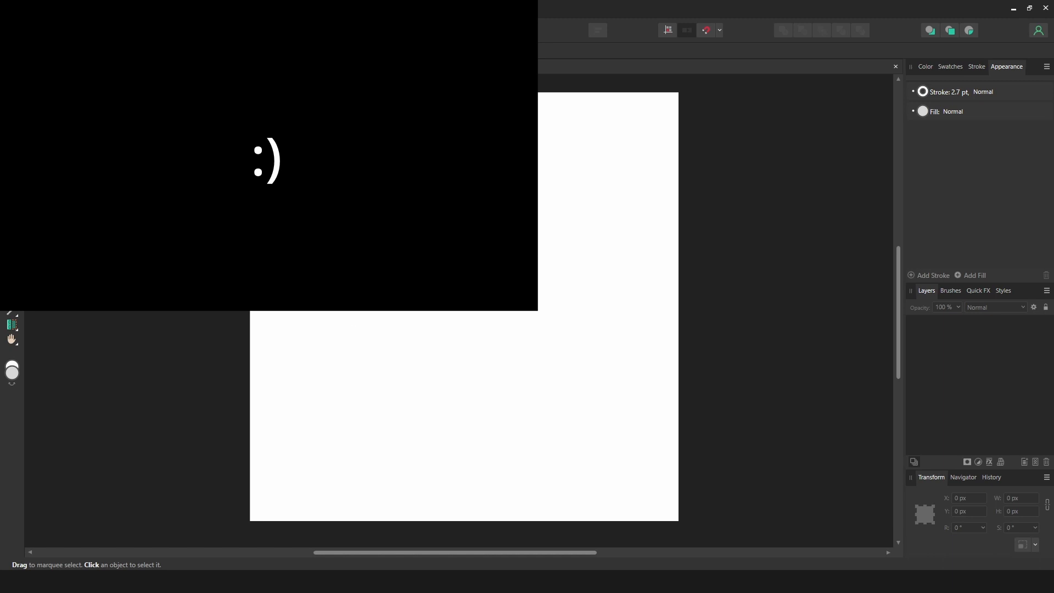
pyautogui.doubleClick(354, 223)
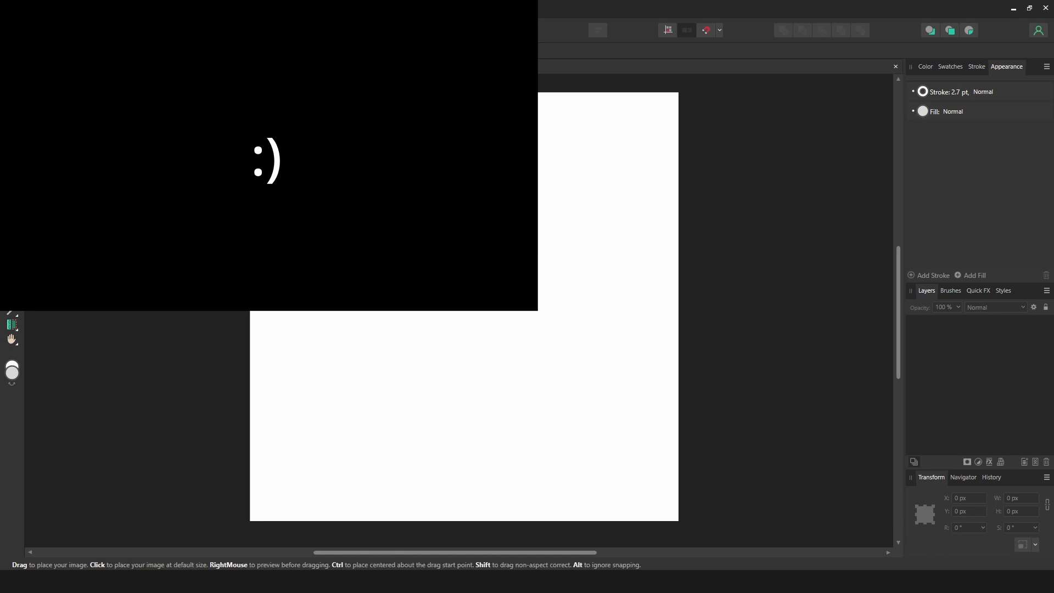
pyautogui.click(354, 223)
pyautogui.moveTo(762, 223); pyautogui.dragTo(307, 222)
pyautogui.moveTo(230, 243); pyautogui.dragTo(559, 306)
pyautogui.click(157, 227)
pyautogui.click(346, 255)
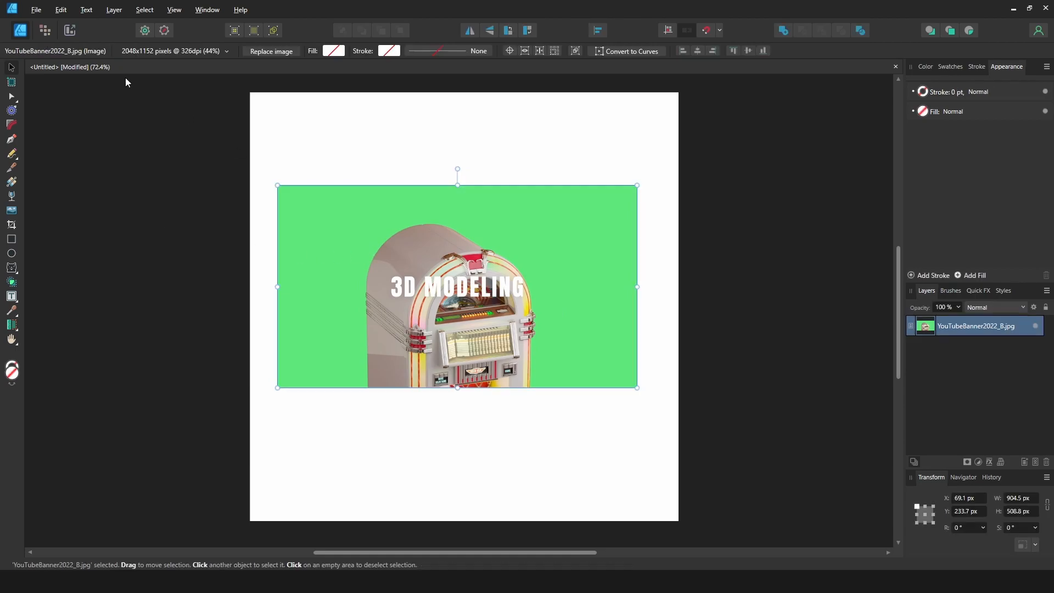
# Step: Switch to the Pixel persona and darken a band across the jukebox image with the 64 px Burn Brush
pyautogui.click(46, 31)
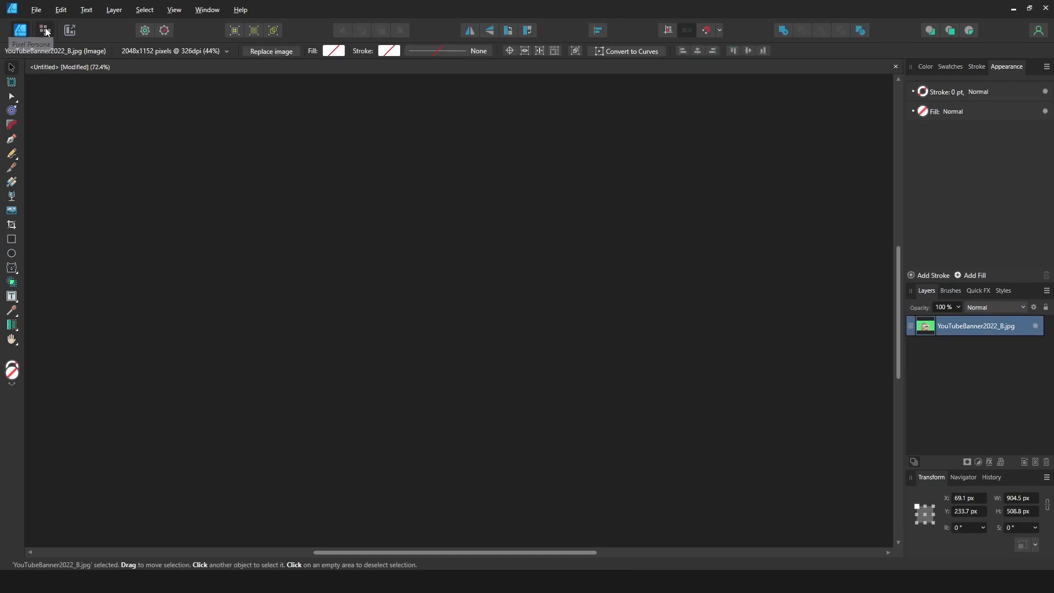
pyautogui.click(12, 254)
pyautogui.moveTo(565, 278); pyautogui.dragTo(356, 314)
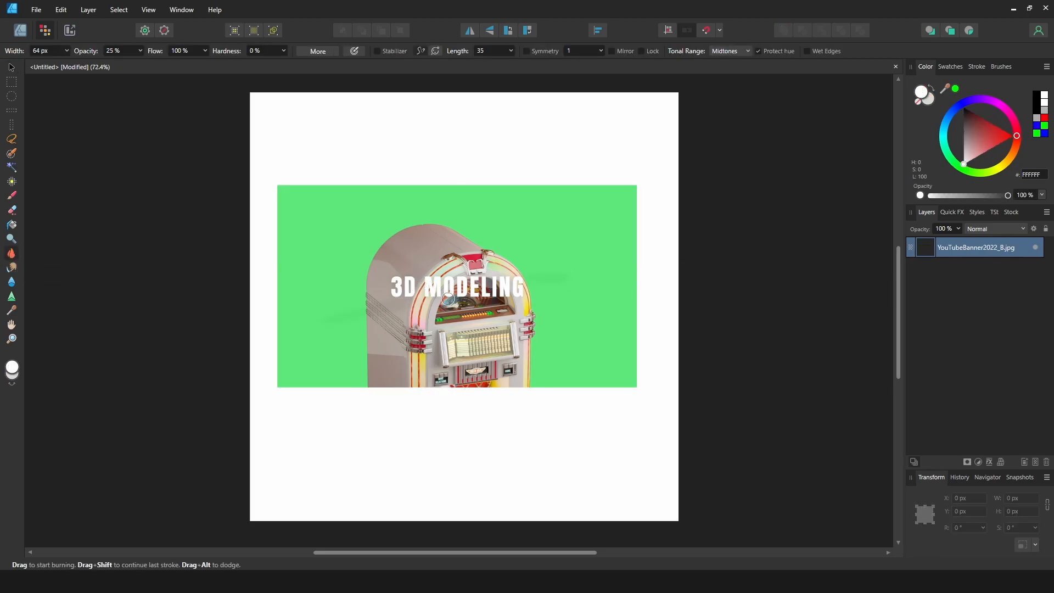
# Step: Enlarge the Burn Brush to about 599 px and darken the area around the jukebox and its upper half
pyautogui.press(']')
pyautogui.press(']')
pyautogui.press(']')
pyautogui.press(']')
pyautogui.press(']')
pyautogui.press(']')
pyautogui.press(']')
pyautogui.press(']')
pyautogui.press(']')
pyautogui.press(']')
pyautogui.moveTo(564, 260)
pyautogui.mouseDown()
pyautogui.moveTo(533, 291)
pyautogui.moveTo(519, 282)
pyautogui.moveTo(396, 308)
pyautogui.moveTo(370, 303)
pyautogui.moveTo(483, 272)
pyautogui.moveTo(439, 288)
pyautogui.moveTo(466, 284)
pyautogui.moveTo(582, 243)
pyautogui.moveTo(363, 287)
pyautogui.moveTo(543, 265)
pyautogui.moveTo(450, 307)
pyautogui.moveTo(445, 324)
pyautogui.moveTo(356, 272)
pyautogui.moveTo(381, 276)
pyautogui.moveTo(385, 319)
pyautogui.mouseUp()
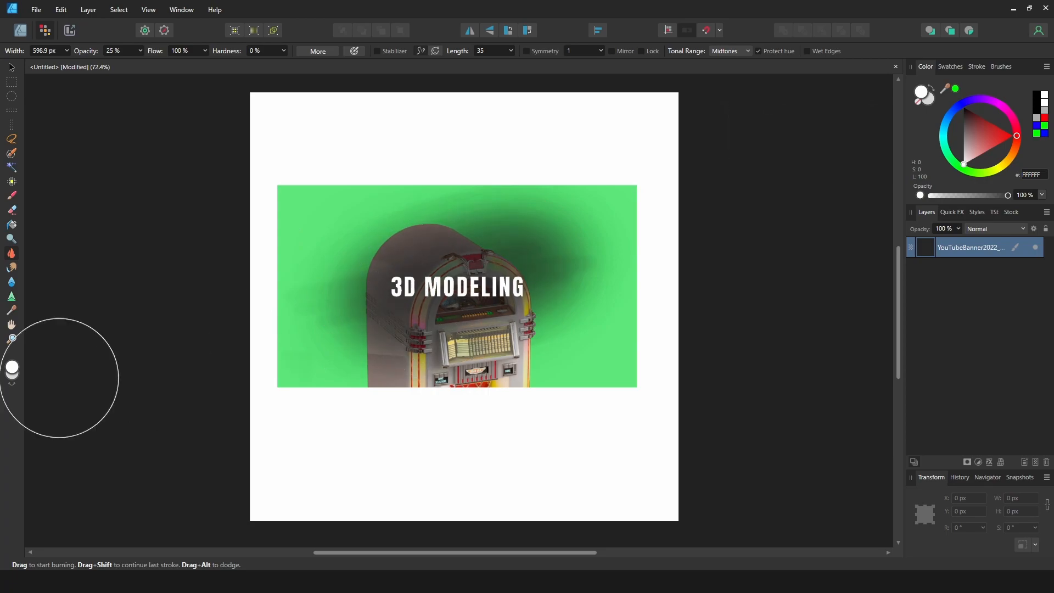
# Step: Lighten the jukebox and the lower part of its green background with the Dodge Brush
pyautogui.click(10, 239)
pyautogui.moveTo(506, 260)
pyautogui.mouseDown()
pyautogui.moveTo(504, 281)
pyautogui.moveTo(354, 294)
pyautogui.moveTo(527, 286)
pyautogui.moveTo(513, 376)
pyautogui.moveTo(467, 384)
pyautogui.moveTo(608, 318)
pyautogui.moveTo(578, 323)
pyautogui.moveTo(637, 334)
pyautogui.moveTo(628, 300)
pyautogui.moveTo(602, 271)
pyautogui.moveTo(353, 353)
pyautogui.mouseUp()
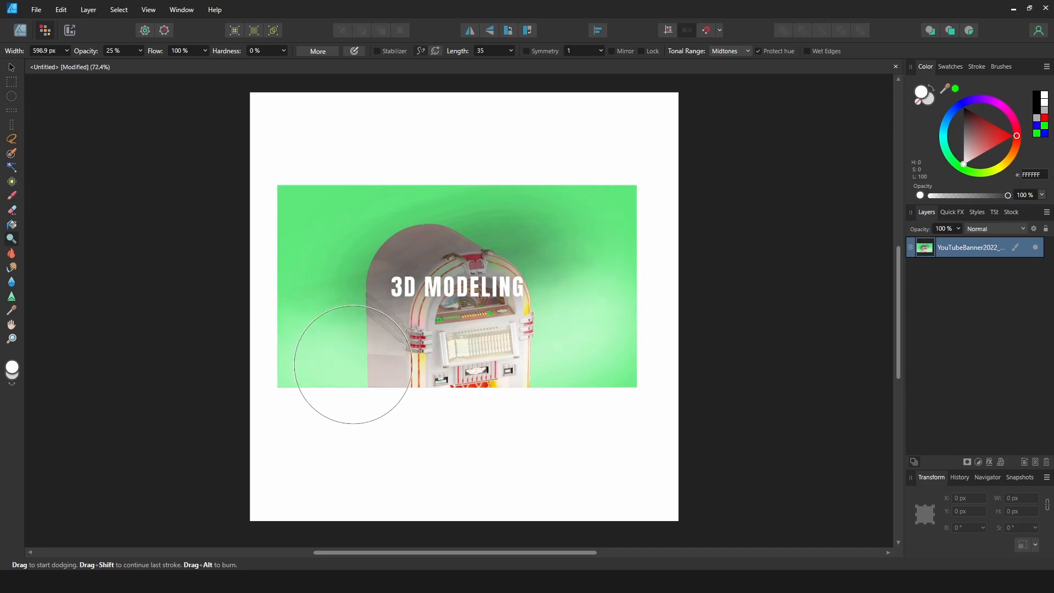
# Step: Enlarge the Blur Brush to about 394 px and blur the jukebox and the 3D MODELING lettering
pyautogui.click(13, 283)
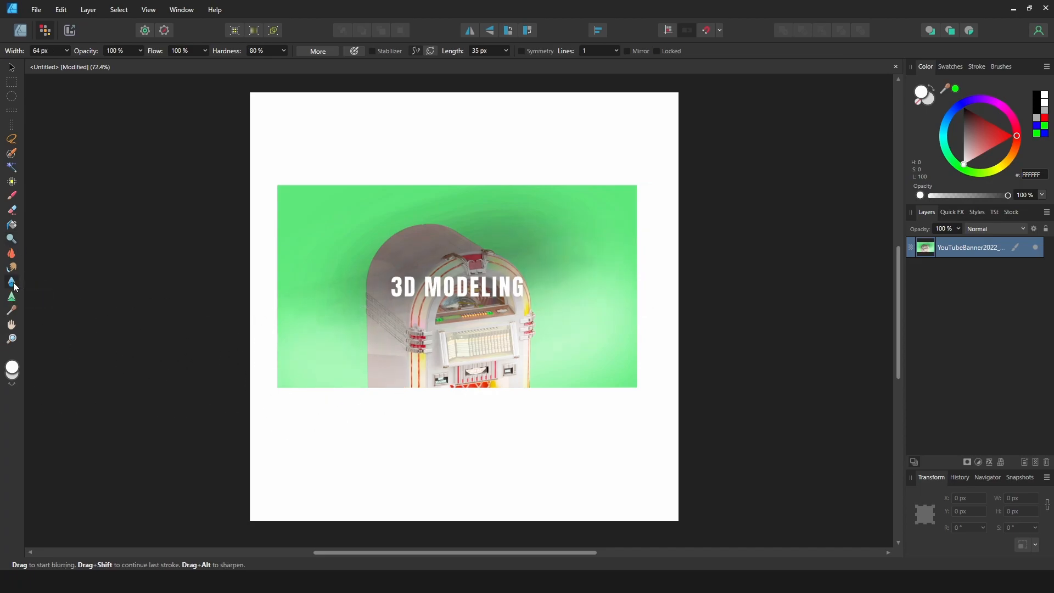
pyautogui.press(']')
pyautogui.press(']')
pyautogui.press(']')
pyautogui.press(']')
pyautogui.press(']')
pyautogui.press(']')
pyautogui.press(']')
pyautogui.press(']')
pyautogui.press(']')
pyautogui.press(']')
pyautogui.press(']')
pyautogui.press(']')
pyautogui.press(']')
pyautogui.press(']')
pyautogui.press(']')
pyautogui.press(']')
pyautogui.press(']')
pyautogui.press(']')
pyautogui.press(']')
pyautogui.moveTo(504, 283)
pyautogui.mouseDown()
pyautogui.moveTo(463, 286)
pyautogui.moveTo(486, 282)
pyautogui.moveTo(489, 310)
pyautogui.moveTo(471, 315)
pyautogui.moveTo(483, 325)
pyautogui.moveTo(507, 336)
pyautogui.moveTo(603, 334)
pyautogui.moveTo(384, 263)
pyautogui.moveTo(574, 321)
pyautogui.mouseUp()
pyautogui.hotkey('ctrl', 'space')
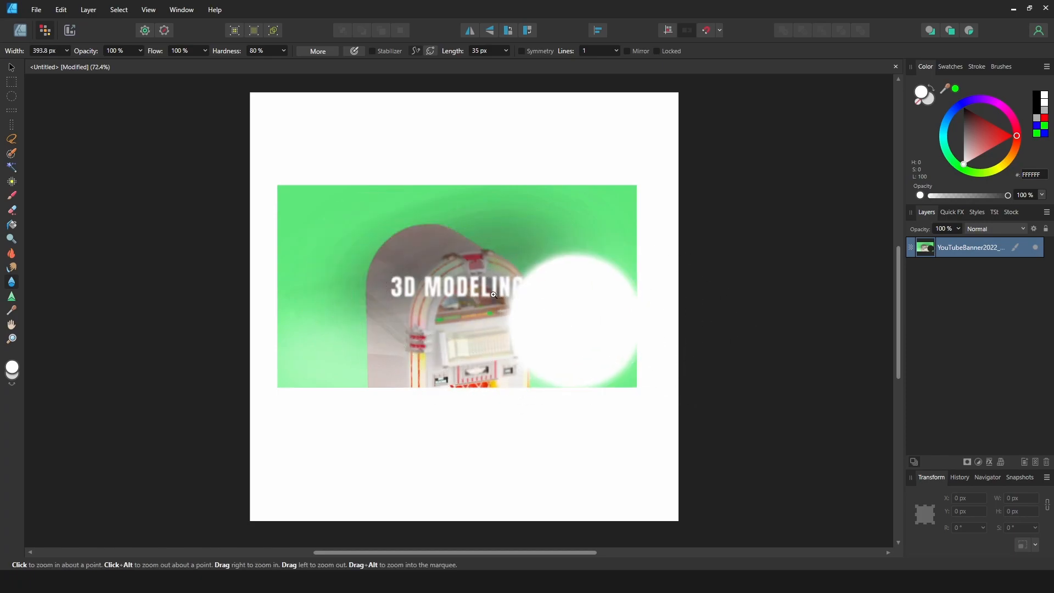
pyautogui.moveTo(466, 299); pyautogui.dragTo(599, 238)
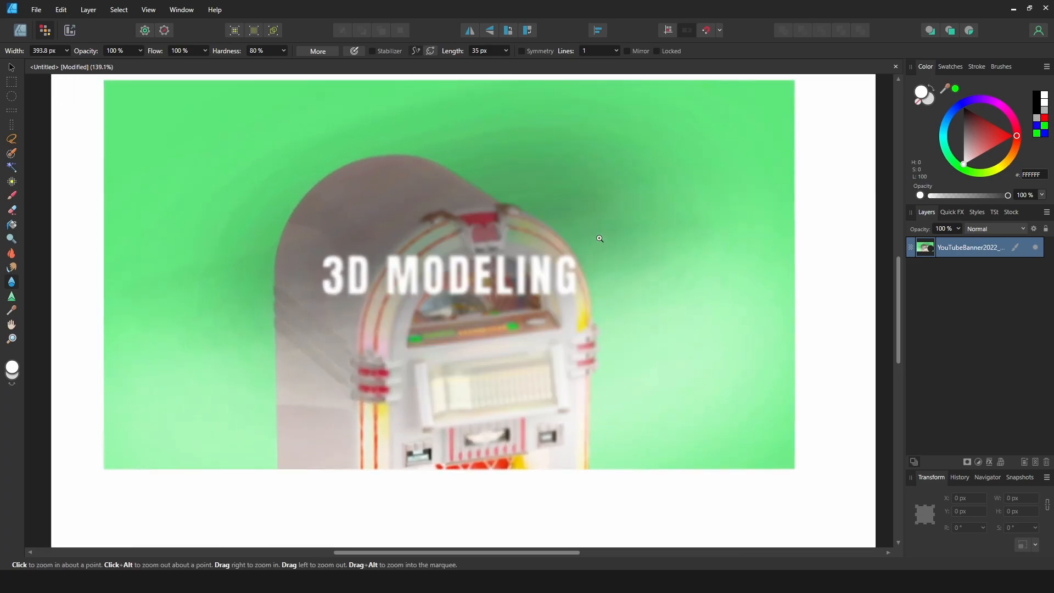
pyautogui.hotkey('ctrl', 'space')
pyautogui.moveTo(586, 312); pyautogui.dragTo(407, 336)
# Step: Undo the blur strokes and the dodge strokes on the jukebox image
pyautogui.hotkey('ctrl', 'z')
pyautogui.click(12, 67)
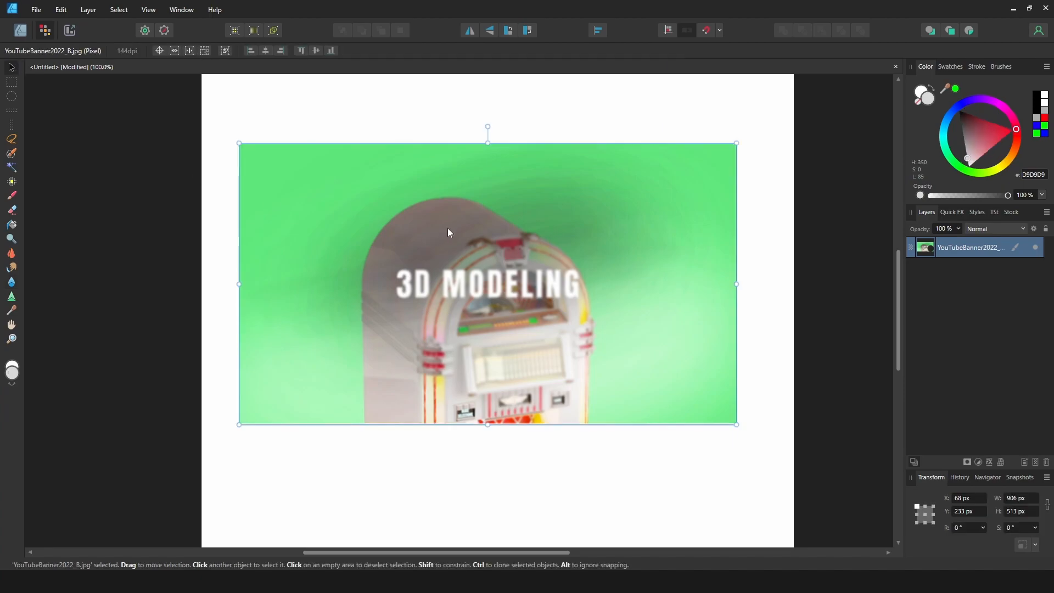
pyautogui.hotkey('ctrl', 'z')
pyautogui.hotkey('ctrl', 'z')
pyautogui.hotkey('ctrl', 'z')
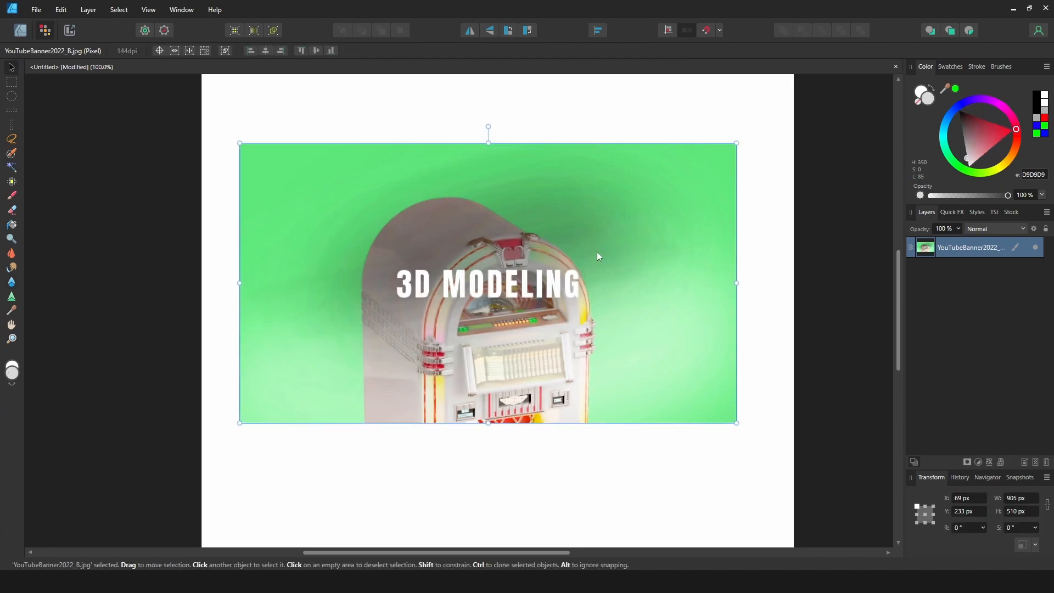
pyautogui.hotkey('ctrl', 'z')
pyautogui.hotkey('ctrl', 'z')
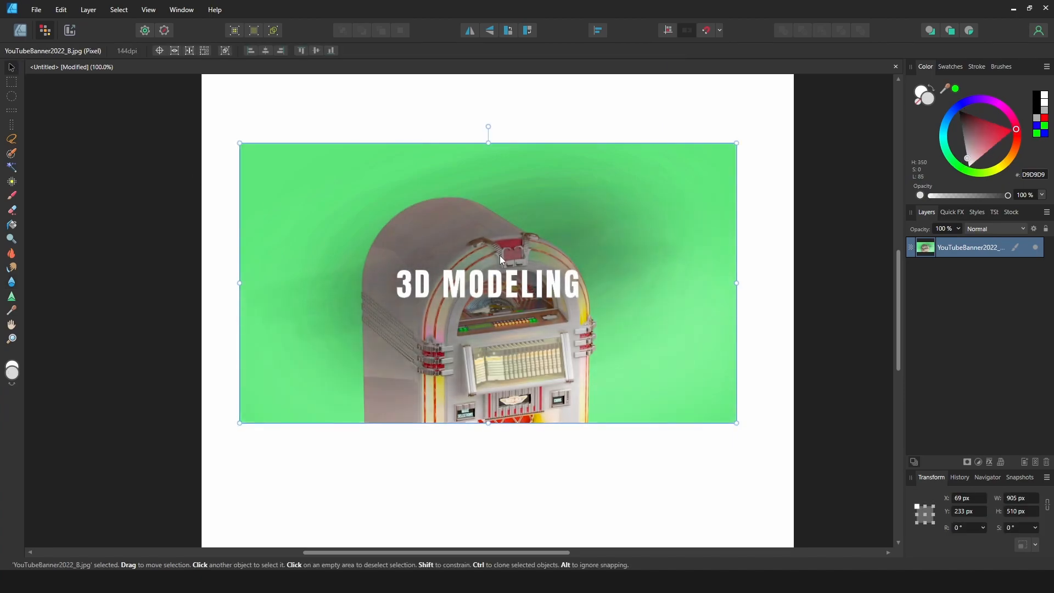
# Step: Enlarge the Smudge Brush to about 298 px, smear the jukebox and its lettering, and deselect the image
pyautogui.click(12, 268)
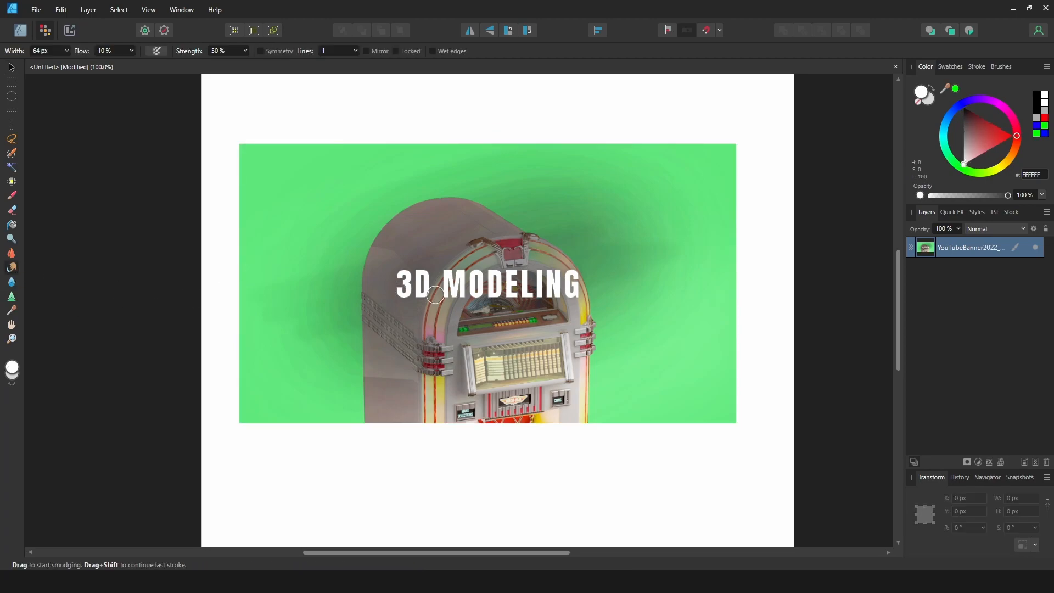
pyautogui.press(']')
pyautogui.press(']')
pyautogui.press(']')
pyautogui.press(']')
pyautogui.press(']')
pyautogui.press(']')
pyautogui.press(']')
pyautogui.press(']')
pyautogui.moveTo(543, 346)
pyautogui.mouseDown()
pyautogui.moveTo(409, 356)
pyautogui.moveTo(565, 404)
pyautogui.moveTo(438, 405)
pyautogui.moveTo(558, 401)
pyautogui.moveTo(491, 351)
pyautogui.moveTo(494, 288)
pyautogui.moveTo(529, 236)
pyautogui.moveTo(451, 311)
pyautogui.moveTo(505, 335)
pyautogui.moveTo(553, 412)
pyautogui.mouseUp()
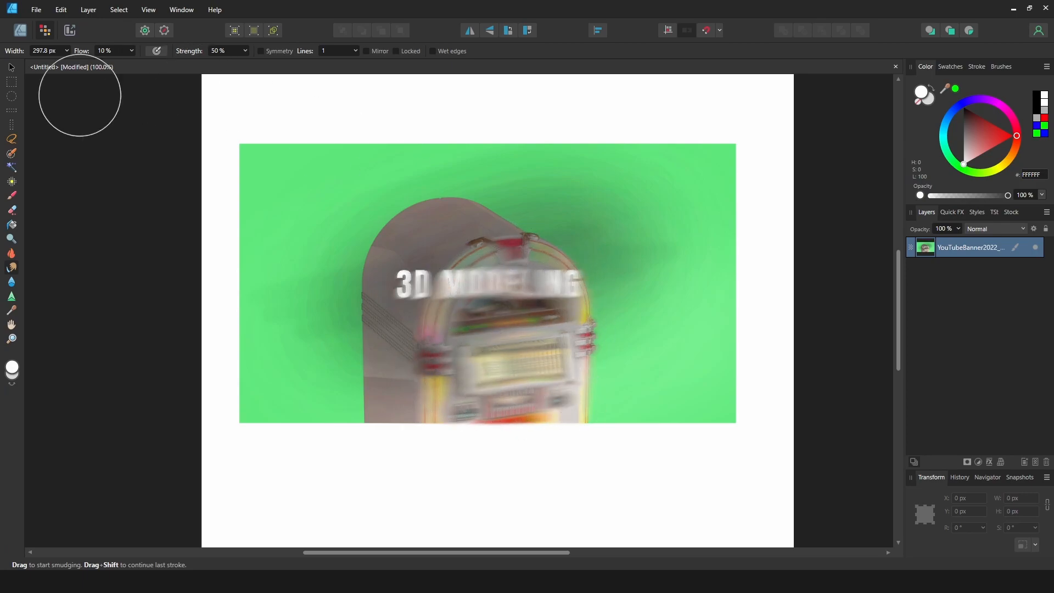
pyautogui.click(11, 68)
pyautogui.scroll(-1, 543, 319)
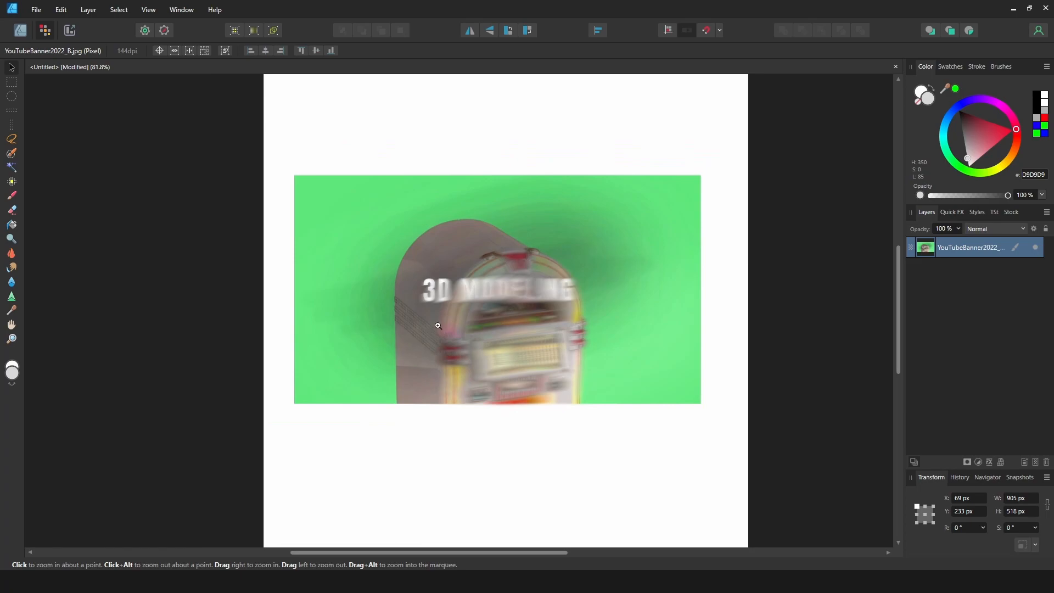
pyautogui.click(170, 190)
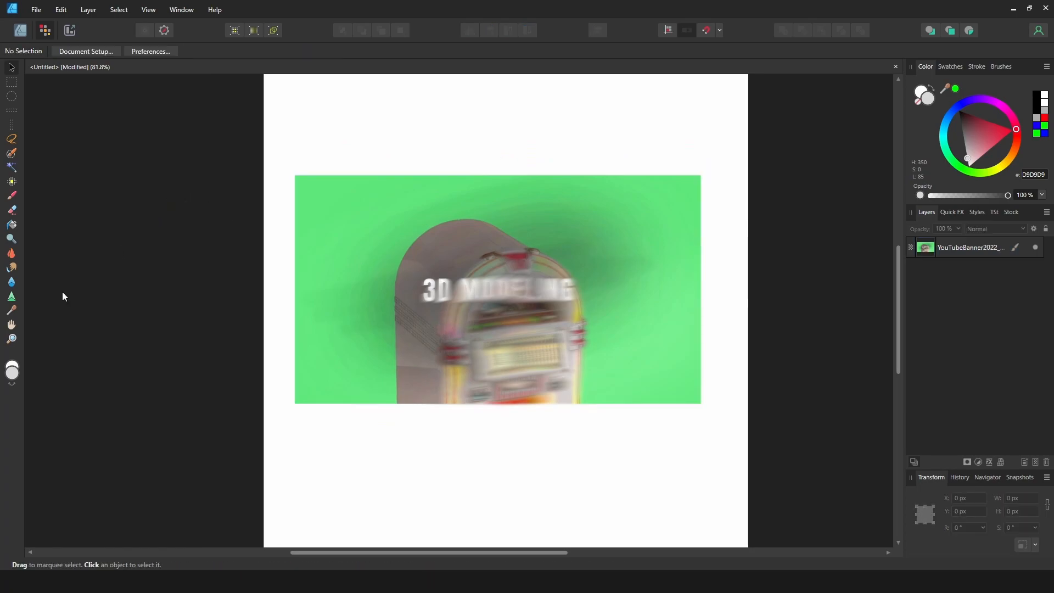
# Step: Sharpen the jukebox heavily with the Sharpen Brush in Clarity mode at 100% opacity and inspect the result up close
pyautogui.click(11, 297)
pyautogui.scroll(3, 489, 334)
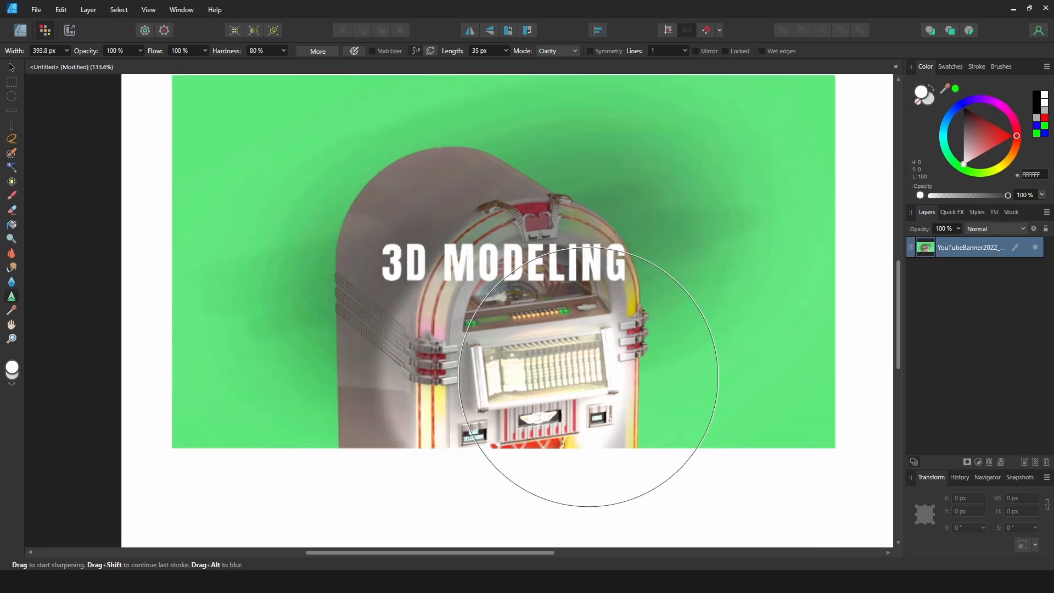
pyautogui.moveTo(324, 404)
pyautogui.mouseDown()
pyautogui.moveTo(635, 368)
pyautogui.moveTo(335, 378)
pyautogui.moveTo(491, 357)
pyautogui.moveTo(502, 321)
pyautogui.moveTo(545, 287)
pyautogui.moveTo(473, 289)
pyautogui.moveTo(535, 255)
pyautogui.moveTo(545, 268)
pyautogui.moveTo(501, 309)
pyautogui.moveTo(516, 326)
pyautogui.moveTo(440, 363)
pyautogui.moveTo(648, 327)
pyautogui.moveTo(626, 313)
pyautogui.moveTo(692, 347)
pyautogui.mouseUp()
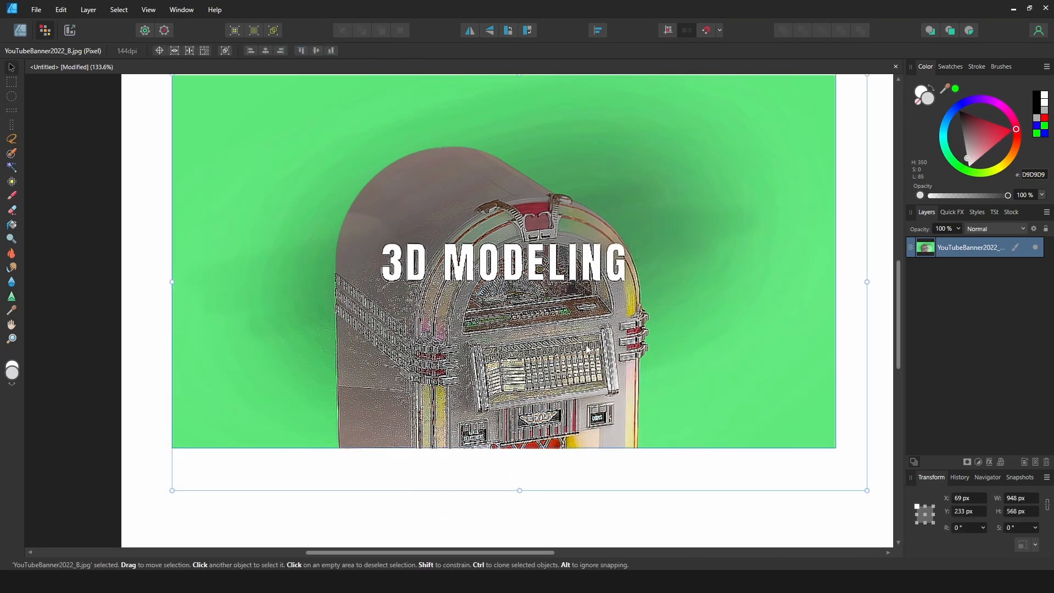
pyautogui.scroll(5, 504, 375)
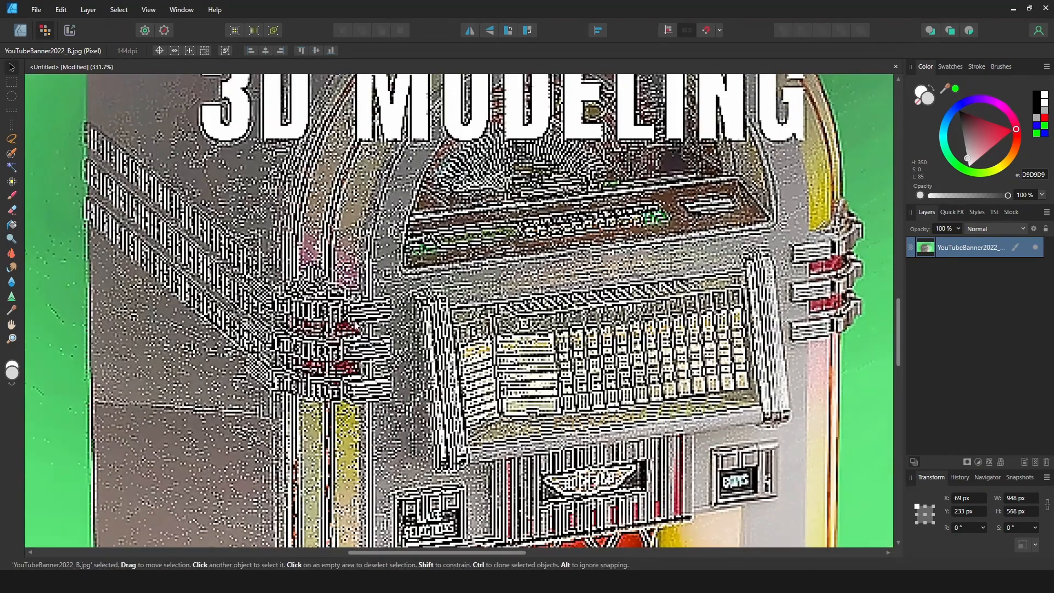
pyautogui.scroll(-5, 549, 329)
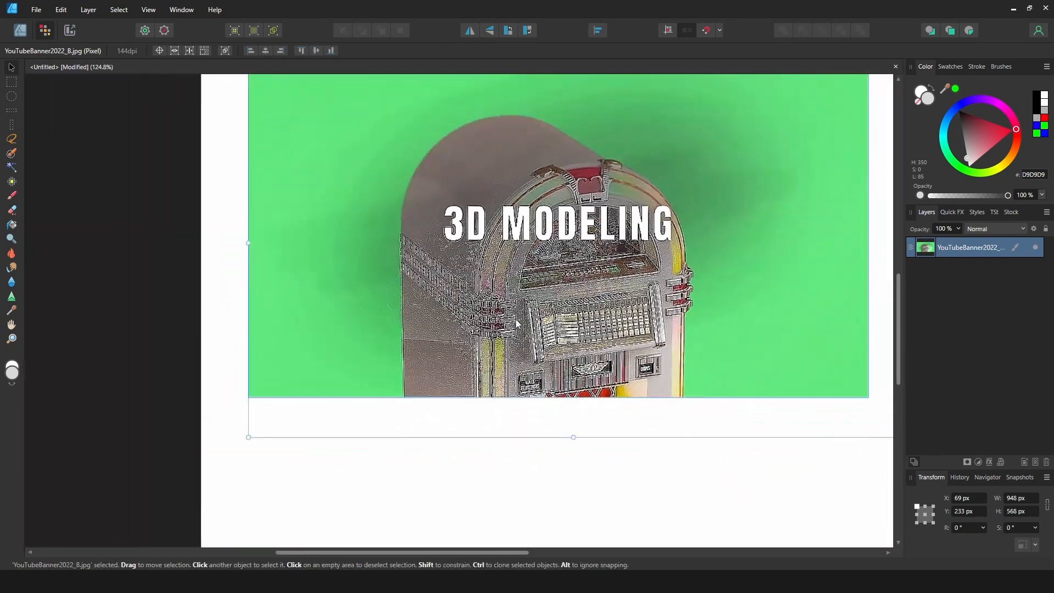
pyautogui.moveTo(516, 324); pyautogui.dragTo(444, 358)
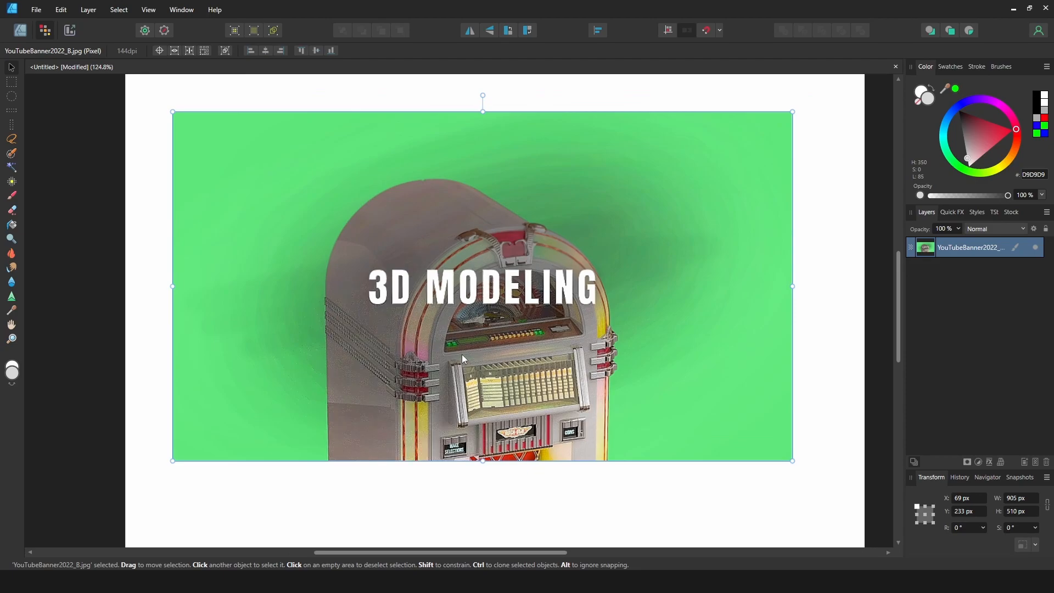
# Step: Set the Sharpen Brush's opacity to 24% and sharpen the jukebox's details more gently
pyautogui.click(12, 299)
pyautogui.click(140, 51)
pyautogui.moveTo(143, 64); pyautogui.dragTo(91, 65)
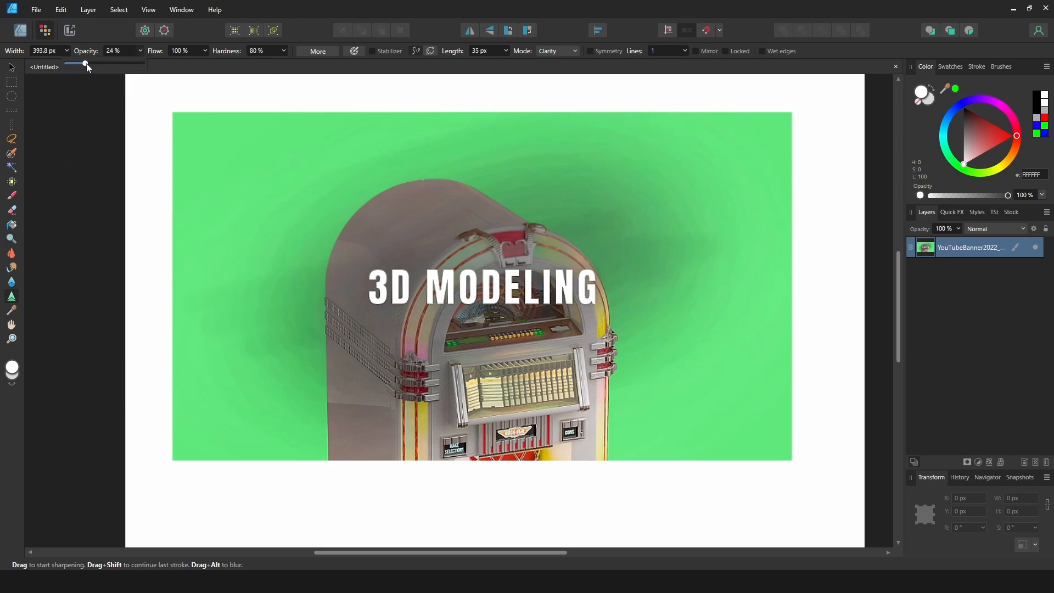
pyautogui.moveTo(410, 347); pyautogui.dragTo(412, 337)
pyautogui.moveTo(483, 348)
pyautogui.mouseDown()
pyautogui.moveTo(582, 328)
pyautogui.moveTo(315, 378)
pyautogui.moveTo(594, 353)
pyautogui.moveTo(361, 371)
pyautogui.moveTo(474, 267)
pyautogui.moveTo(402, 369)
pyautogui.moveTo(433, 341)
pyautogui.moveTo(720, 365)
pyautogui.mouseUp()
pyautogui.moveTo(563, 338)
pyautogui.mouseDown()
pyautogui.moveTo(698, 297)
pyautogui.moveTo(715, 236)
pyautogui.mouseUp()
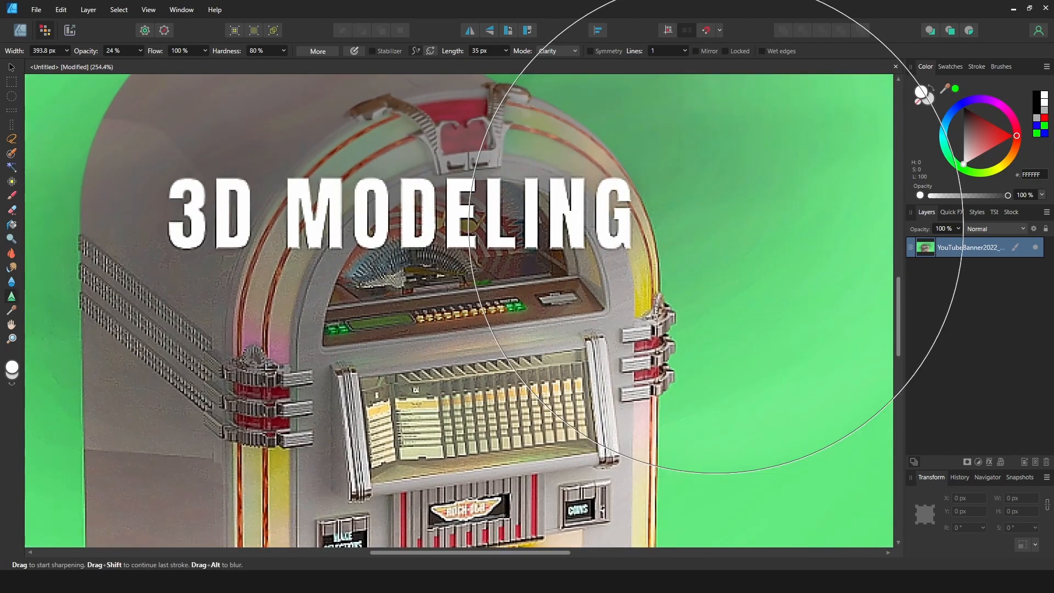
pyautogui.moveTo(527, 324)
pyautogui.mouseDown()
pyautogui.moveTo(497, 322)
pyautogui.moveTo(516, 323)
pyautogui.mouseUp()
pyautogui.moveTo(459, 276); pyautogui.dragTo(207, 312)
pyautogui.moveTo(471, 297); pyautogui.dragTo(407, 299)
pyautogui.press('v')
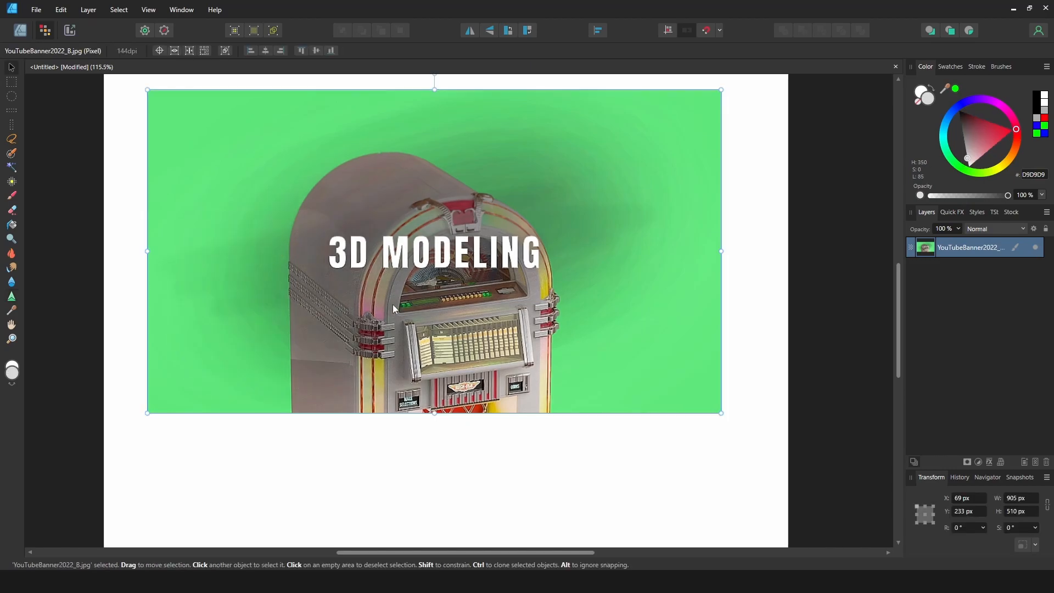
pyautogui.moveTo(370, 252); pyautogui.dragTo(406, 286)
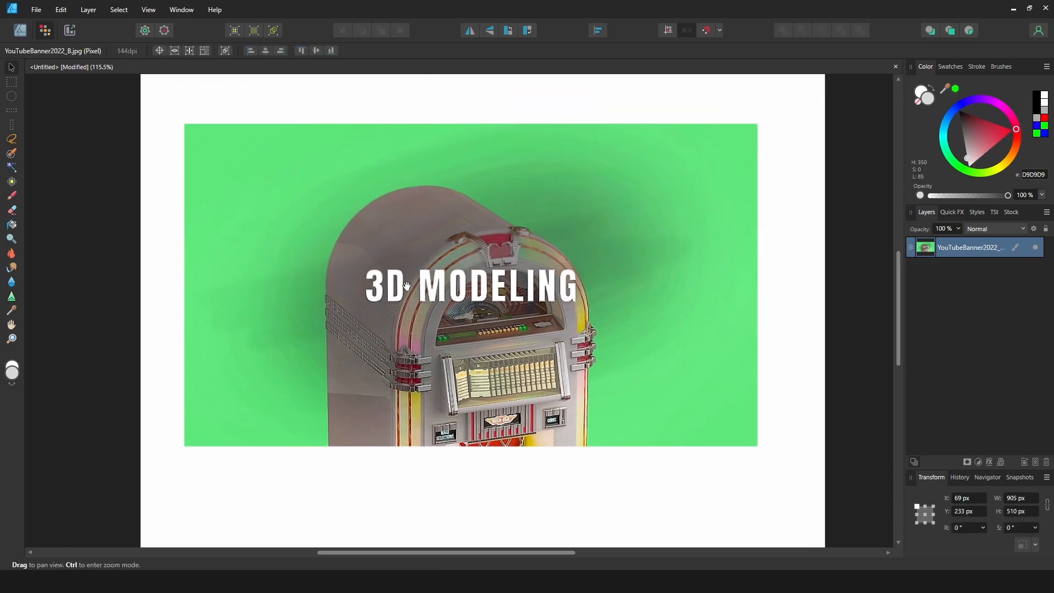
# Step: Deselect the jukebox image, make the white colour swatch active, and switch back to the grey D9D9D9 swatch
pyautogui.click(97, 184)
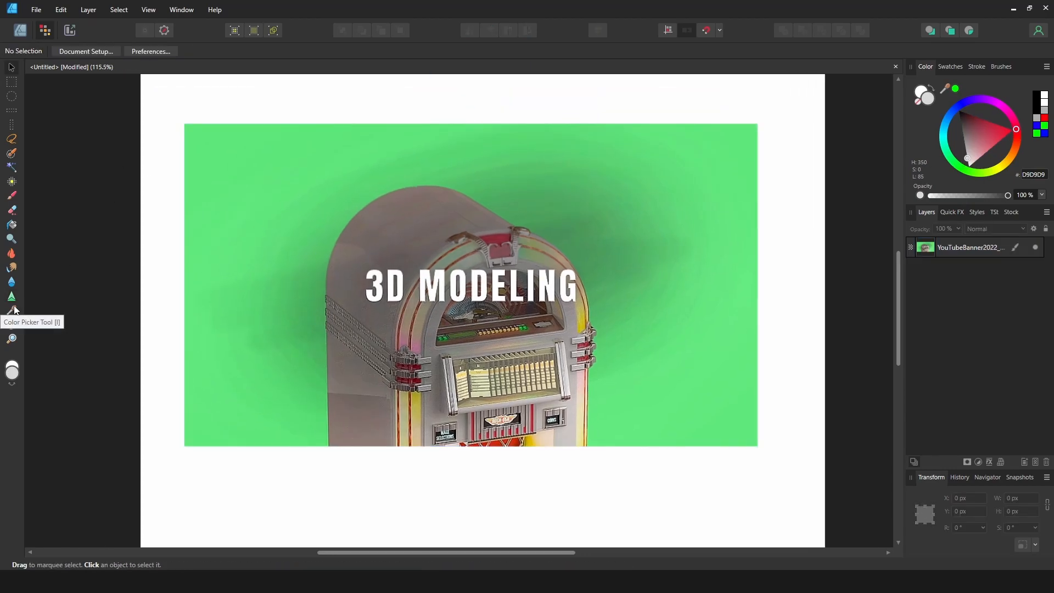
pyautogui.scroll(-2, 80, 269)
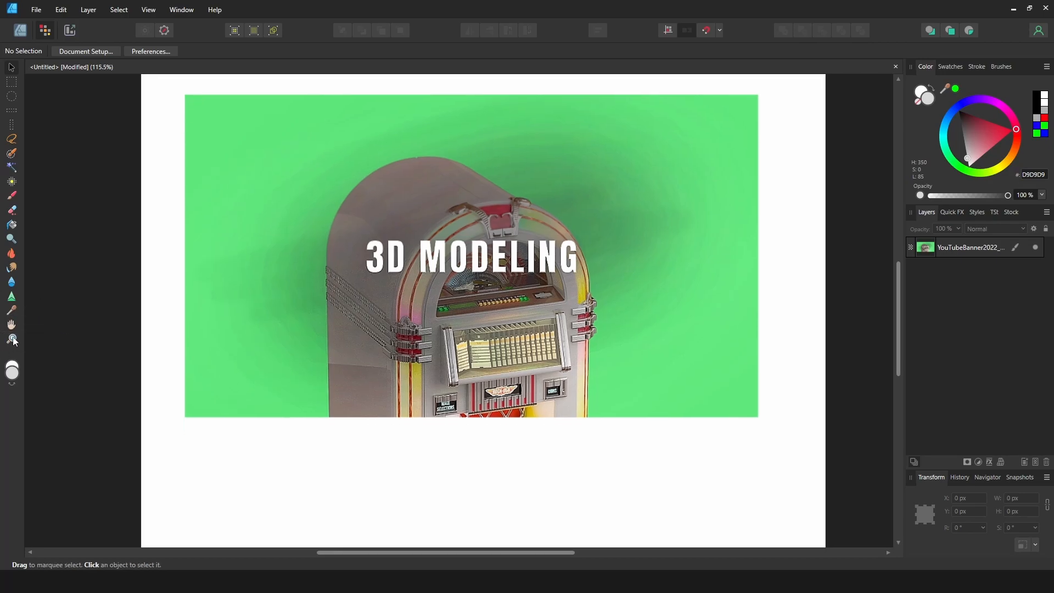
pyautogui.scroll(1, 90, 272)
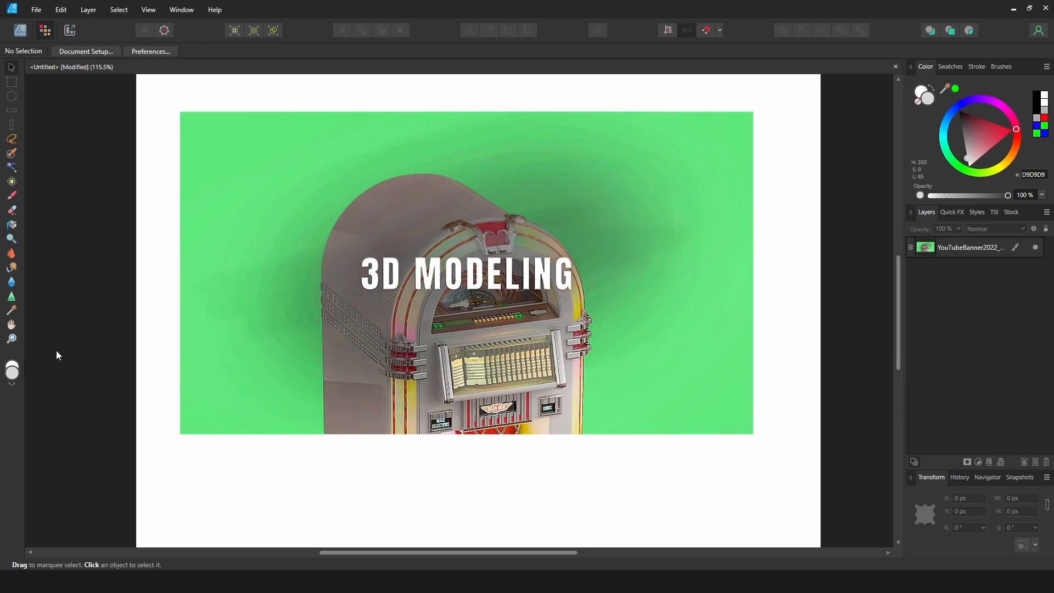
pyautogui.click(15, 366)
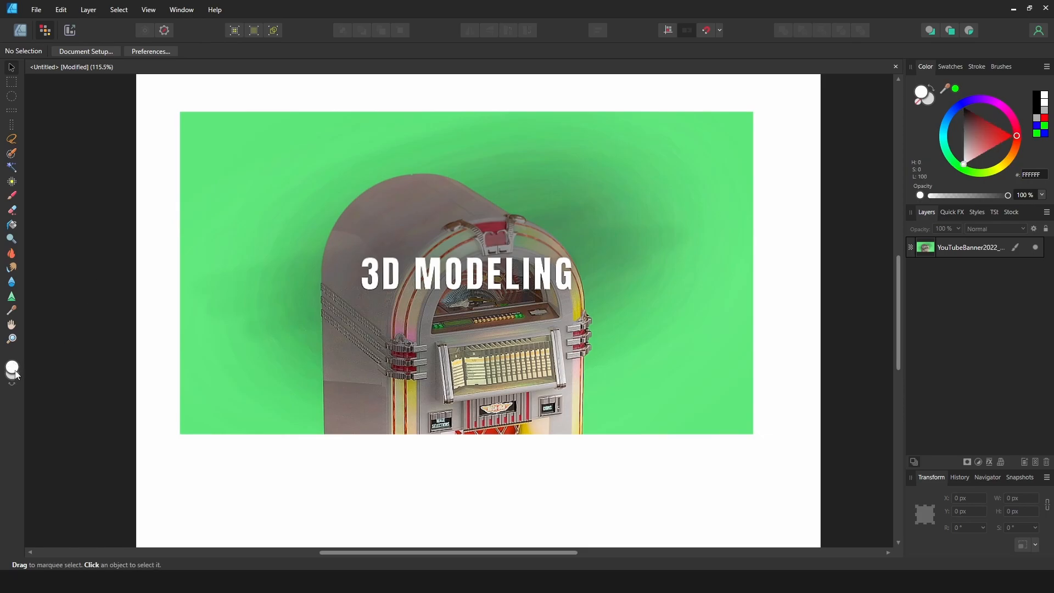
pyautogui.click(14, 375)
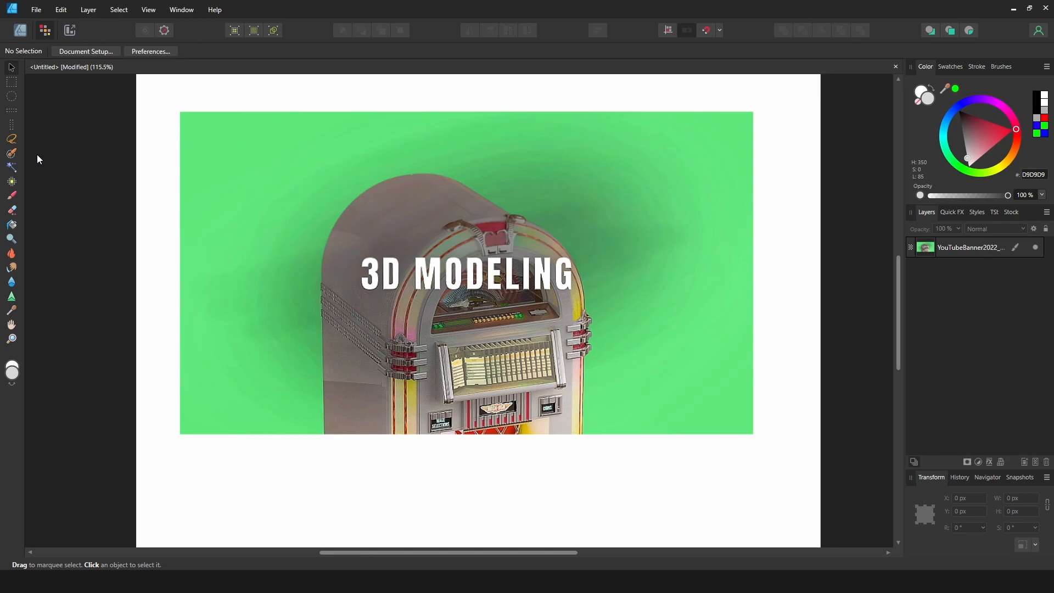
# Step: In the Export persona, draw a slice about 917 × 522 px around the jukebox image and show the list of slices
pyautogui.click(71, 31)
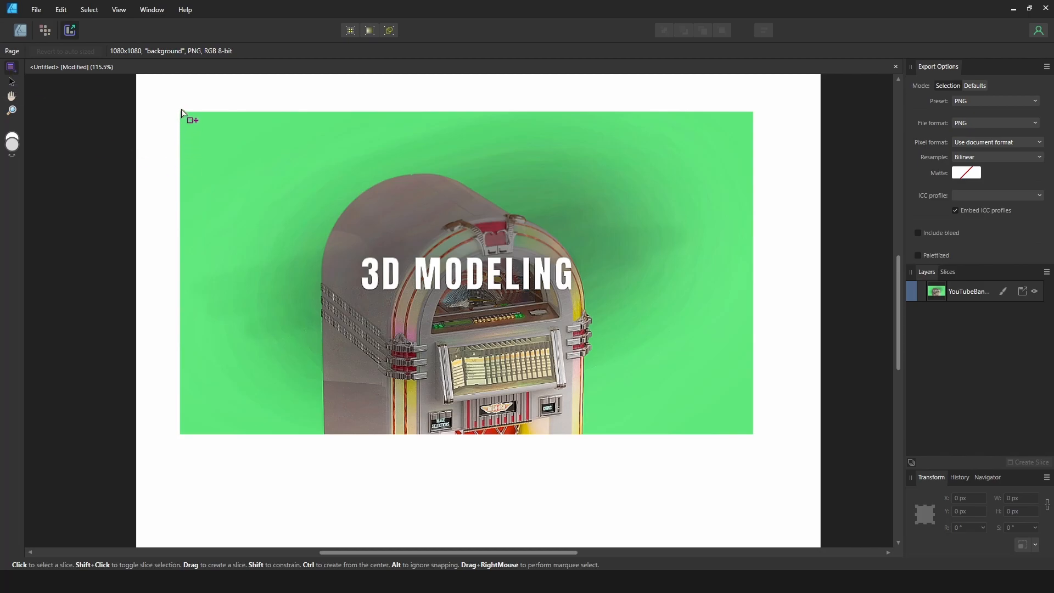
pyautogui.moveTo(178, 110); pyautogui.dragTo(758, 437)
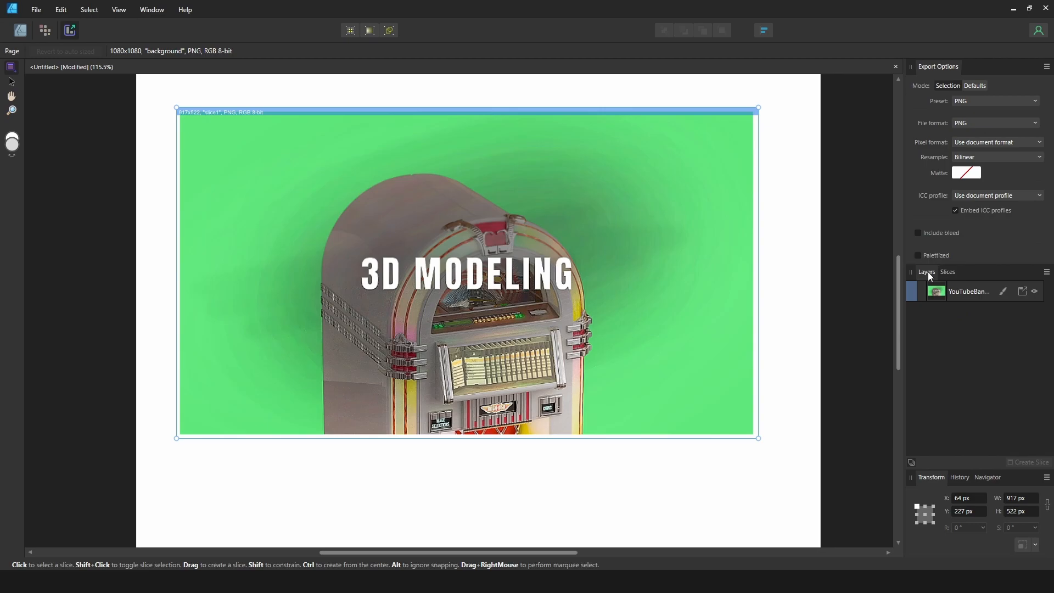
pyautogui.click(948, 271)
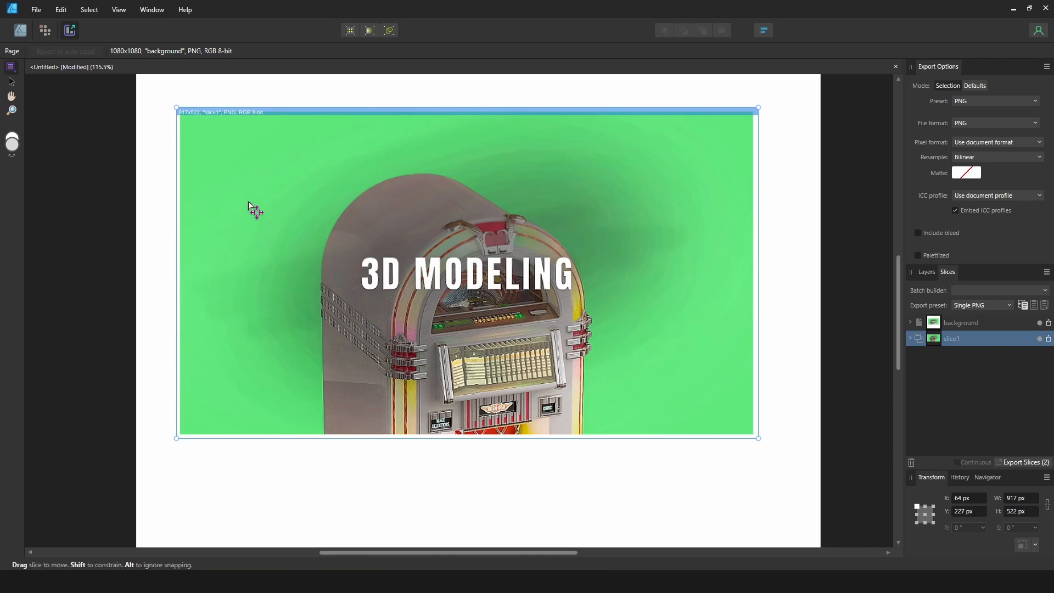
# Step: Select the jukebox image layer inside the slice and return to the Designer persona
pyautogui.click(11, 82)
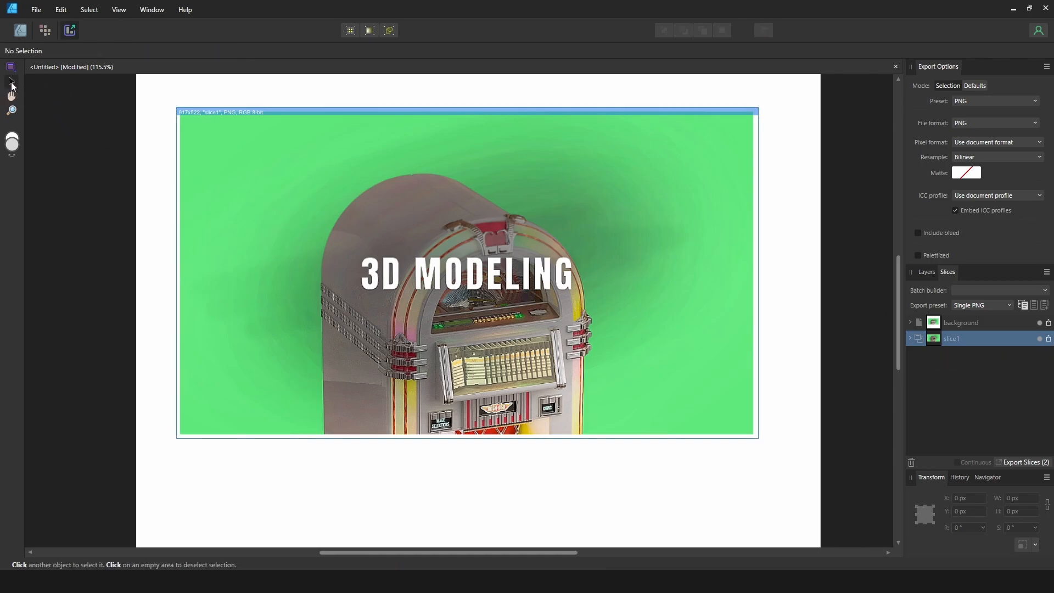
pyautogui.click(209, 111)
pyautogui.click(209, 112)
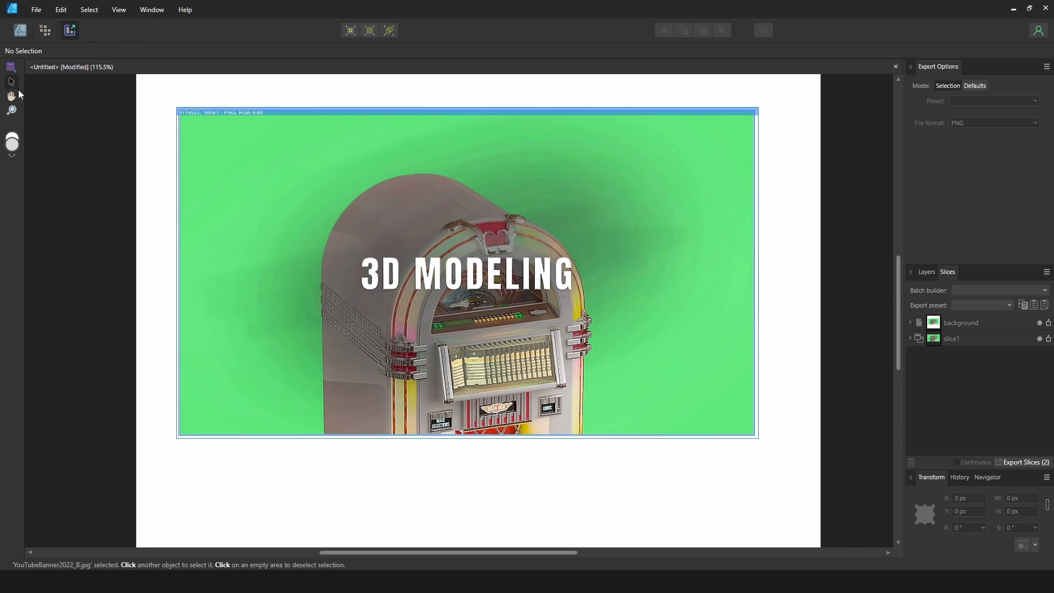
pyautogui.click(20, 30)
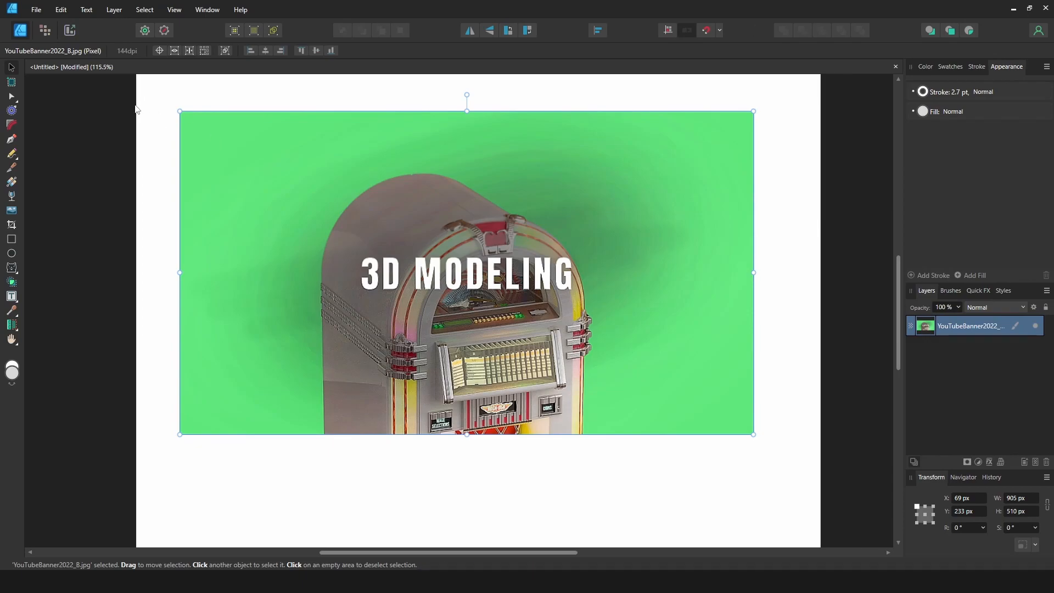